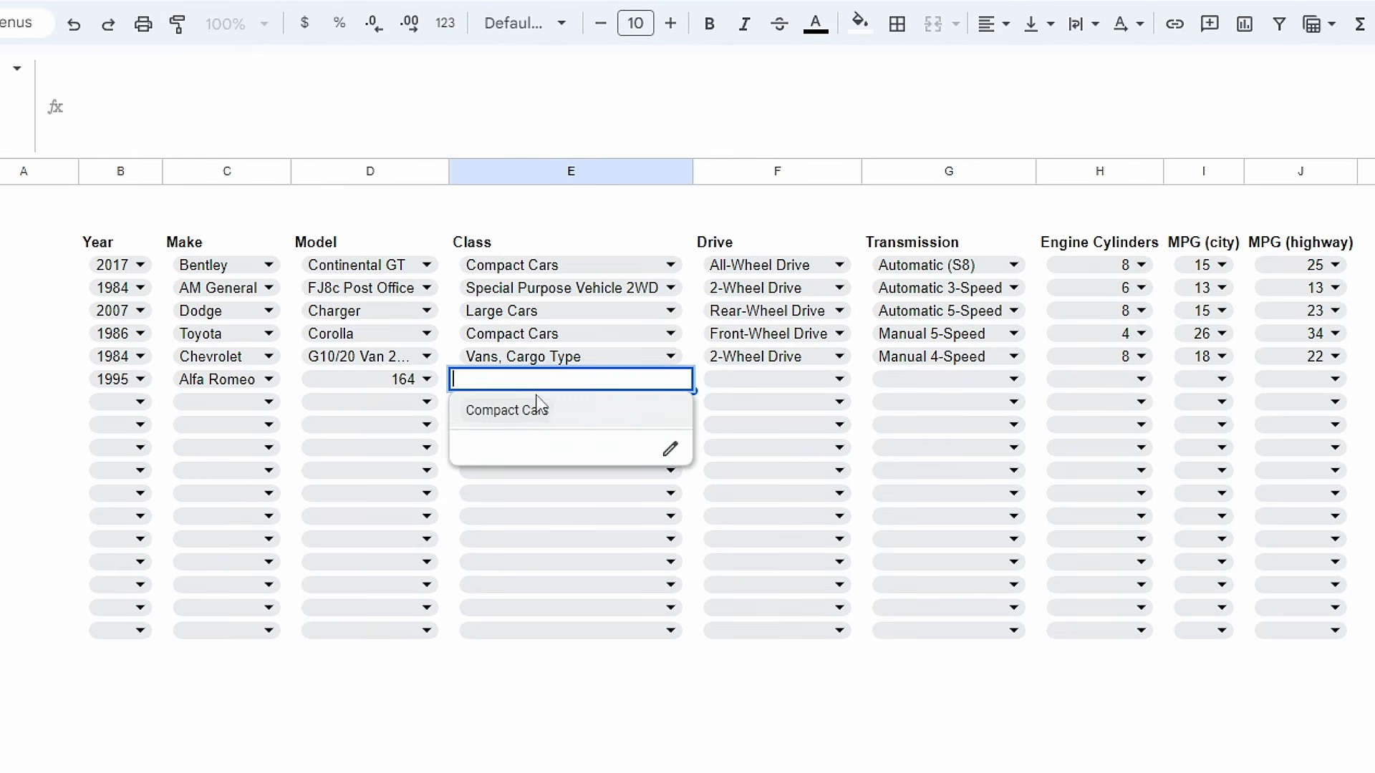
Complete the 1995 Alfa Romeo 164 row with Compact Cars, Front-Wheel Drive, Manual 5-Speed, 6 cylinders, 15 city MPG and 22 highway MPG.
left_click(537, 408)
left_click(839, 378)
left_click(1013, 378)
left_click(1140, 379)
left_click(1101, 426)
left_click(1221, 379)
left_click(1335, 378)
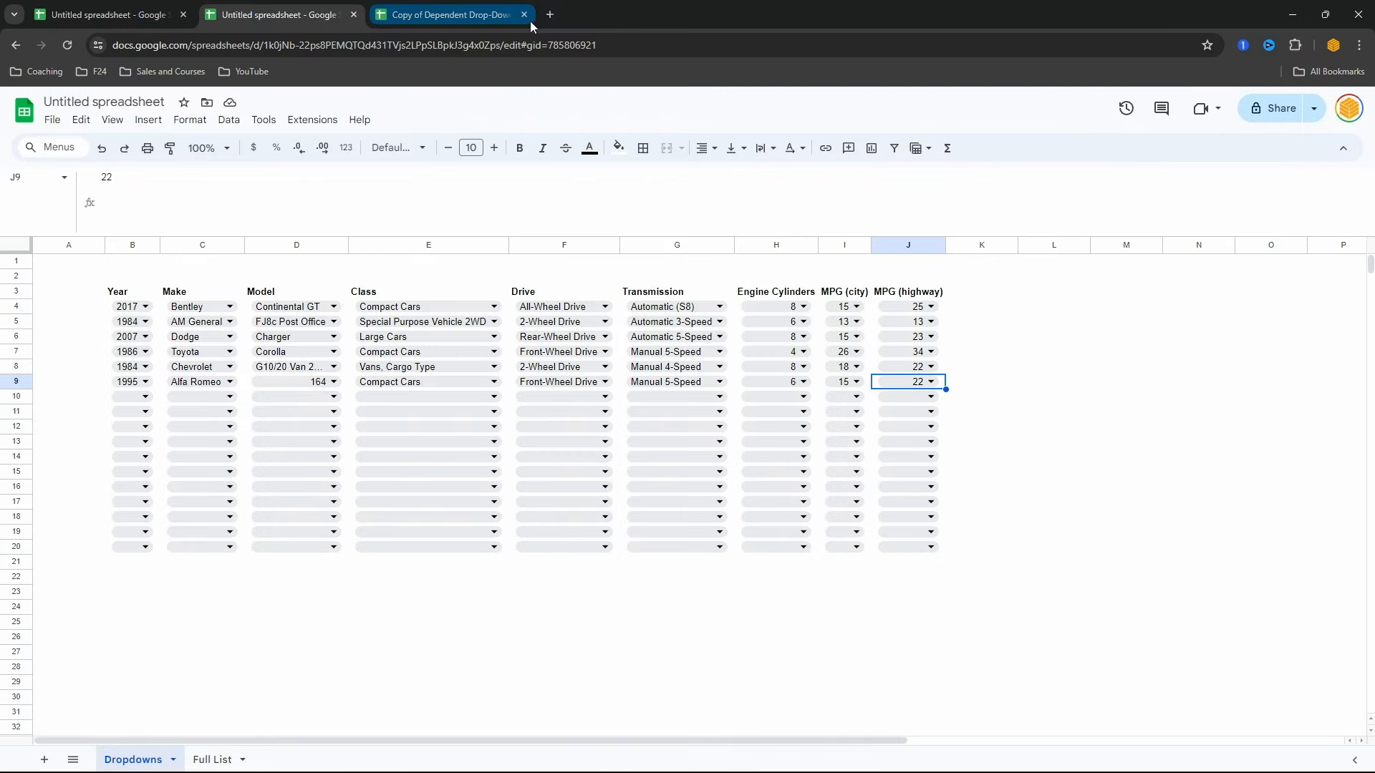
Create a blank Google Sheets spreadsheet in a new browser tab using sheets.new.
key("ctrl+t")
type("s")
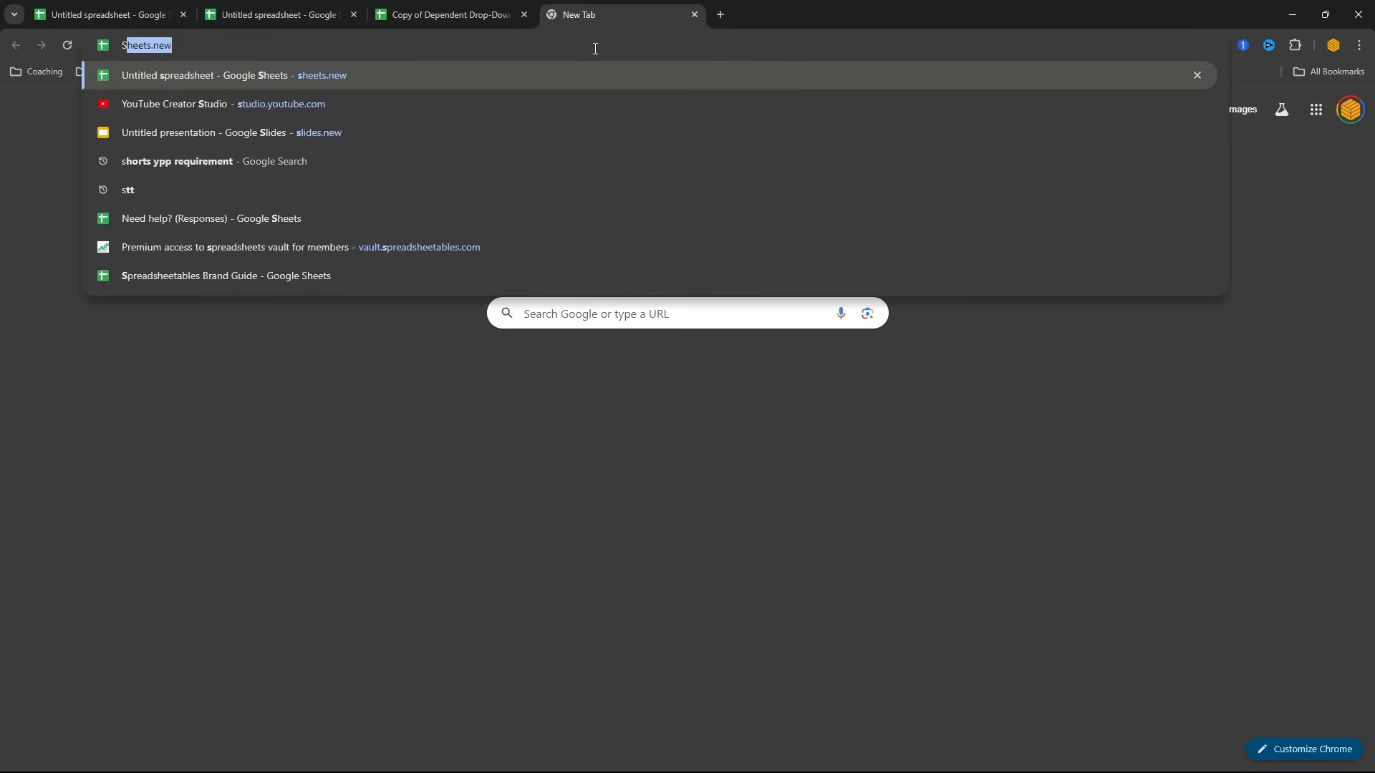
key("Return")
Copy the entire Full List table from the existing car spreadsheet and paste it into the new spreadsheet starting at A1.
left_click(248, 6)
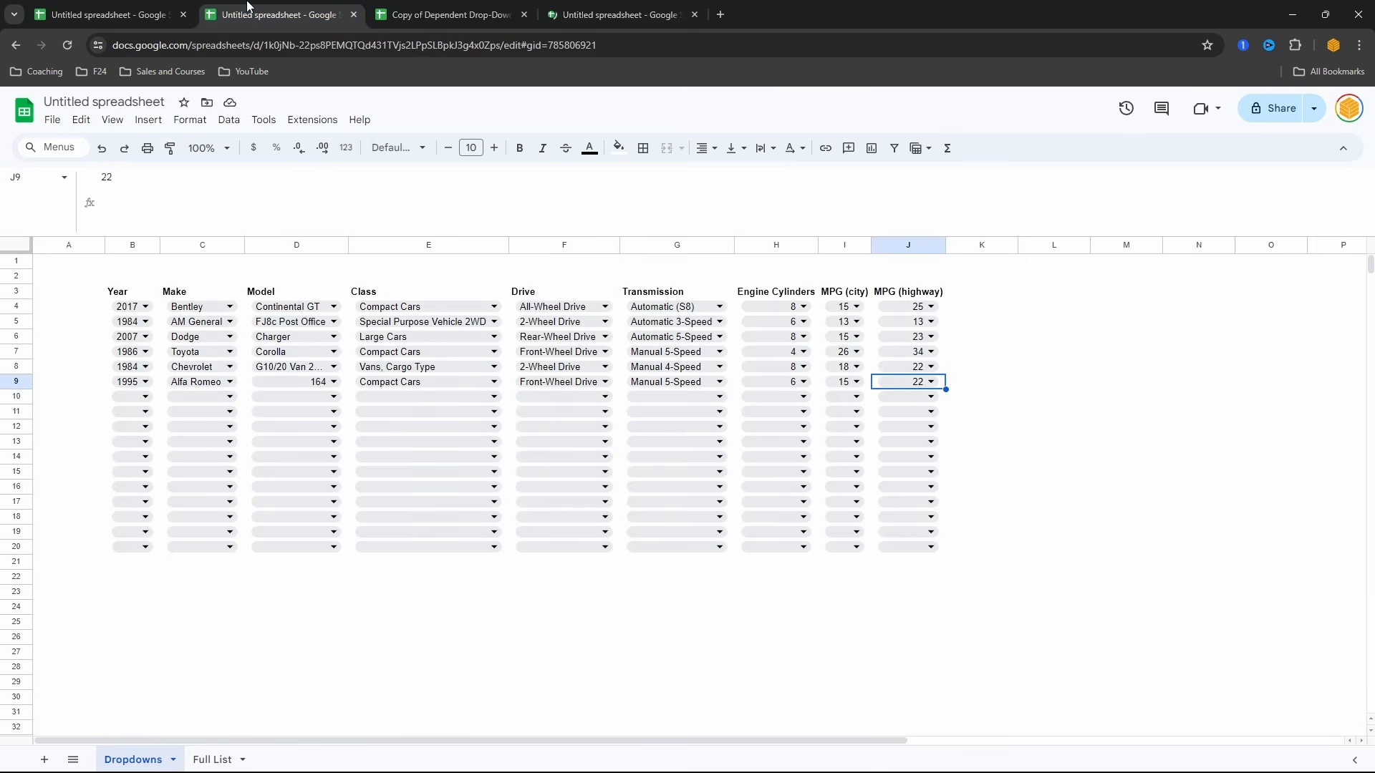
left_click(212, 759)
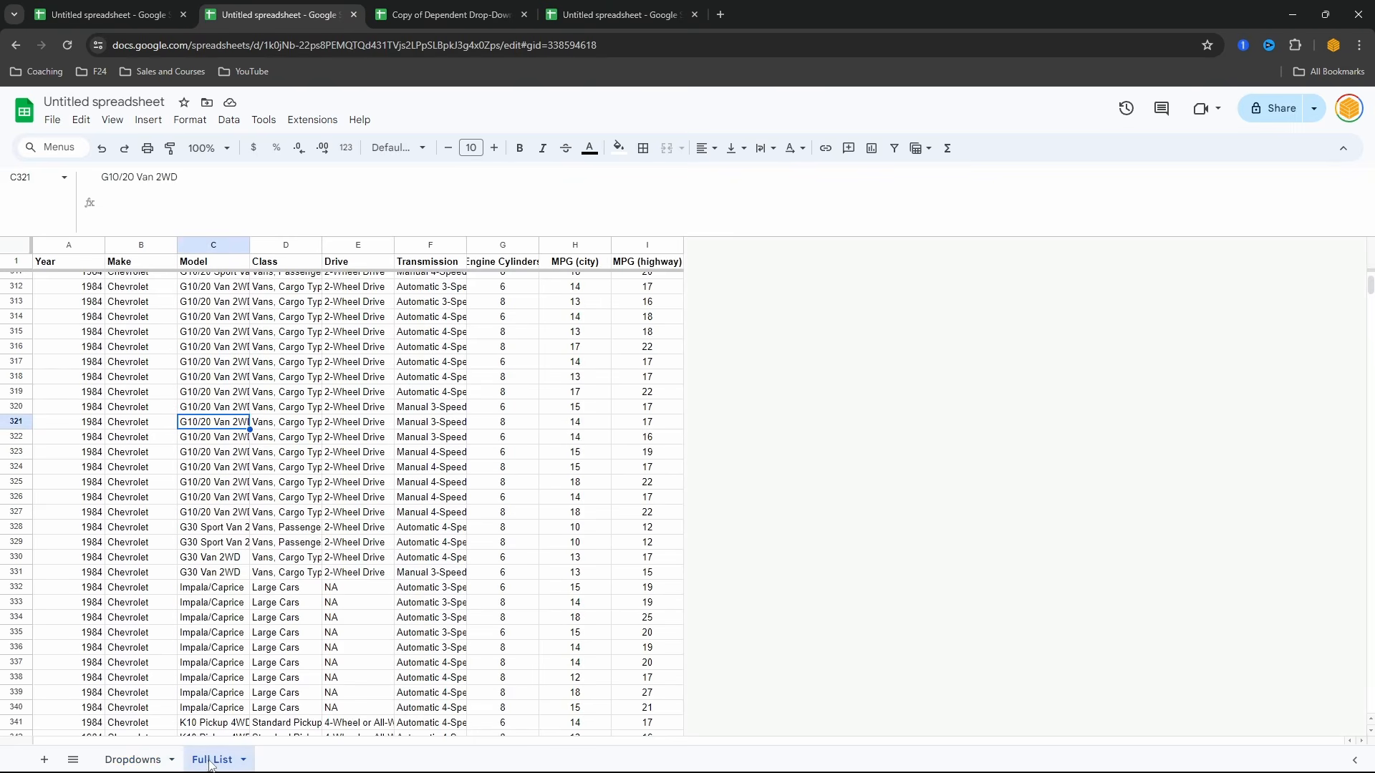
left_click(99, 353)
key("ctrl+Down")
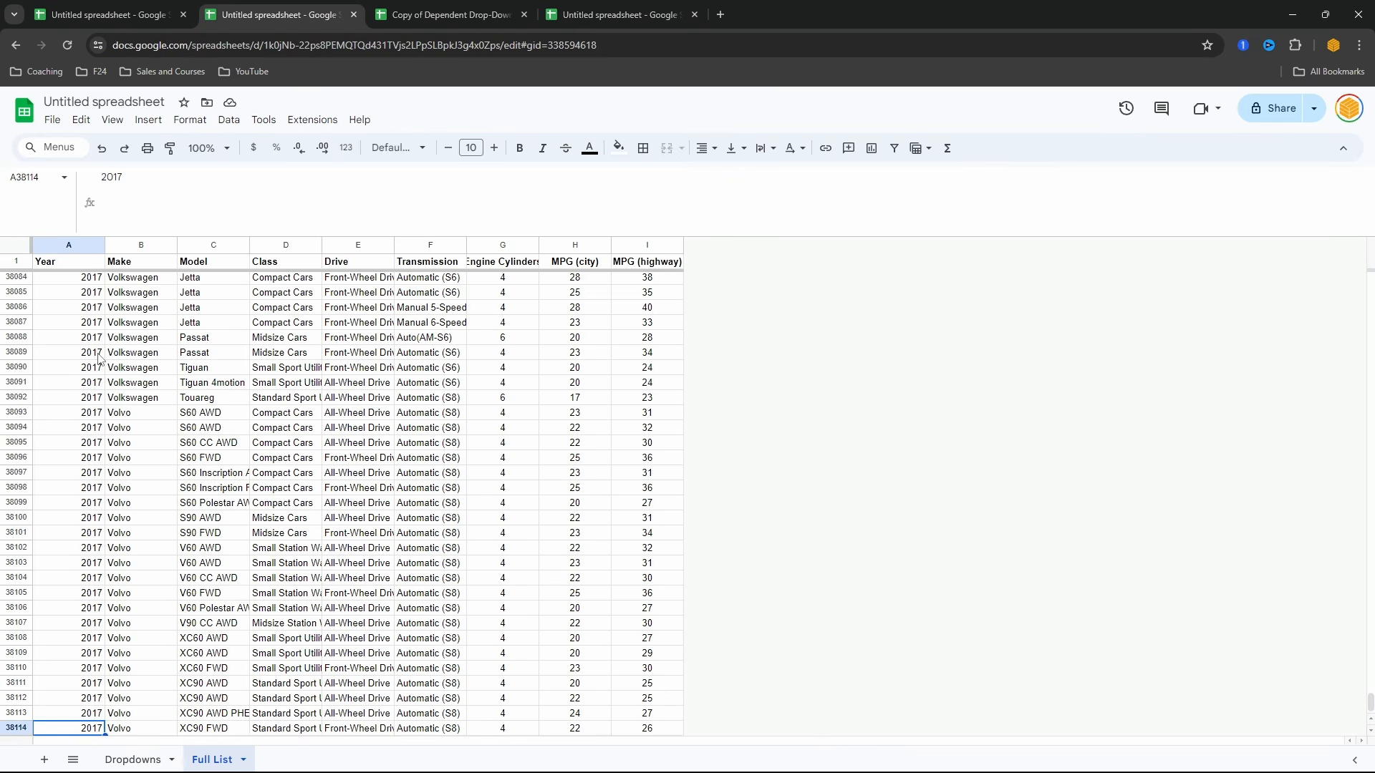
key("ctrl+a")
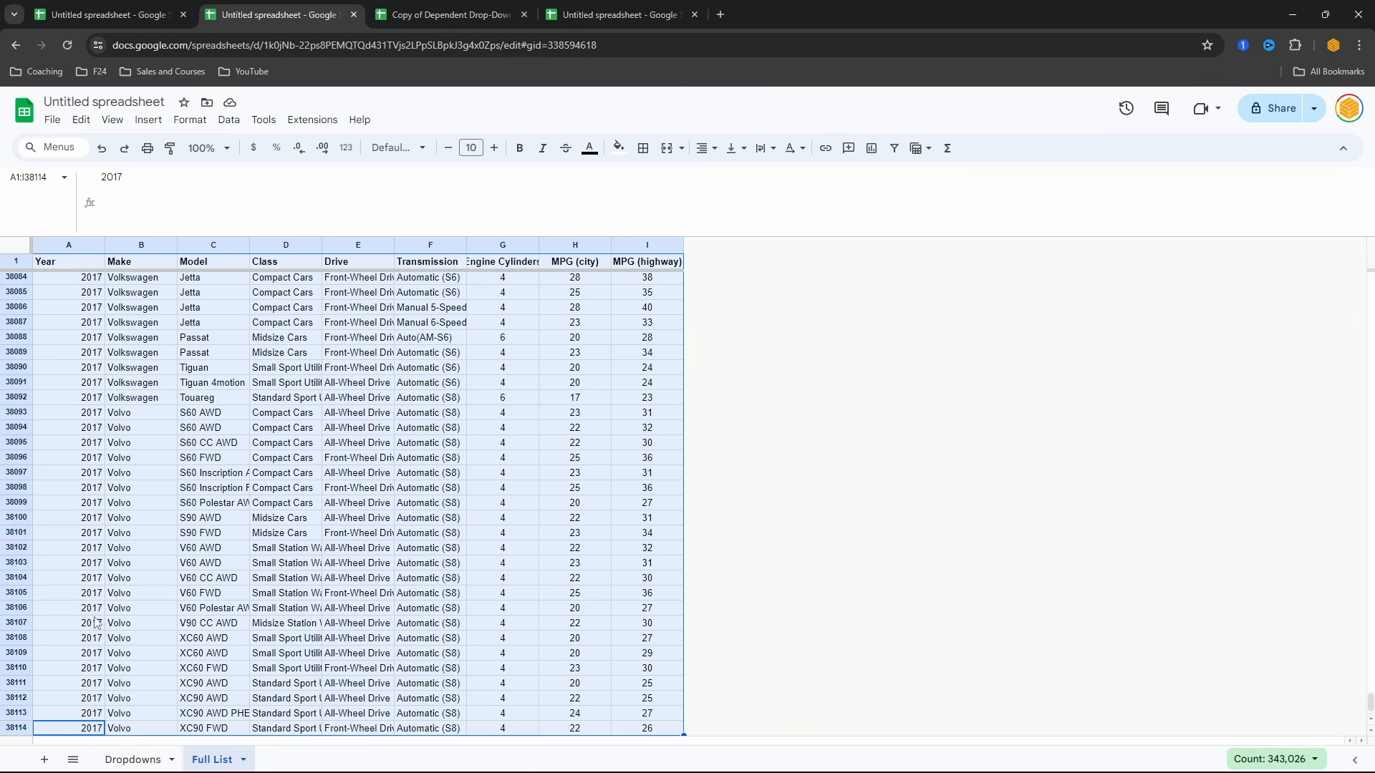
left_click(620, 15)
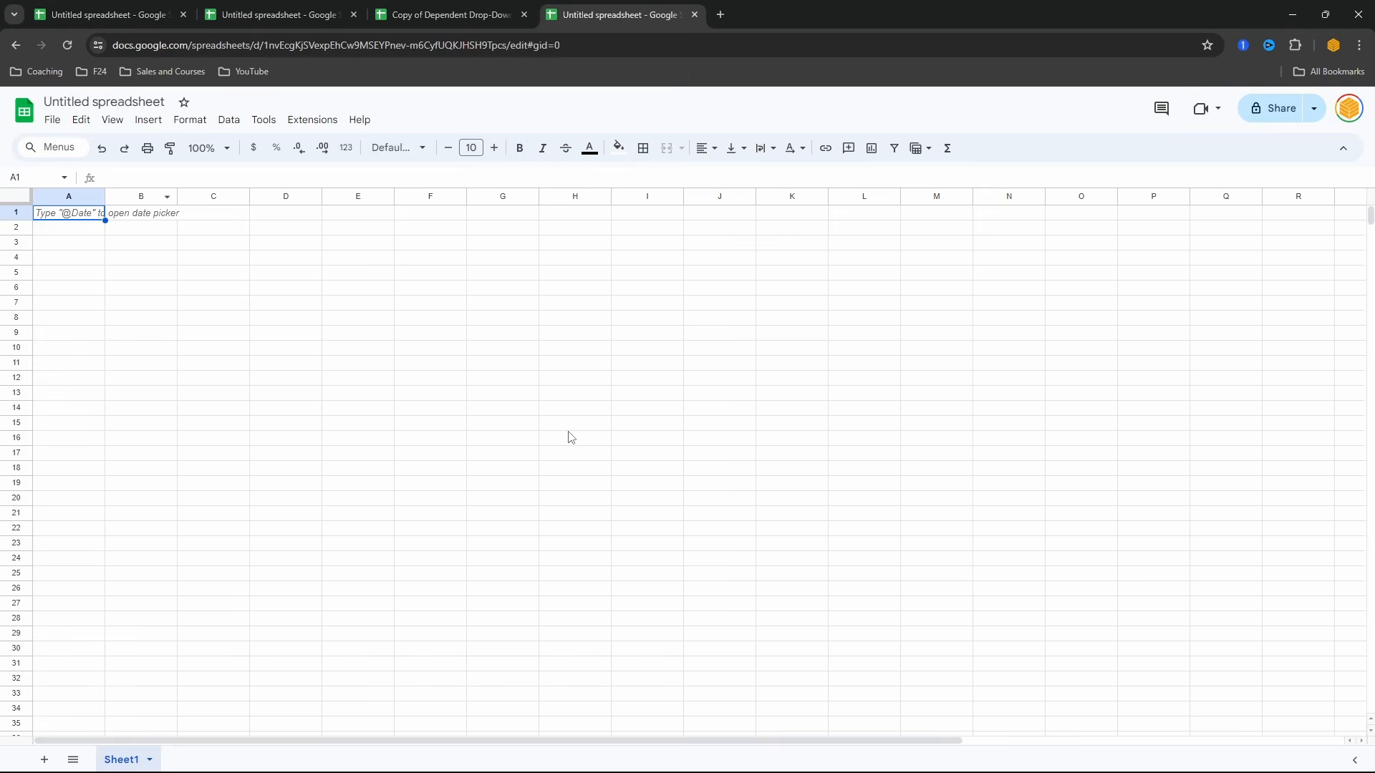
key("ctrl+Down")
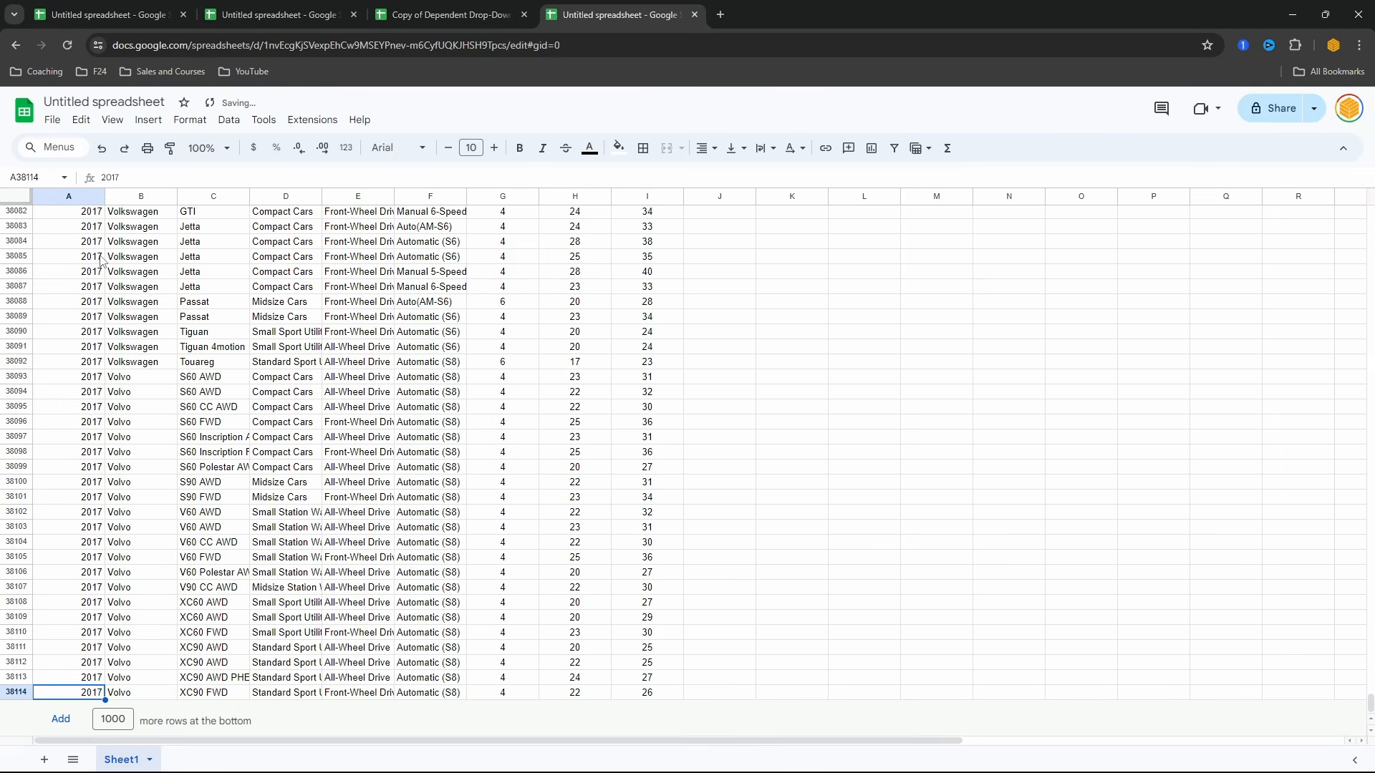
Delete all empty columns from J onward beside the pasted car data and return to cell A1.
left_click(732, 197)
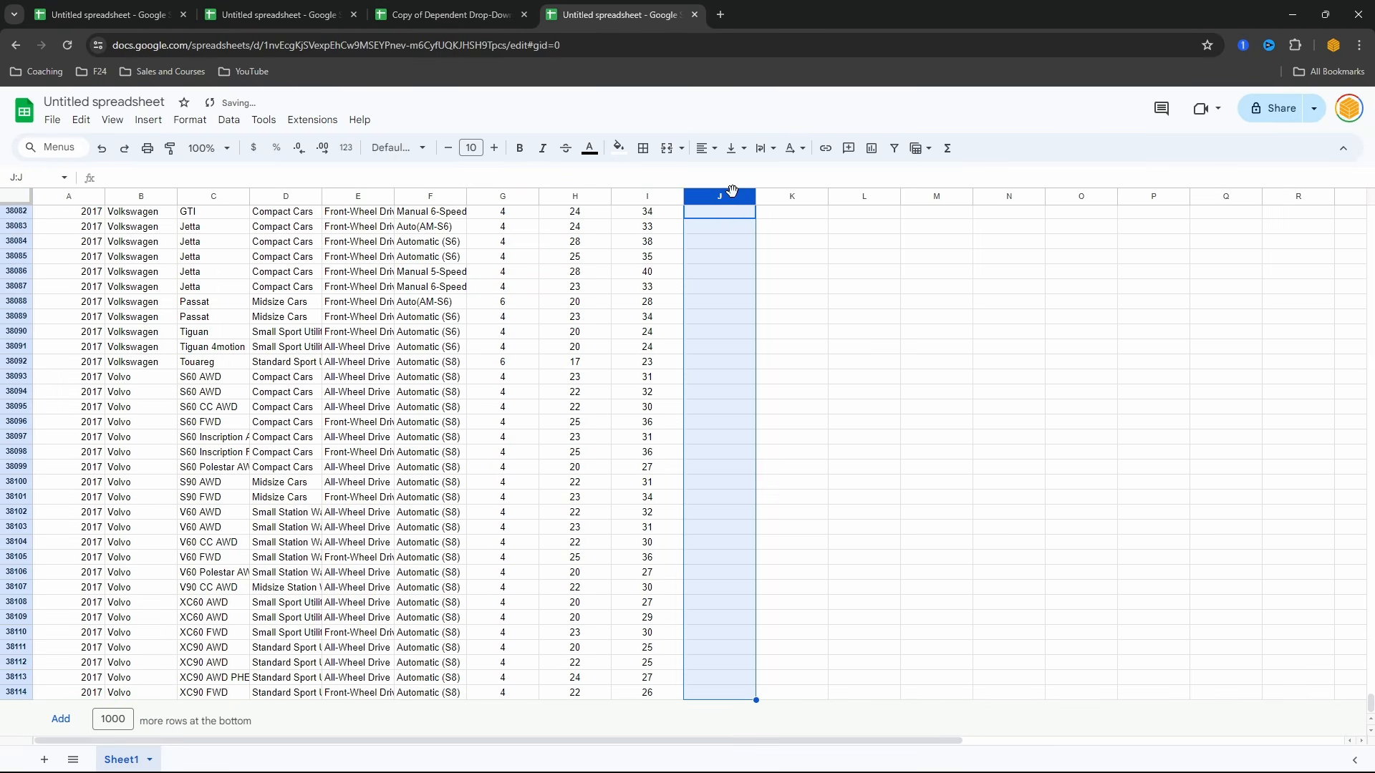
key("ctrl+shift+Right")
key("ctrl+alt+minus")
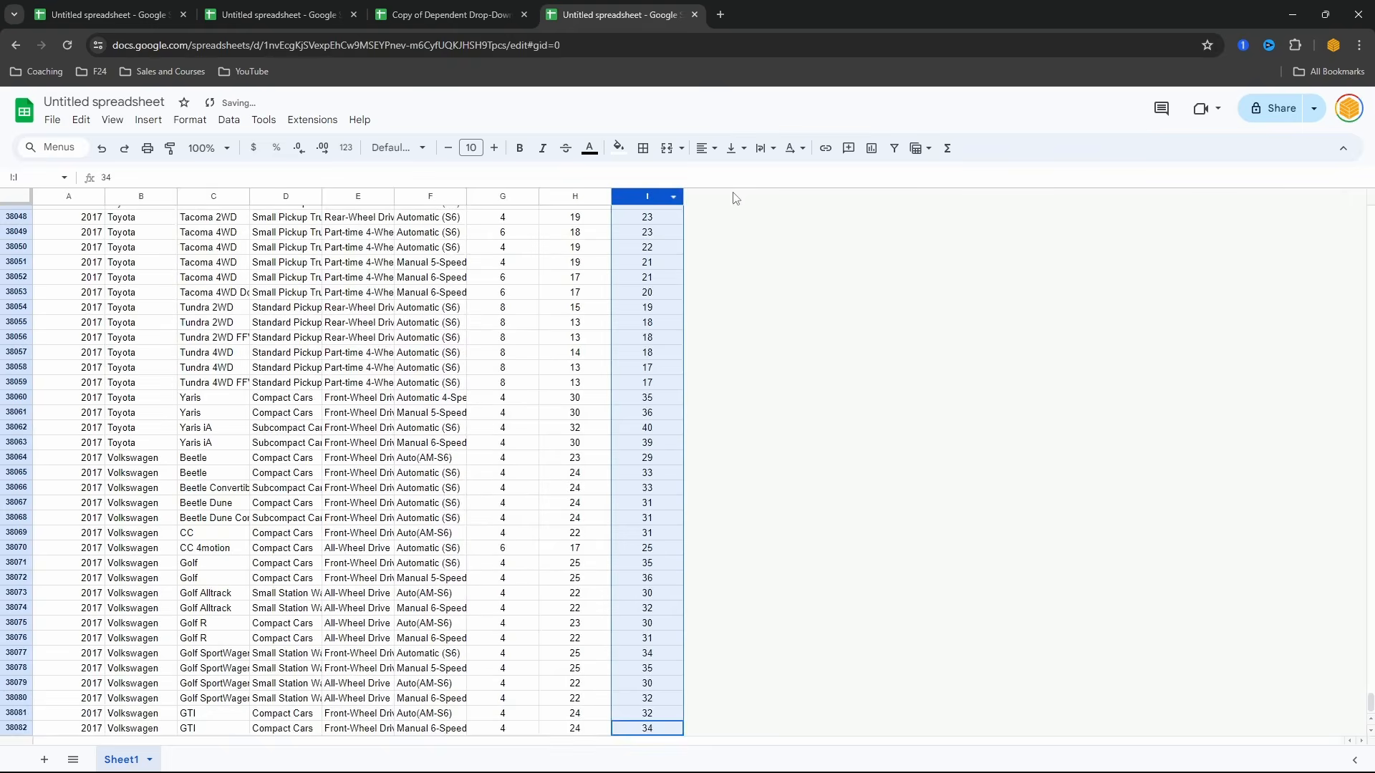
key("ctrl+Home")
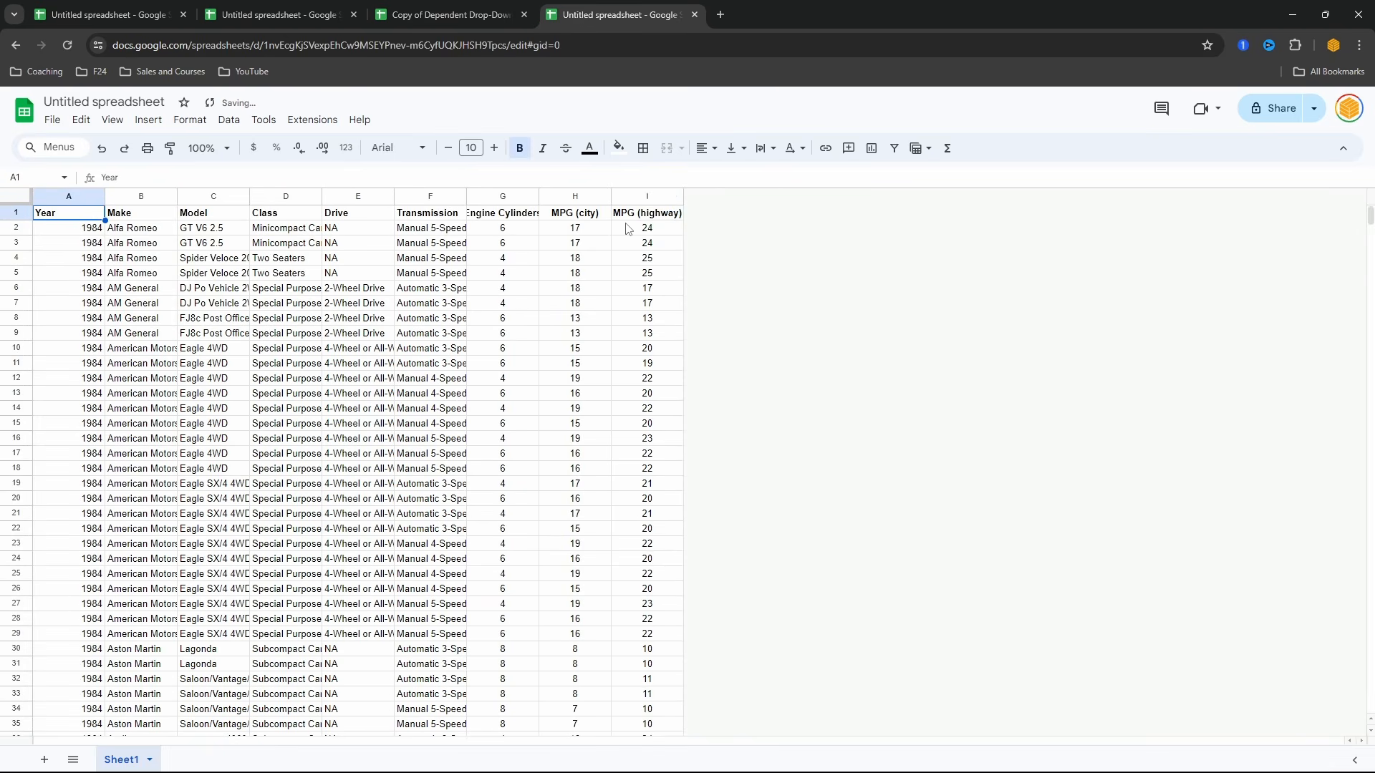
Rename the sheet holding the car data as Full List.
double_click(128, 760)
type("Full List")
key("Return")
Add a second sheet named Dropdowns and place it before the Full List sheet.
left_click(44, 760)
double_click(193, 759)
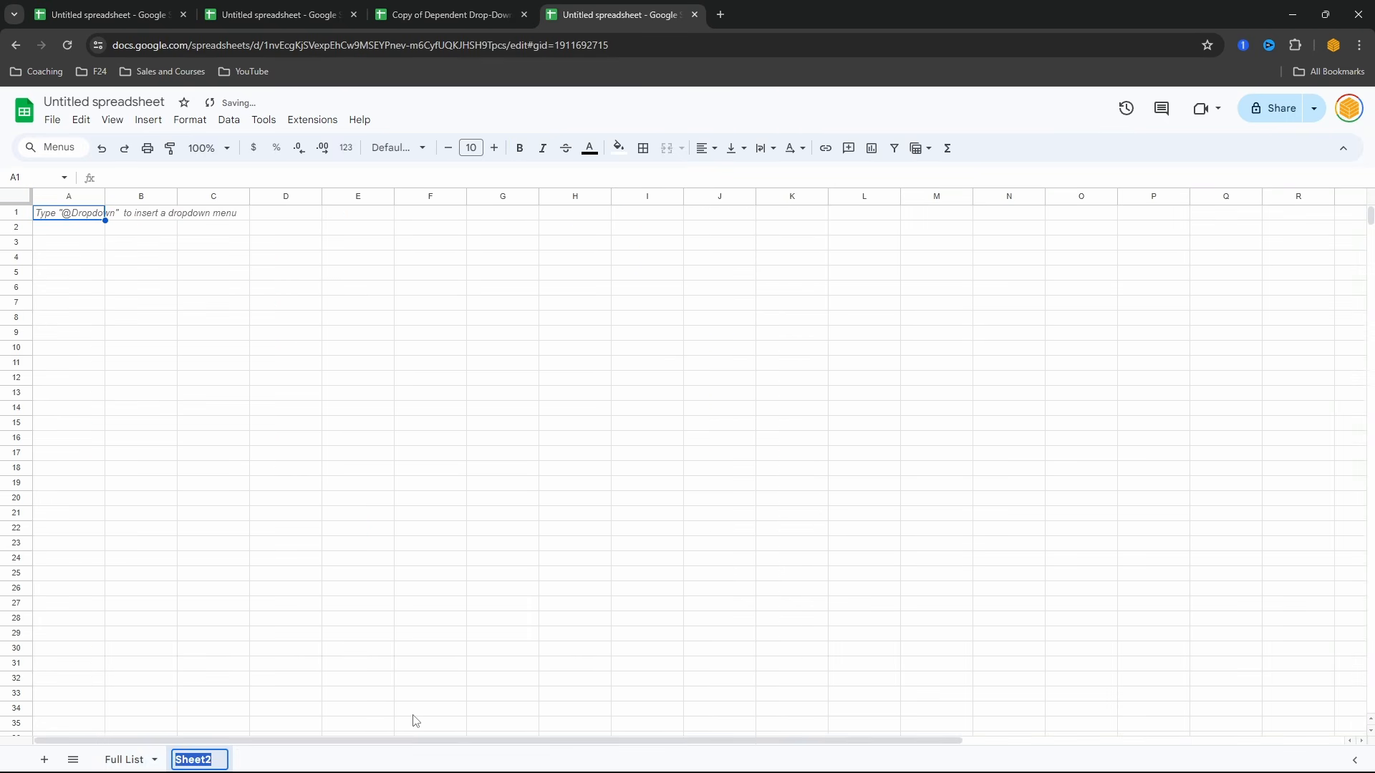
type("Dropdowns")
key("Return")
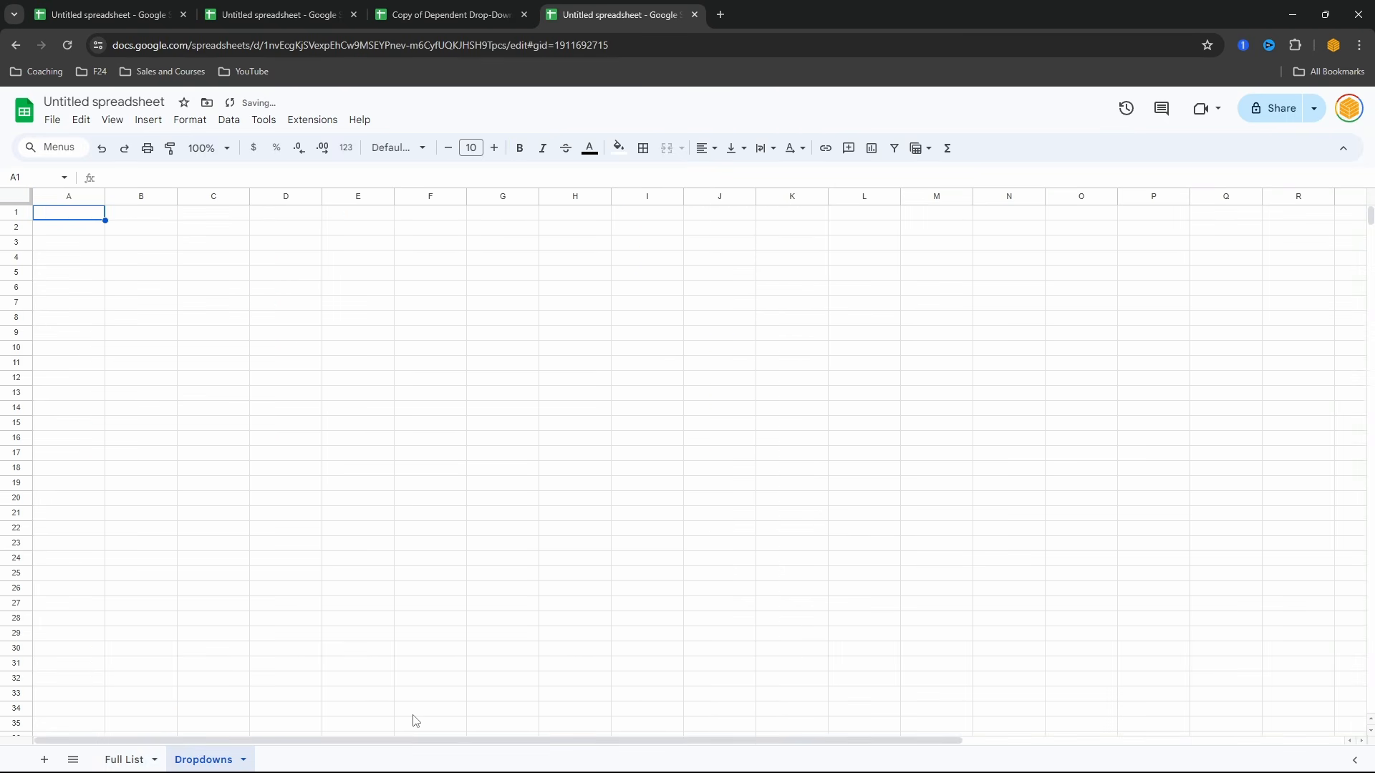
left_click_drag(203, 759, 126, 766)
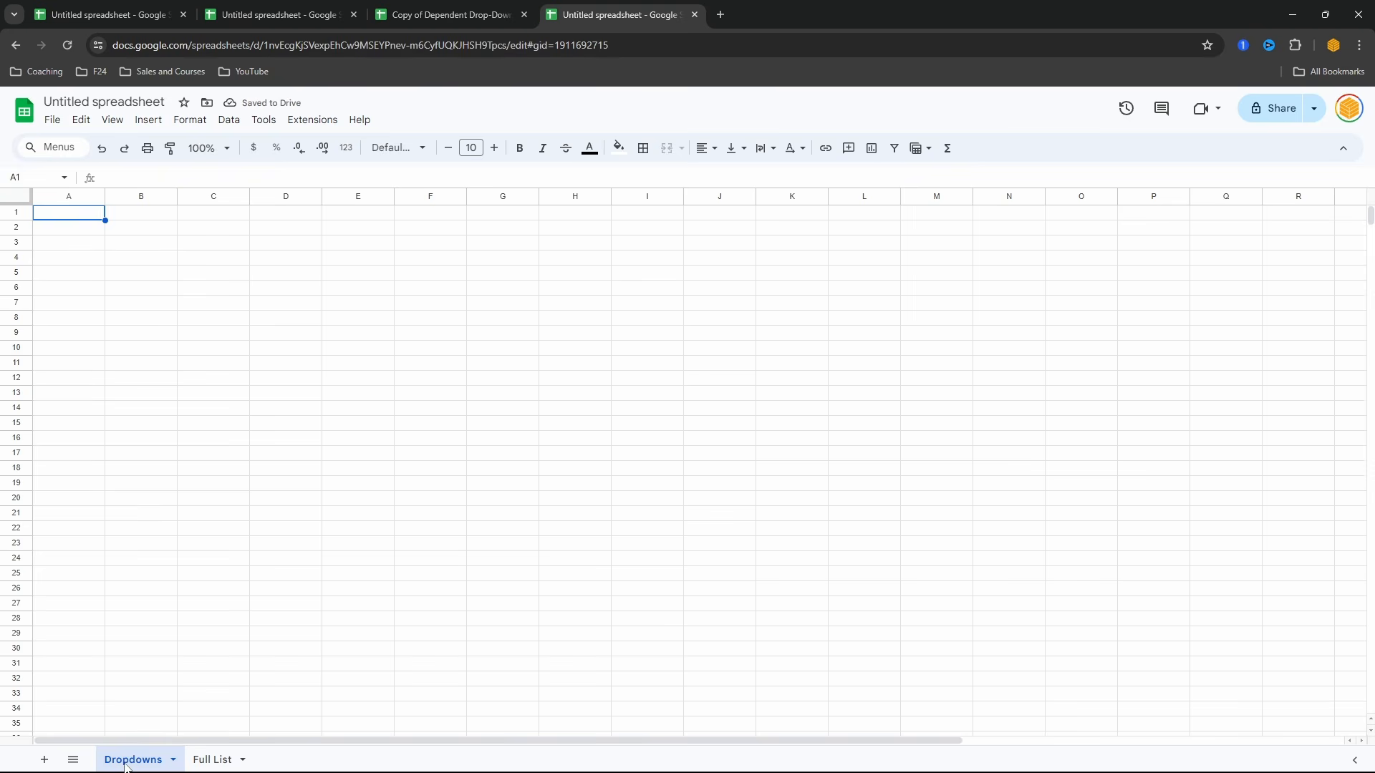
Copy the header row A1:I1 from Full List and paste it into row 1 of the Dropdowns sheet.
left_click(212, 759)
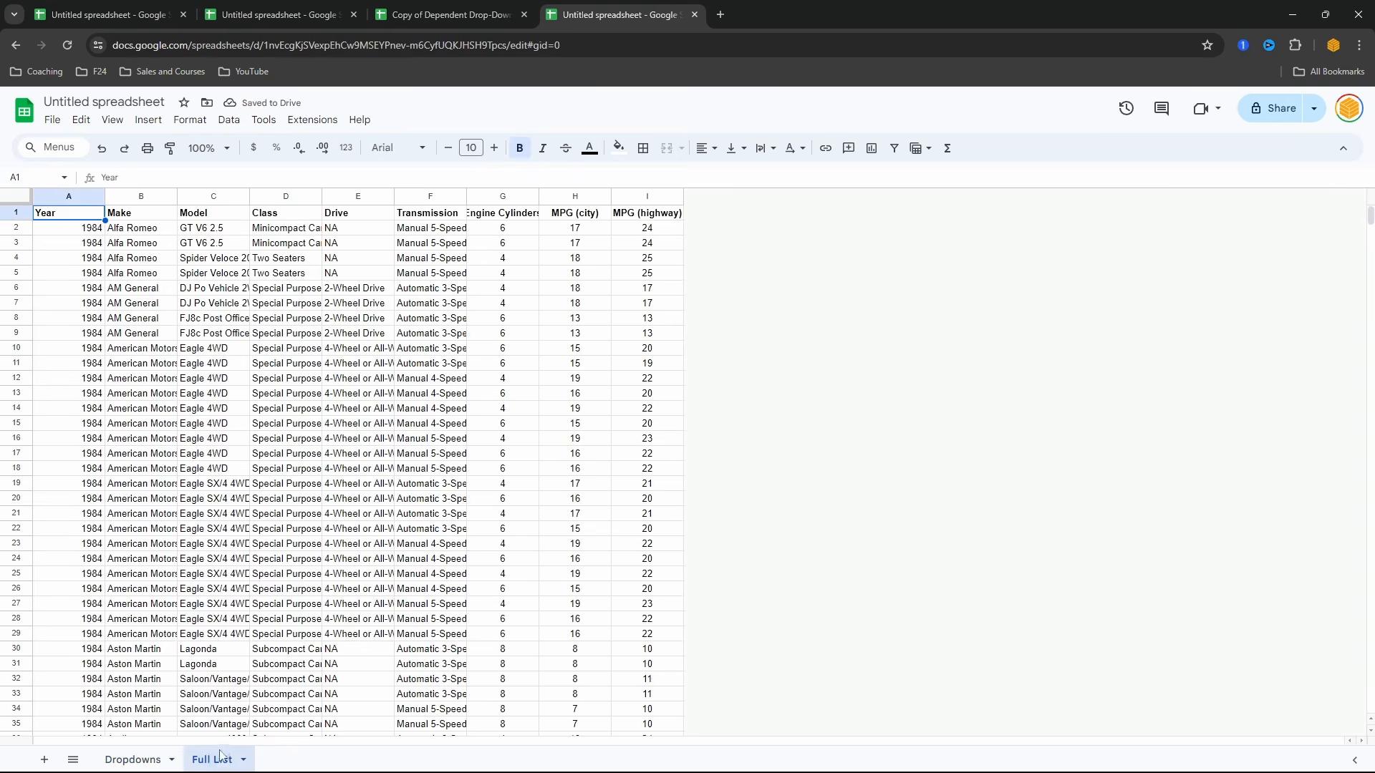
left_click_drag(45, 213, 633, 219)
key("ctrl+c")
left_click(135, 760)
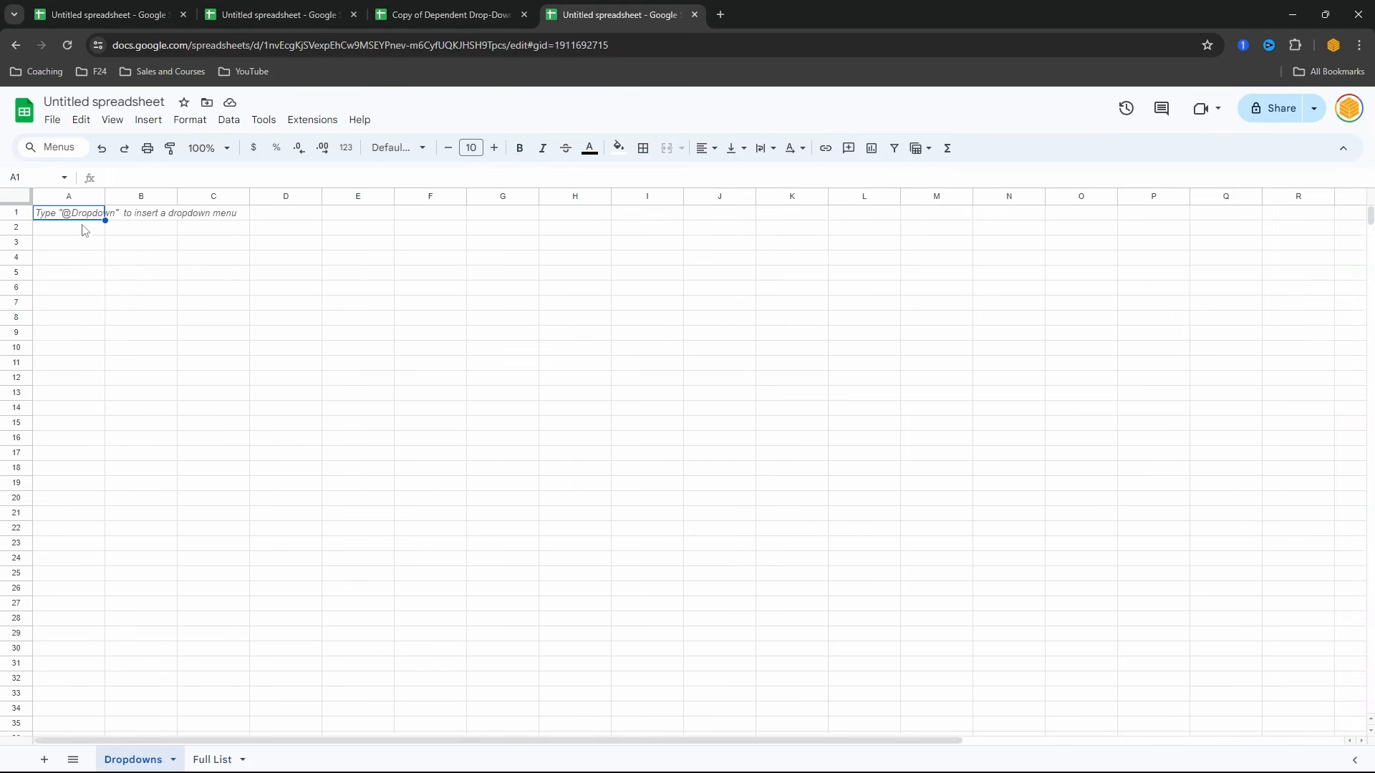
key("ctrl+v")
Delete the unused columns from J onward in the Dropdowns sheet.
left_click(721, 197)
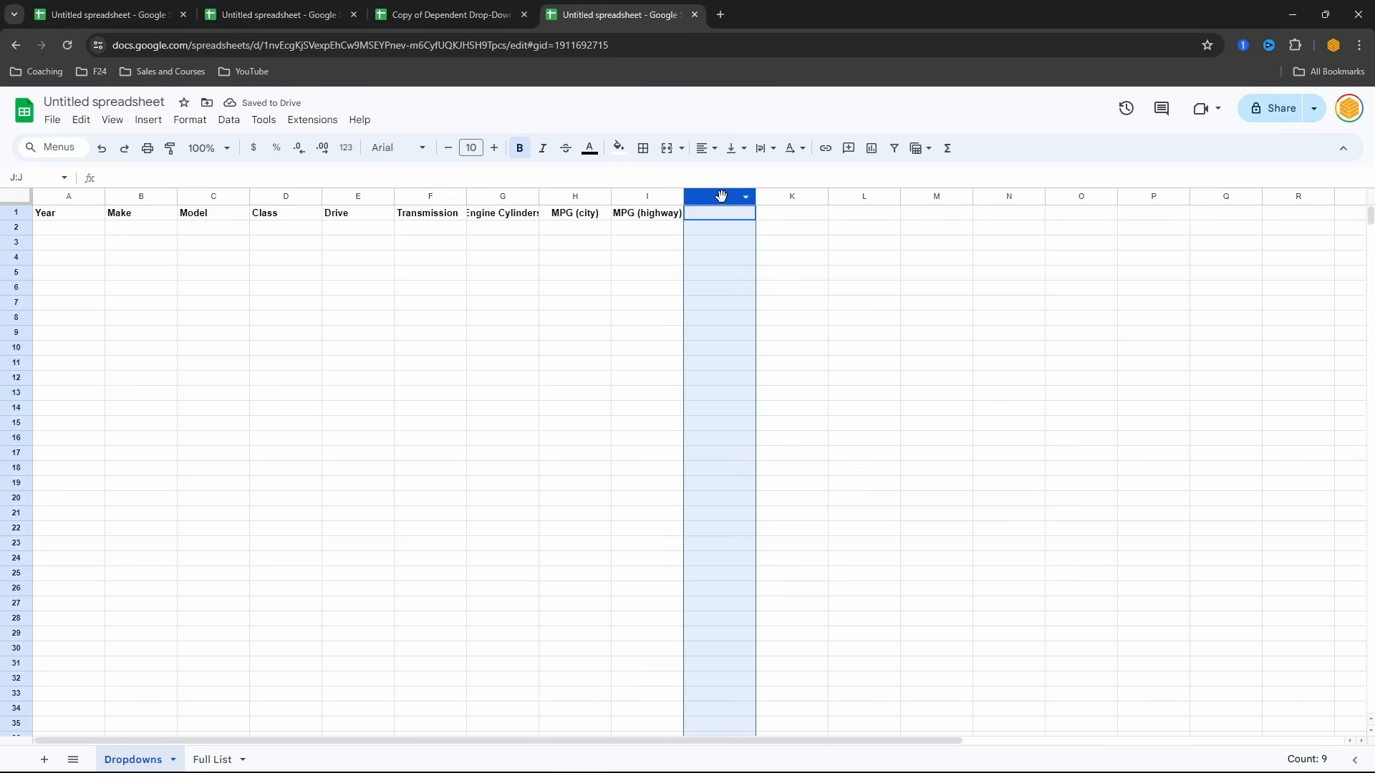
key("ctrl+shift+Right")
key("ctrl+alt+minus")
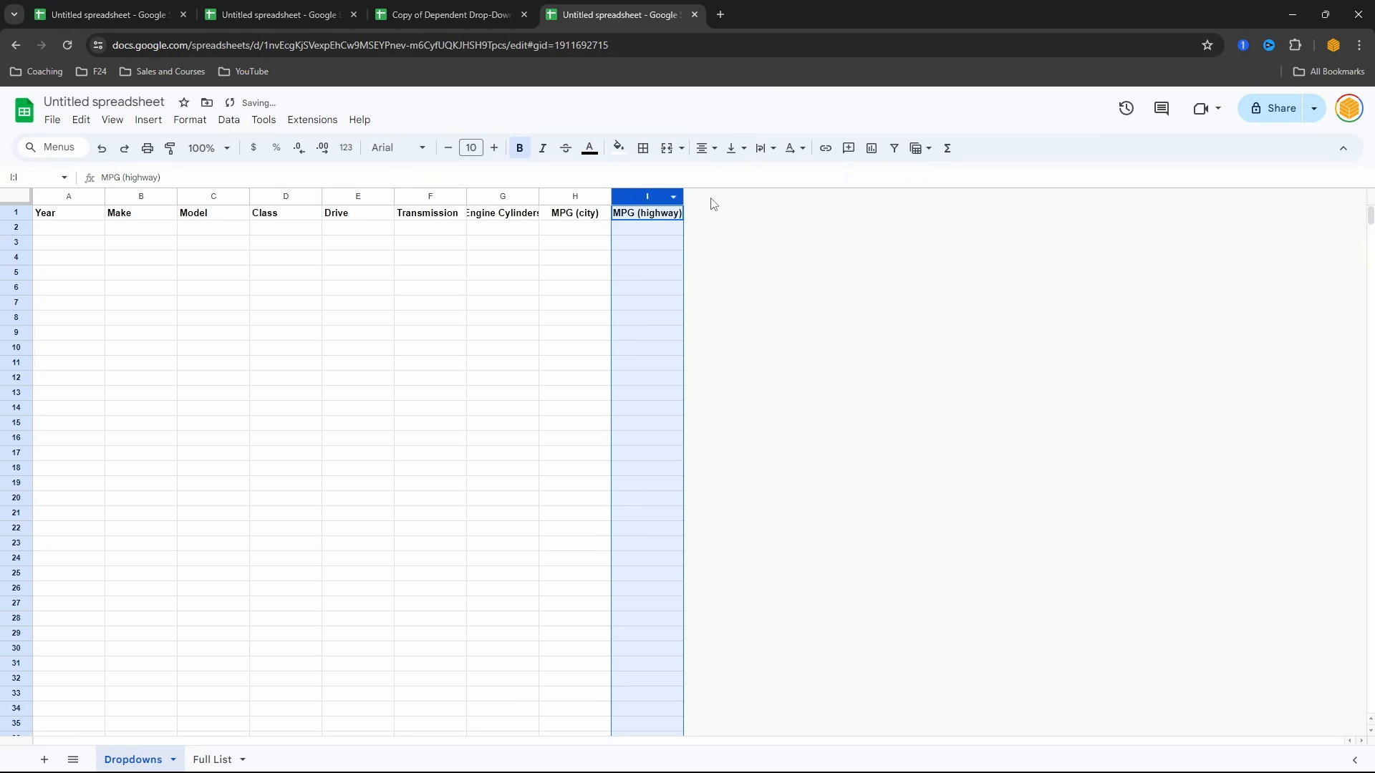
Insert a new dropdown in cell A2 under Year and set its criteria to Dropdown (from a range).
left_click(78, 227)
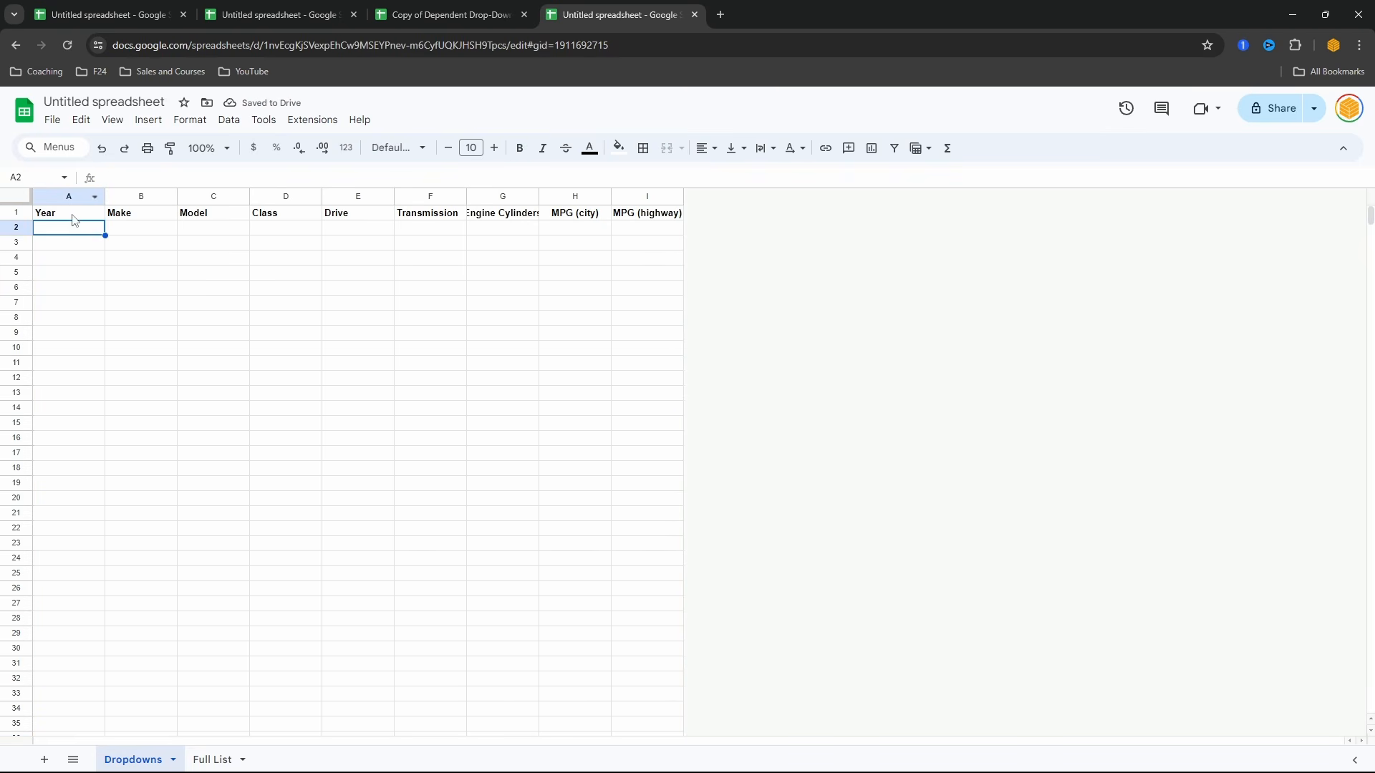
type("@dropdown")
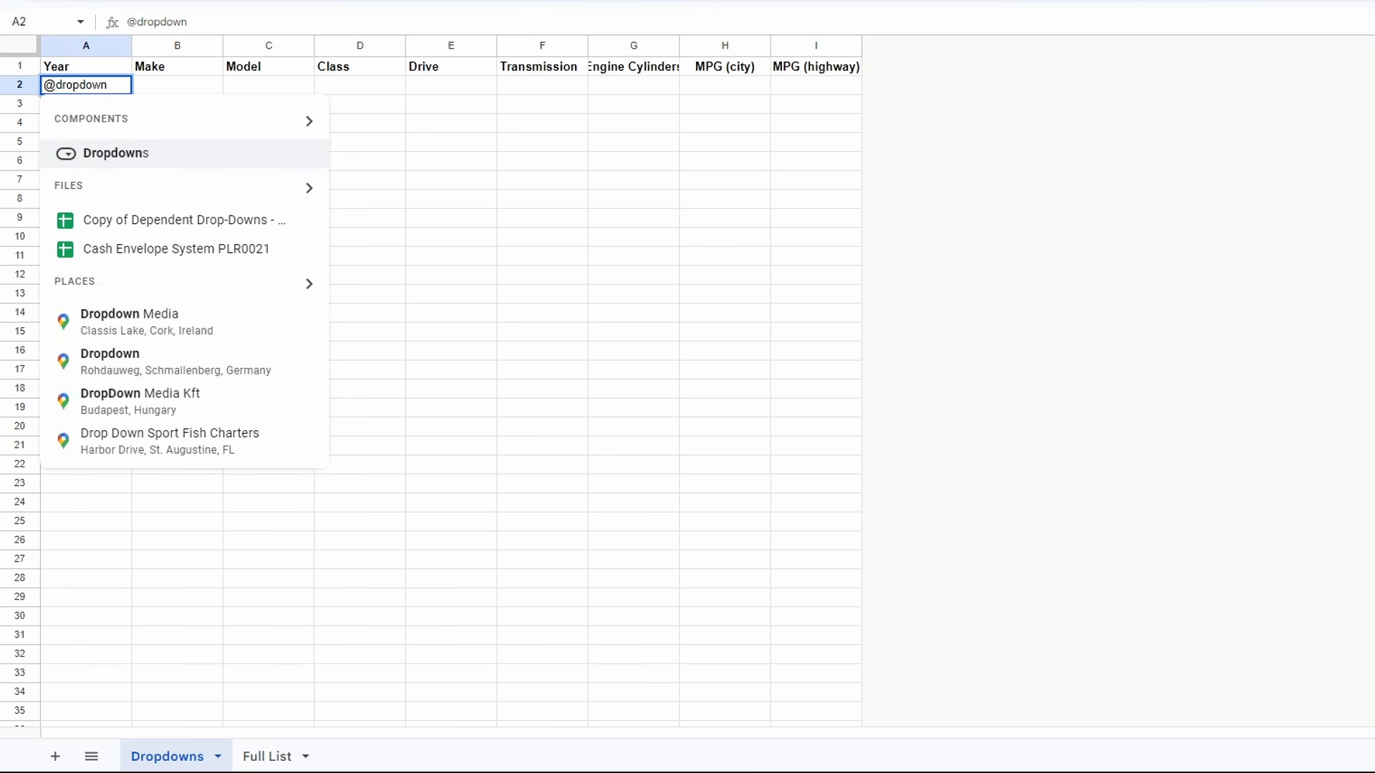
key("Return")
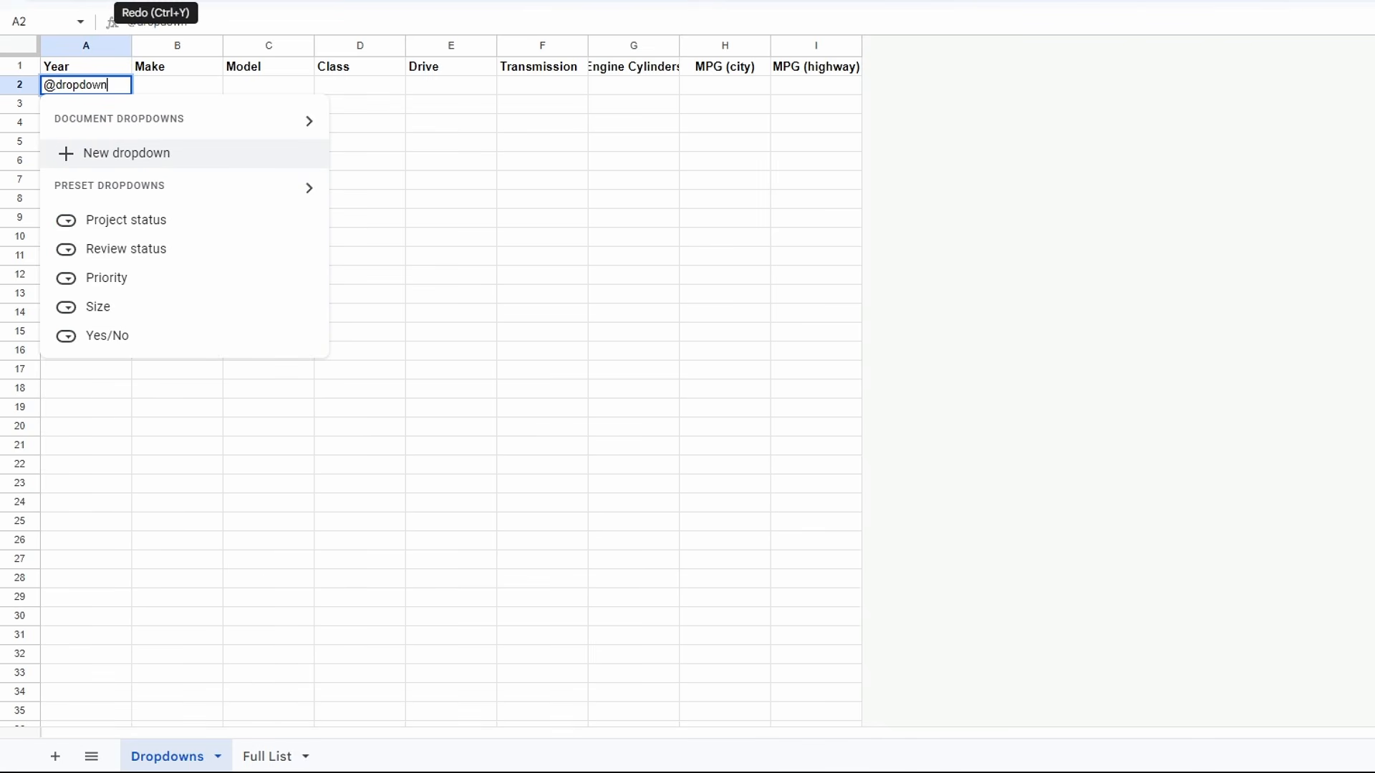
key("Return")
left_click(1081, 161)
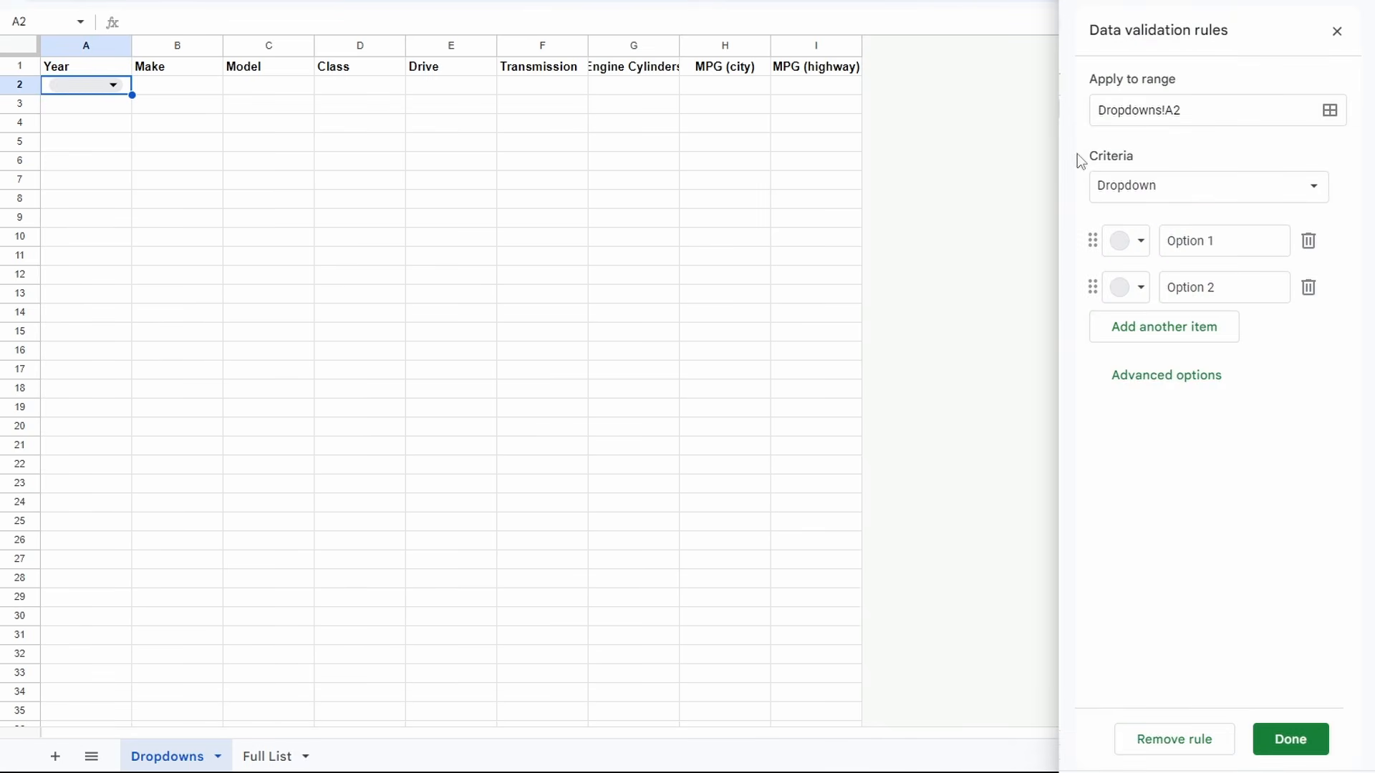
left_click(1174, 189)
left_click(1156, 222)
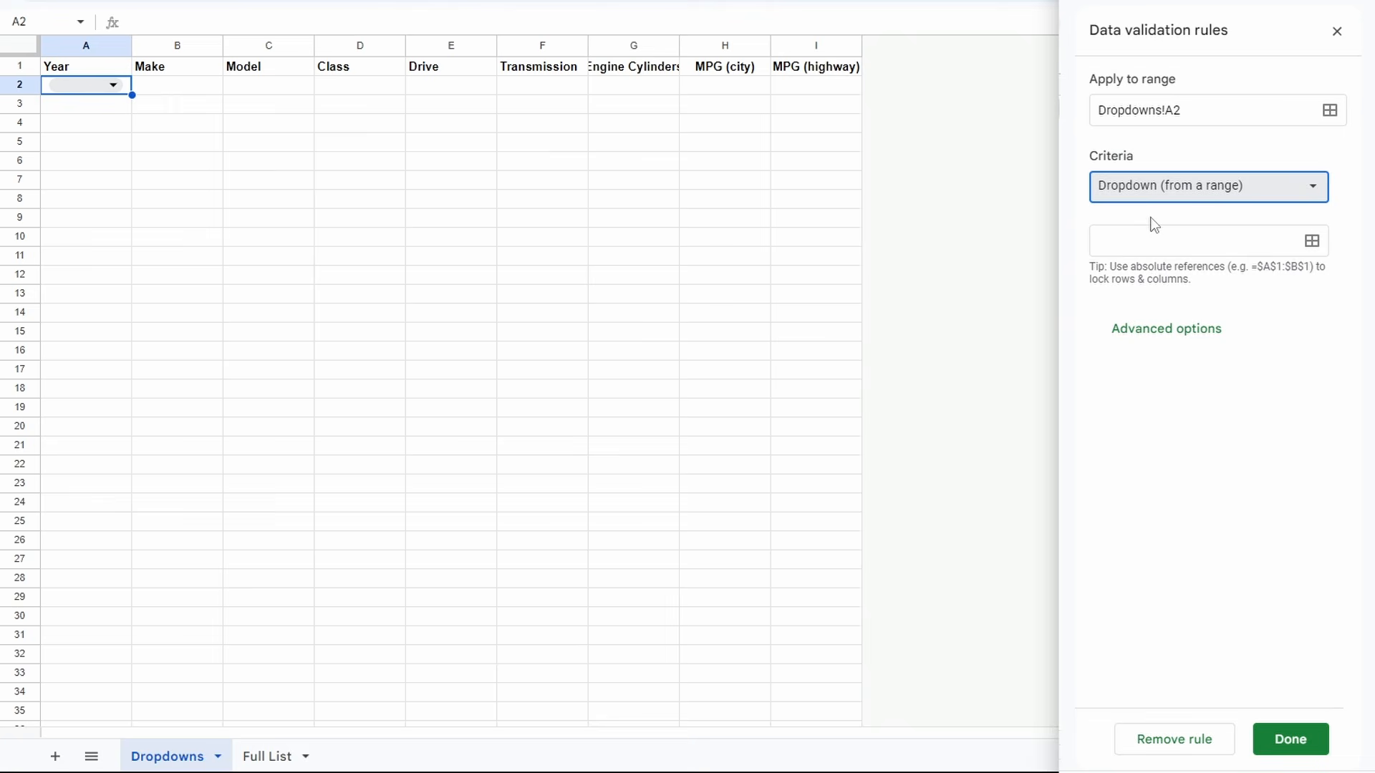
Set the Year dropdown's source range to 'Full List'!A2:A and save the validation rule.
left_click(1311, 241)
left_click(272, 756)
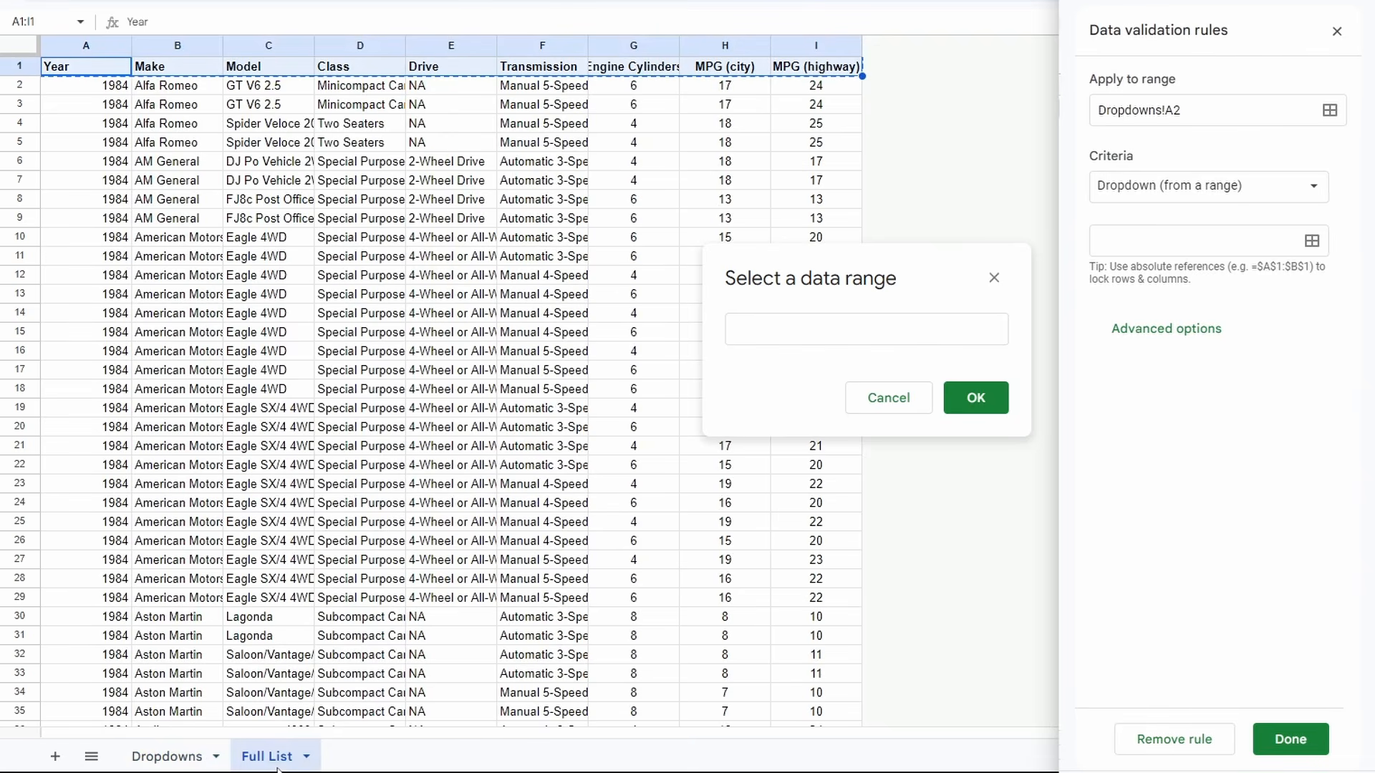
left_click_drag(85, 85, 90, 162)
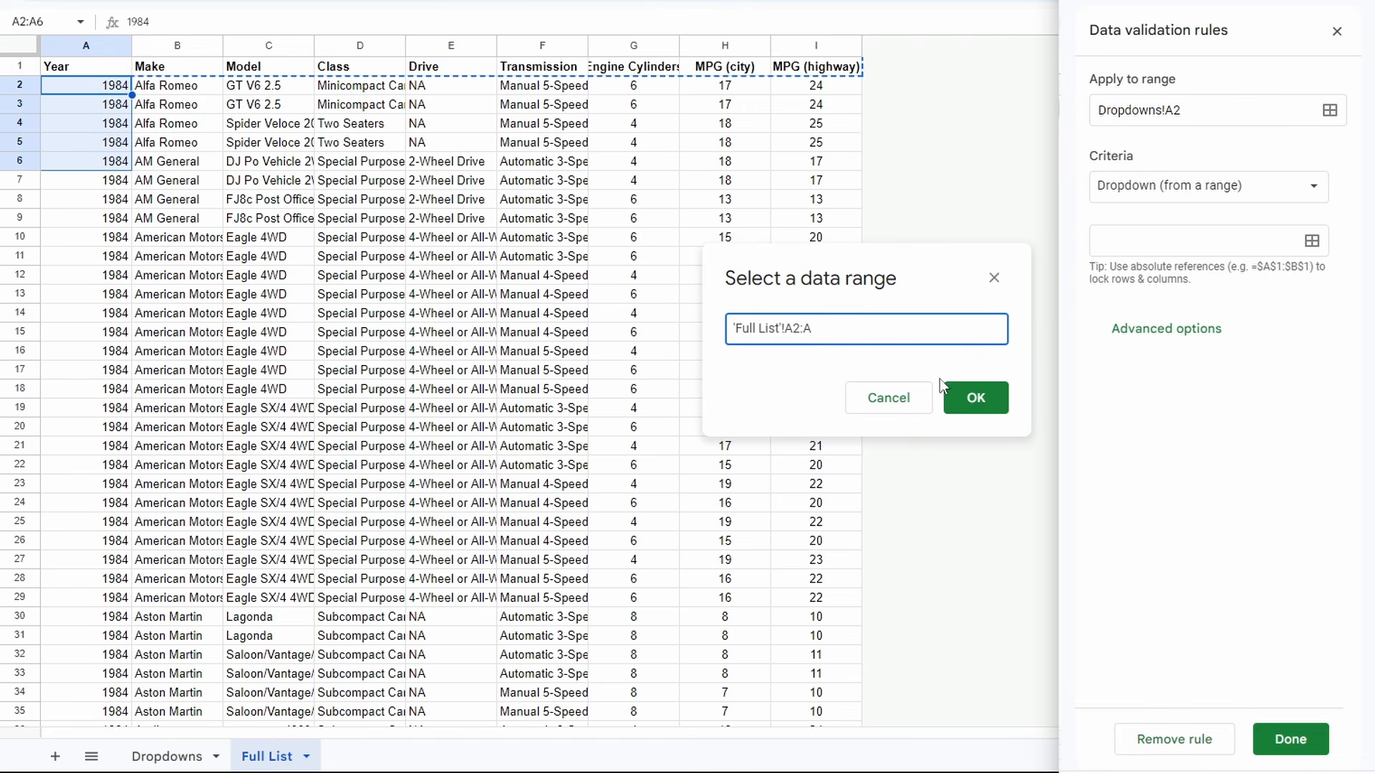
left_click(975, 398)
left_click(1290, 739)
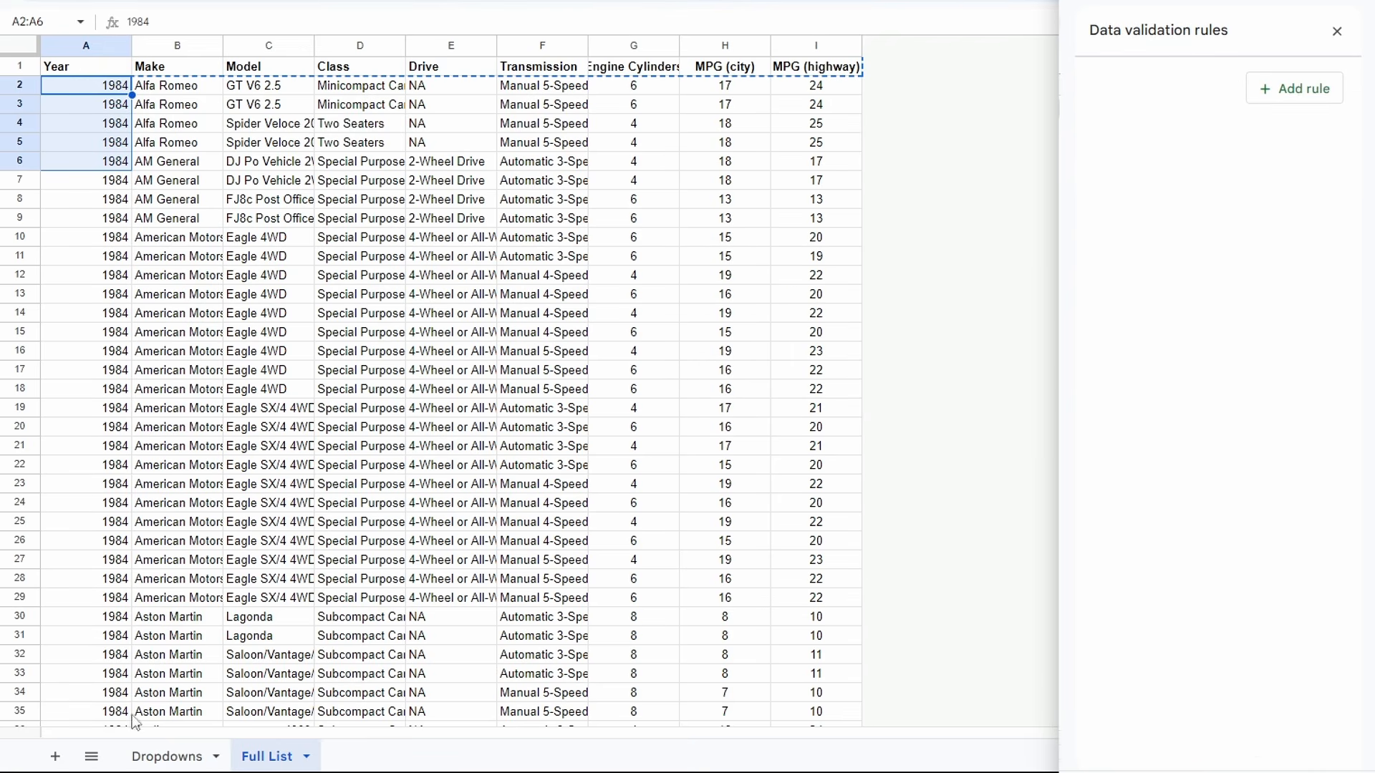
Choose 1986 from the Year dropdown in cell A2 of the Dropdowns sheet.
left_click(161, 756)
left_click(74, 88)
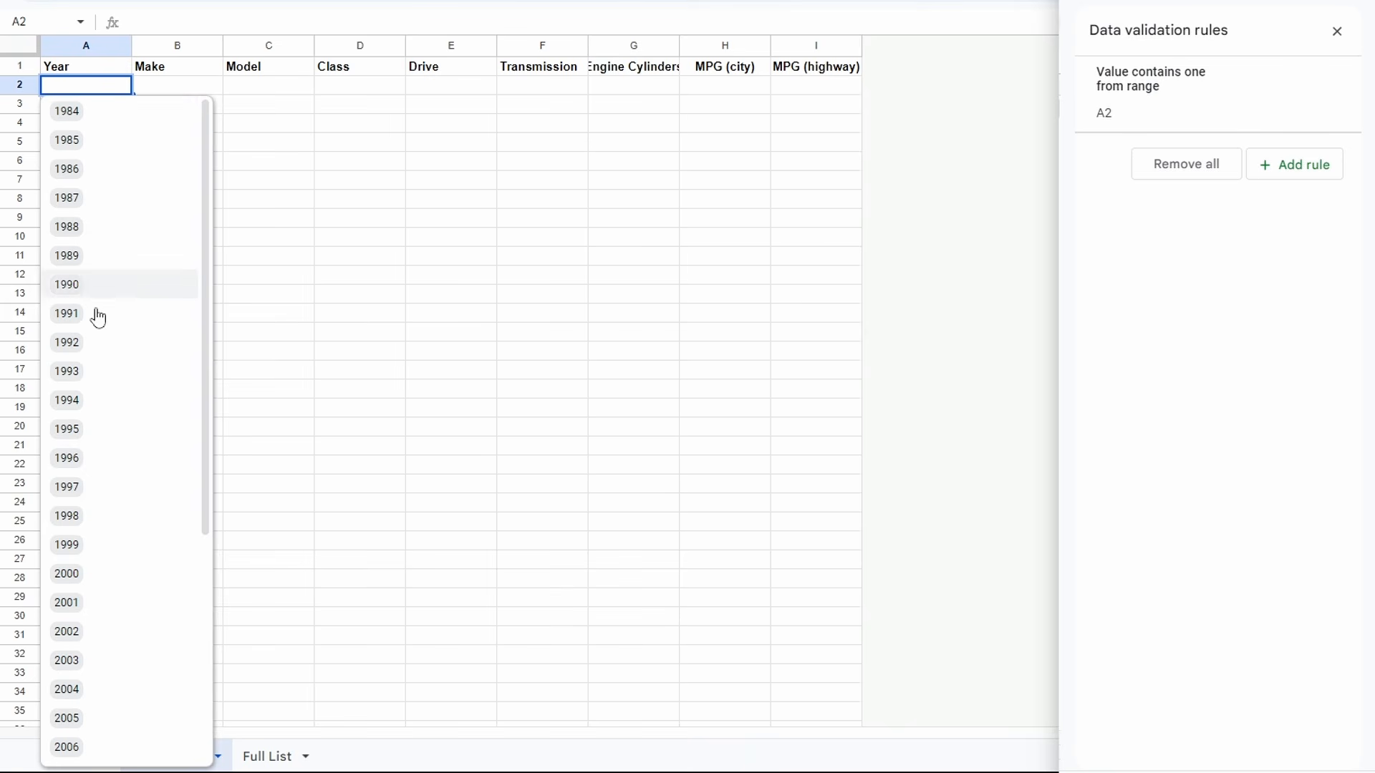
left_click(104, 166)
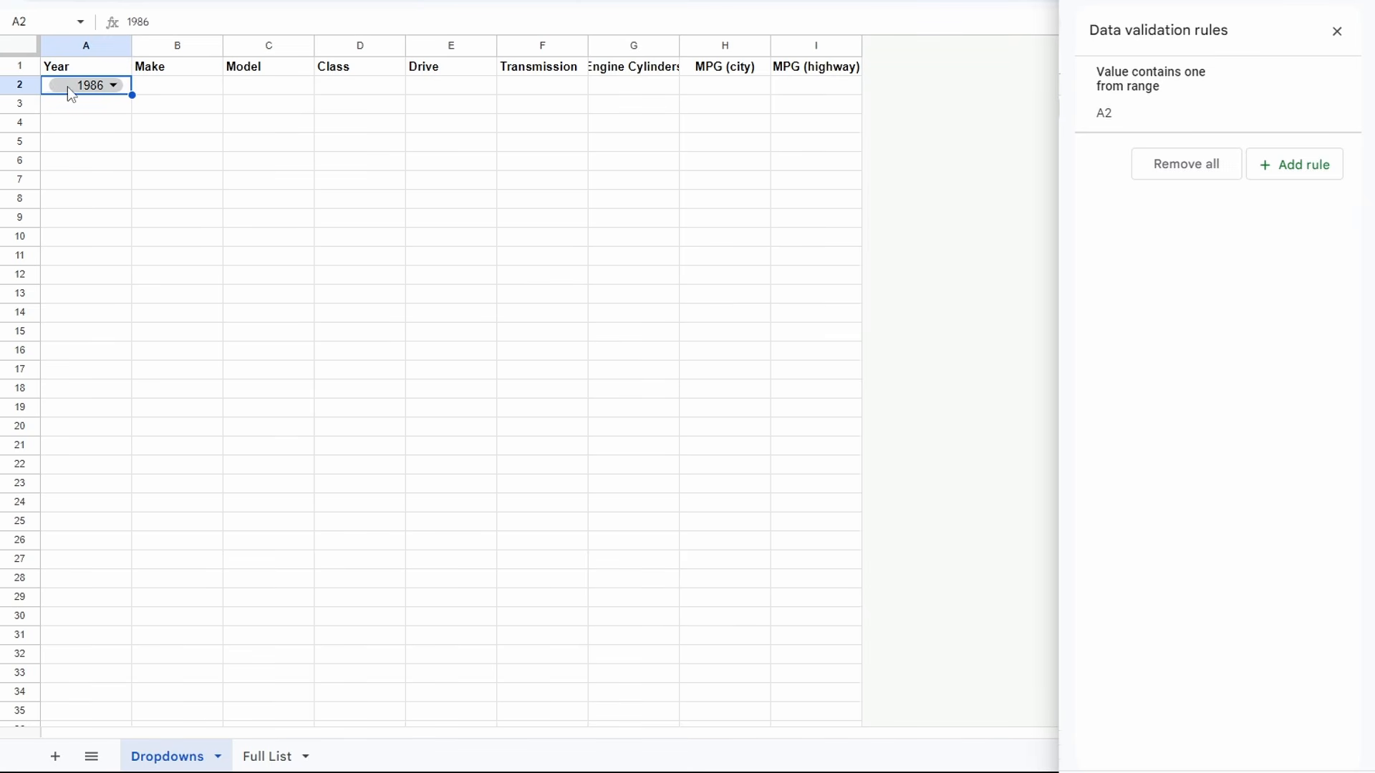
Format columns A through I of the Full List sheet as plain text.
left_click(269, 756)
left_click_drag(86, 45, 360, 45)
left_click_drag(544, 36, 816, 40)
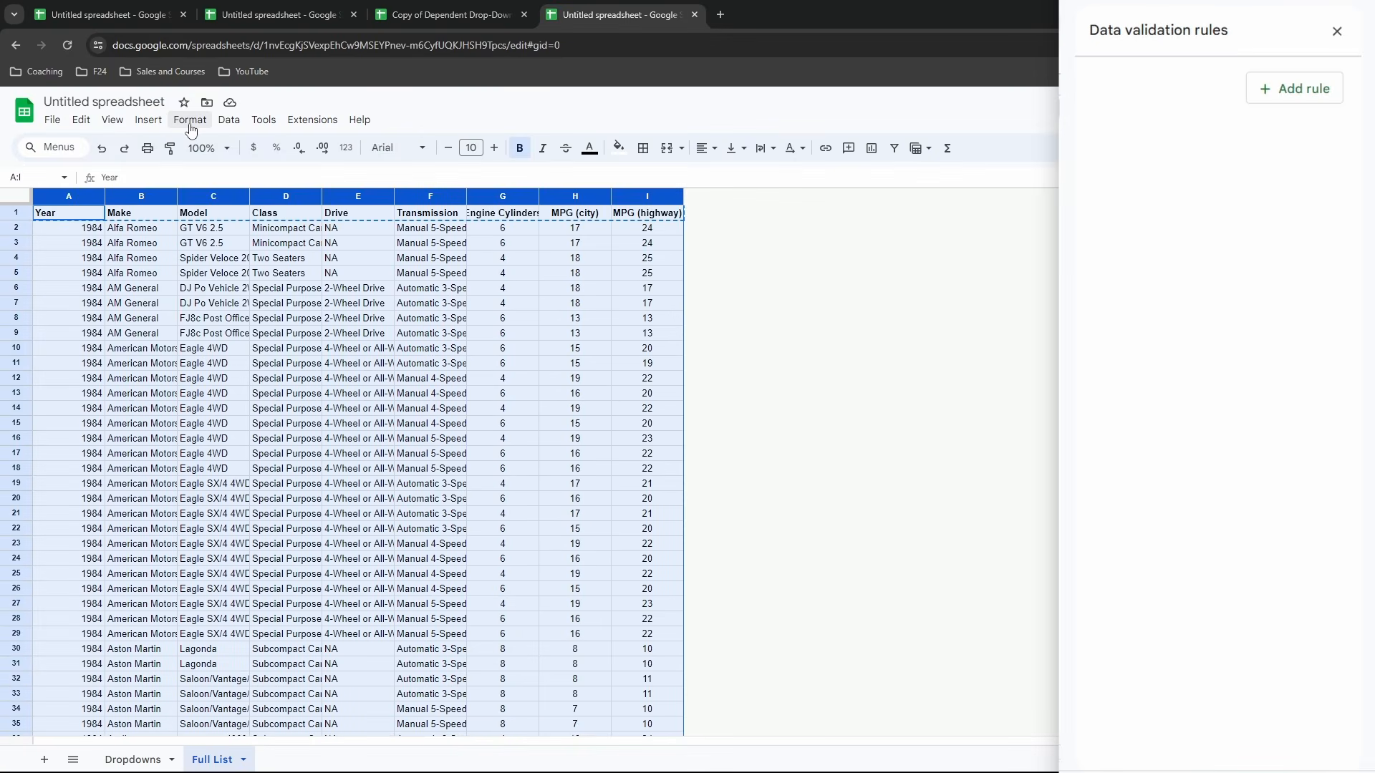
left_click(189, 120)
mouse_move(276, 180)
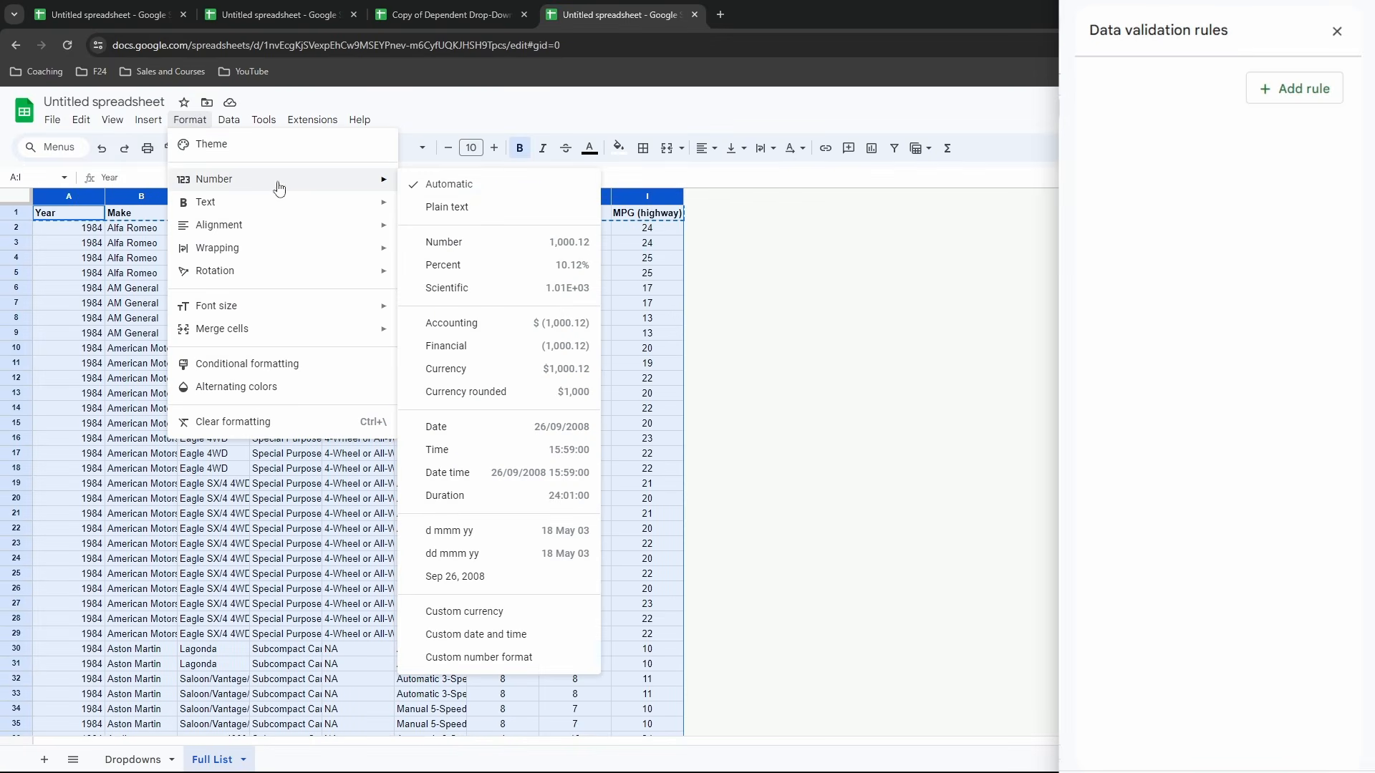
left_click(464, 209)
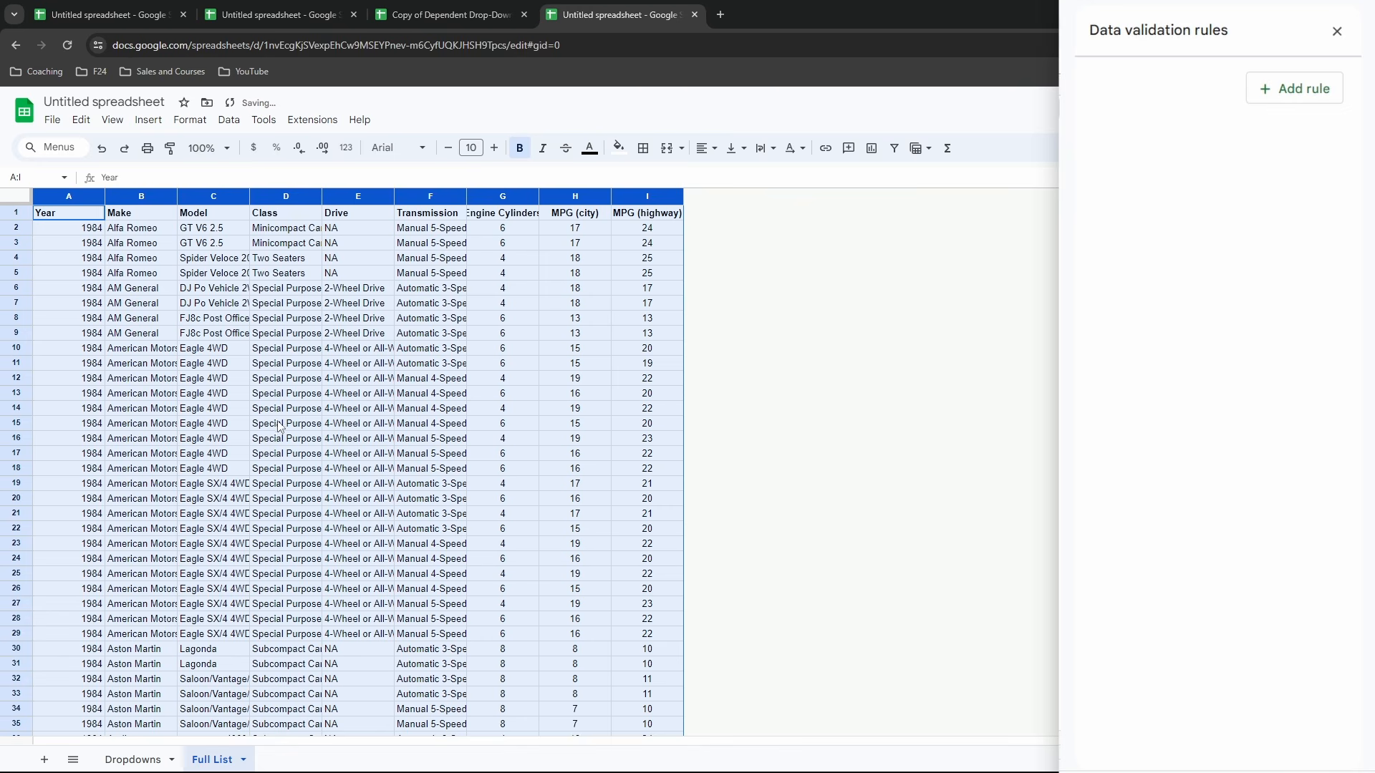
Format all cells of the Dropdowns sheet as plain text, then deselect them.
left_click(136, 759)
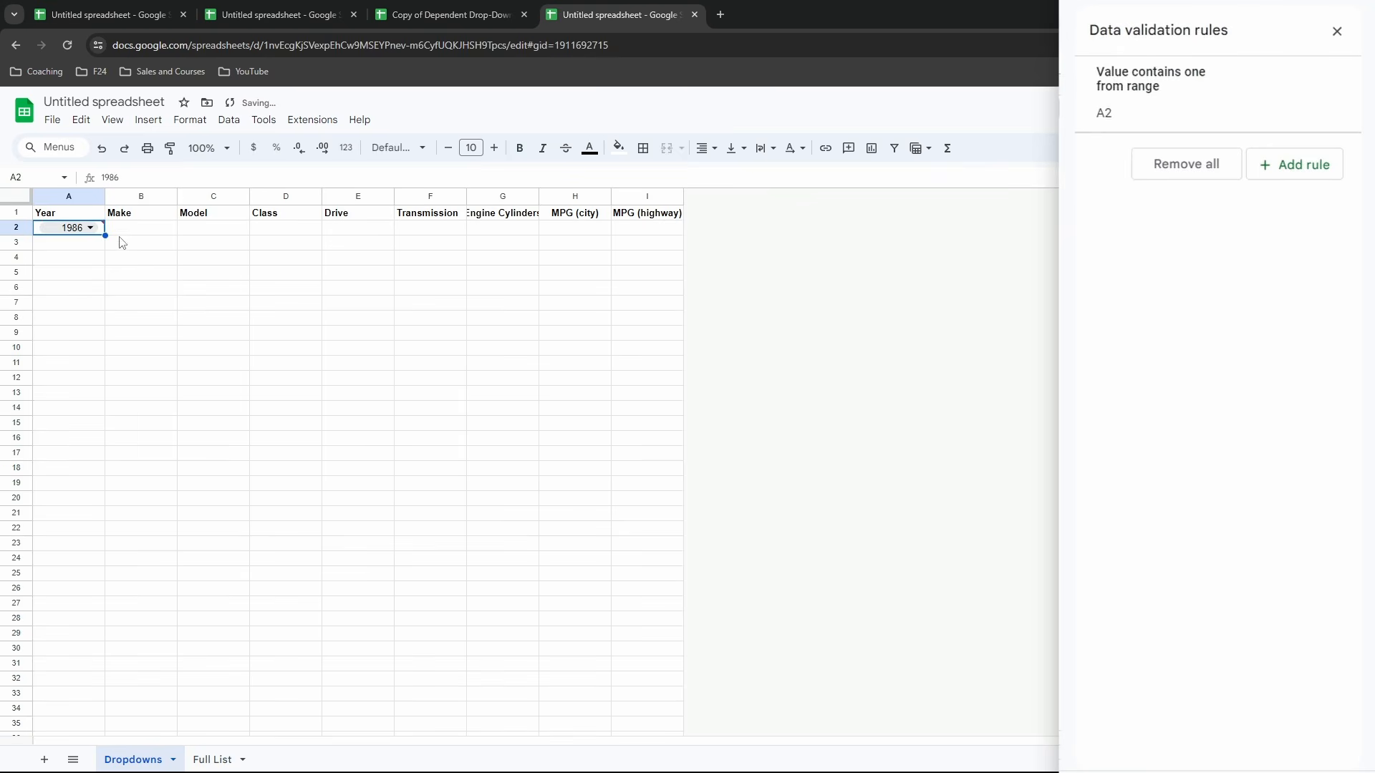
key("ctrl+a")
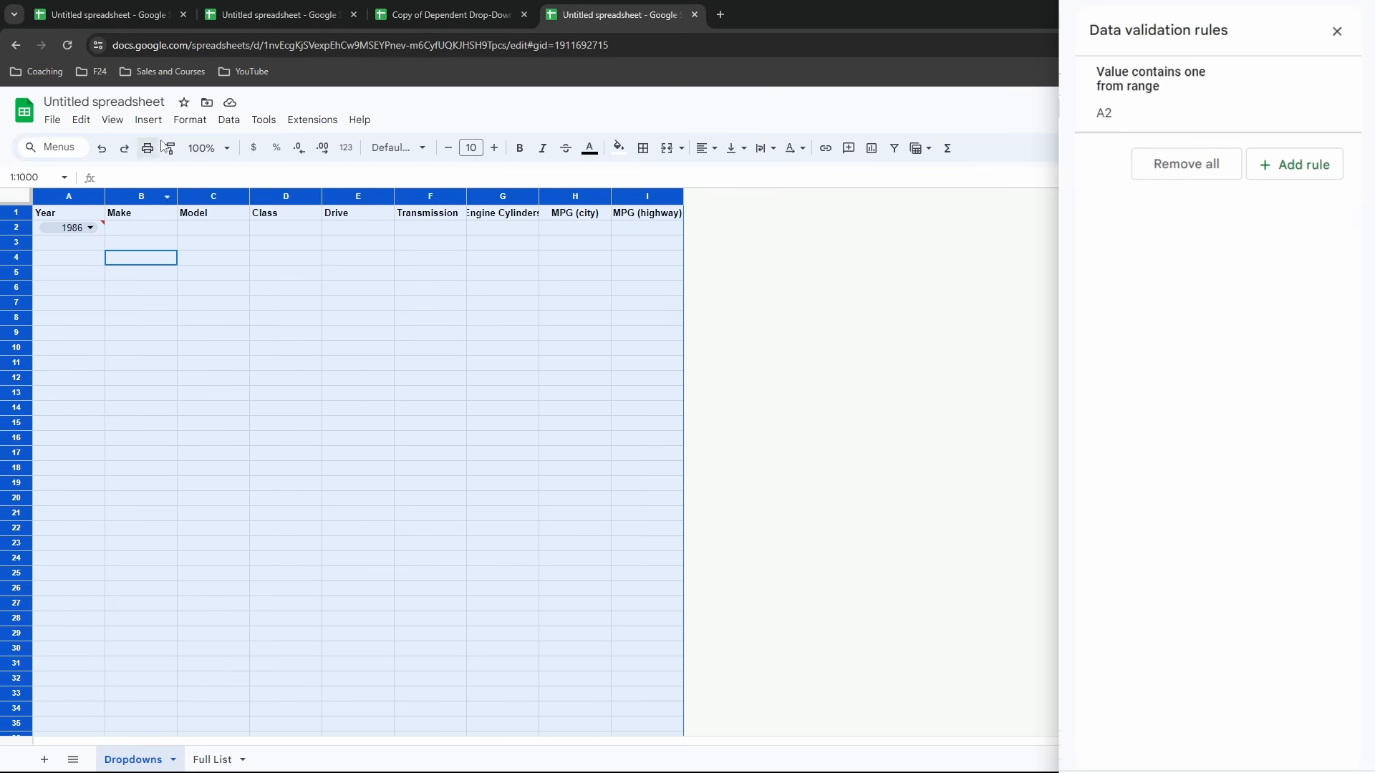
left_click(189, 120)
mouse_move(198, 180)
left_click(472, 209)
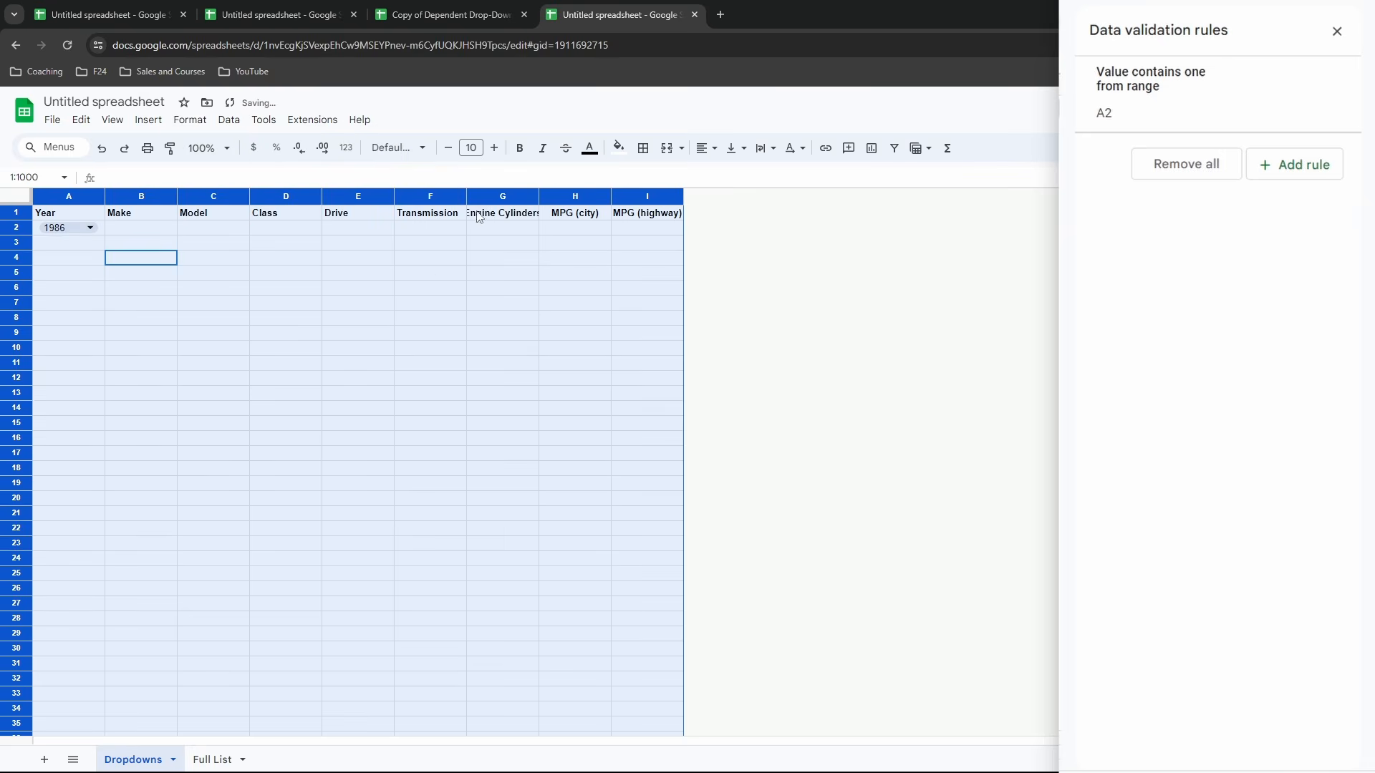
left_click(146, 318)
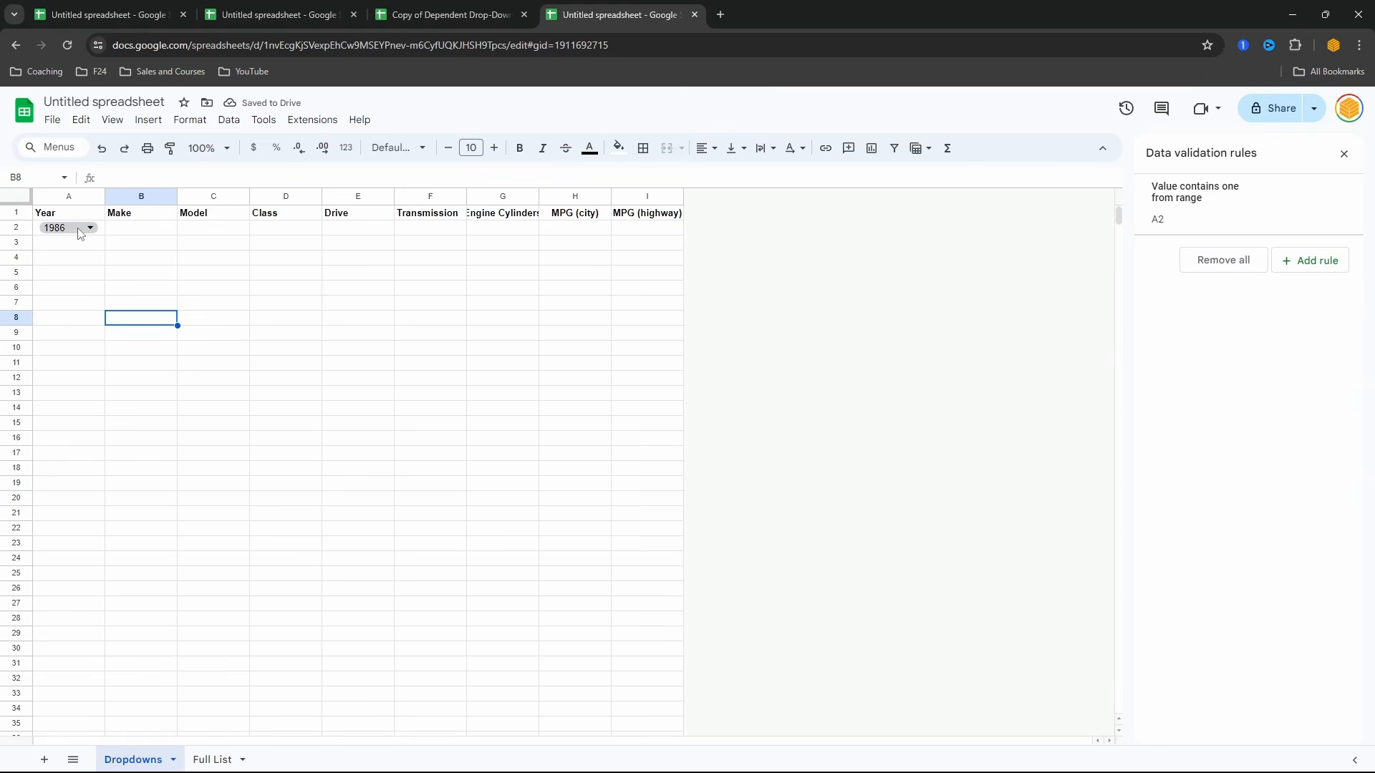
Add a new sheet after the Dropdowns sheet and name it DD1.
left_click(129, 231)
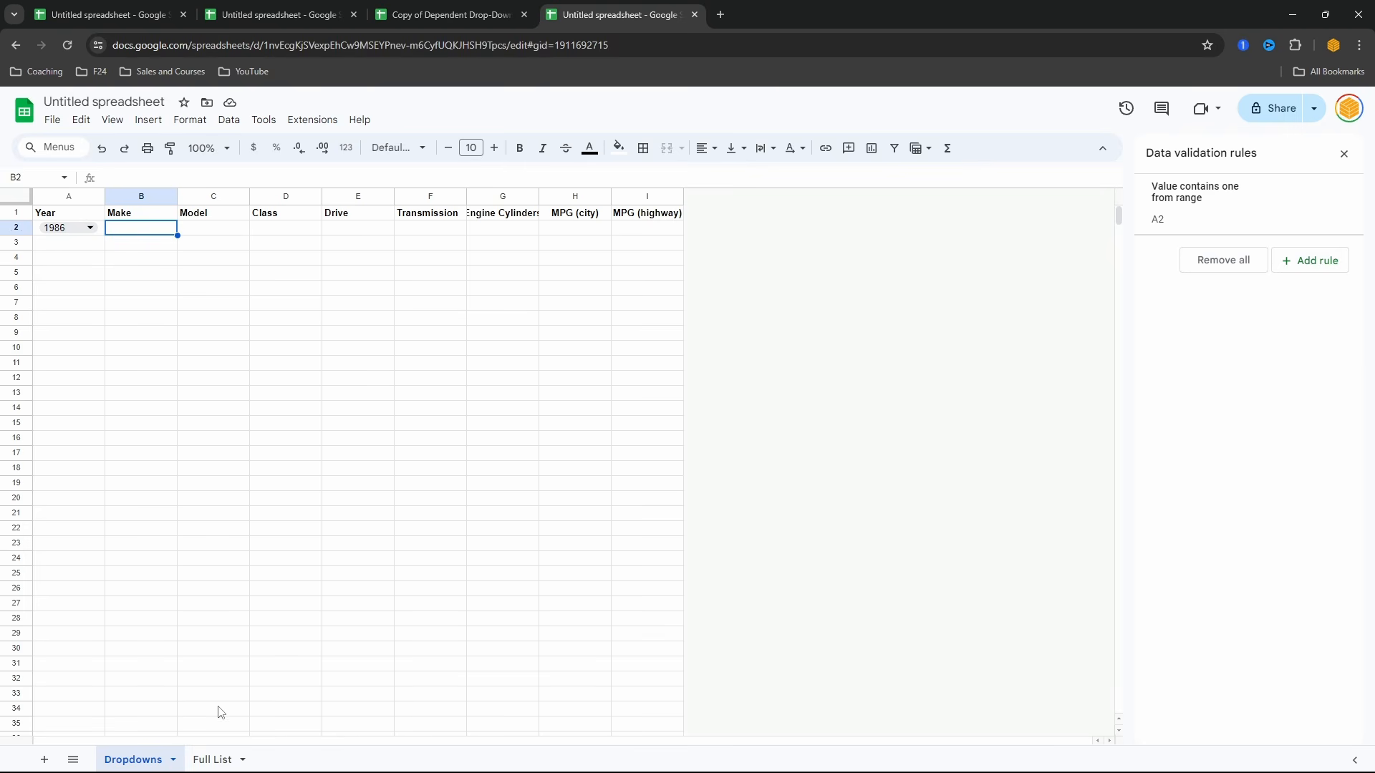
left_click(45, 760)
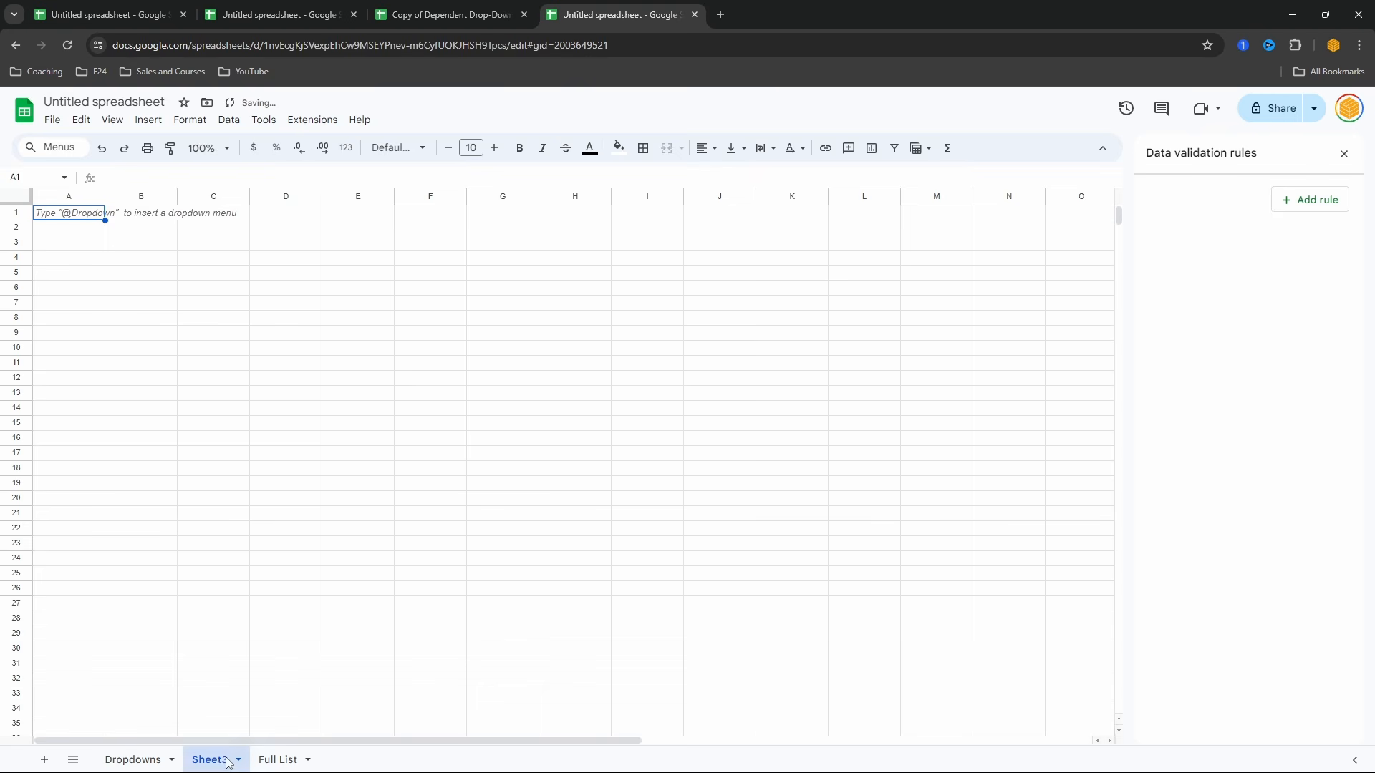
double_click(215, 760)
type("DD")
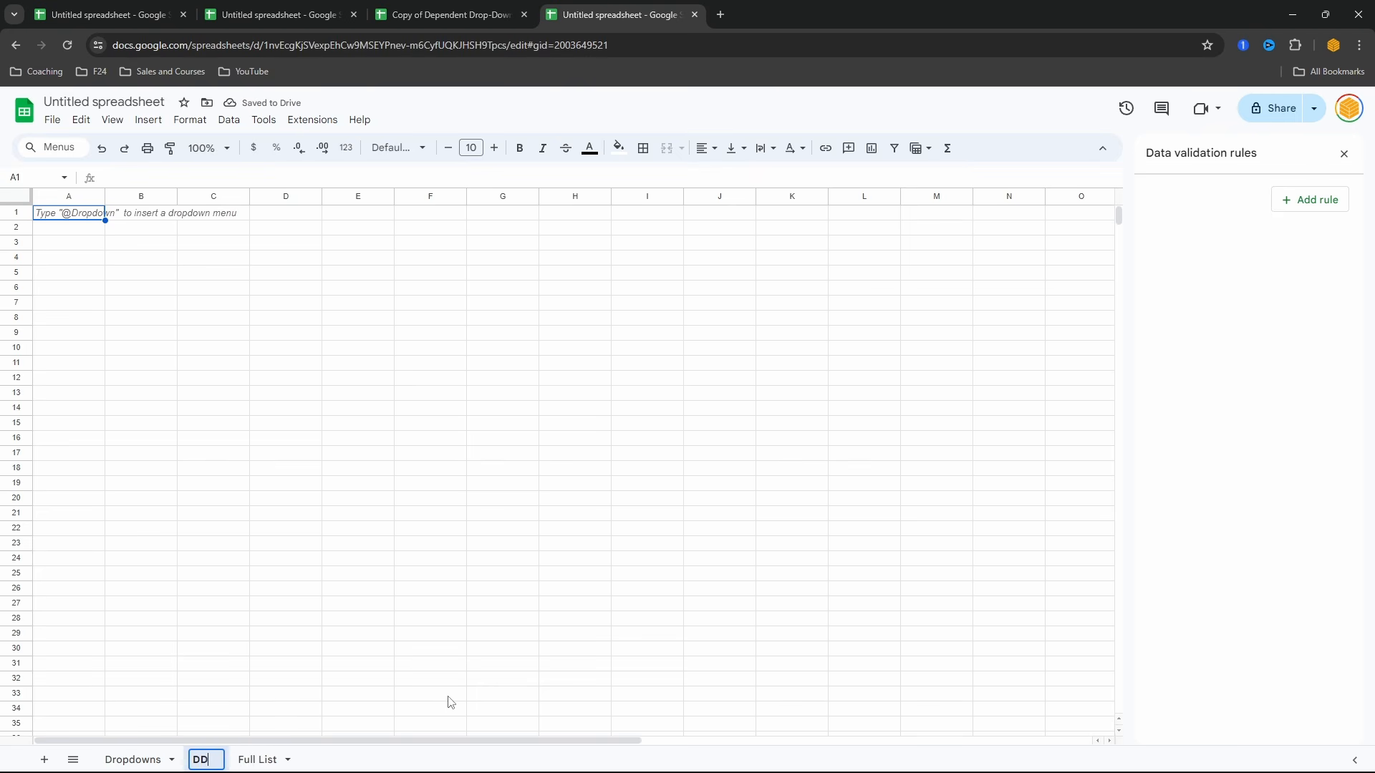
type("1")
key("Return")
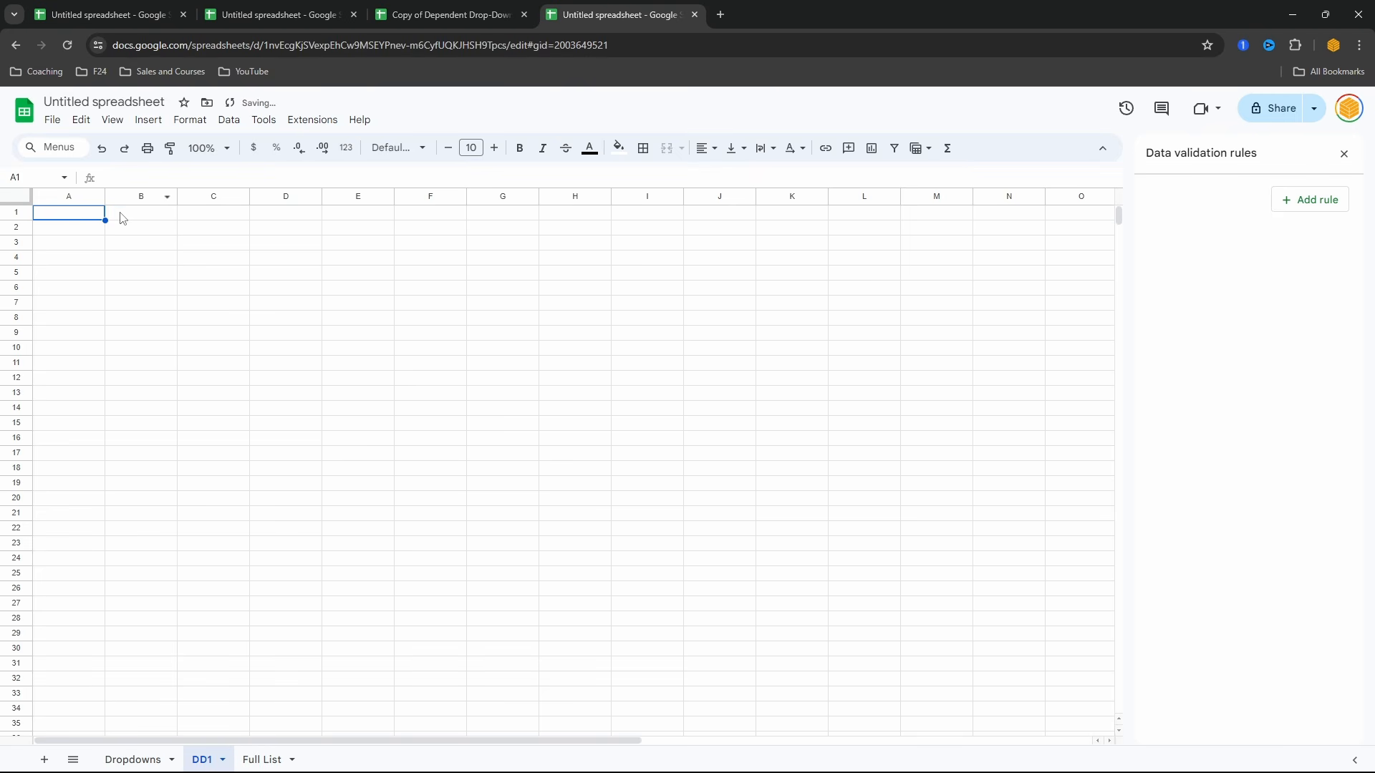
Enter a FILTER formula in cell A2 of DD1 that returns 'Full List'!B:B where 'Full List'!A:A equals Dropdowns!A2.
left_click(83, 227)
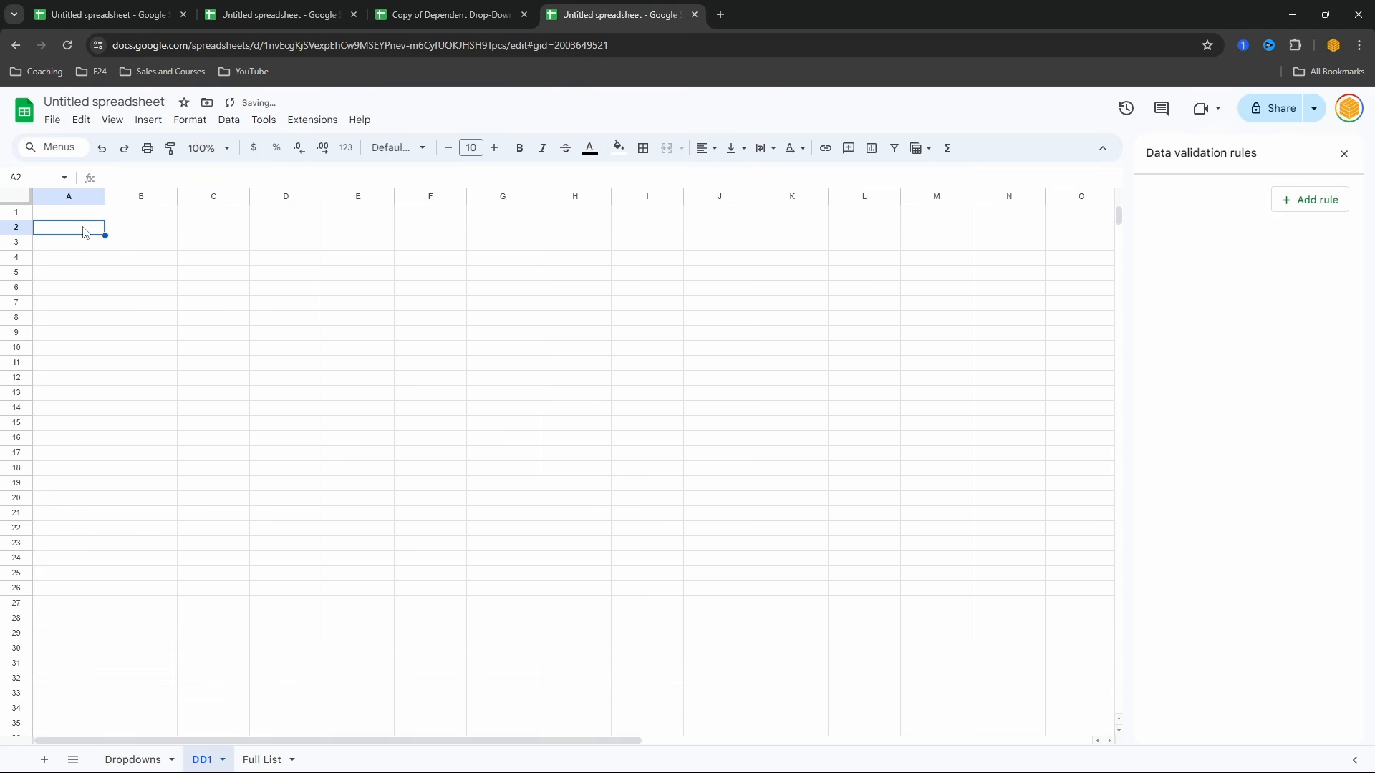
left_click(134, 759)
left_click(12, 229)
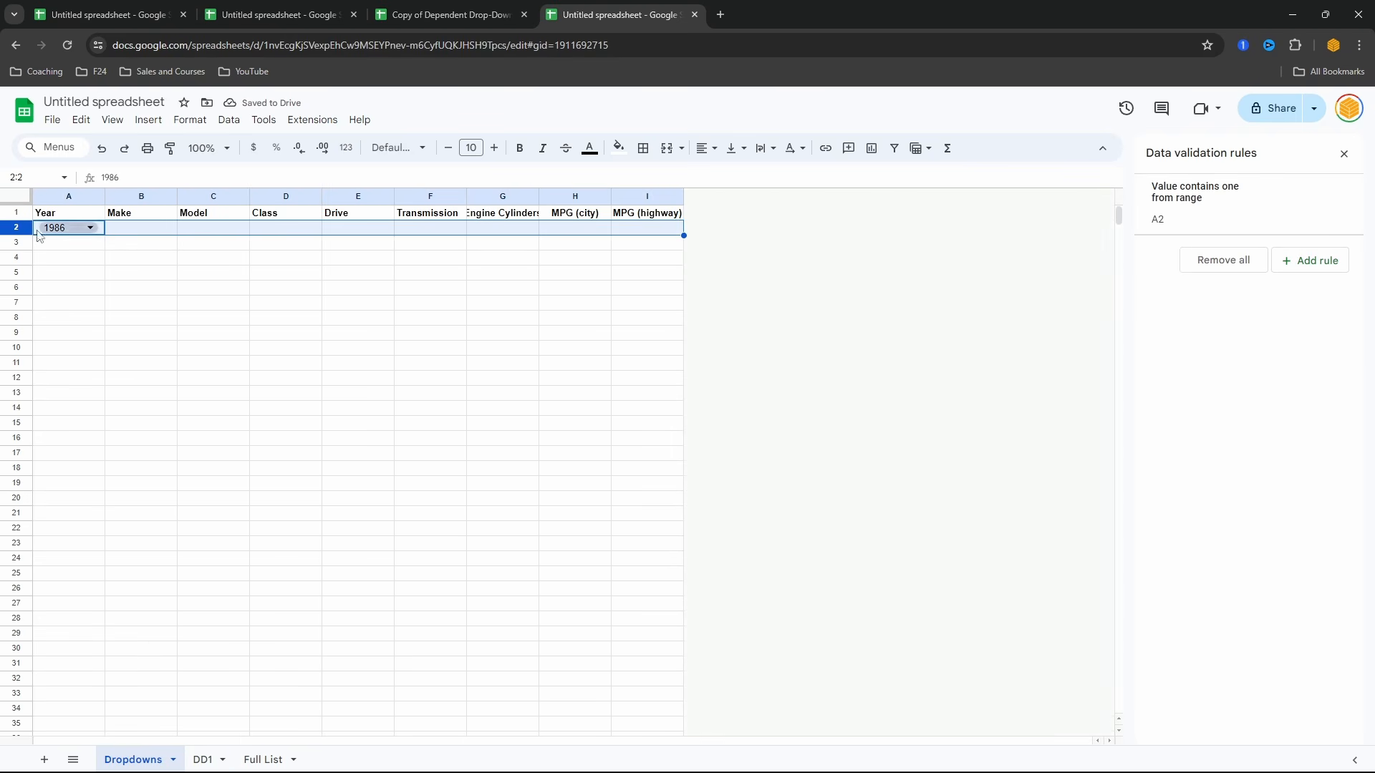
left_click(203, 759)
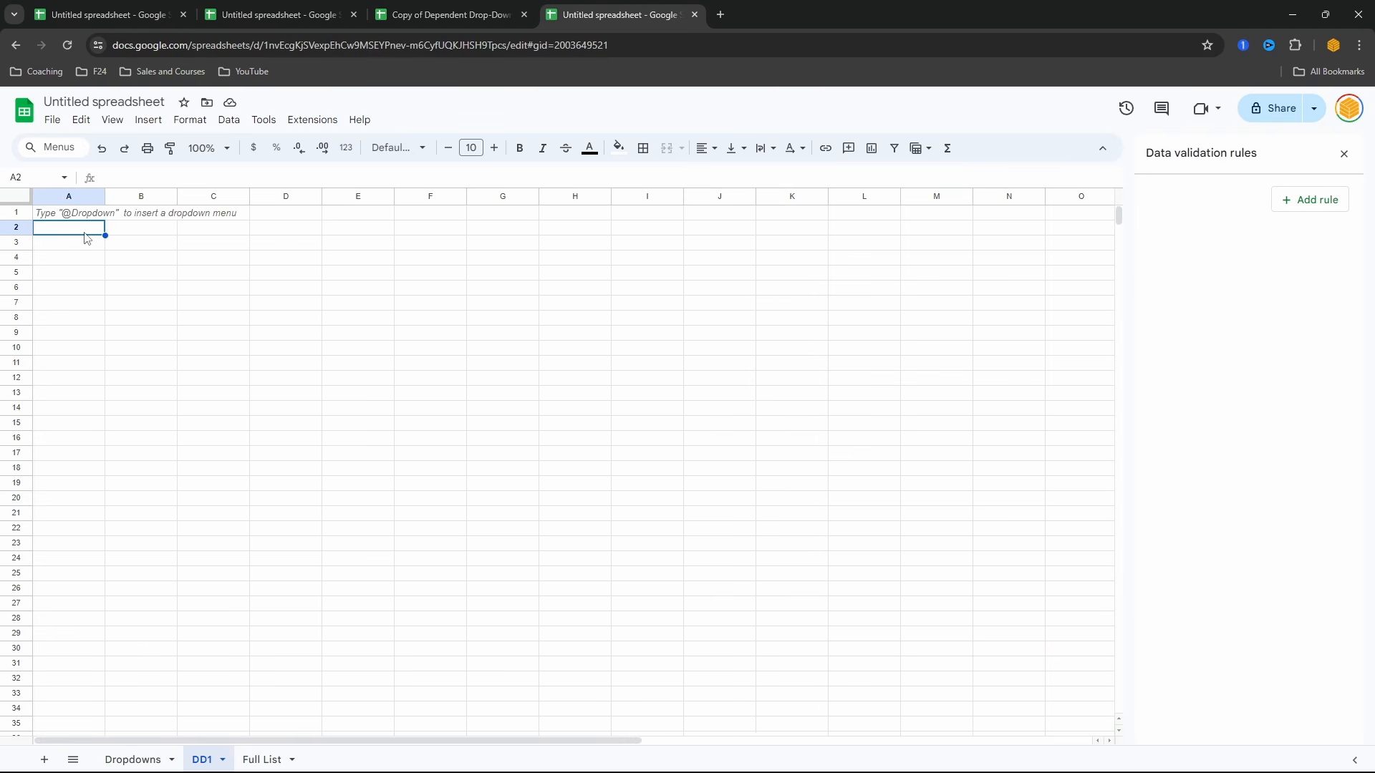
type("=filter(")
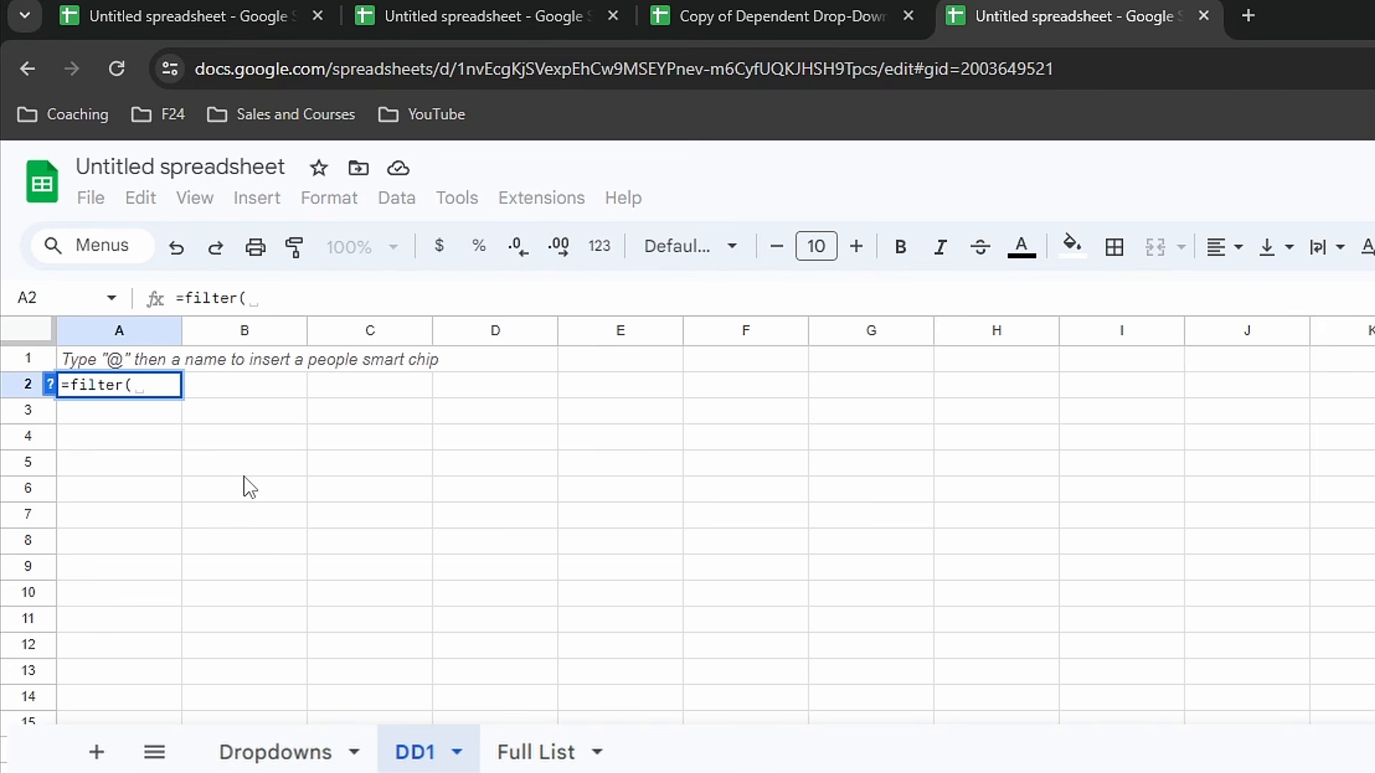
left_click(525, 748)
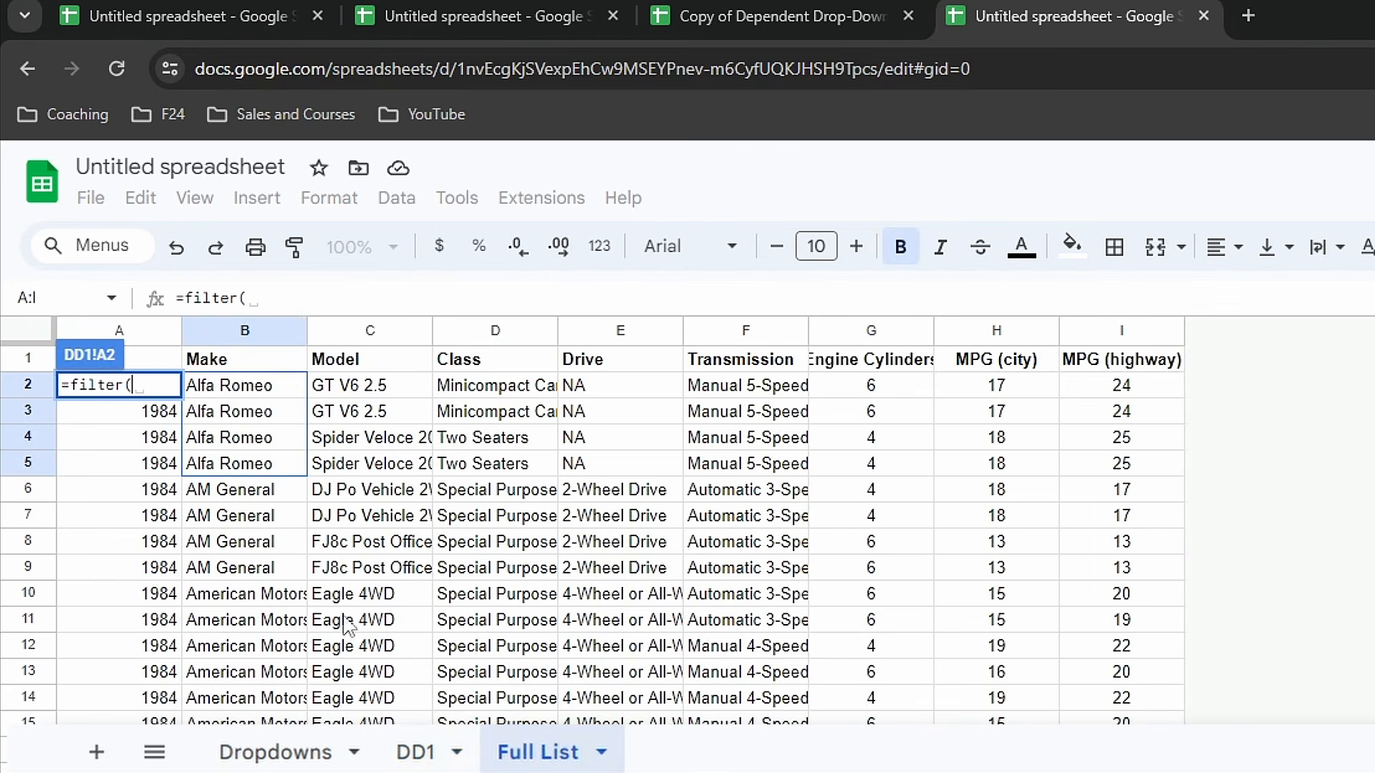
left_click(239, 334)
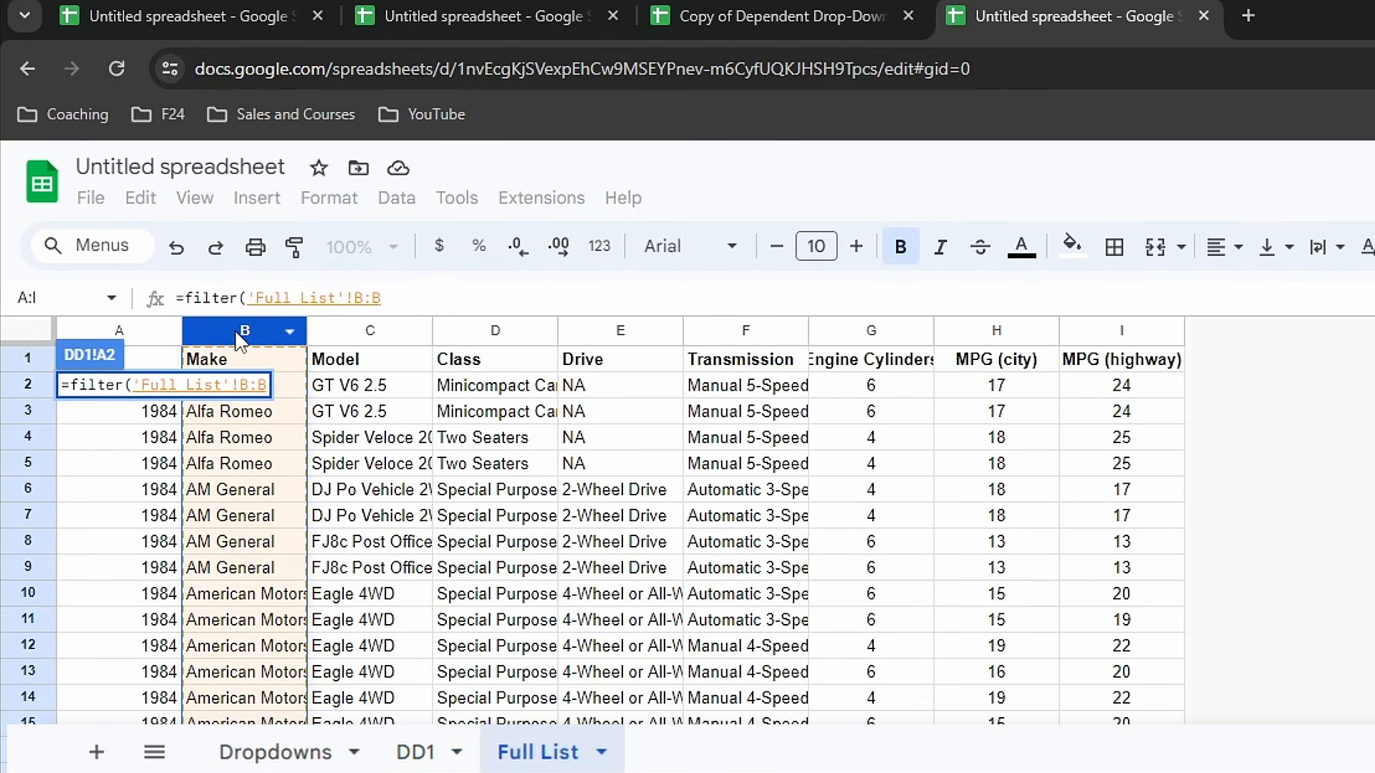
type(",")
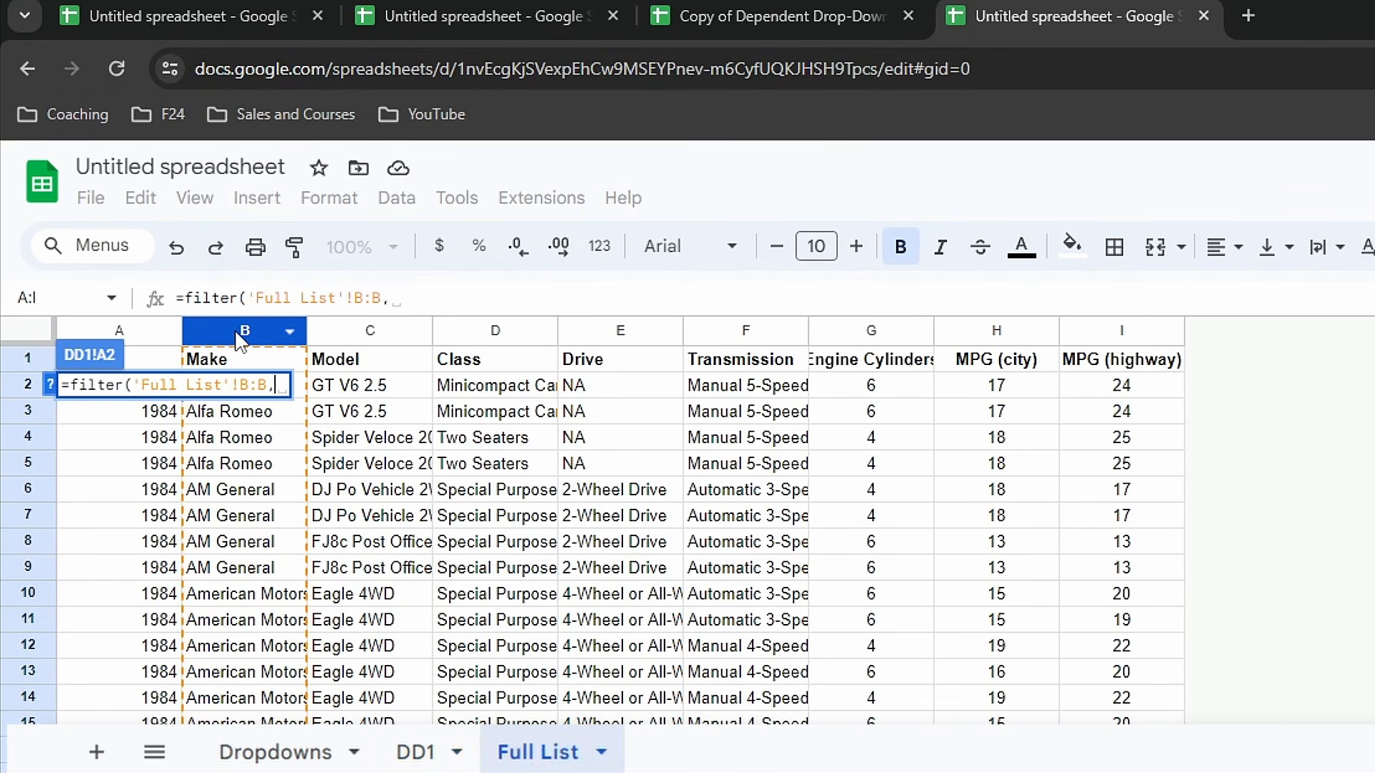
left_click(148, 334)
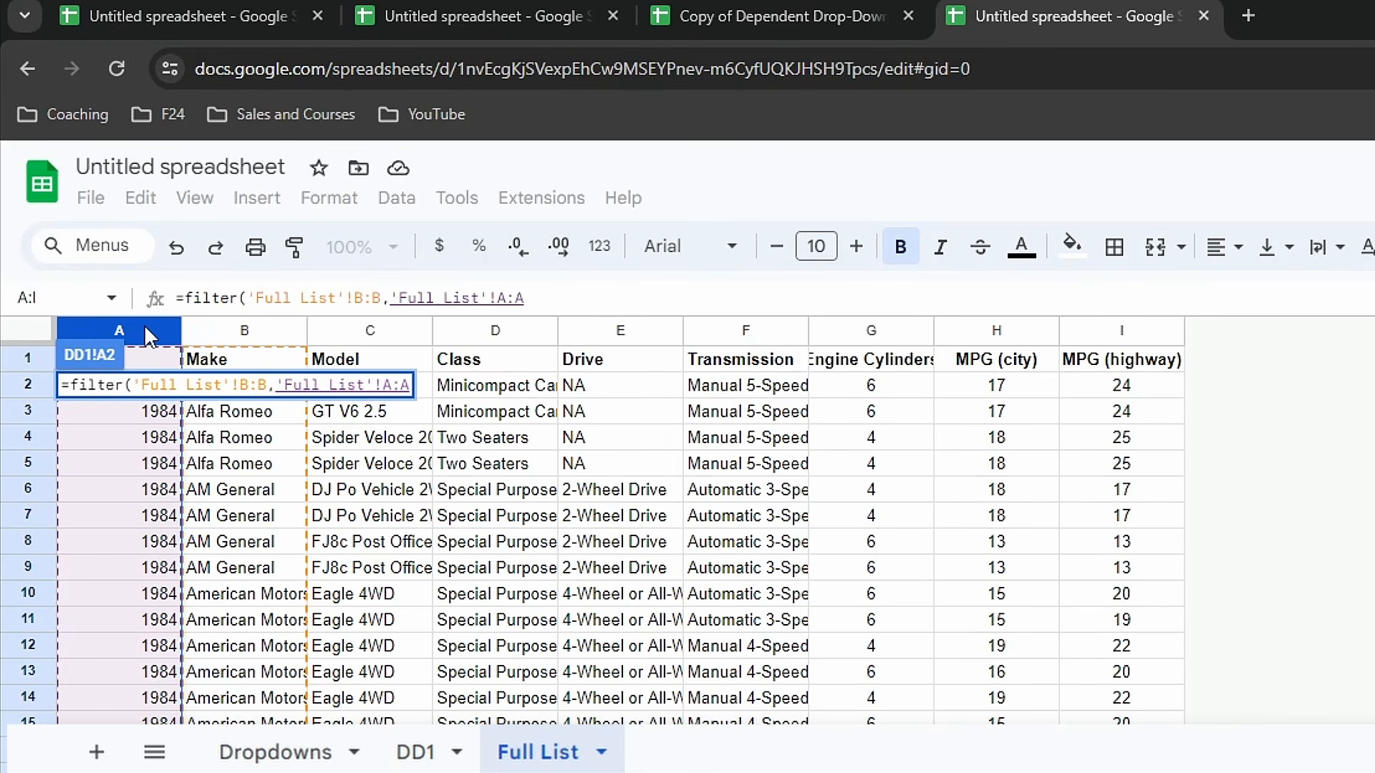
type("=")
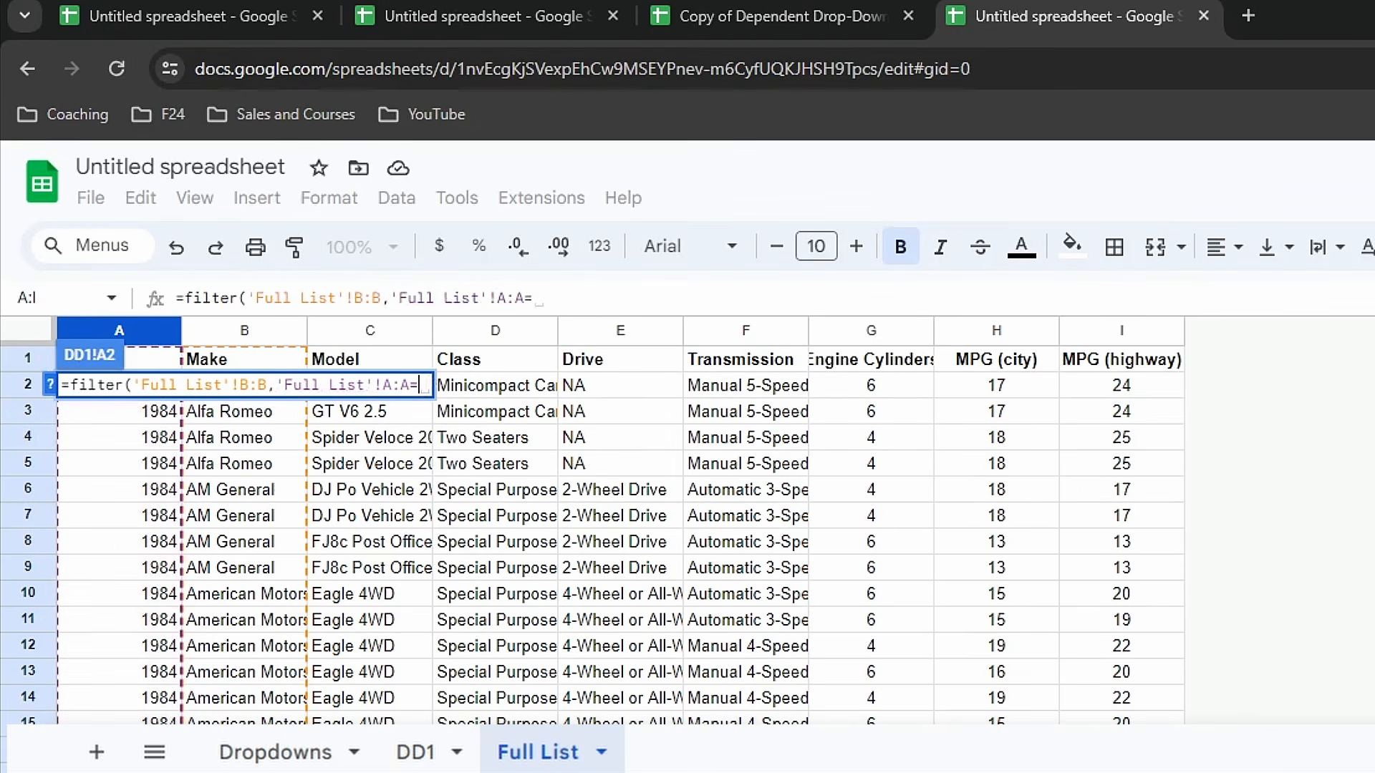
left_click(272, 749)
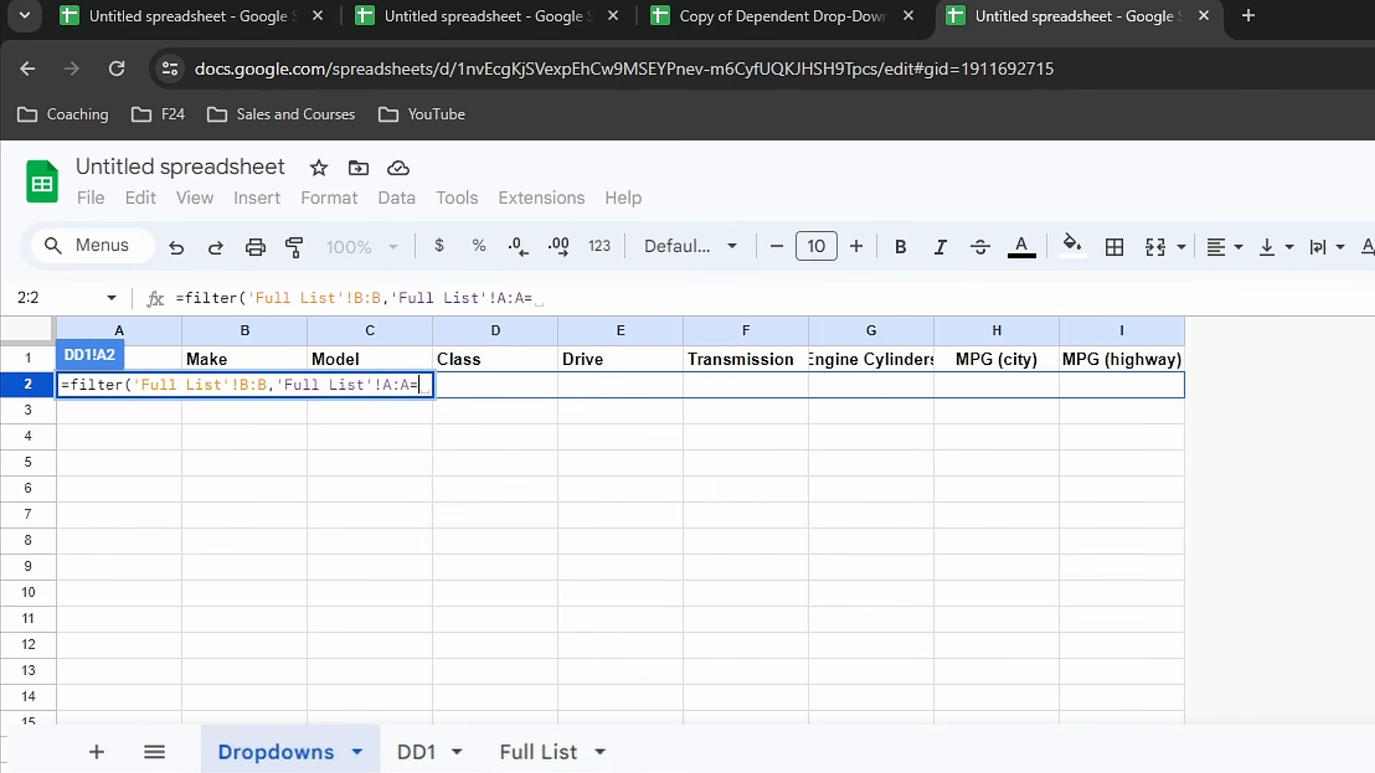
left_click(136, 387)
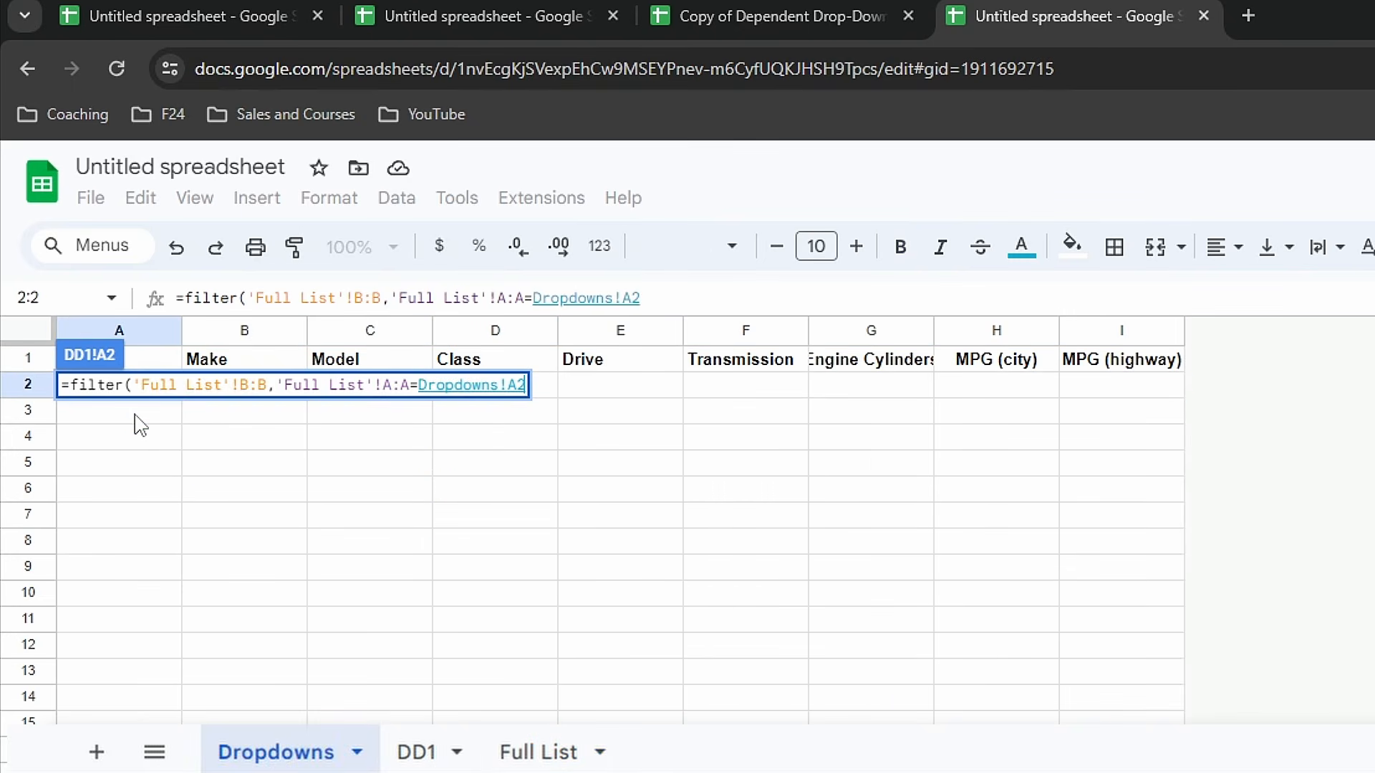
key("Return")
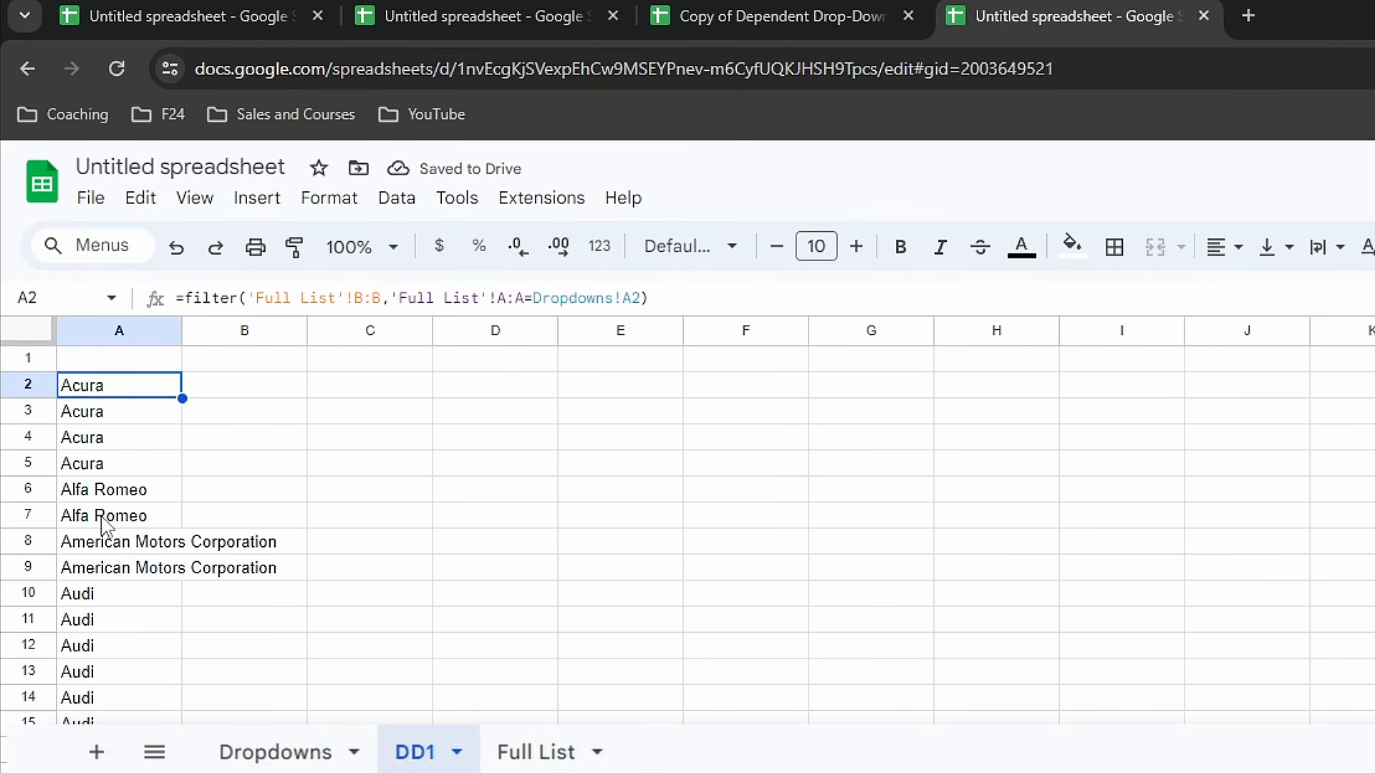
Wrap the FILTER formula in DD1 cell A2 in UNIQUE to remove the duplicate makes, and review the resulting list.
scroll(104, 527, "down", 20)
scroll(98, 529, "down", 20)
scroll(101, 534, "up", 20)
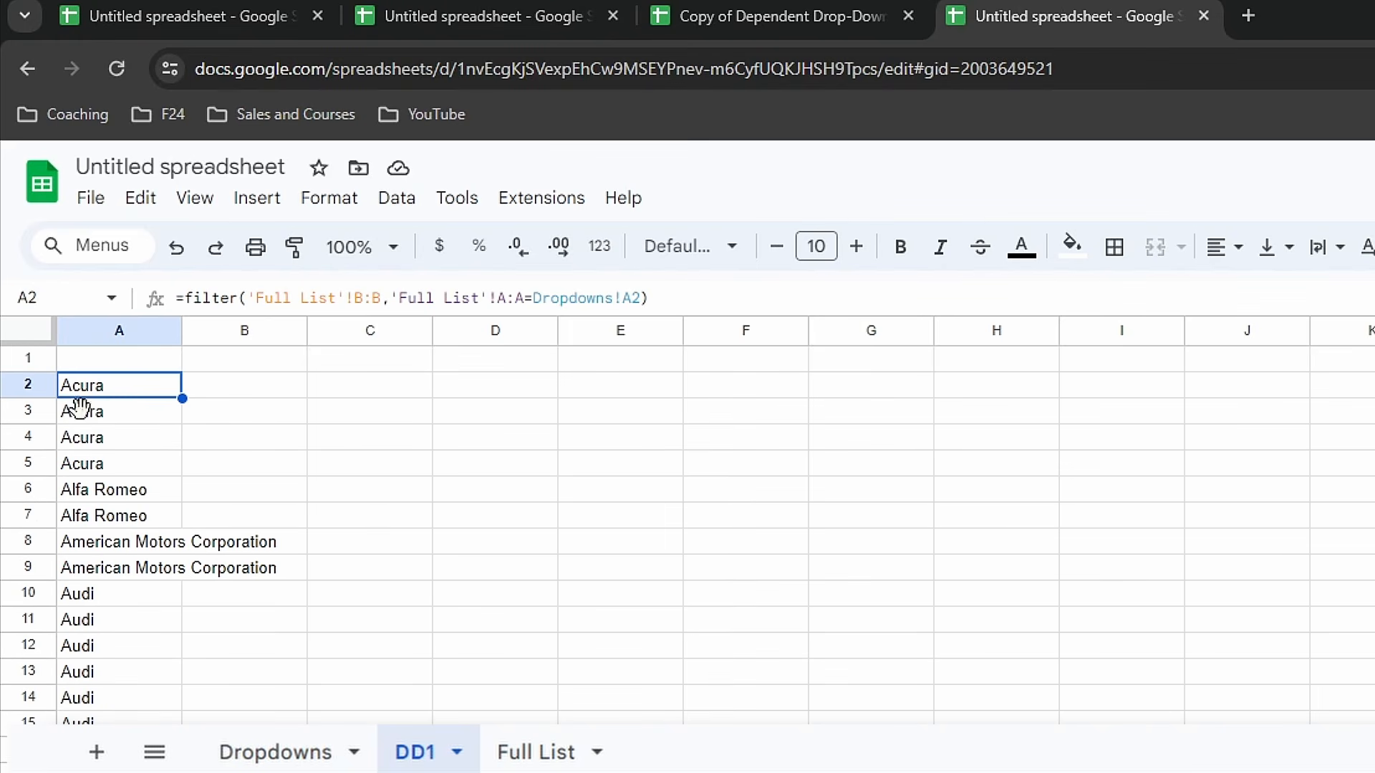
left_click(183, 297)
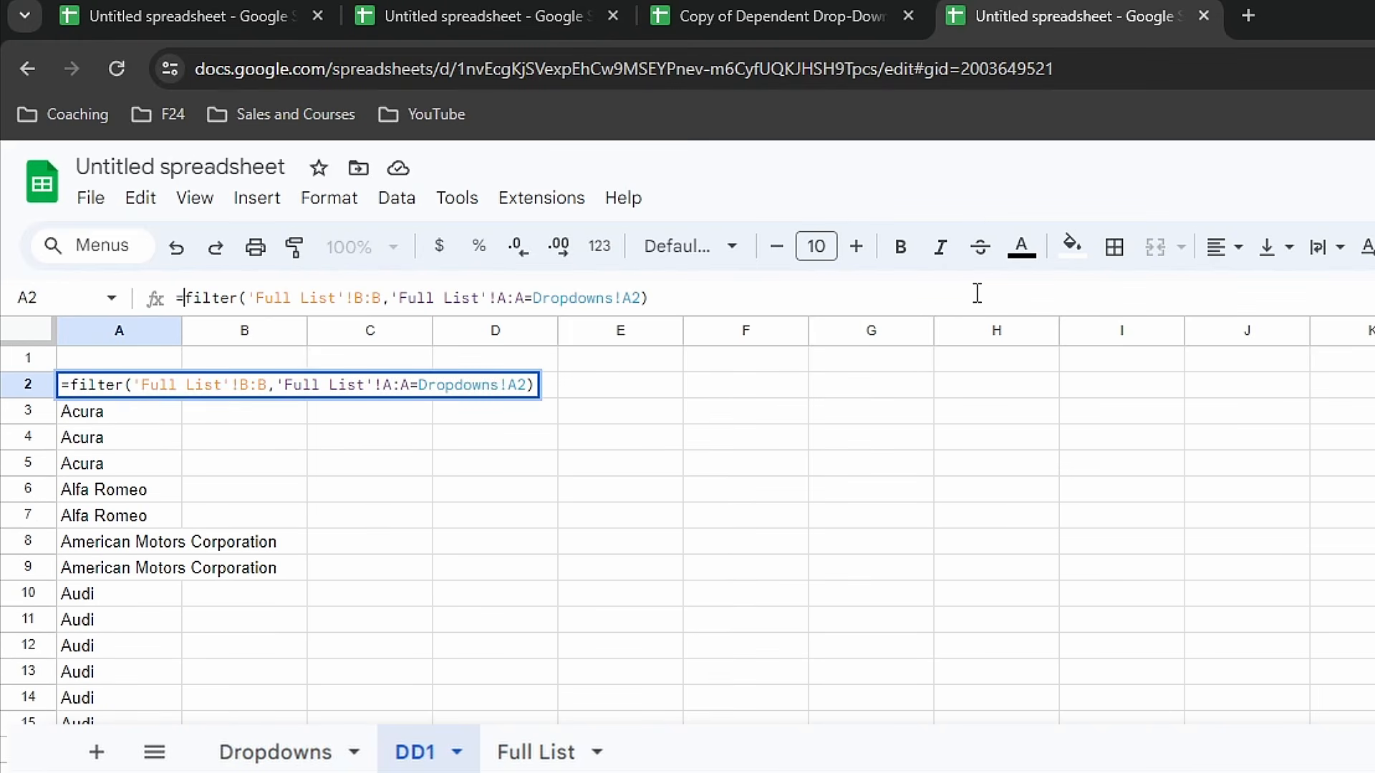
type("unique(")
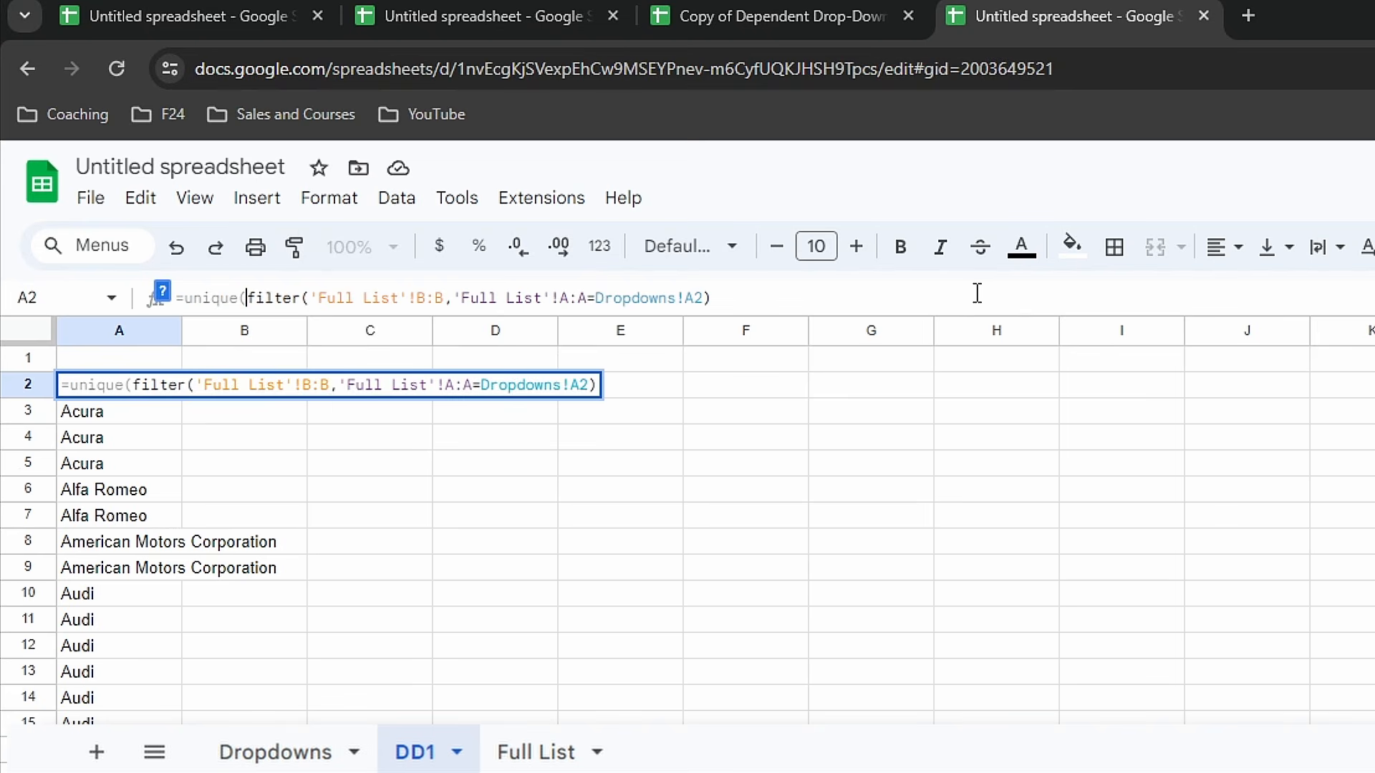
key("Return")
scroll(687, 533, "down", 10)
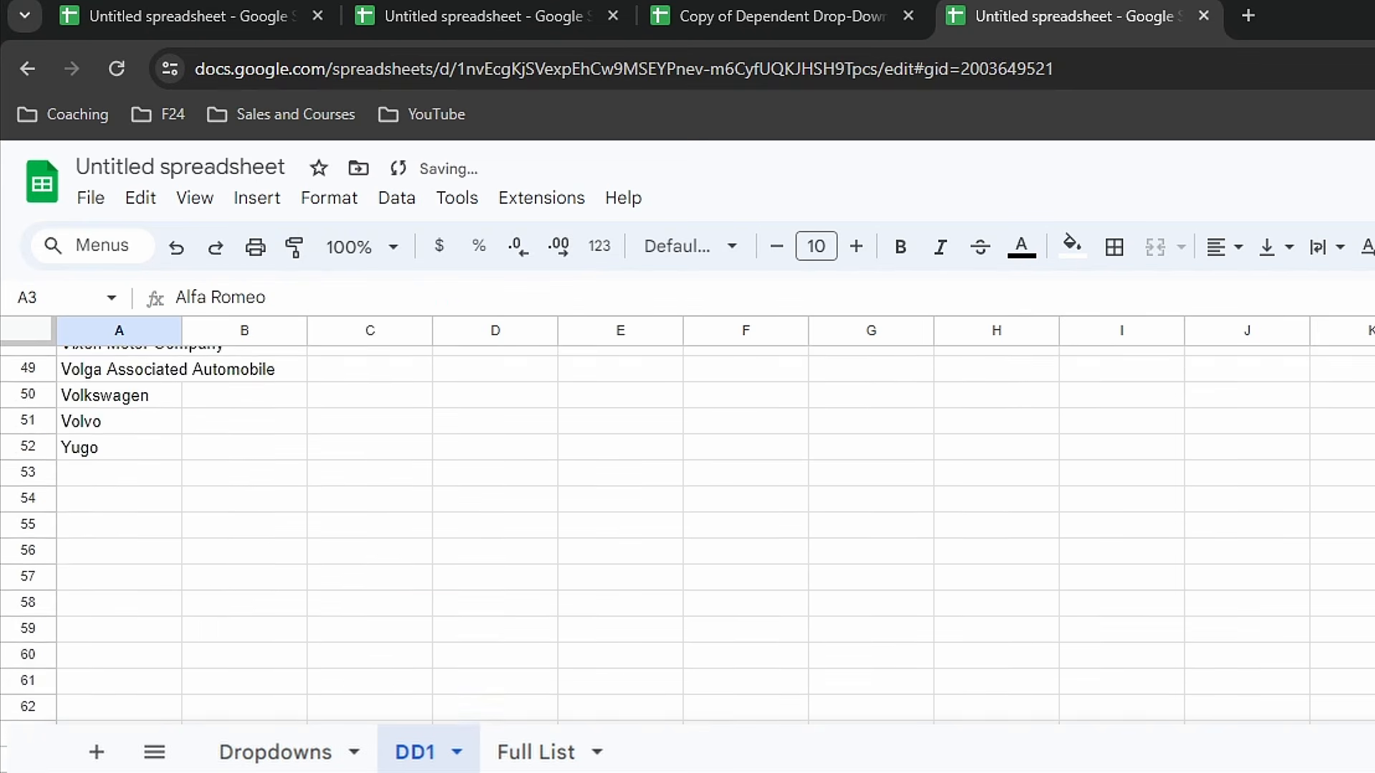
scroll(687, 533, "up", 10)
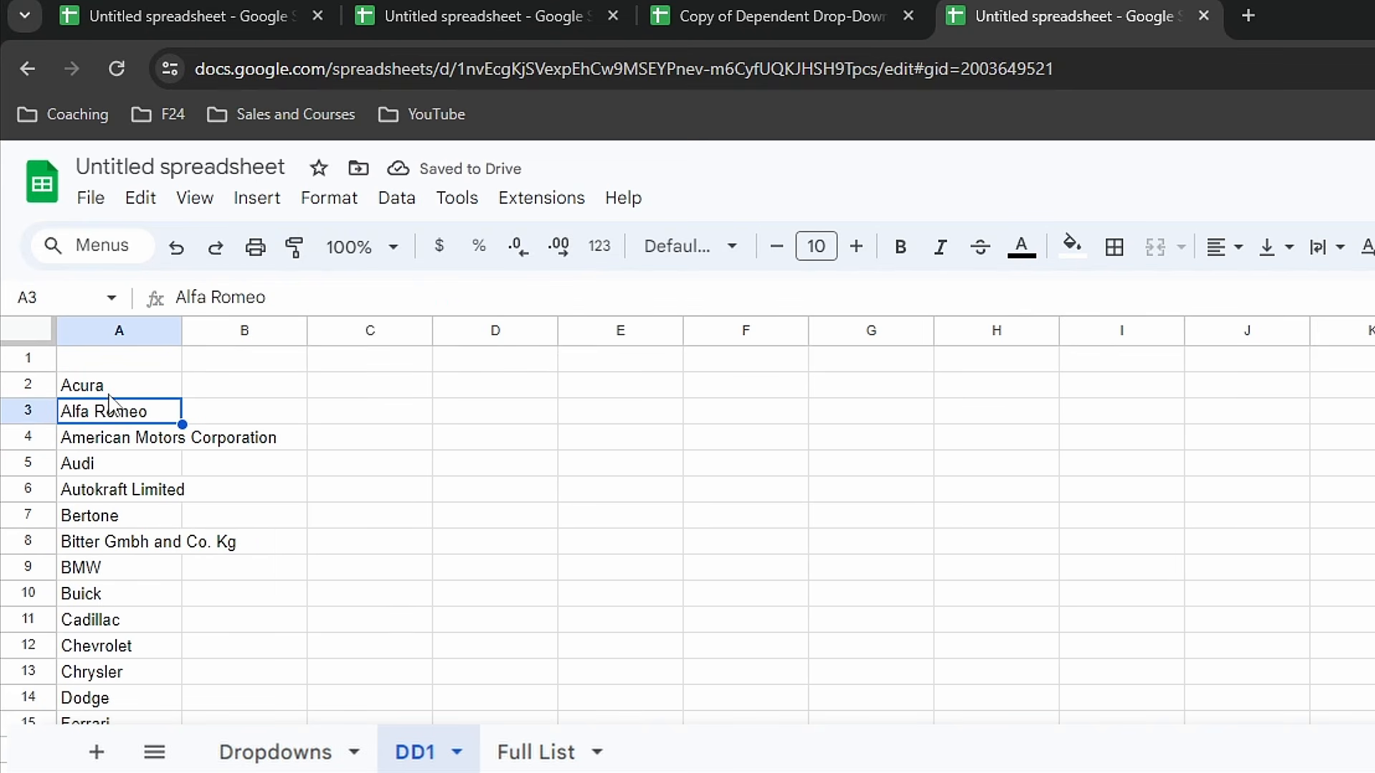
Wrap the UNIQUE formula in DD1 cell A2 in TRANSPOSE so the makes run across row 2.
left_click_drag(111, 394, 859, 386)
left_click(184, 298)
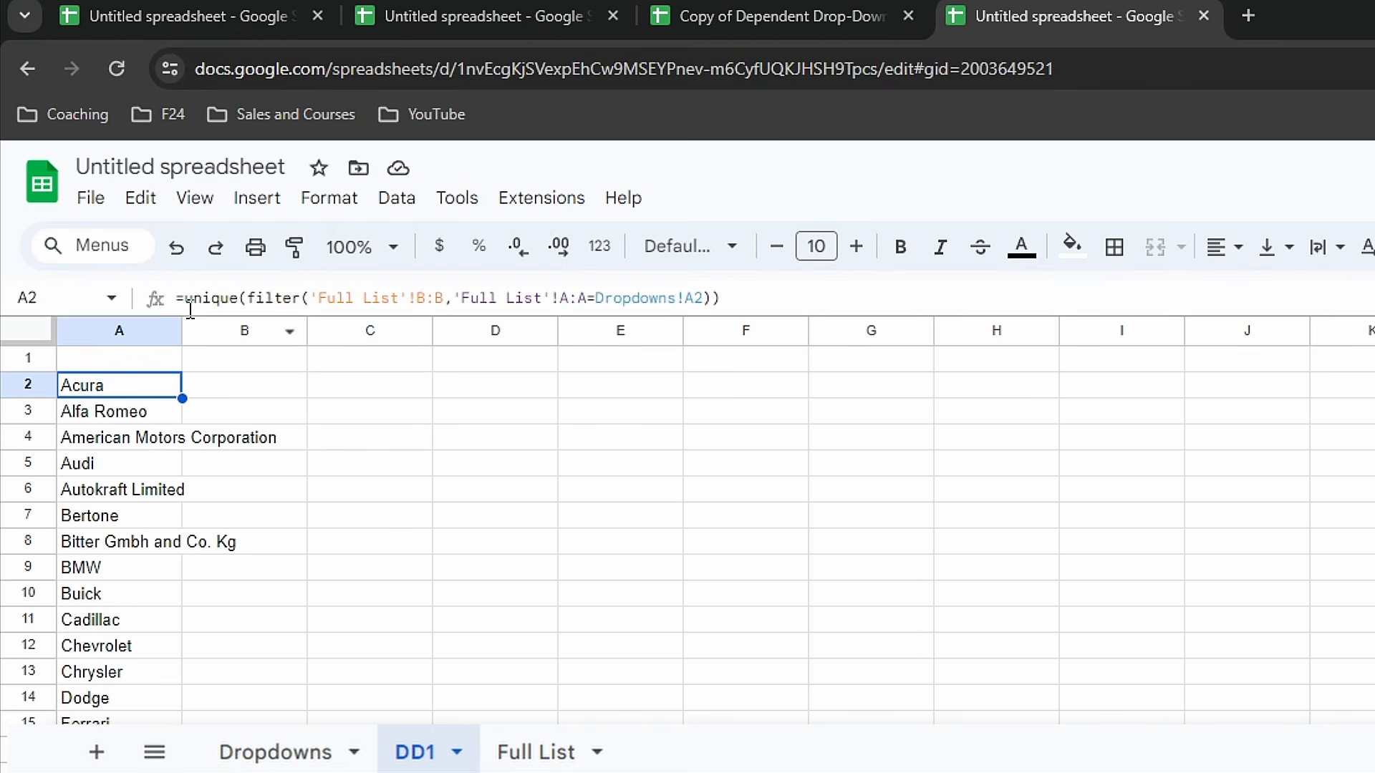
type("transpose(")
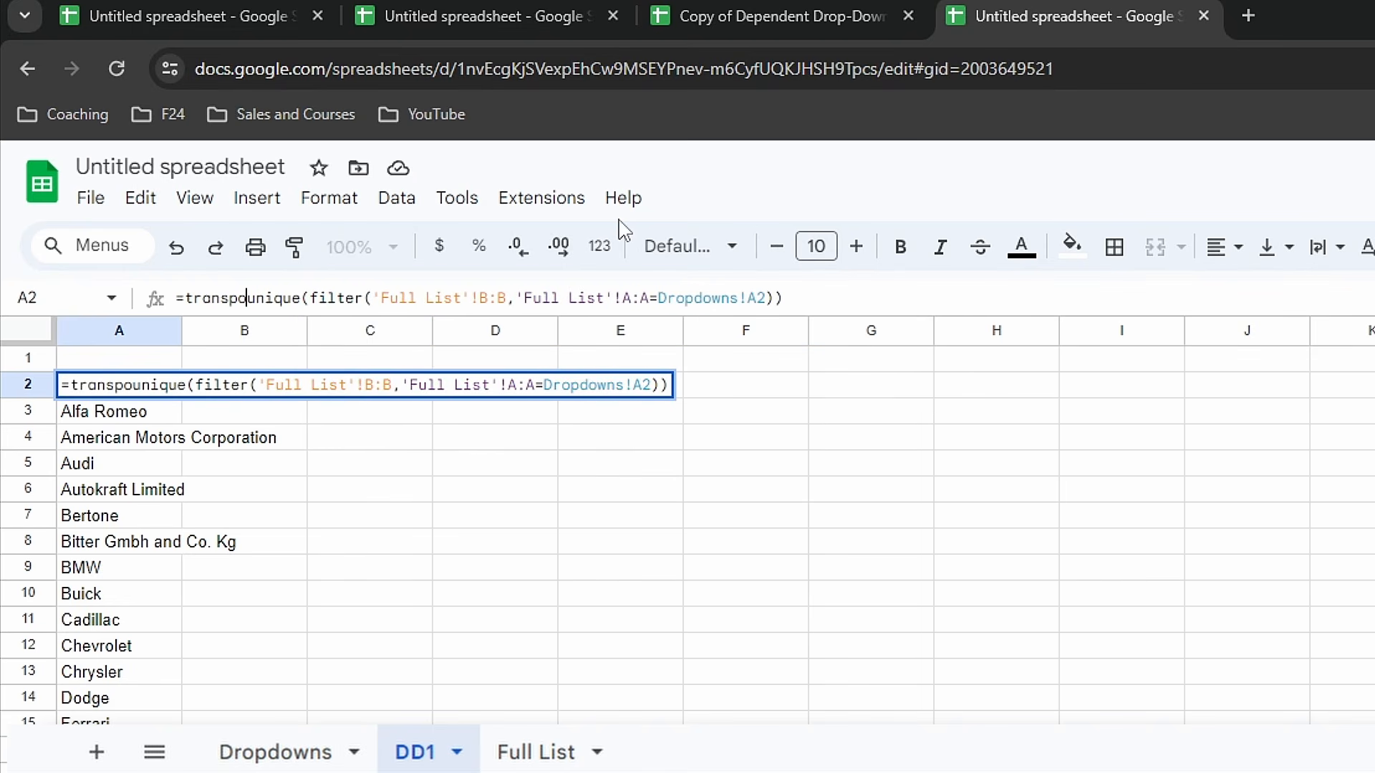
key("Return")
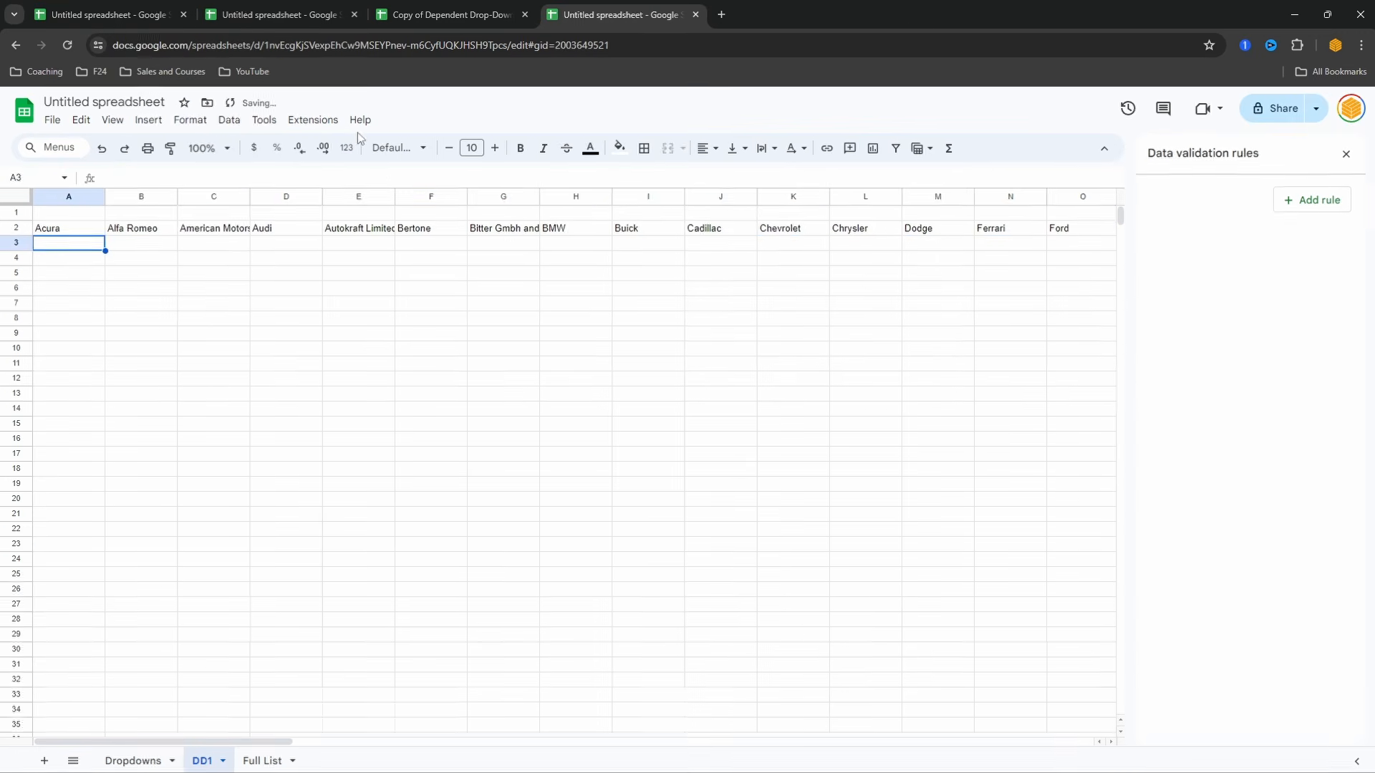
Insert a new dropdown in cell B2 of the Dropdowns sheet with the criteria Dropdown (from a range).
left_click(275, 752)
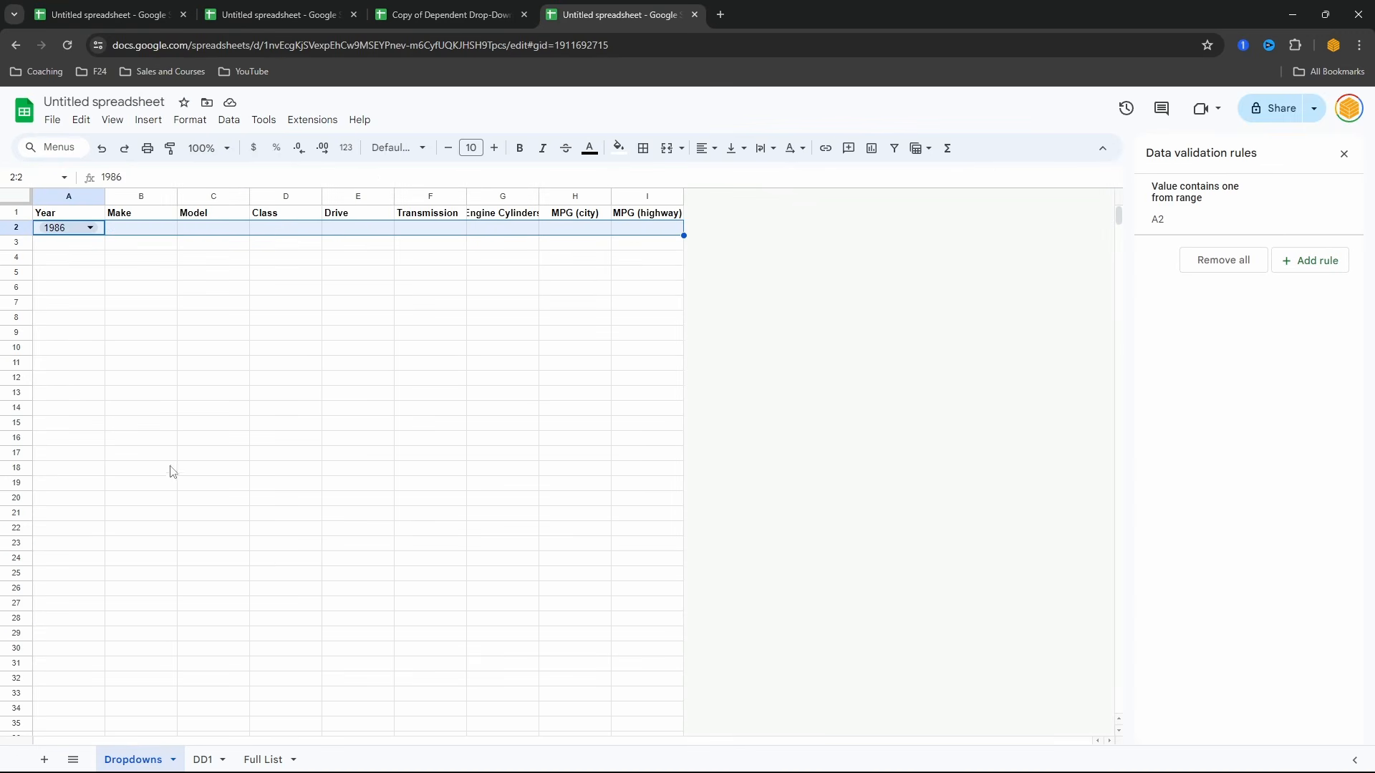
left_click(133, 235)
type("@dropdown")
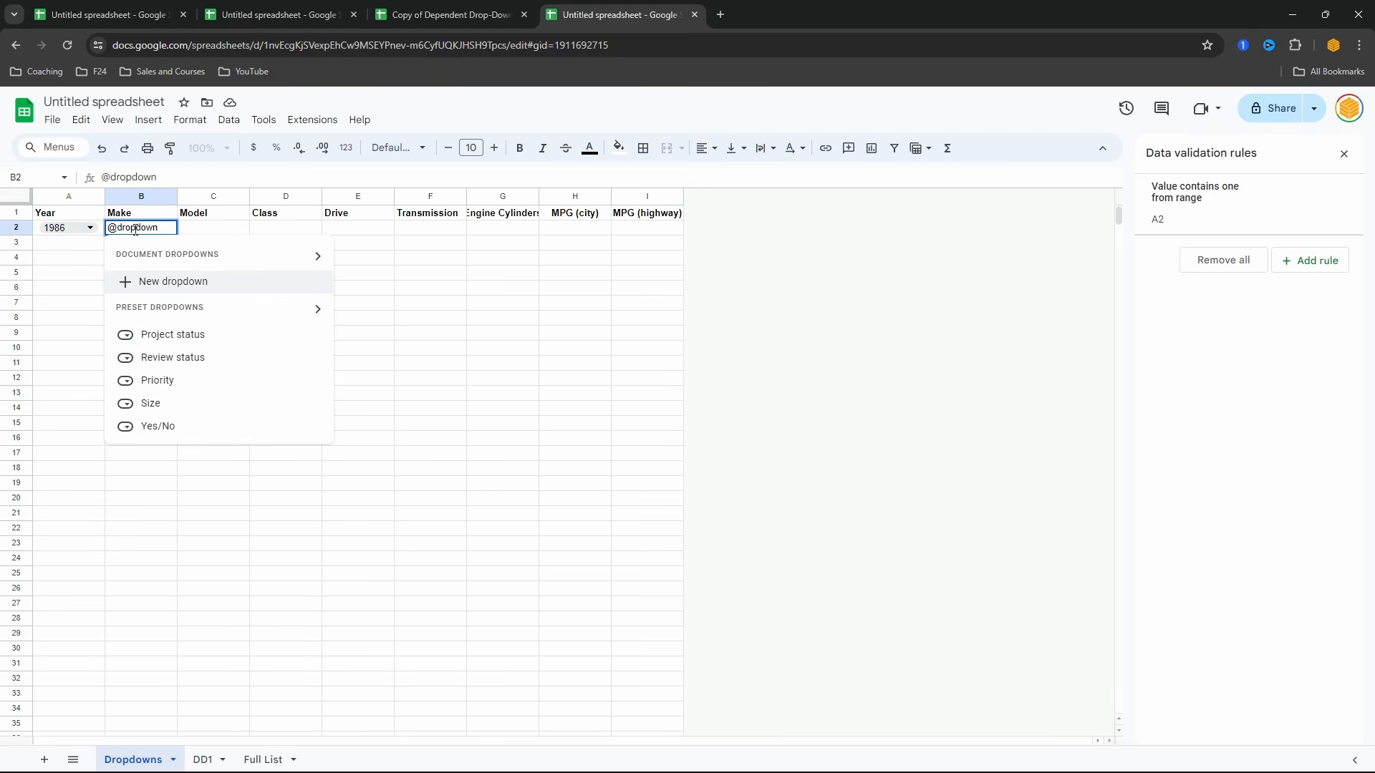
key("Return")
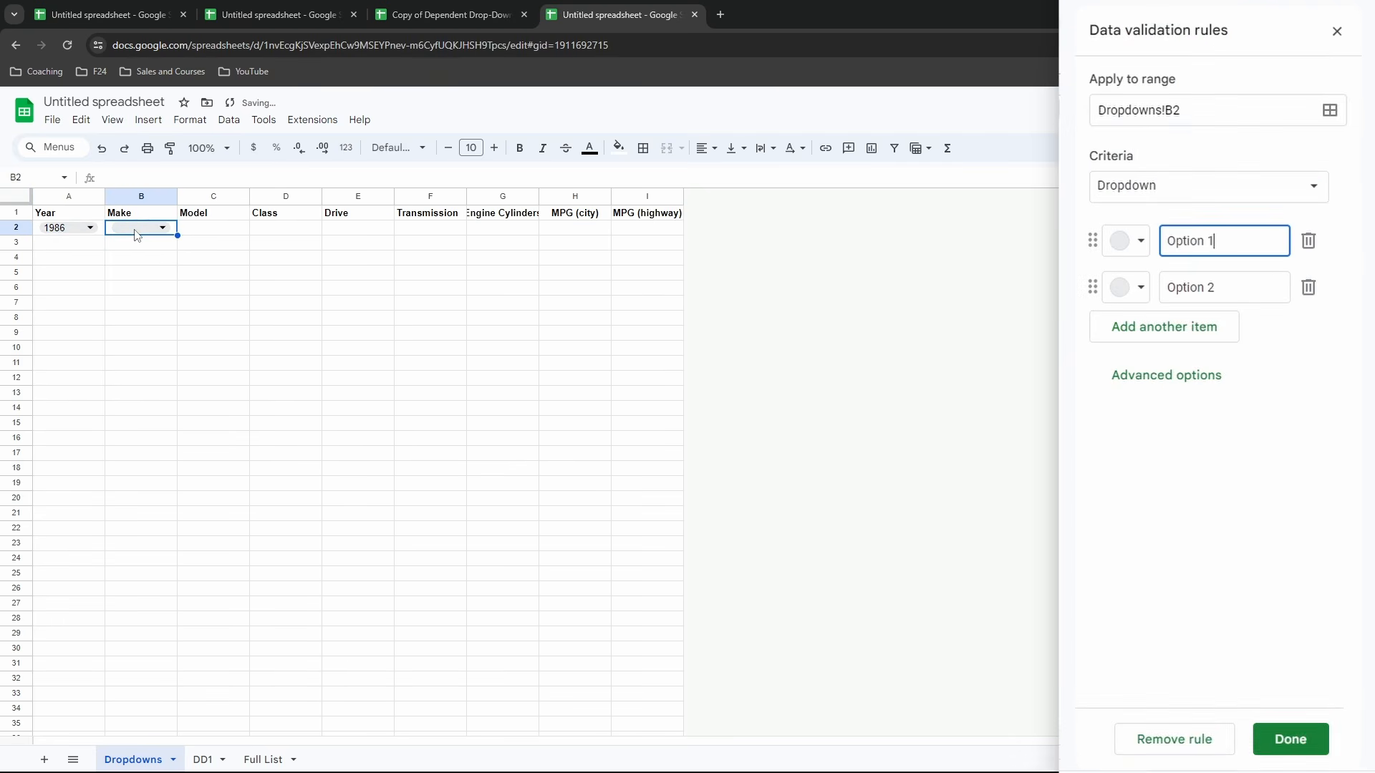
left_click(1311, 190)
left_click(1171, 214)
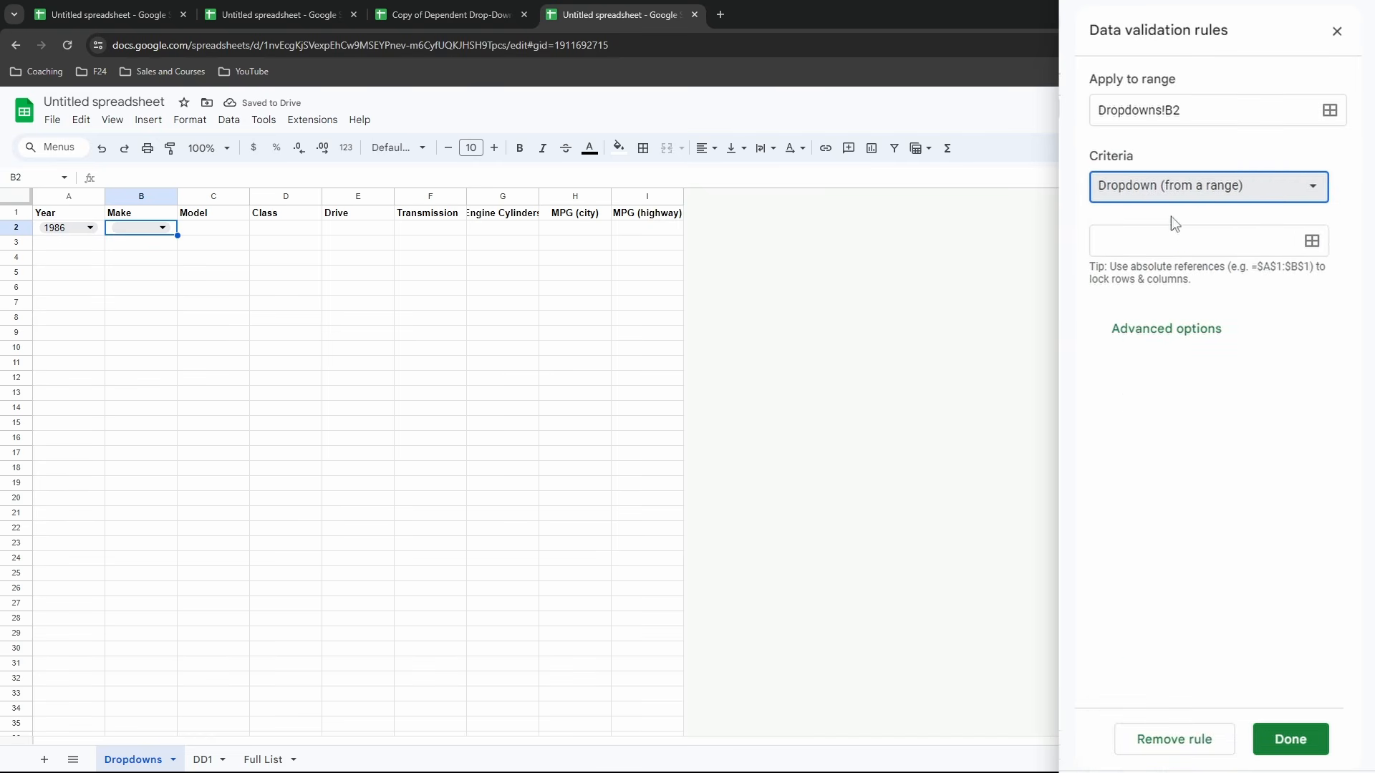
Set the Make dropdown's source to the whole of row 2 on the DD1 sheet, DD1!2:2.
left_click(1311, 244)
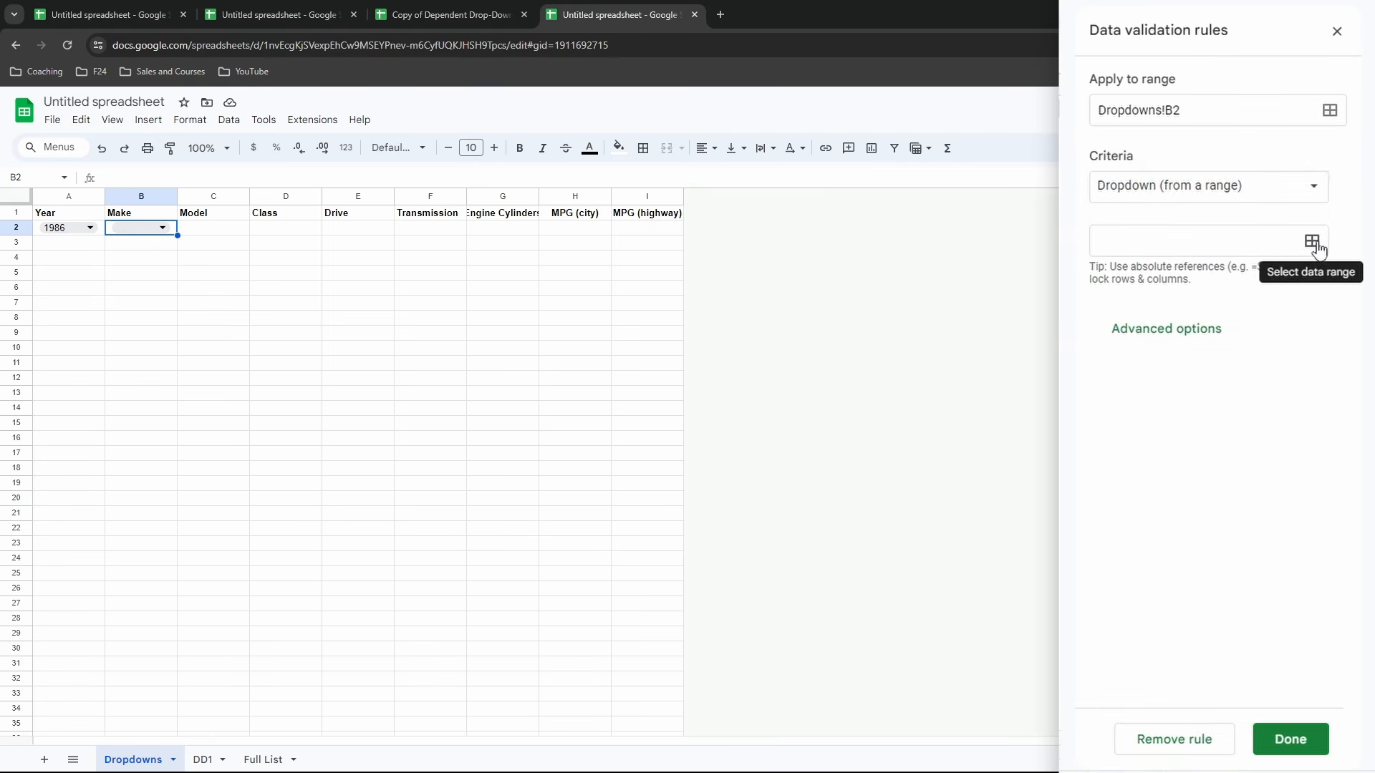
left_click(203, 760)
left_click(15, 241)
left_click(13, 227)
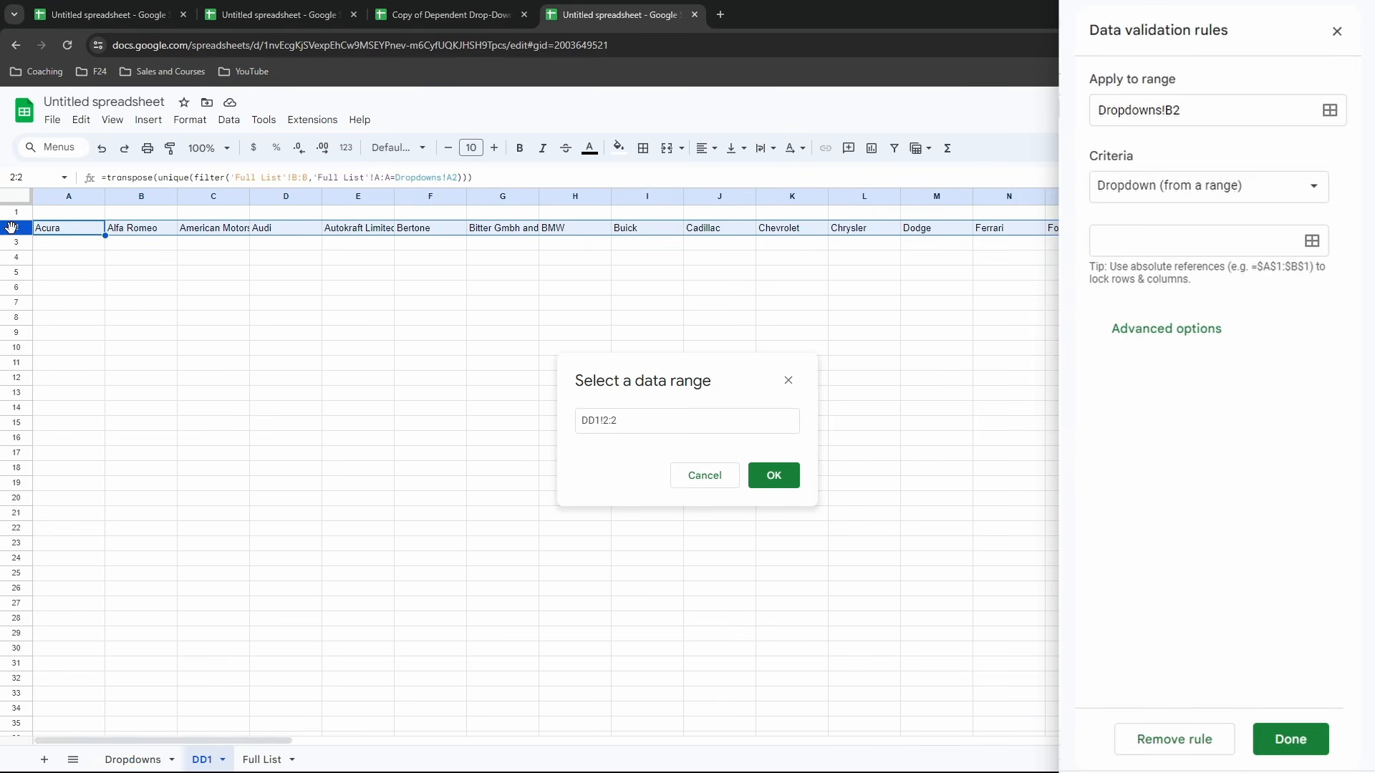
key("Return")
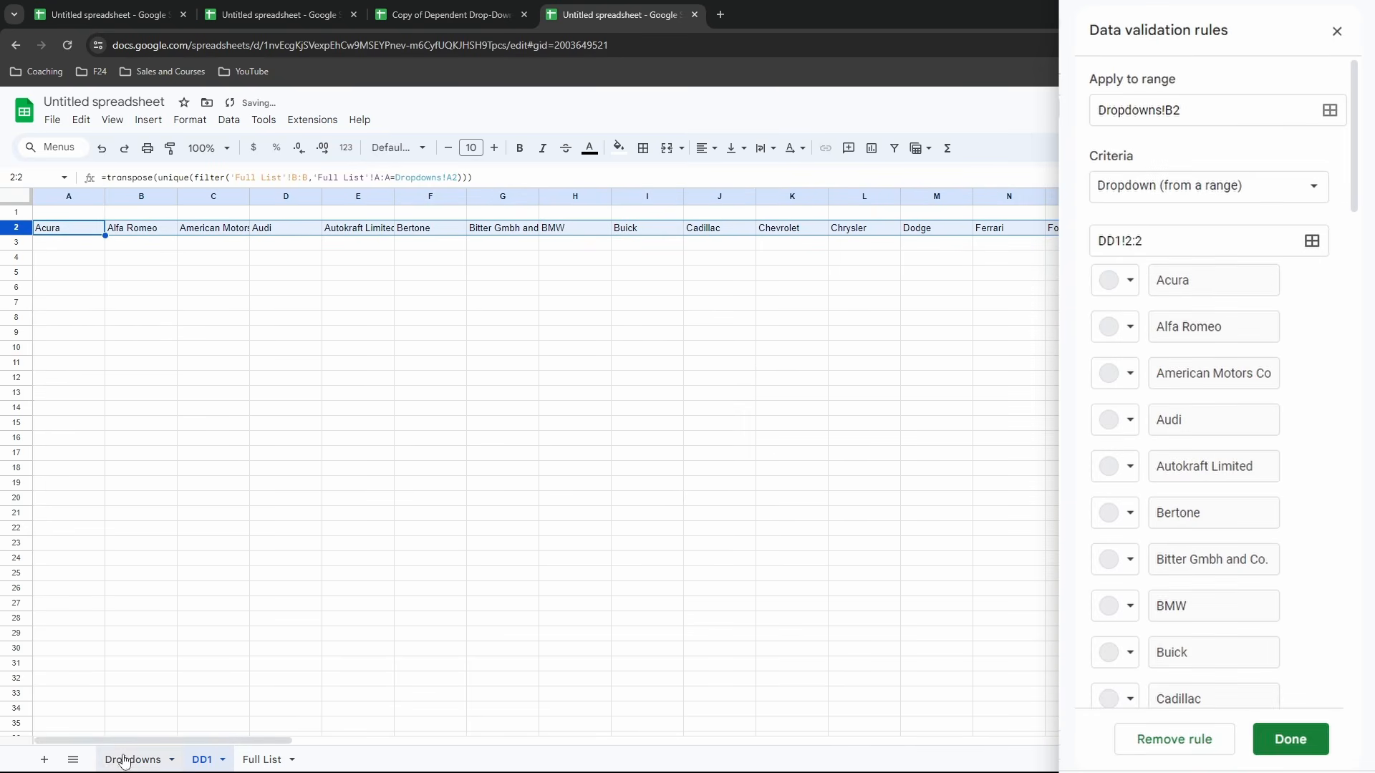
Test the Make dropdown in B2 of Dropdowns by listing its options, changing the Year in A2 to 1984 and listing them again.
left_click(128, 762)
left_click(143, 227)
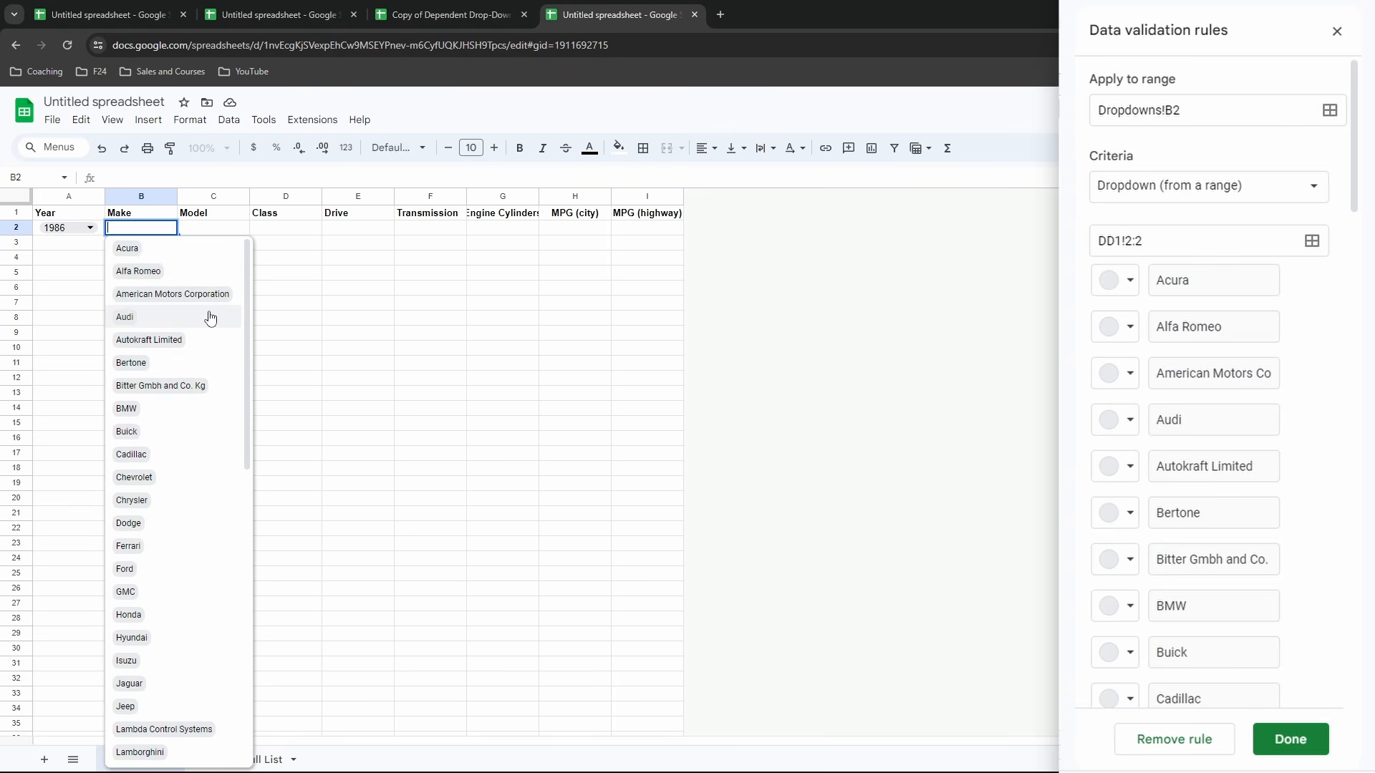
left_click(72, 267)
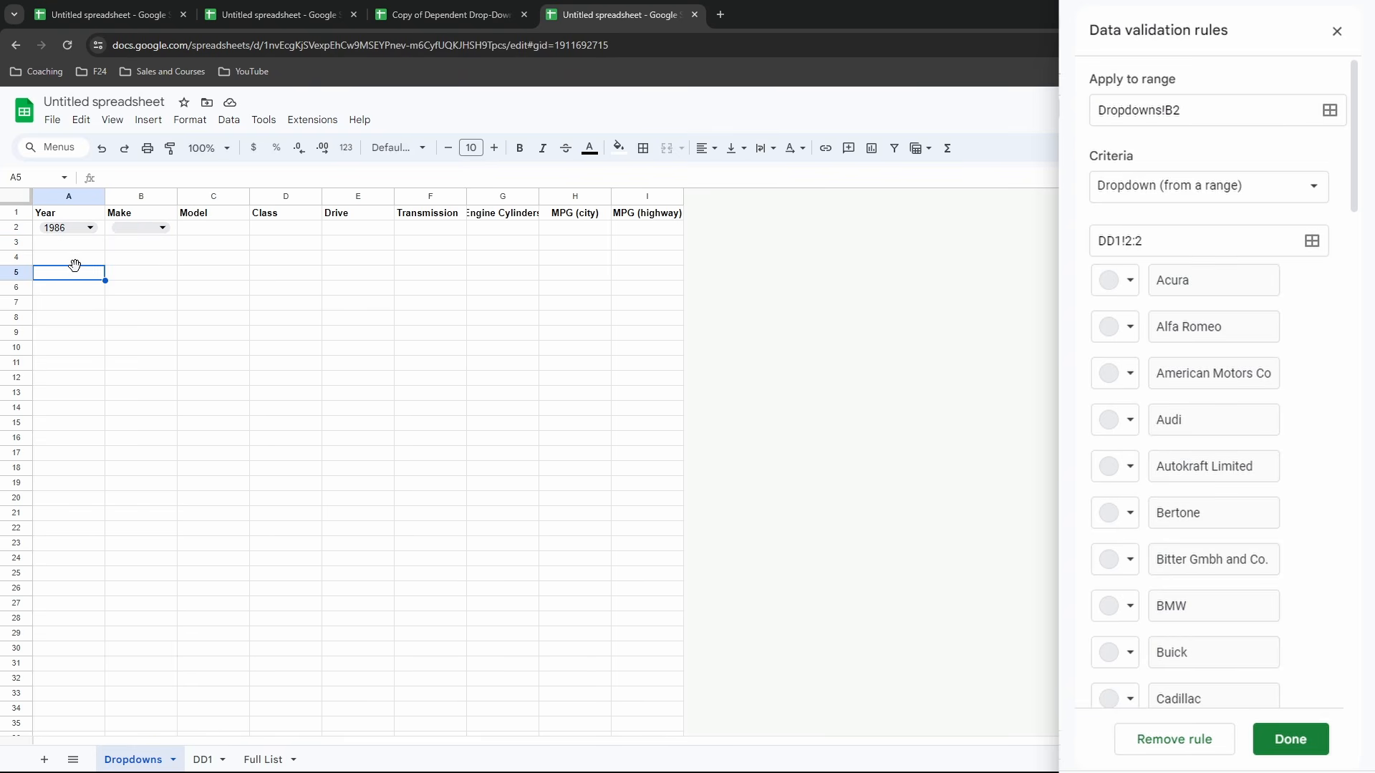
left_click(74, 227)
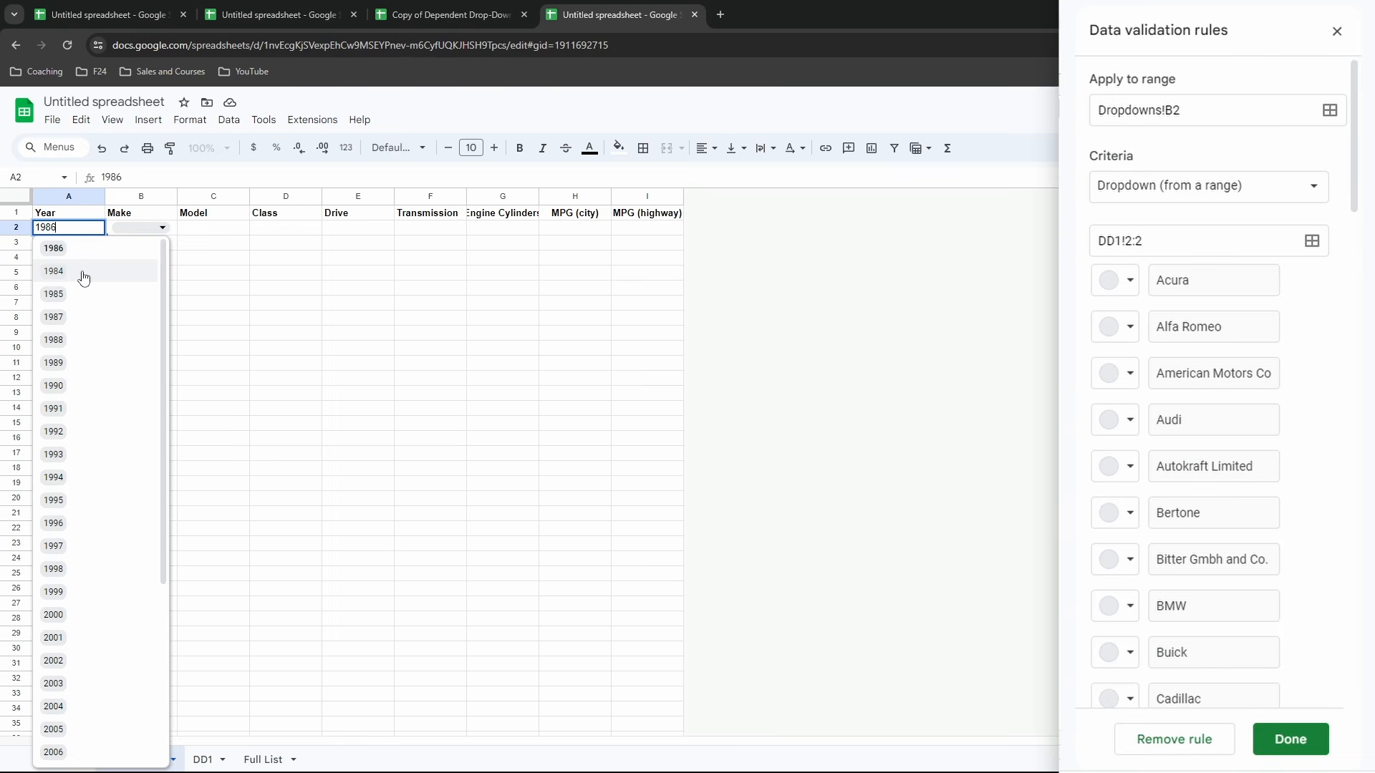
left_click(81, 271)
left_click(140, 228)
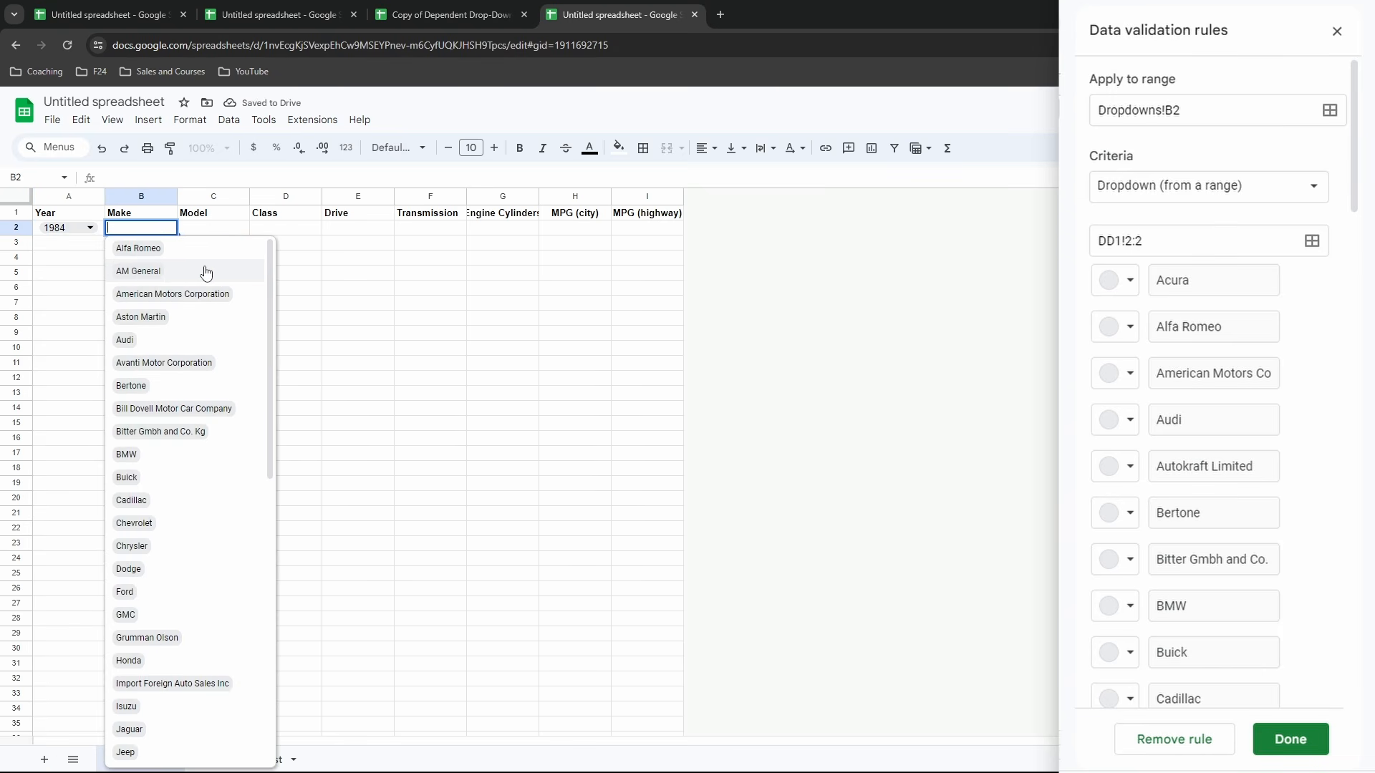
Set the Year in A2 to 1986 and choose Acura as the Make in B2.
left_click(75, 228)
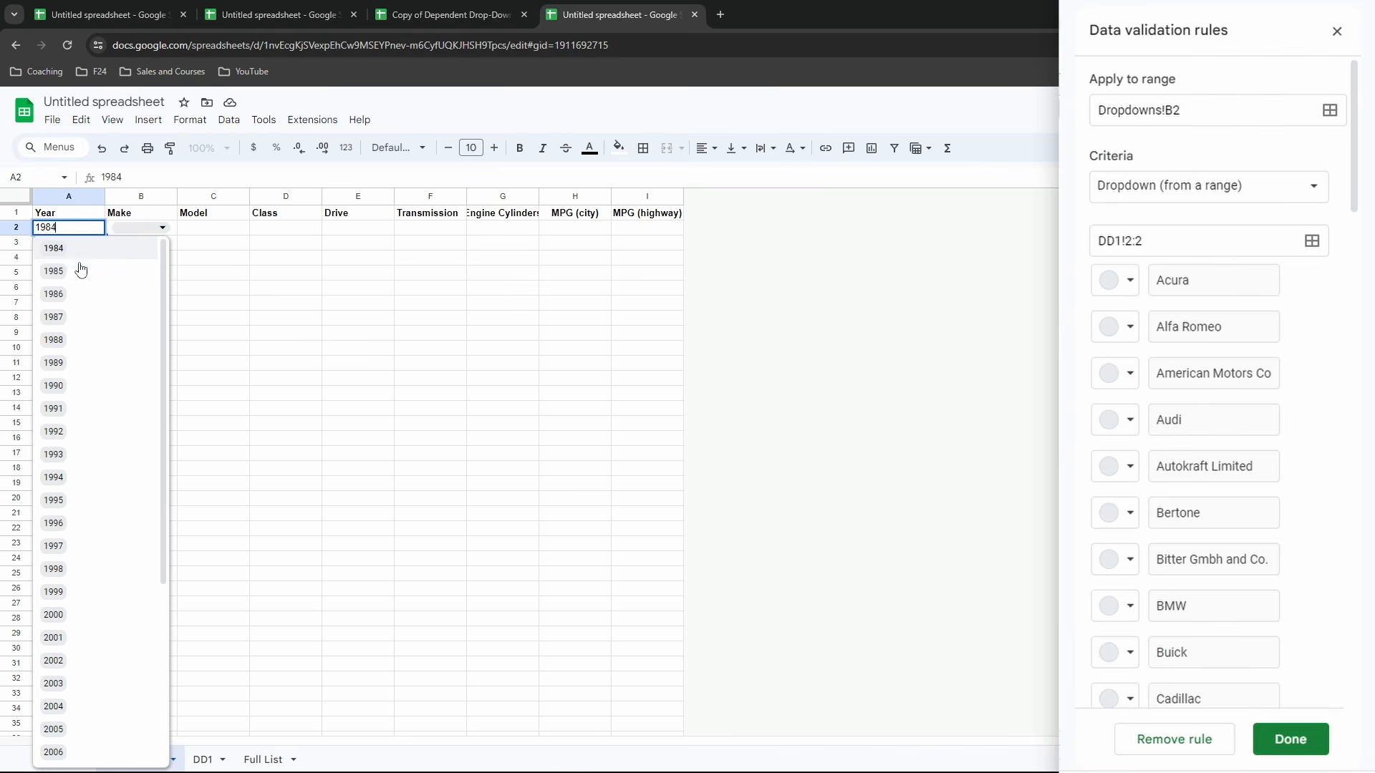
left_click(83, 290)
left_click(140, 228)
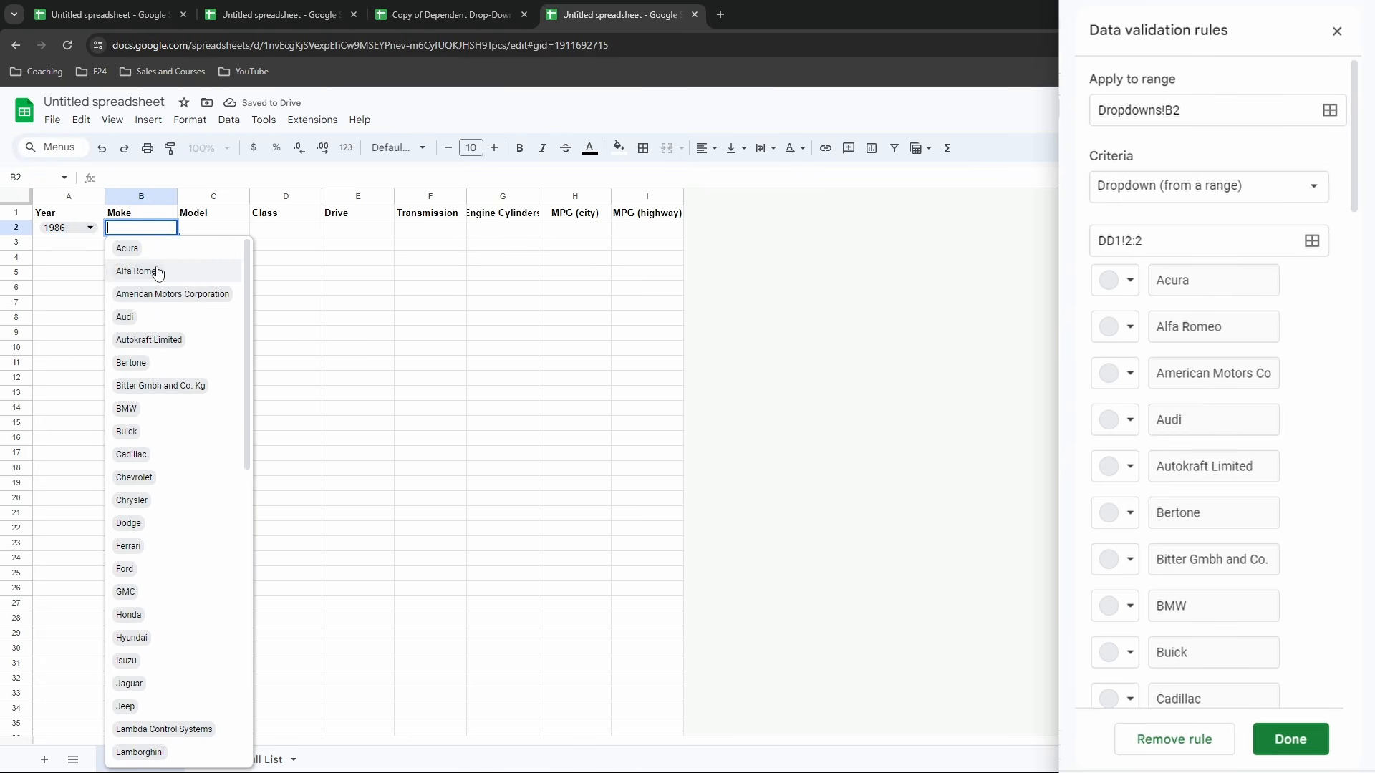
left_click(128, 247)
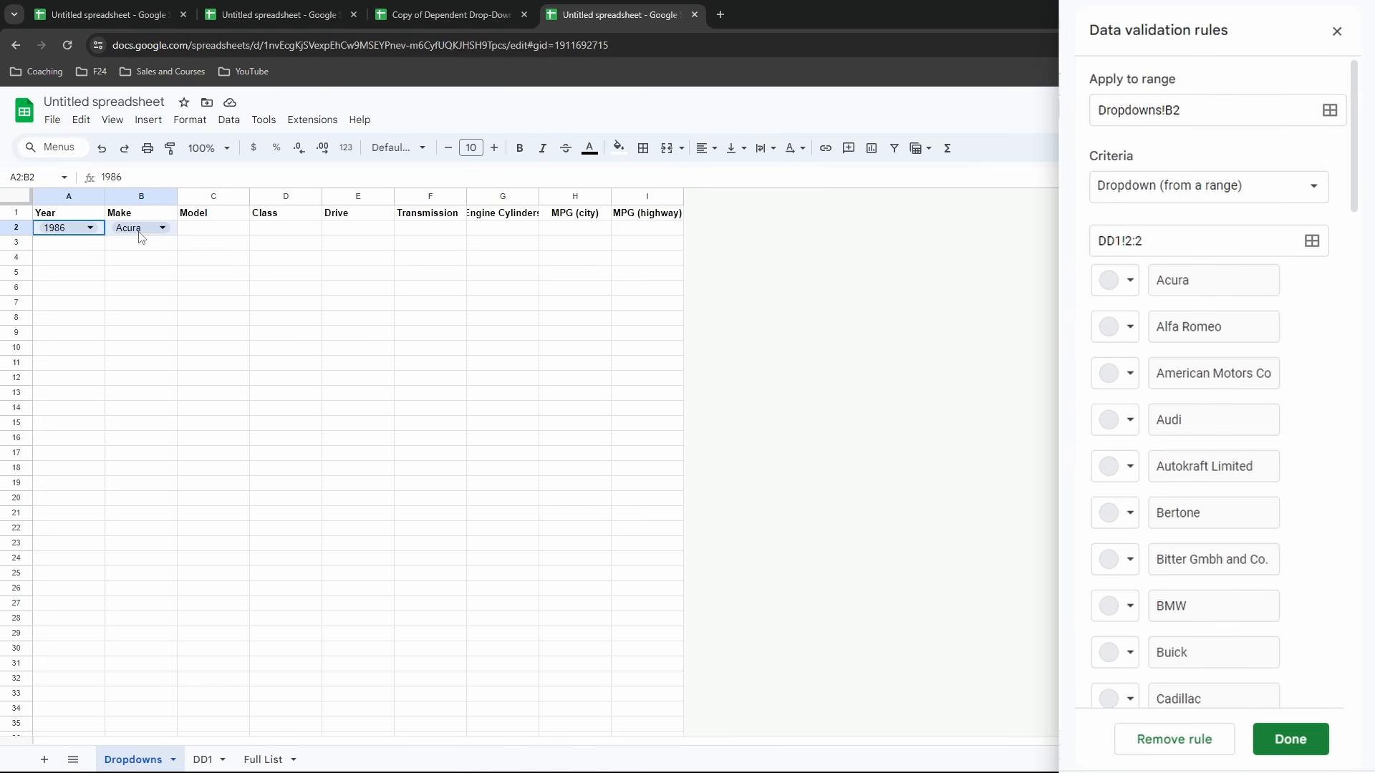
left_click(82, 244)
left_click(70, 262)
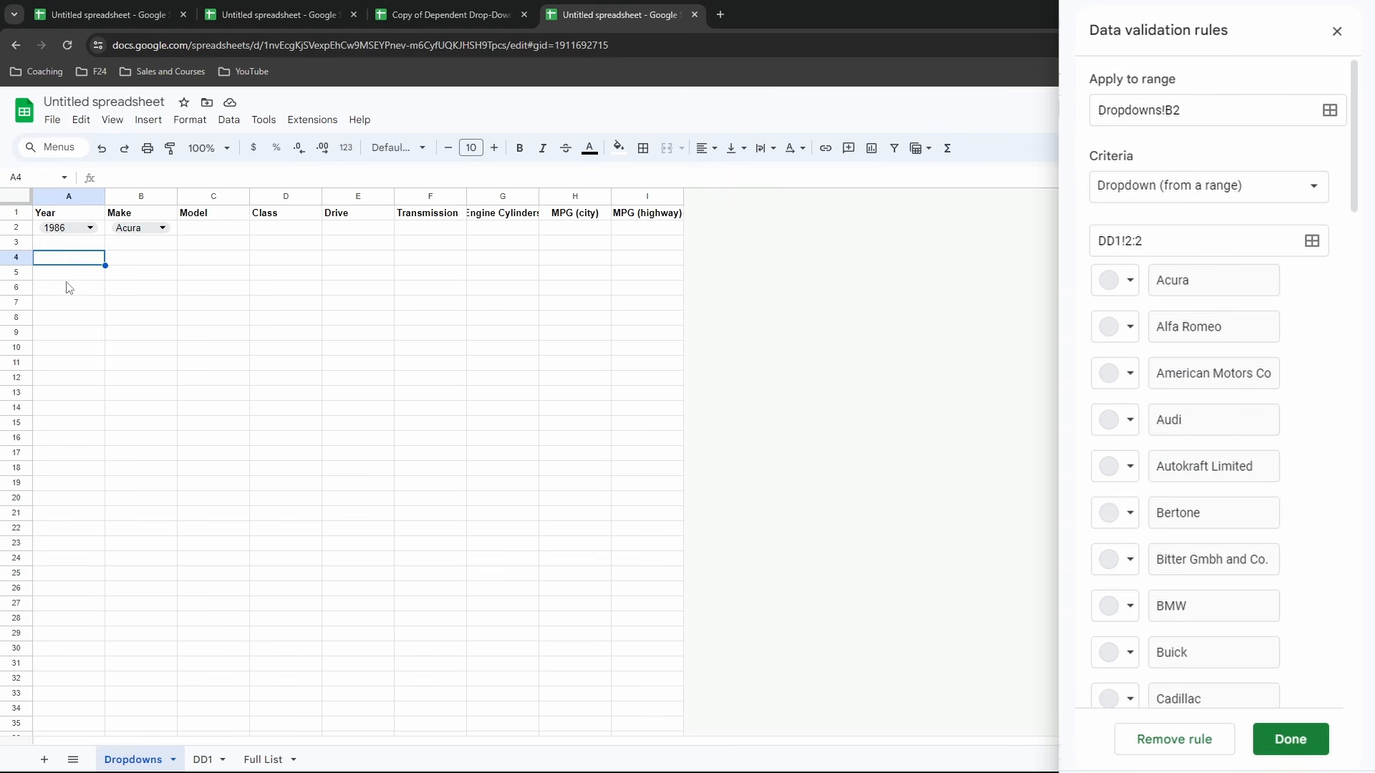
left_click(72, 287)
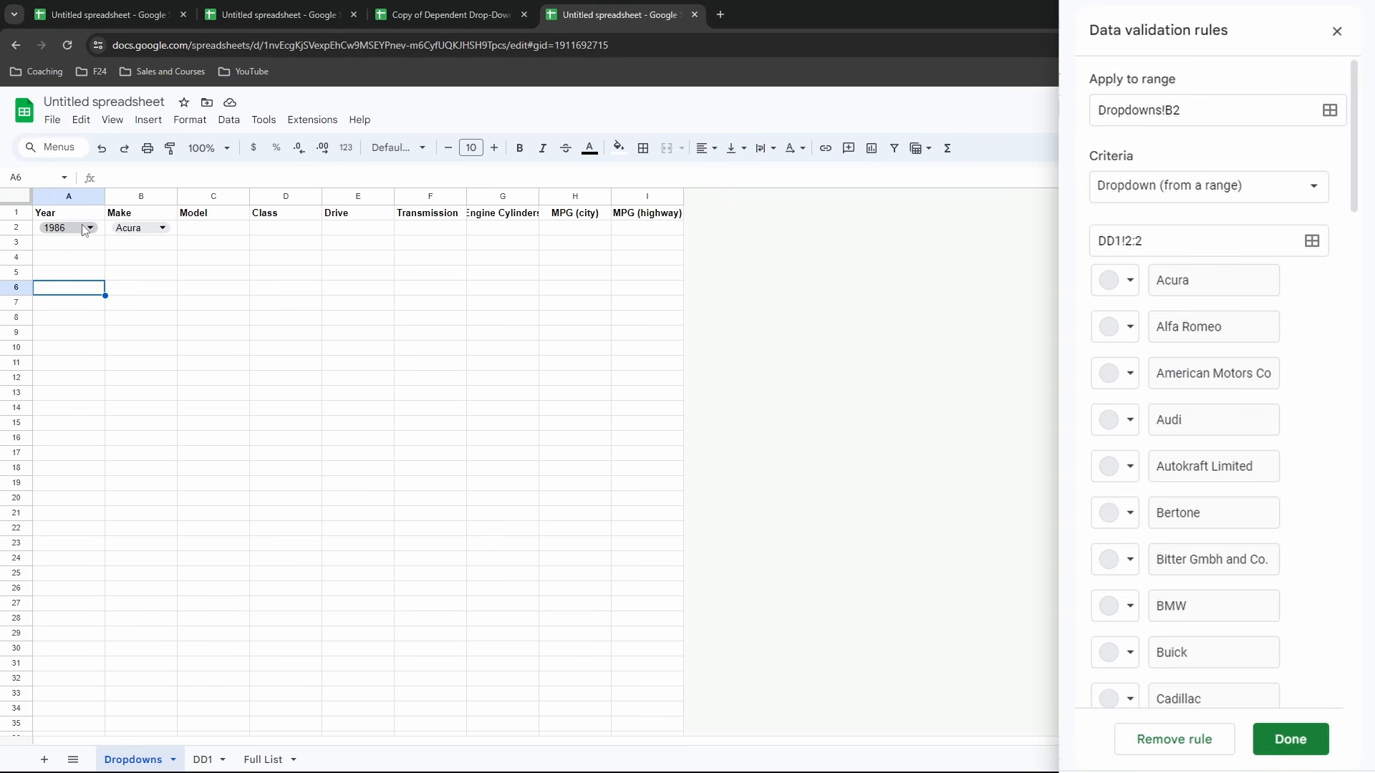
Extend the Year dropdown rule from A2 to the range Dropdowns!A2:A20 and save it.
left_click(84, 229)
scroll(109, 429, "down", 3)
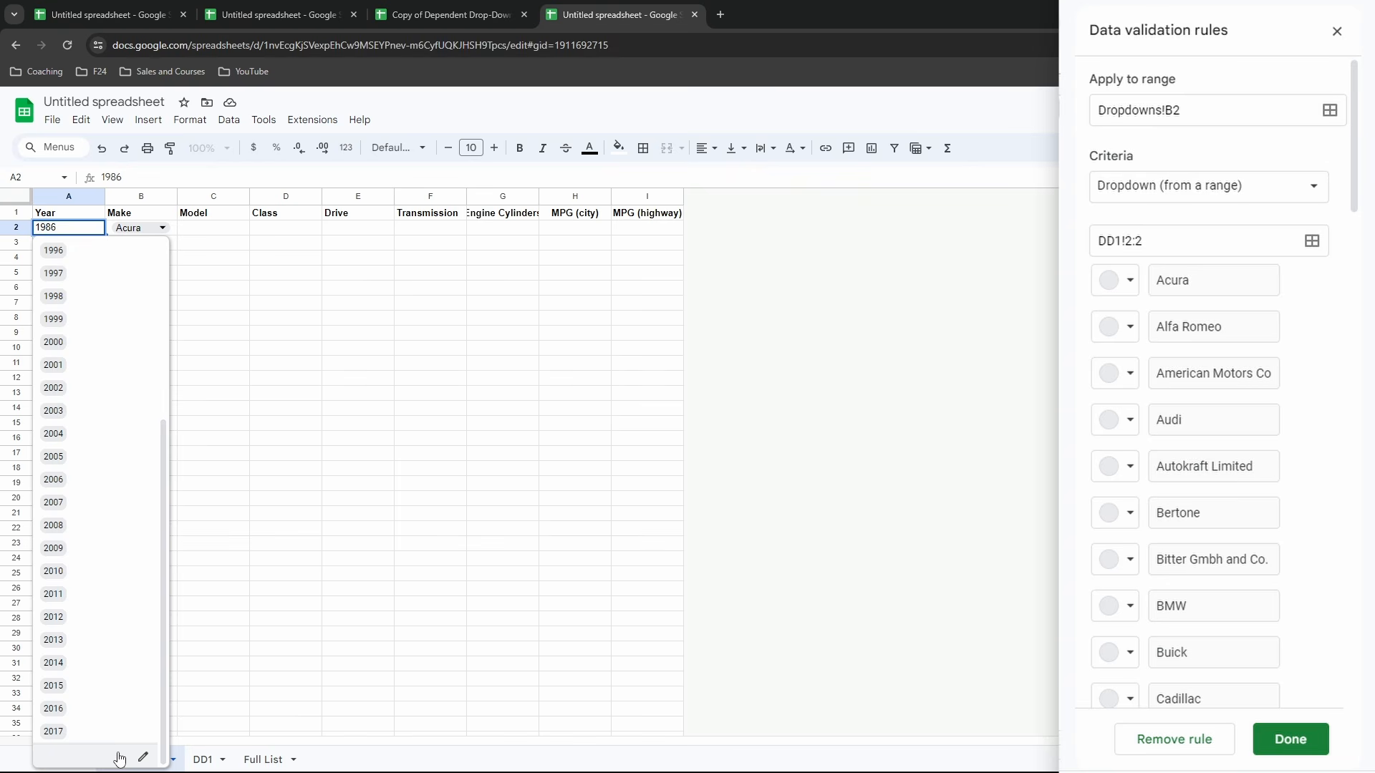
left_click(143, 757)
left_click(1239, 107)
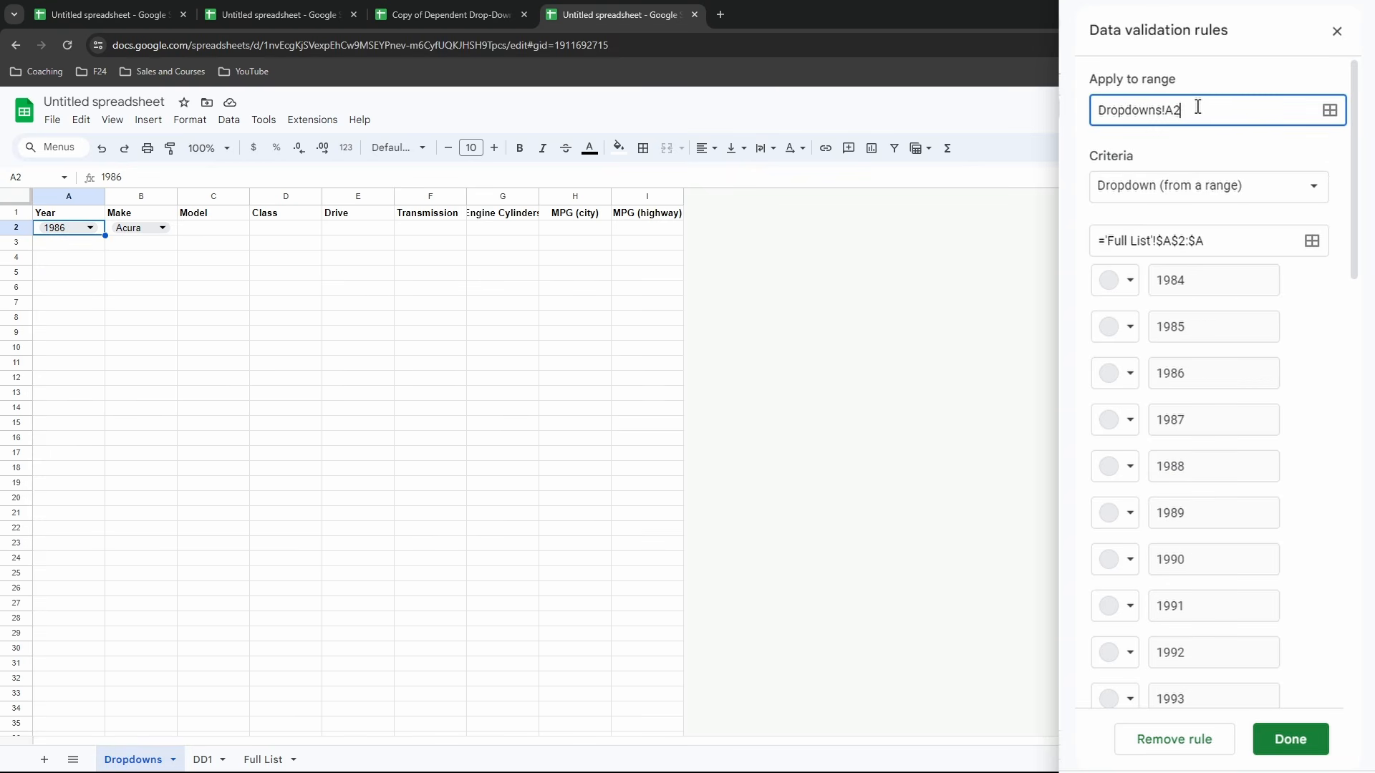
left_click_drag(1201, 111, 1094, 111)
left_click(1212, 109)
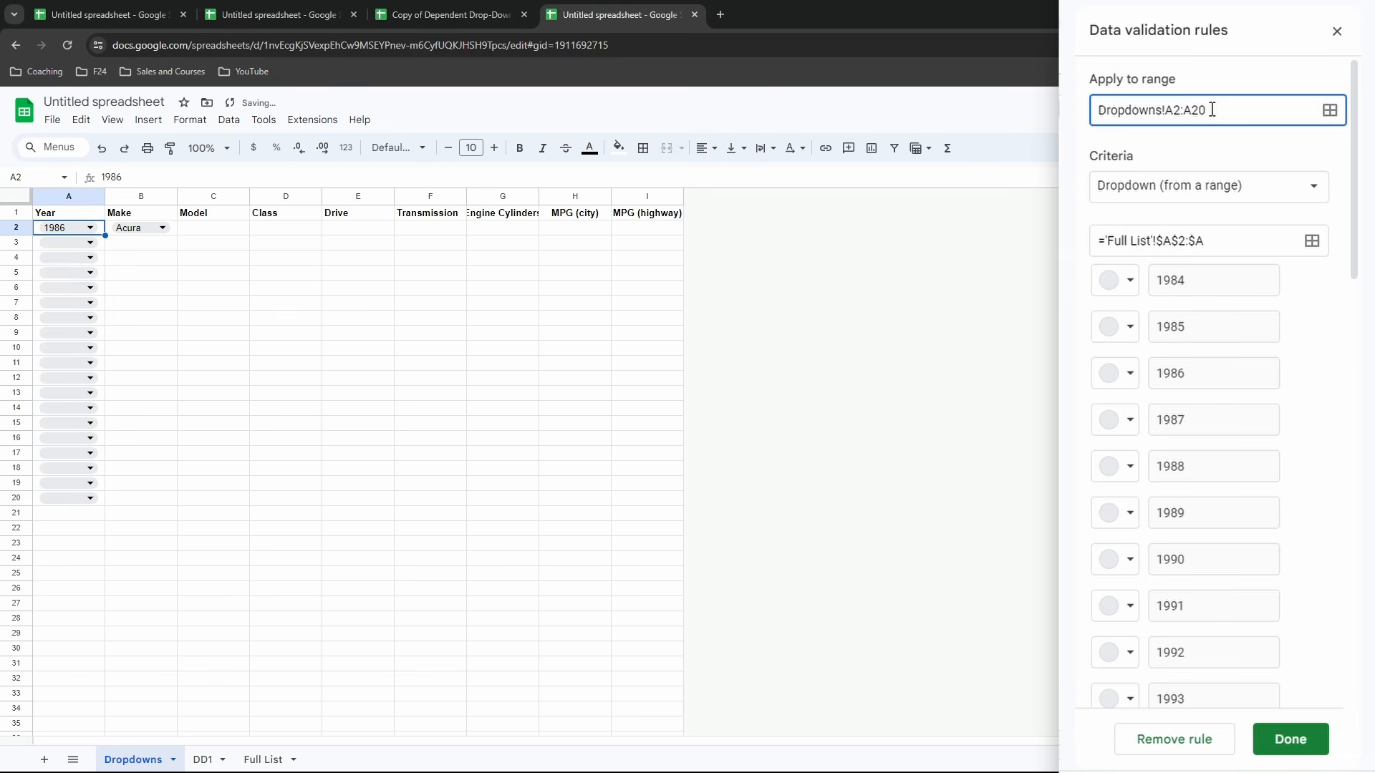
left_click(1290, 739)
Set the Year in A3 to 1988 and in A4 to 1990.
left_click(68, 243)
left_click(76, 356)
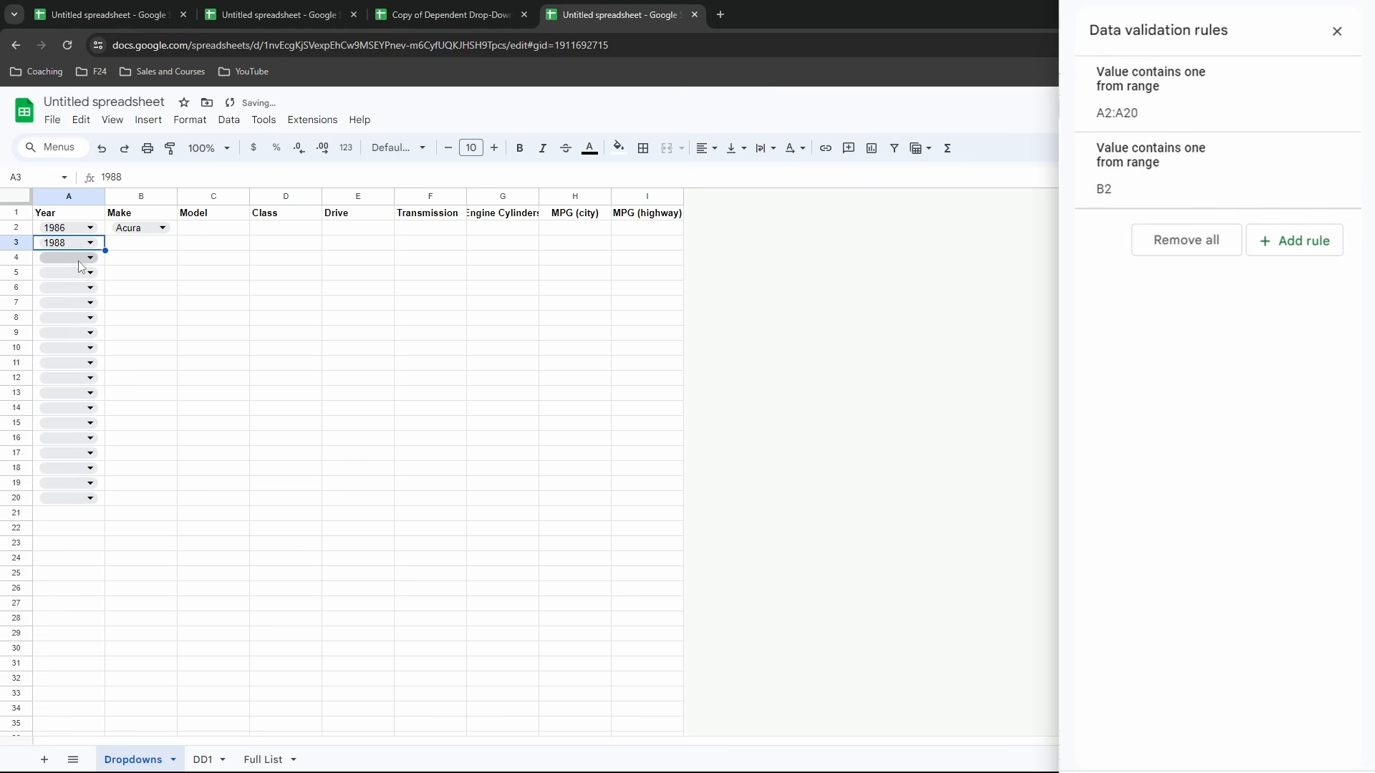
left_click(86, 258)
left_click(77, 416)
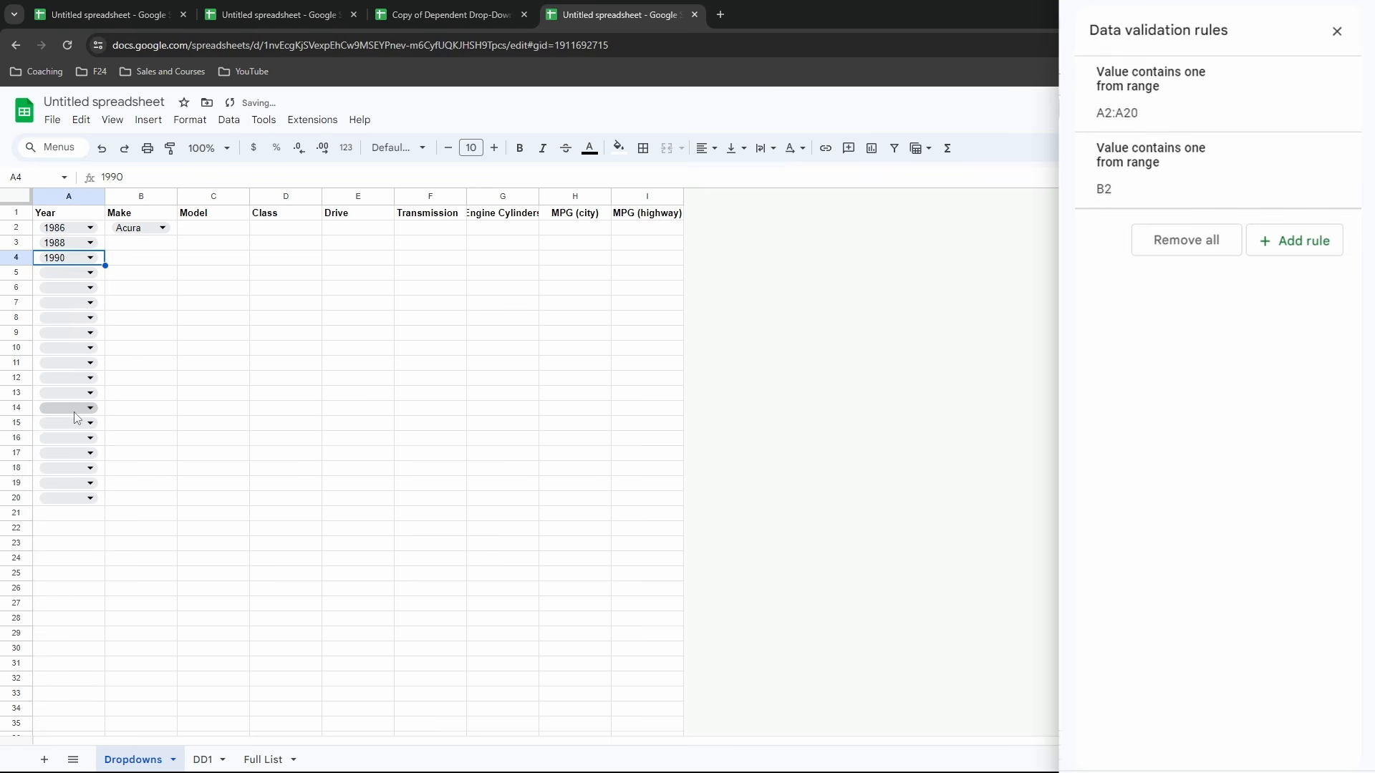
Extend the Make dropdown rule from B2 to the range Dropdowns!B2:B20 and save it.
left_click(144, 228)
scroll(197, 595, "down", 10)
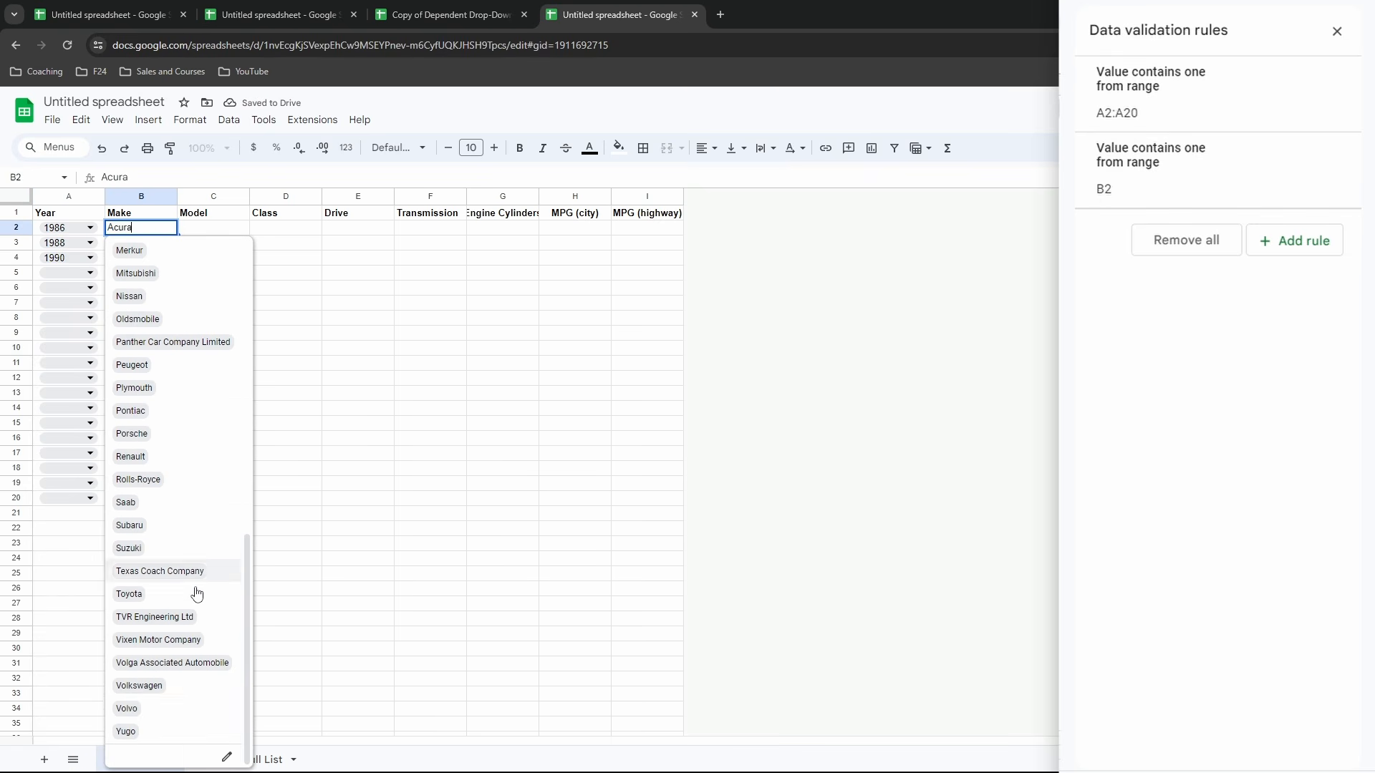
left_click(226, 757)
left_click(1195, 106)
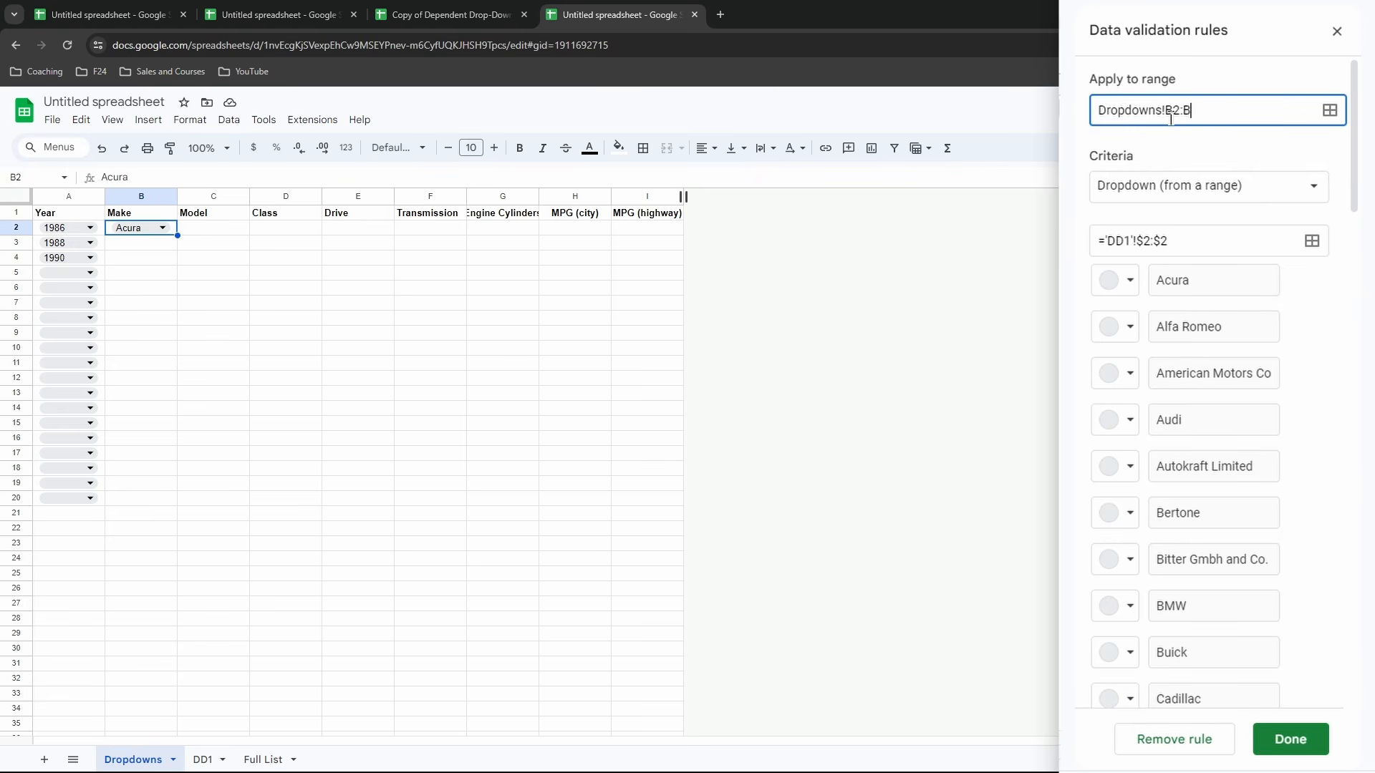
type(":B20")
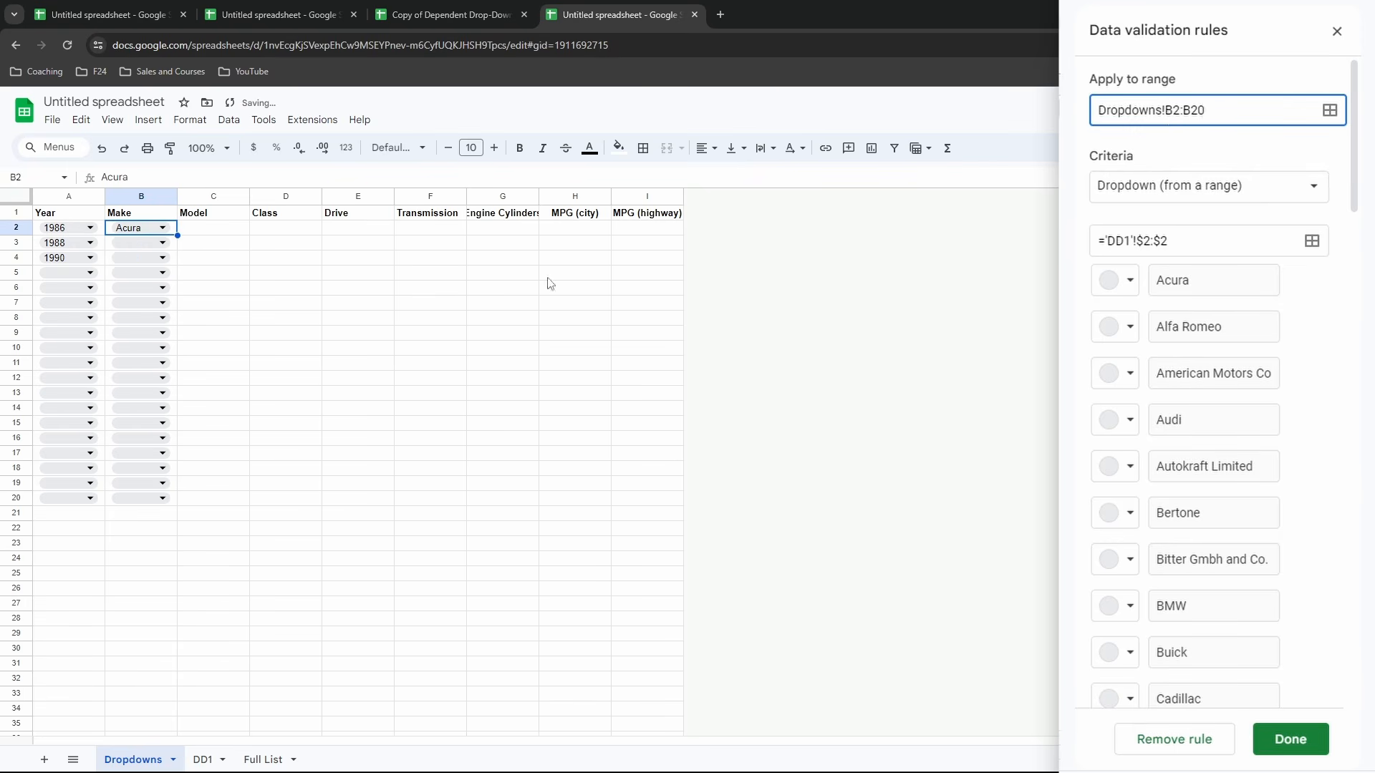
left_click(358, 303)
Change the Year in A2 to 1984 and choose AM General as the Make in B2.
left_click(90, 227)
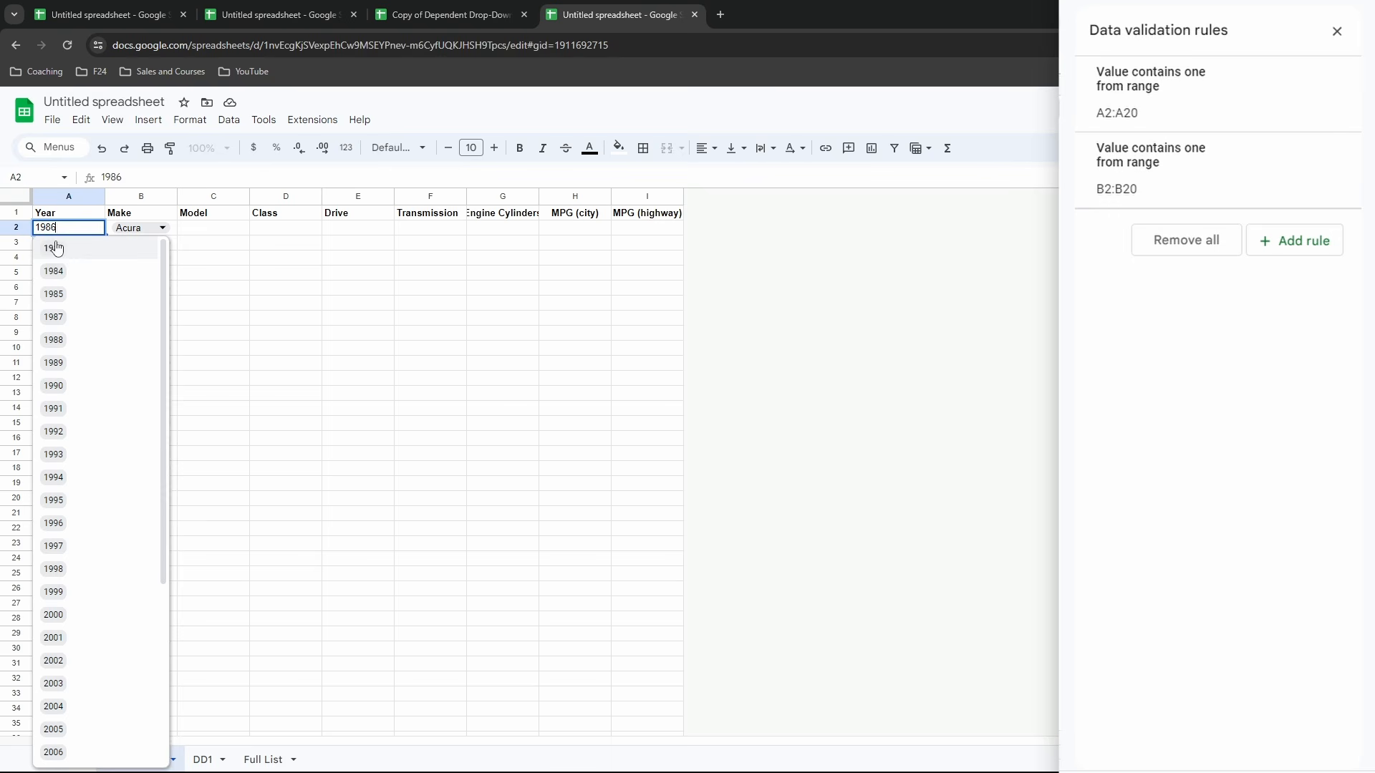
left_click(77, 272)
left_click(153, 228)
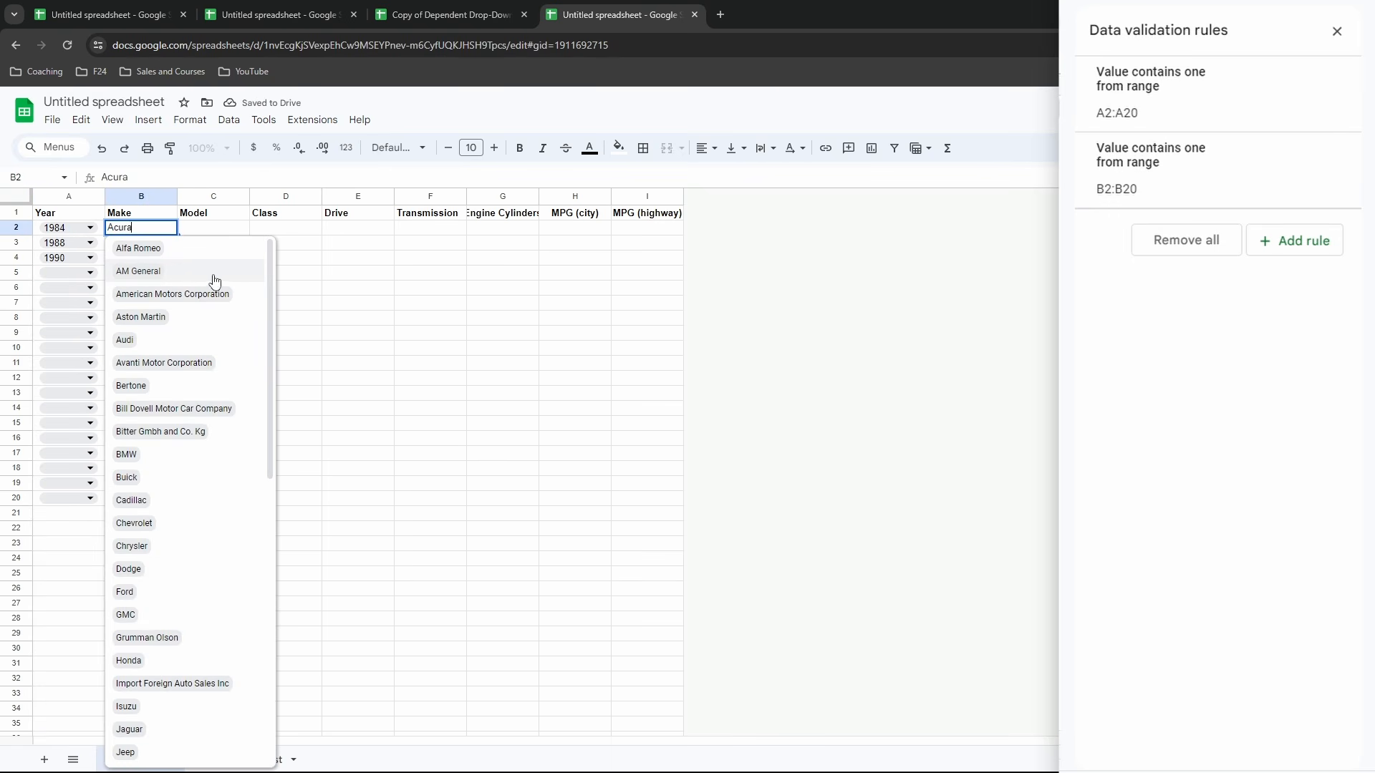
left_click(153, 274)
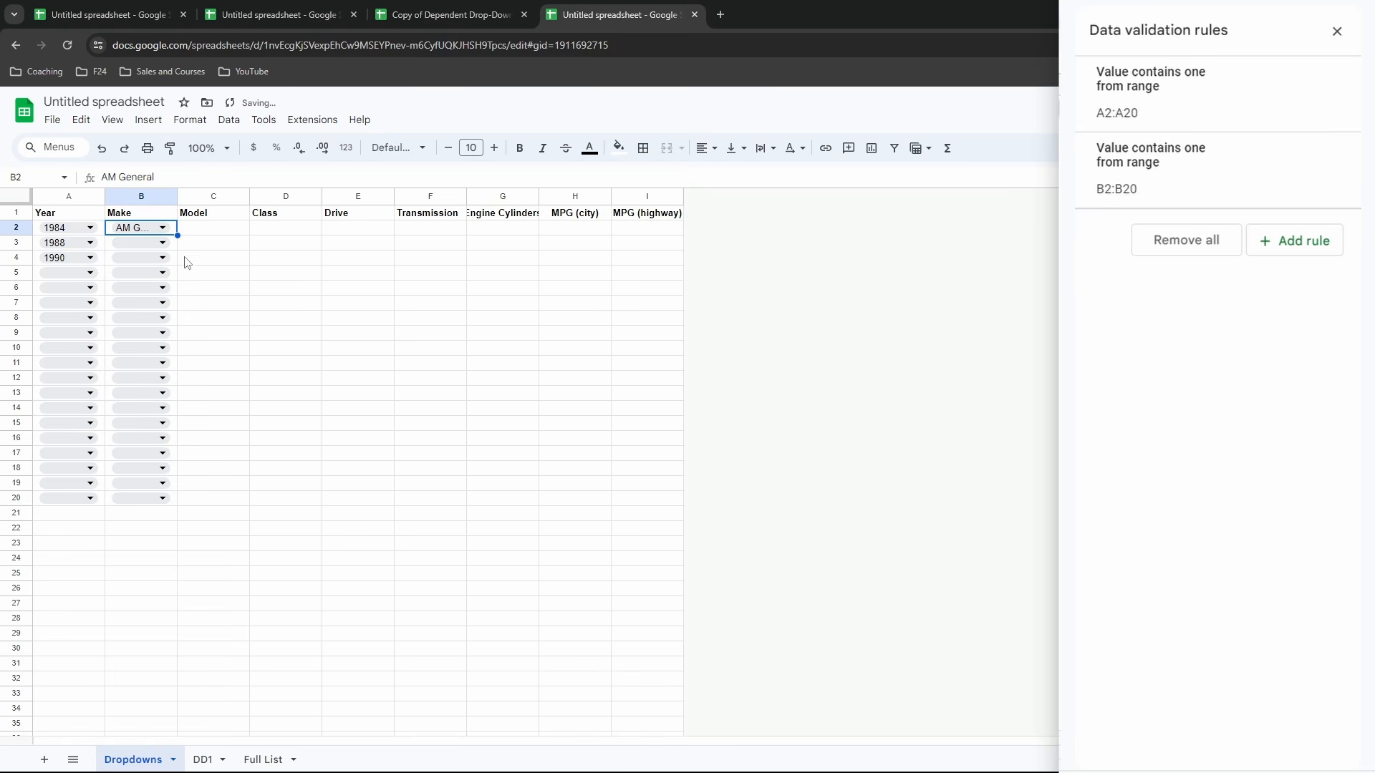
List the Make options in B3, set the Year in A2 to 1988, and list B3's options again.
left_click(159, 244)
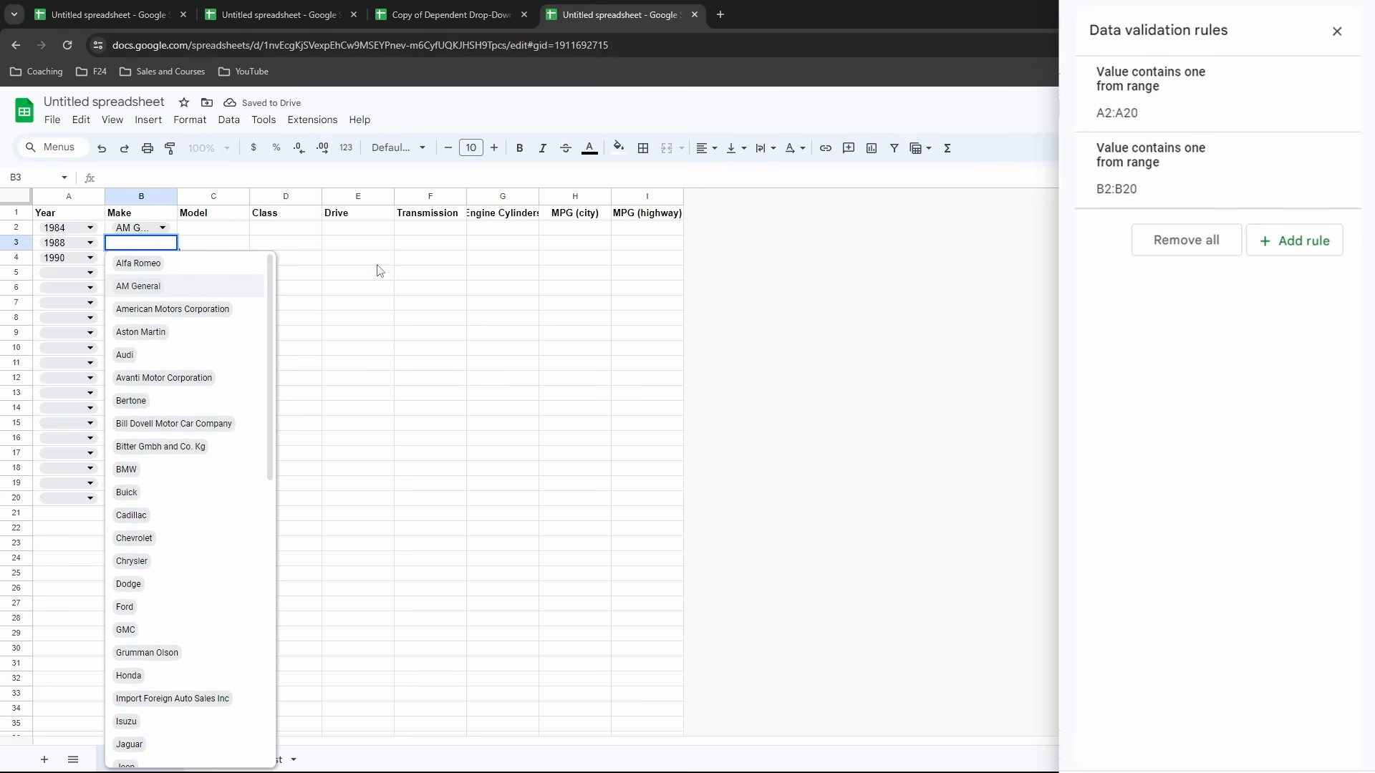
left_click(64, 228)
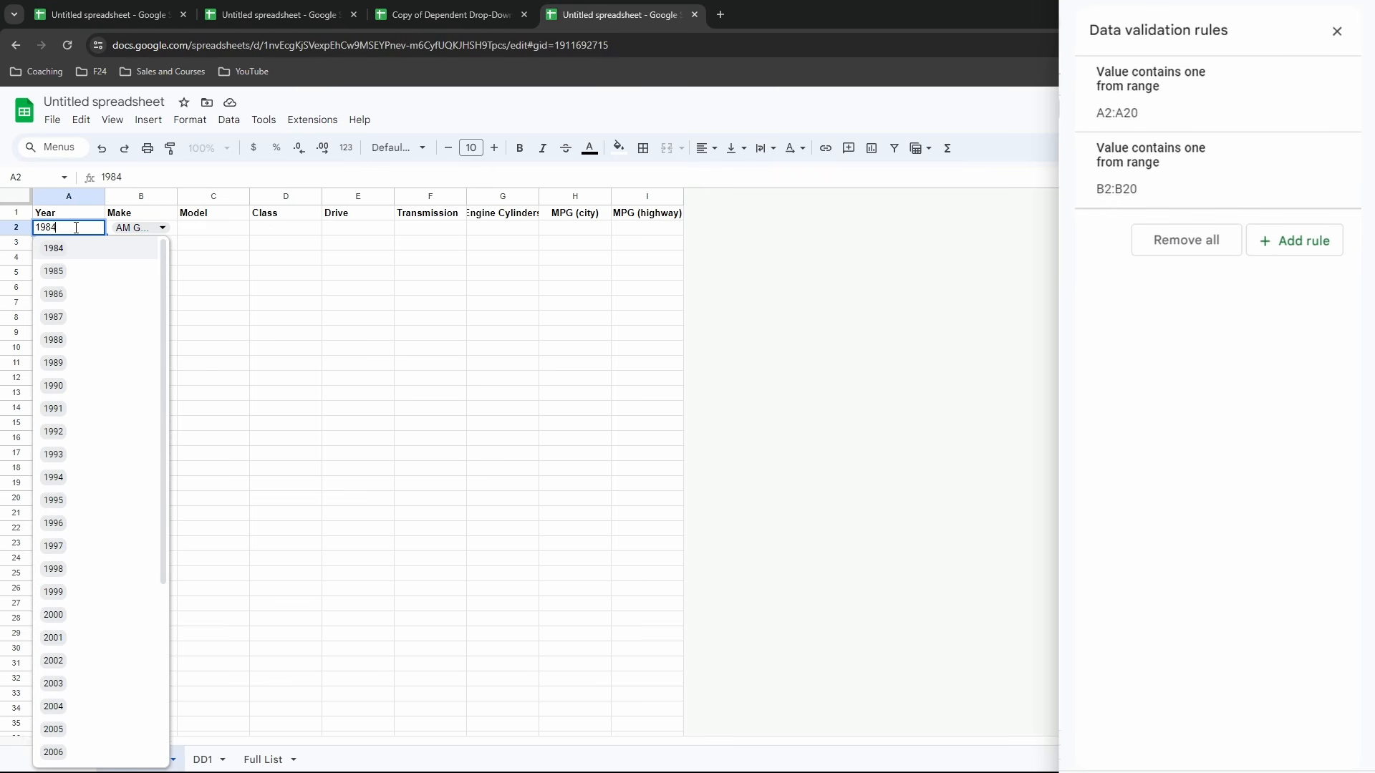
left_click(65, 338)
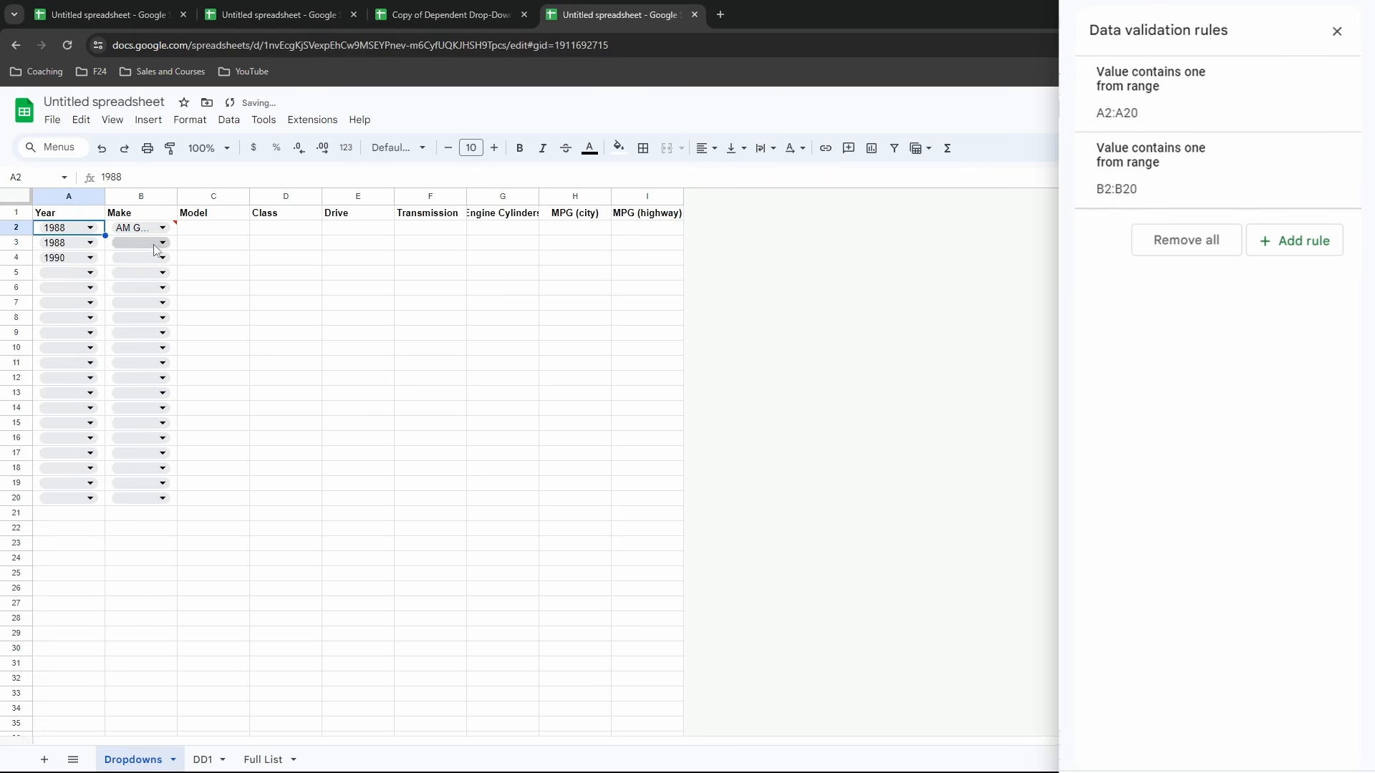
left_click(140, 242)
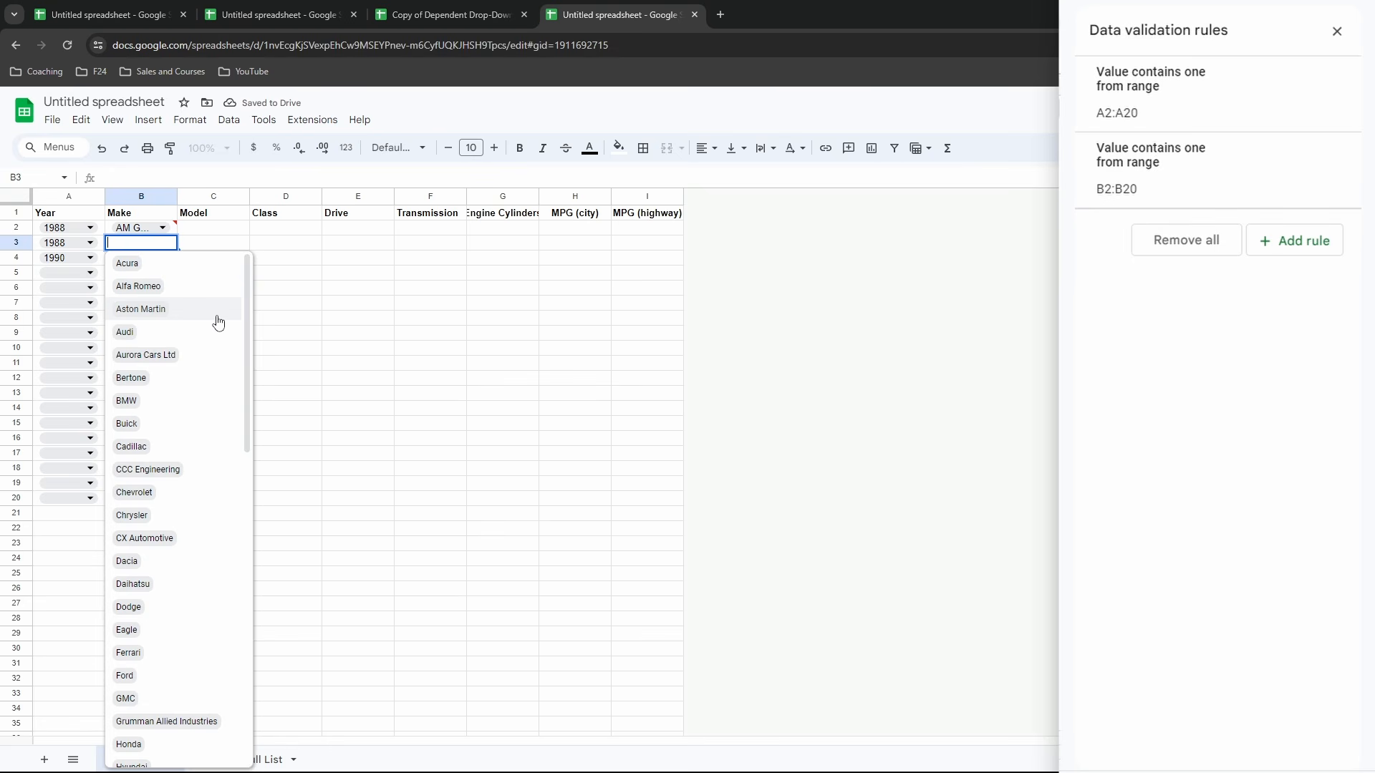
Make the source row of the B2:B20 Make rule relative by removing the dollar signs from ='DD1'!$2:$2, and save the rule.
left_click(143, 228)
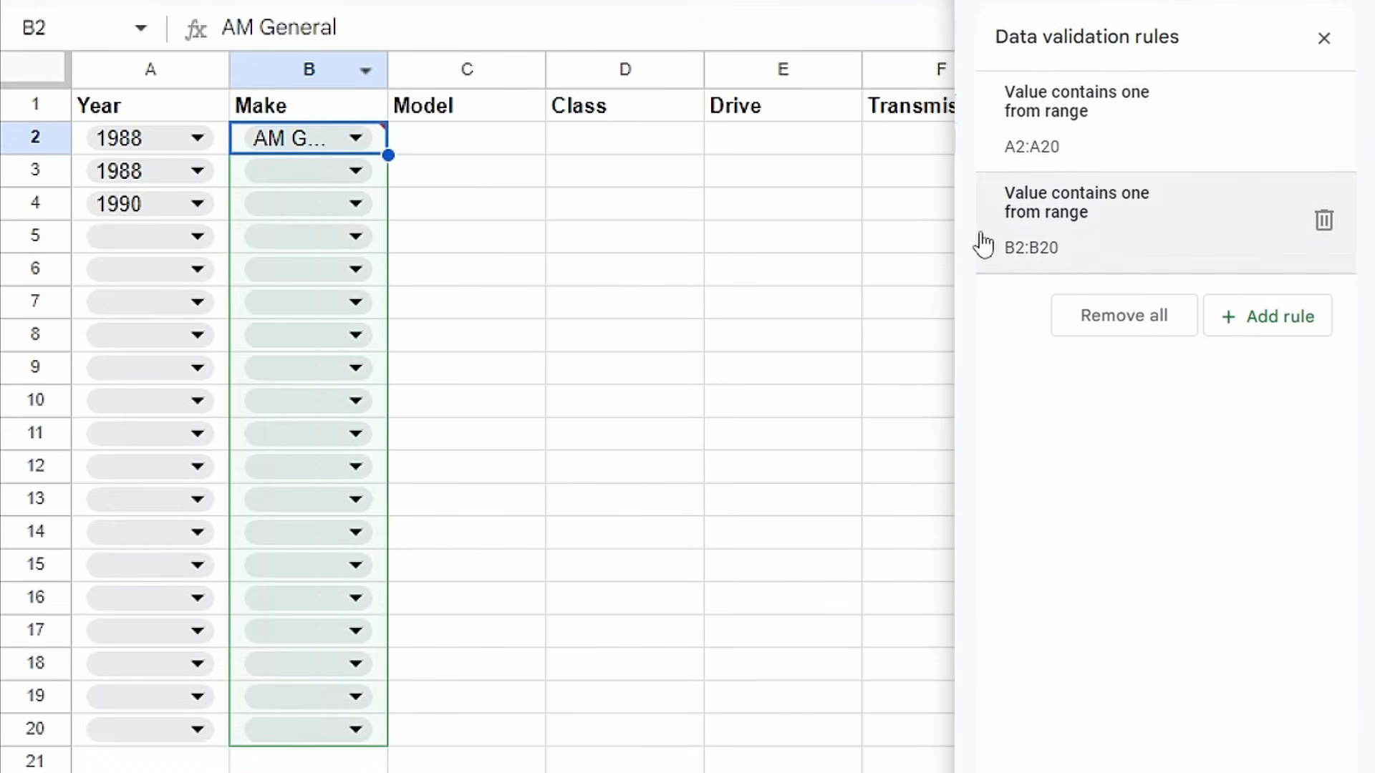
left_click(1129, 239)
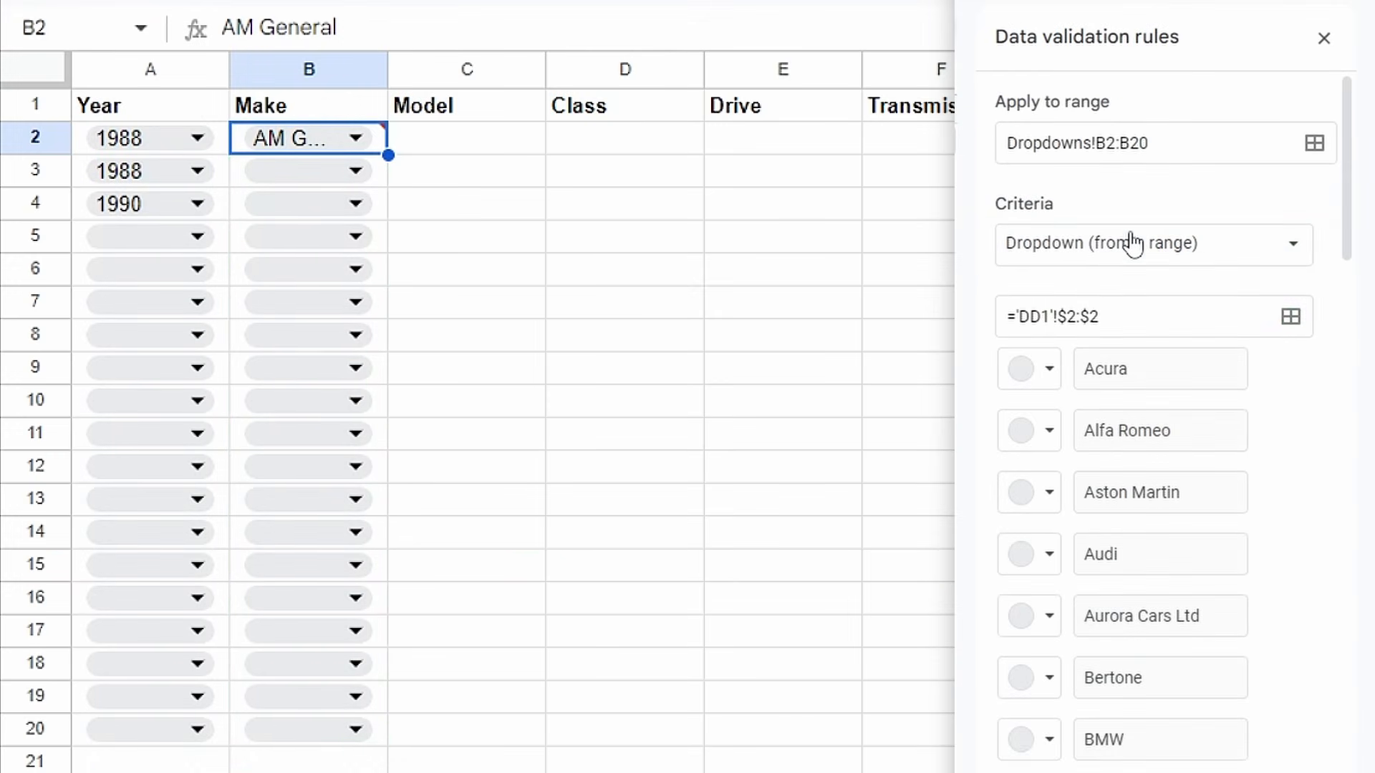
left_click(1072, 318)
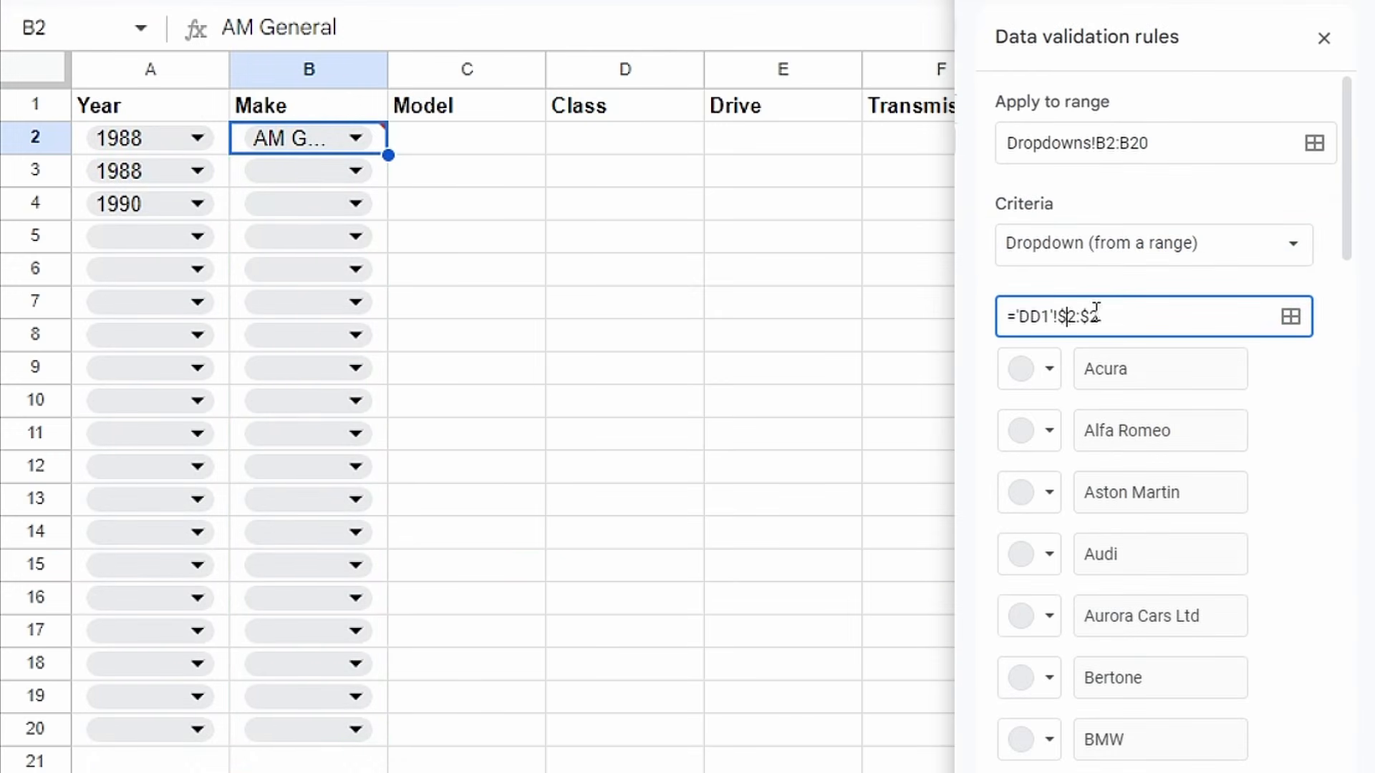
key("BackSpace")
key("Return")
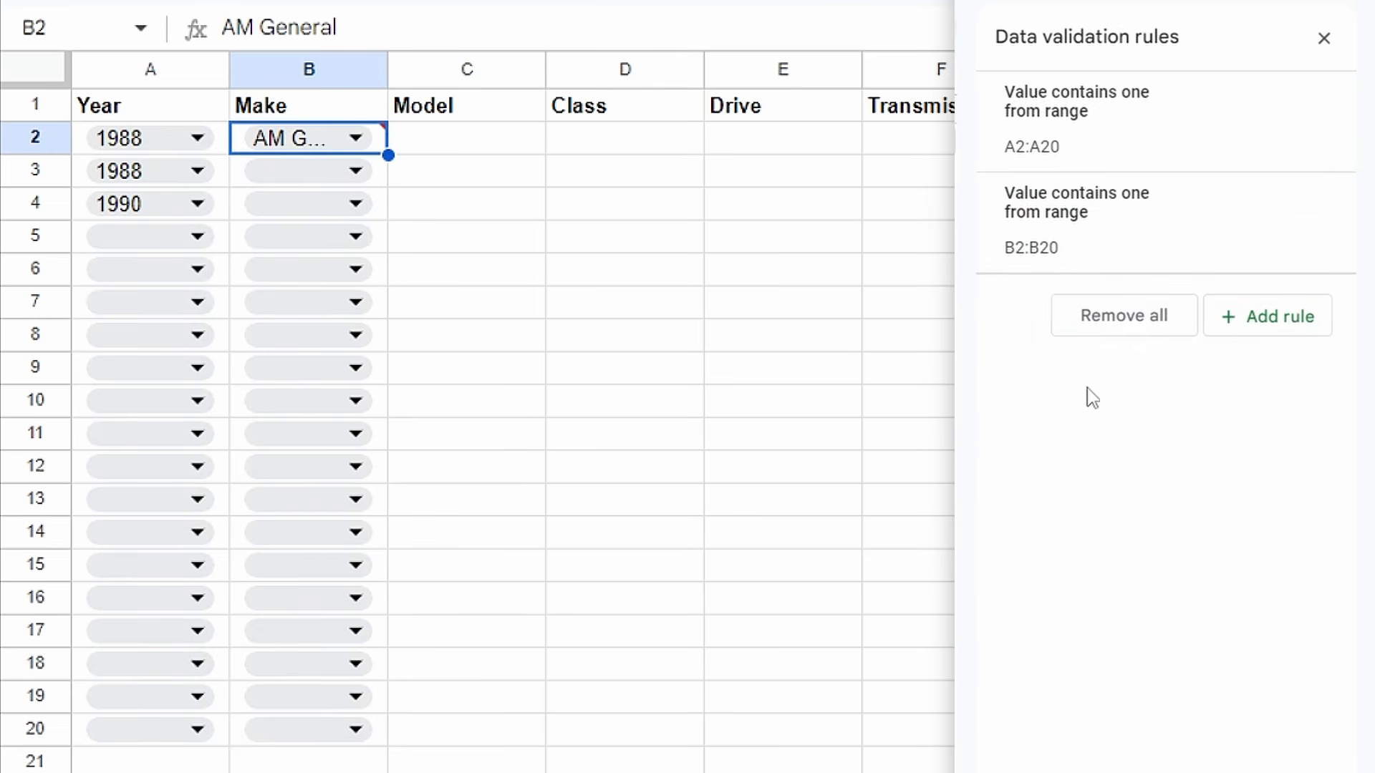
Choose Acura as the Make in B2.
left_click(698, 244)
left_click(326, 140)
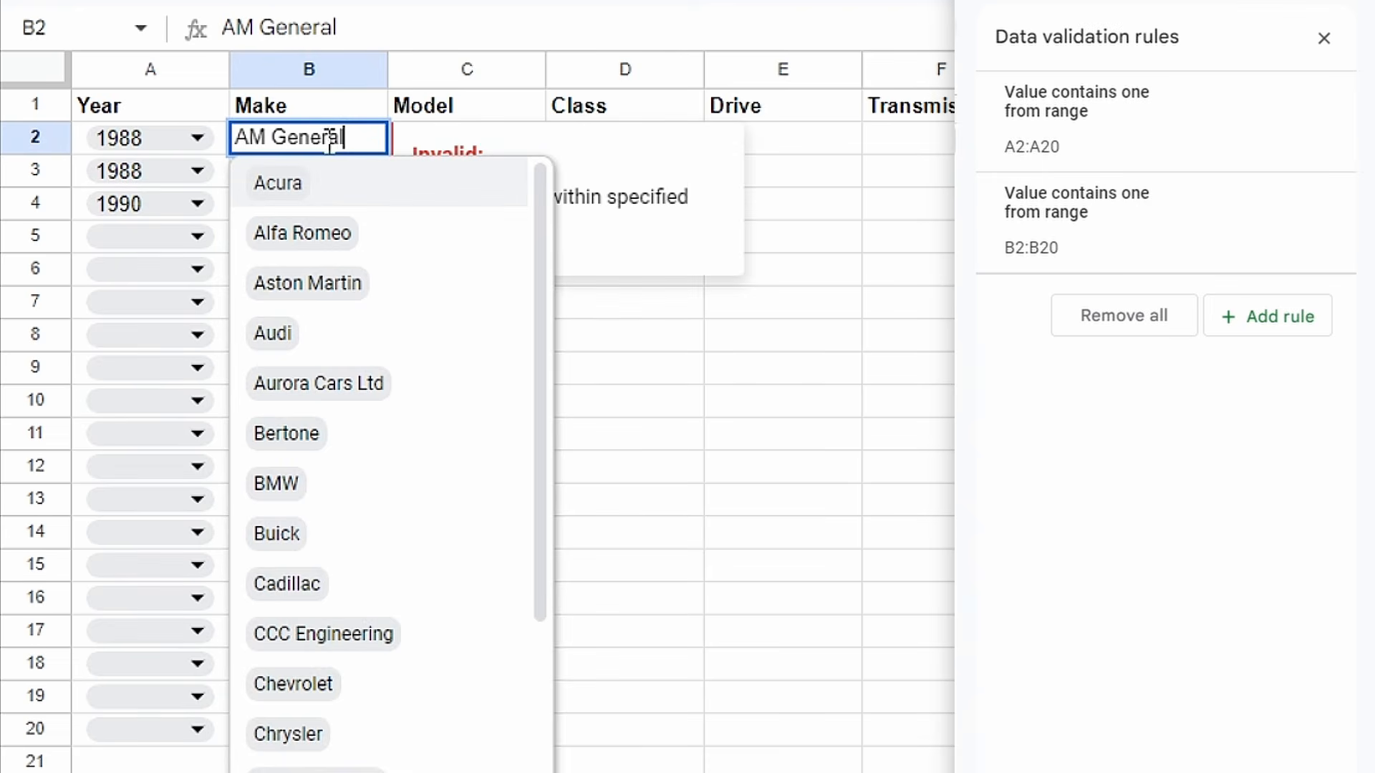
left_click(316, 193)
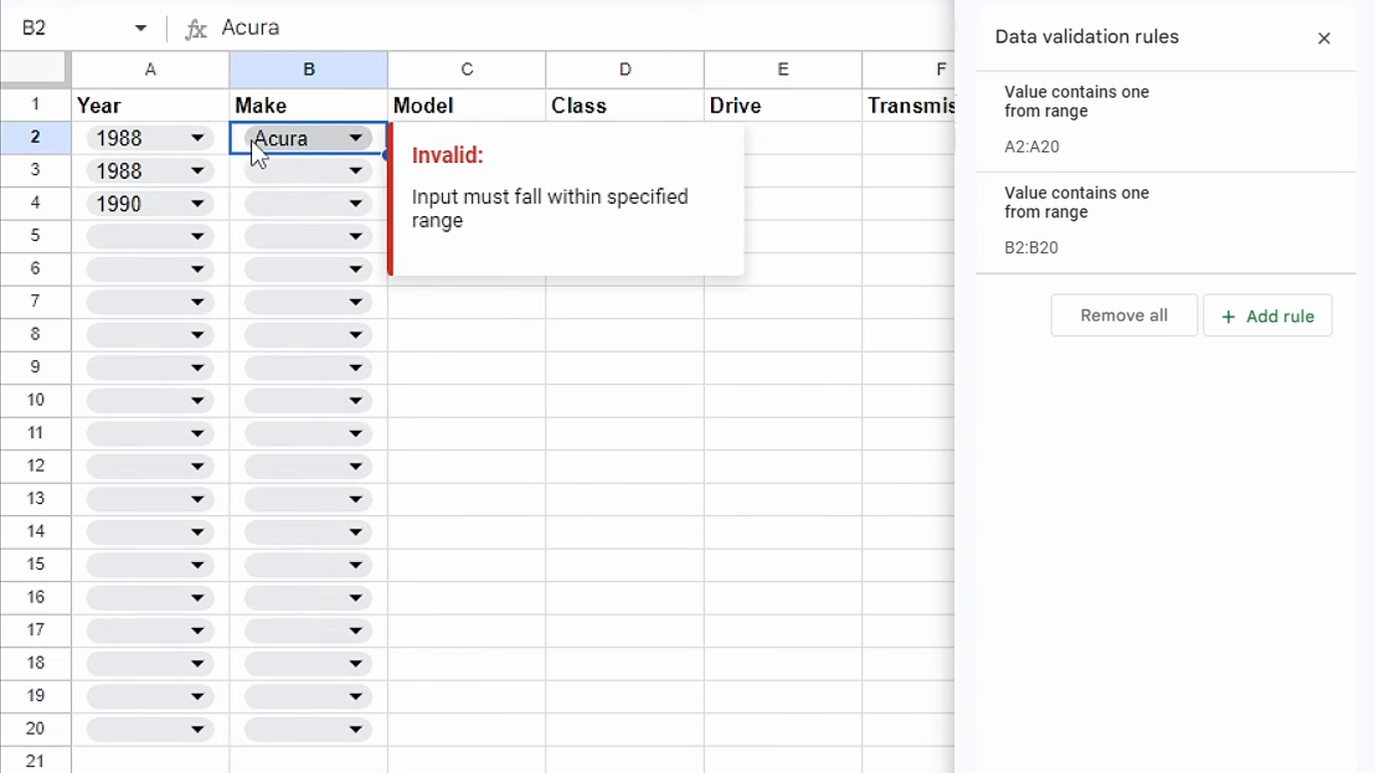
Set the Year in A3 to 1984 and list the Make options in B3.
left_click(165, 174)
left_click(159, 264)
left_click(337, 174)
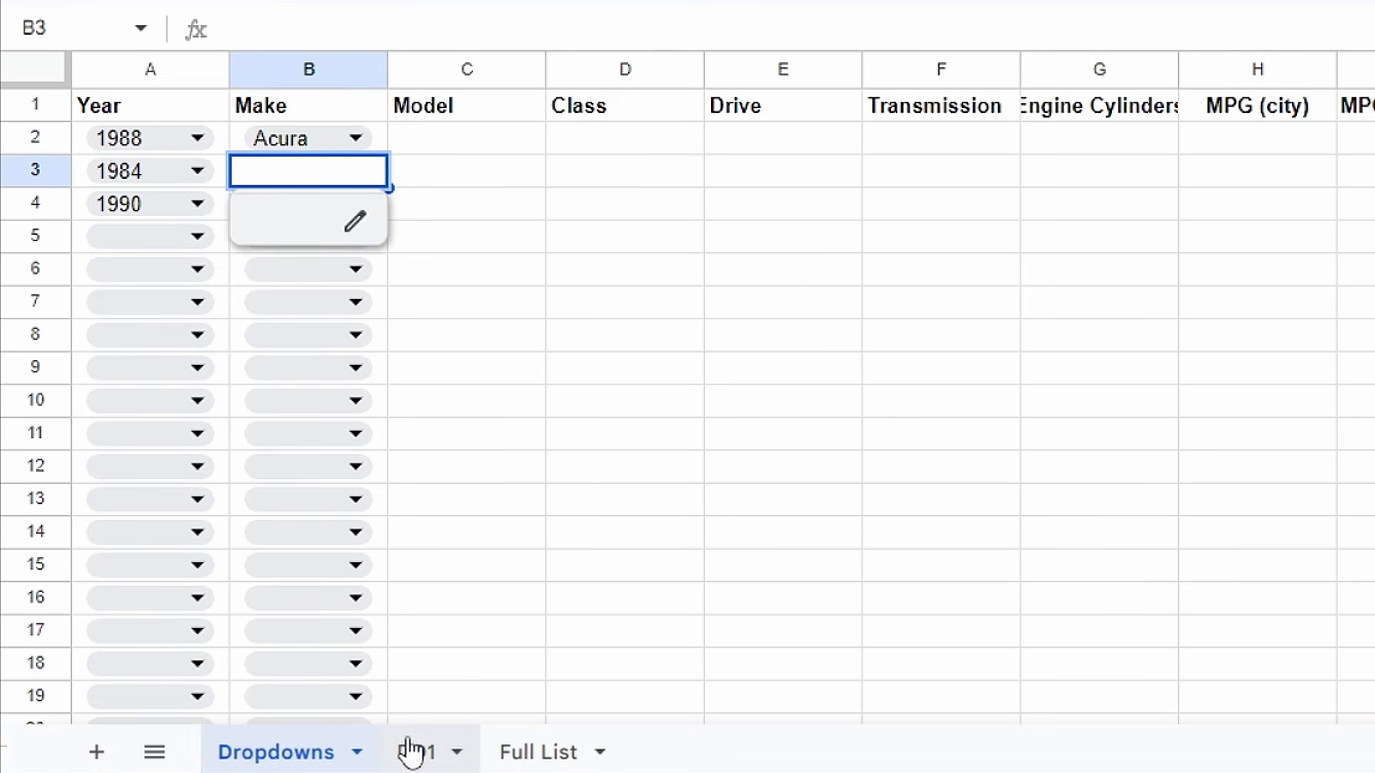
Fill the TRANSPOSE formula in A2 of the DD1 sheet down to A20.
left_click(417, 748)
left_click(136, 143)
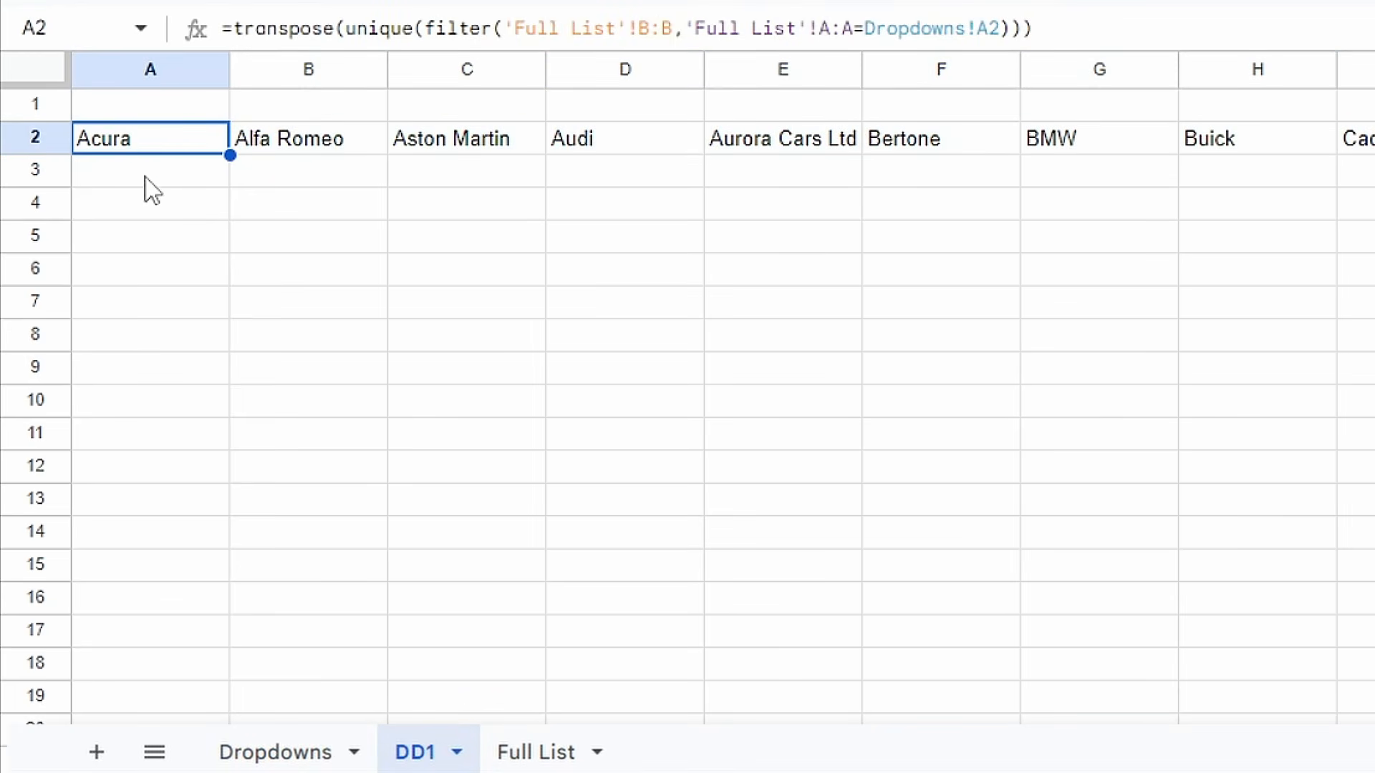
left_click(141, 176)
left_click(46, 175)
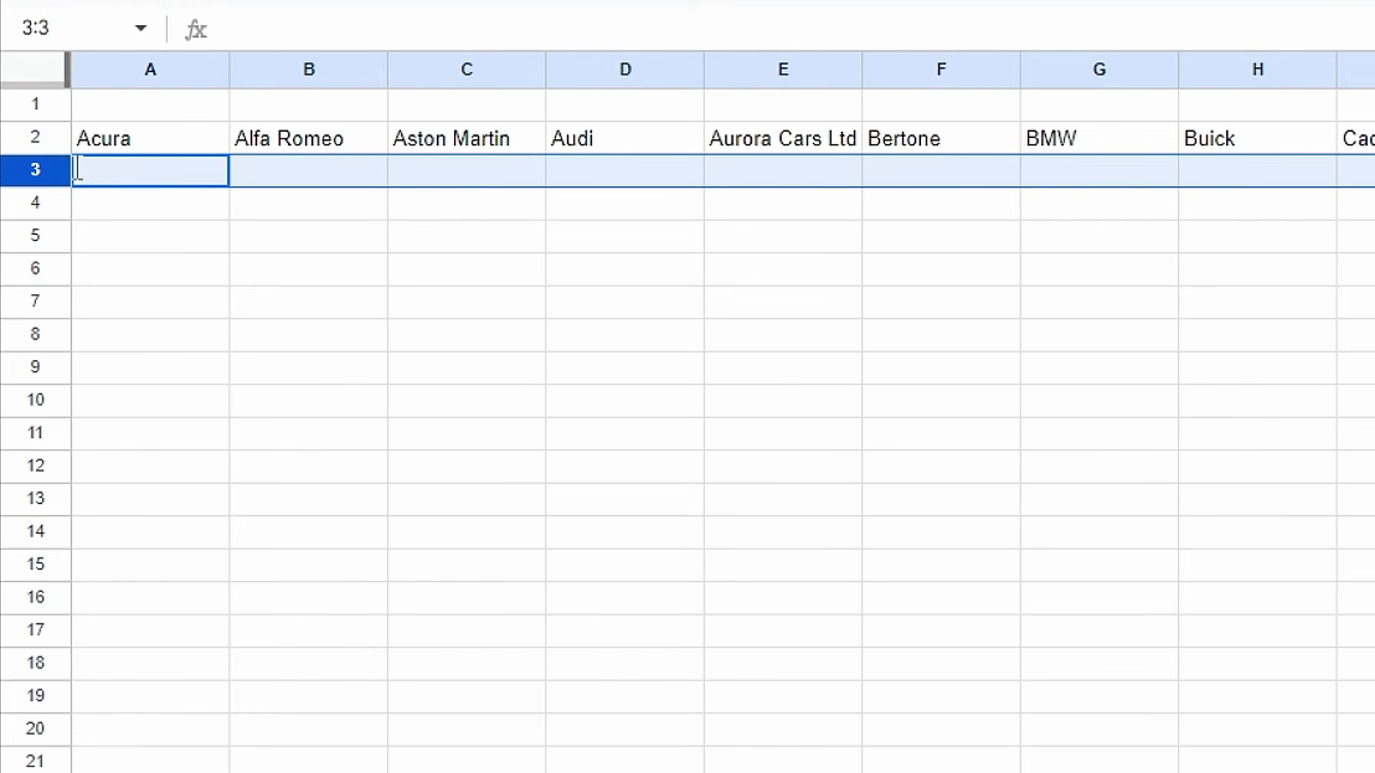
left_click(108, 183)
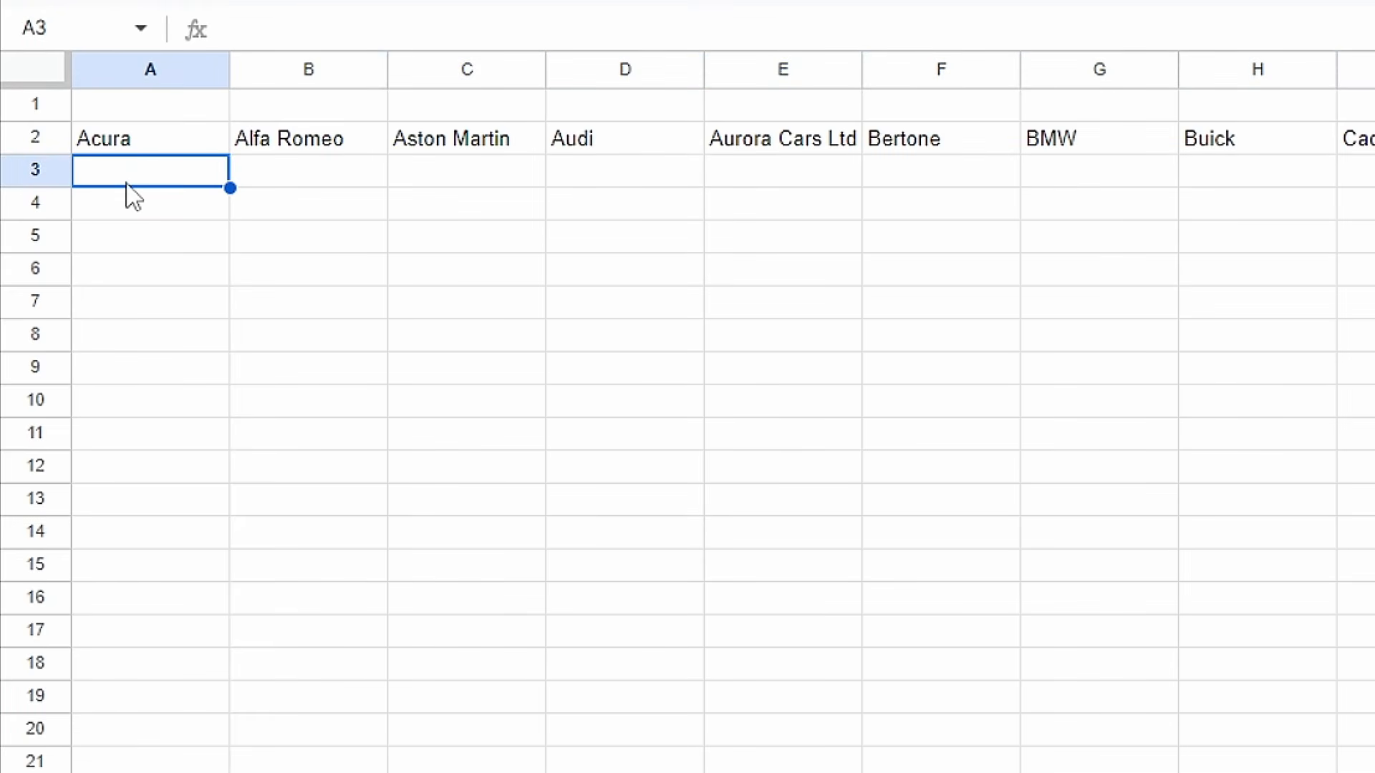
left_click(147, 145)
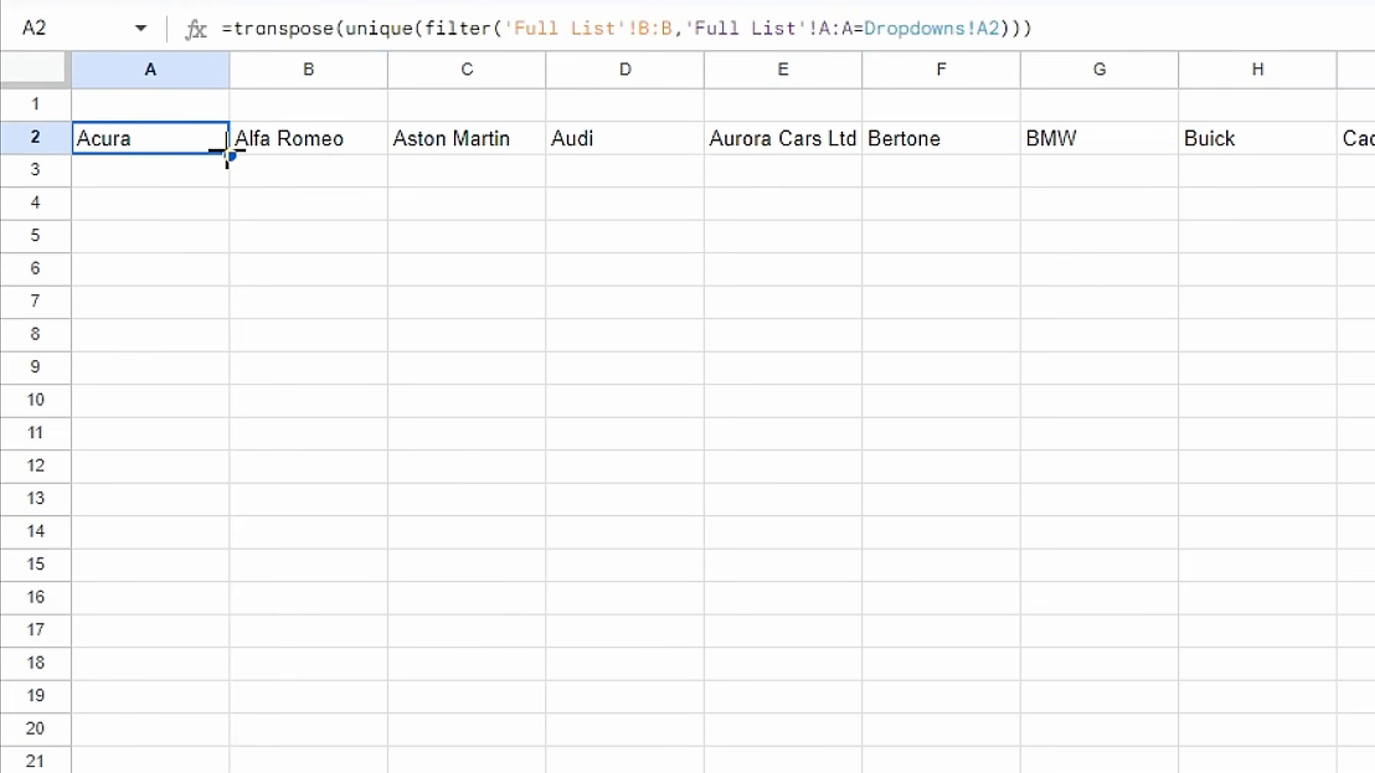
left_click_drag(228, 155, 167, 743)
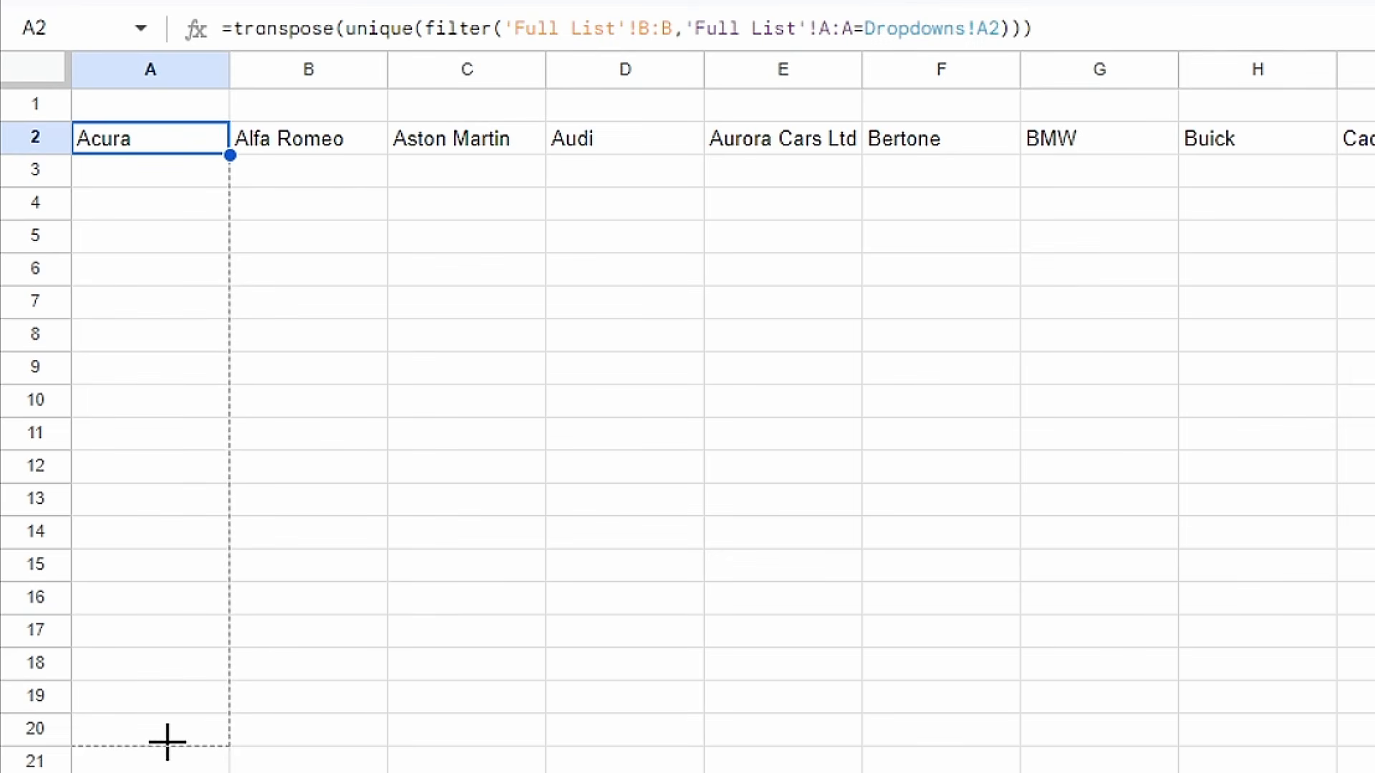
left_click_drag(167, 742, 169, 745)
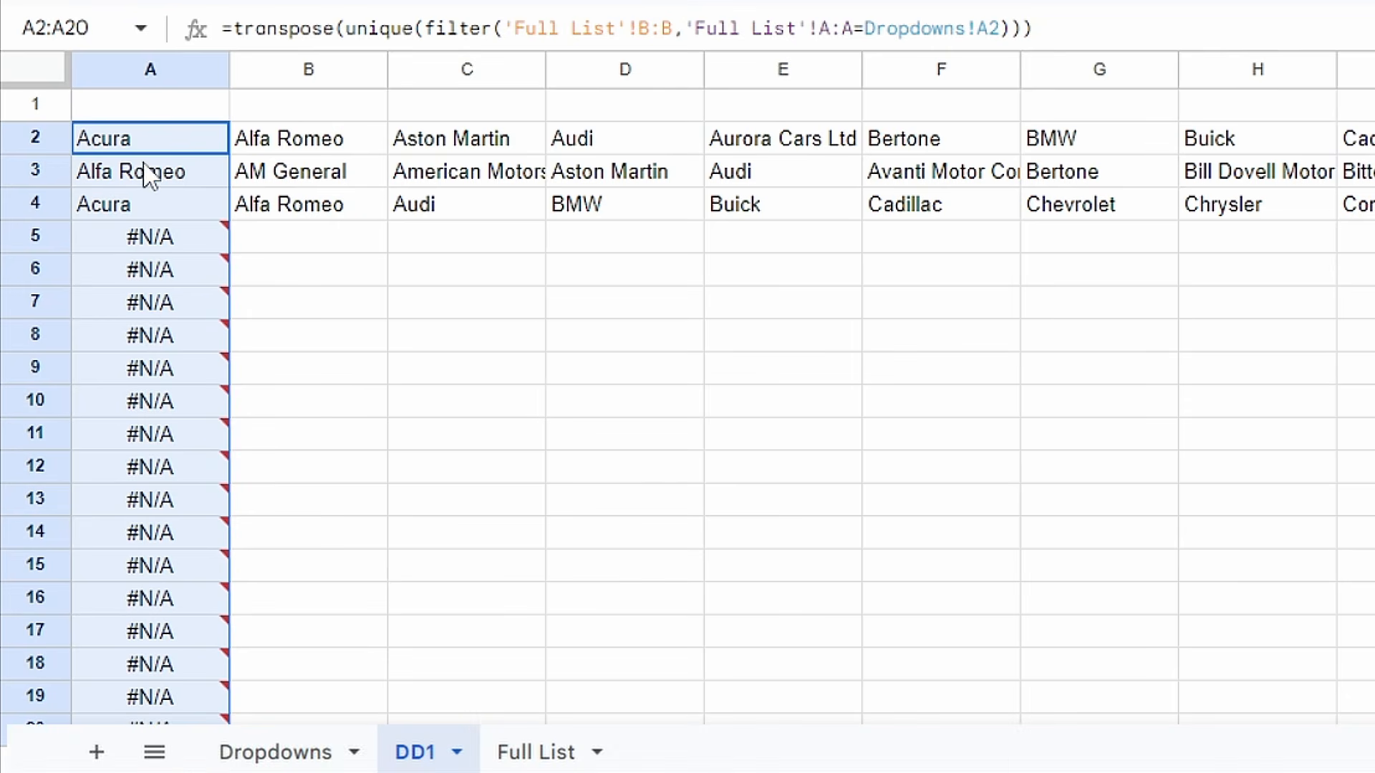
Look over the filled make rows on DD1, then list the Make options in B3 on the Dropdowns sheet.
left_click_drag(153, 141, 1095, 208)
left_click(276, 751)
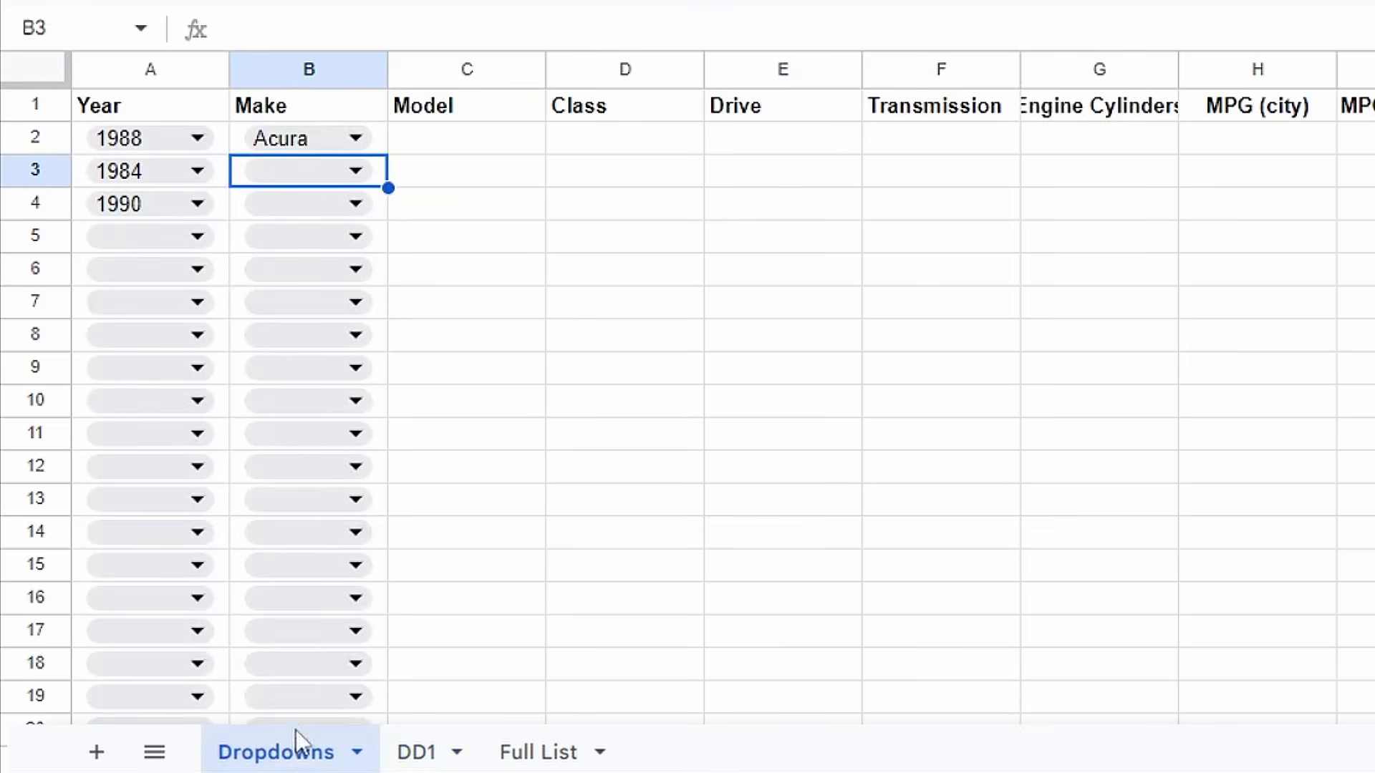
left_click(308, 172)
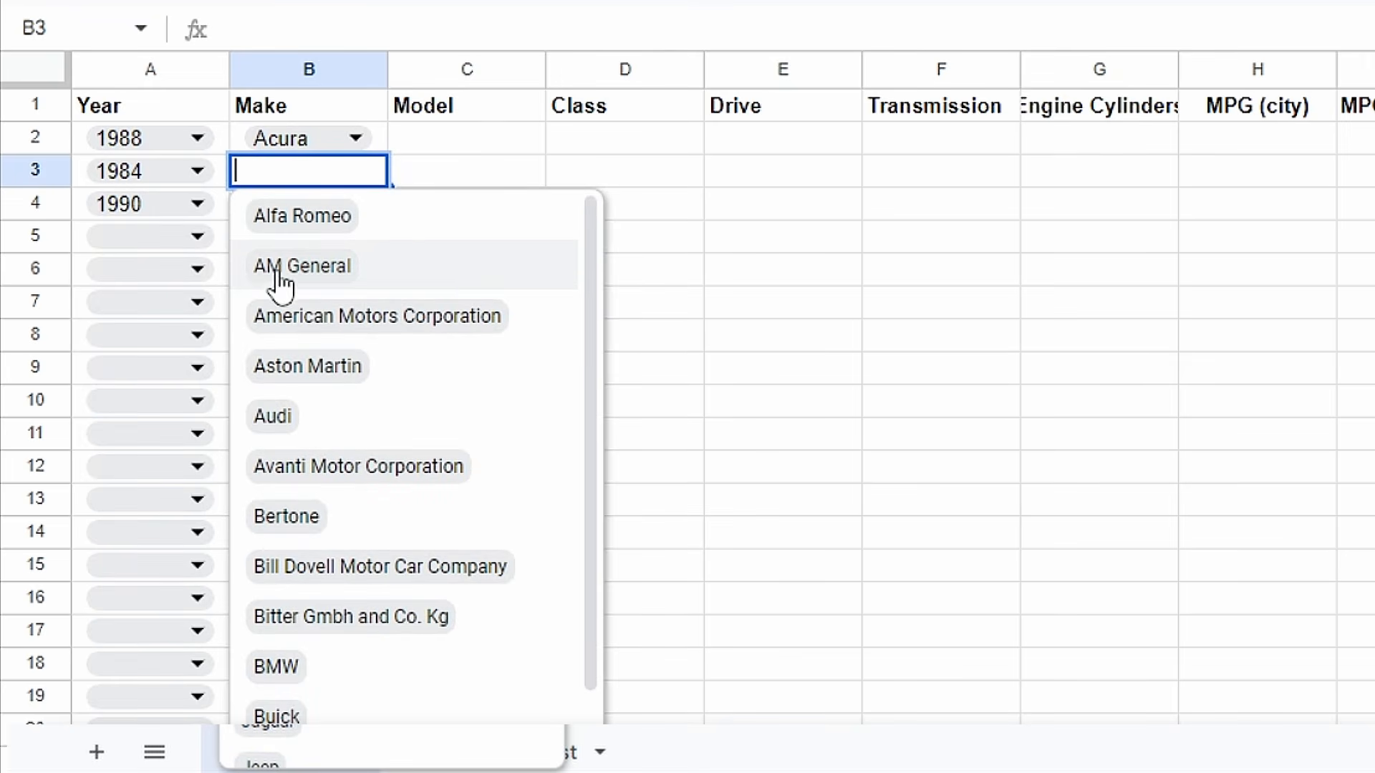
Choose AM General as the Make in B3 and Ferrari in B4.
left_click(333, 268)
left_click(342, 207)
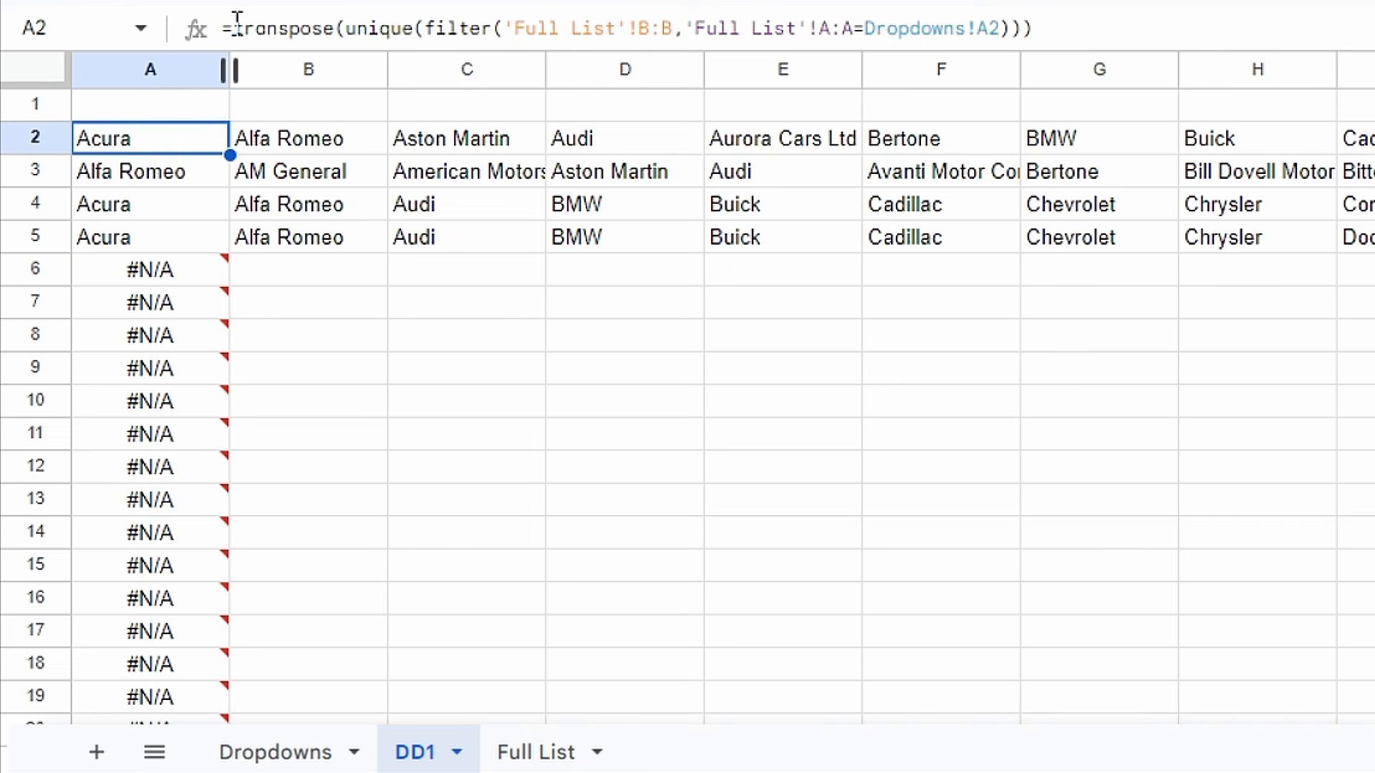
Wrap the TRANSPOSE formula in A2 of DD1 in IFNA and copy it down to A20.
left_click(232, 28)
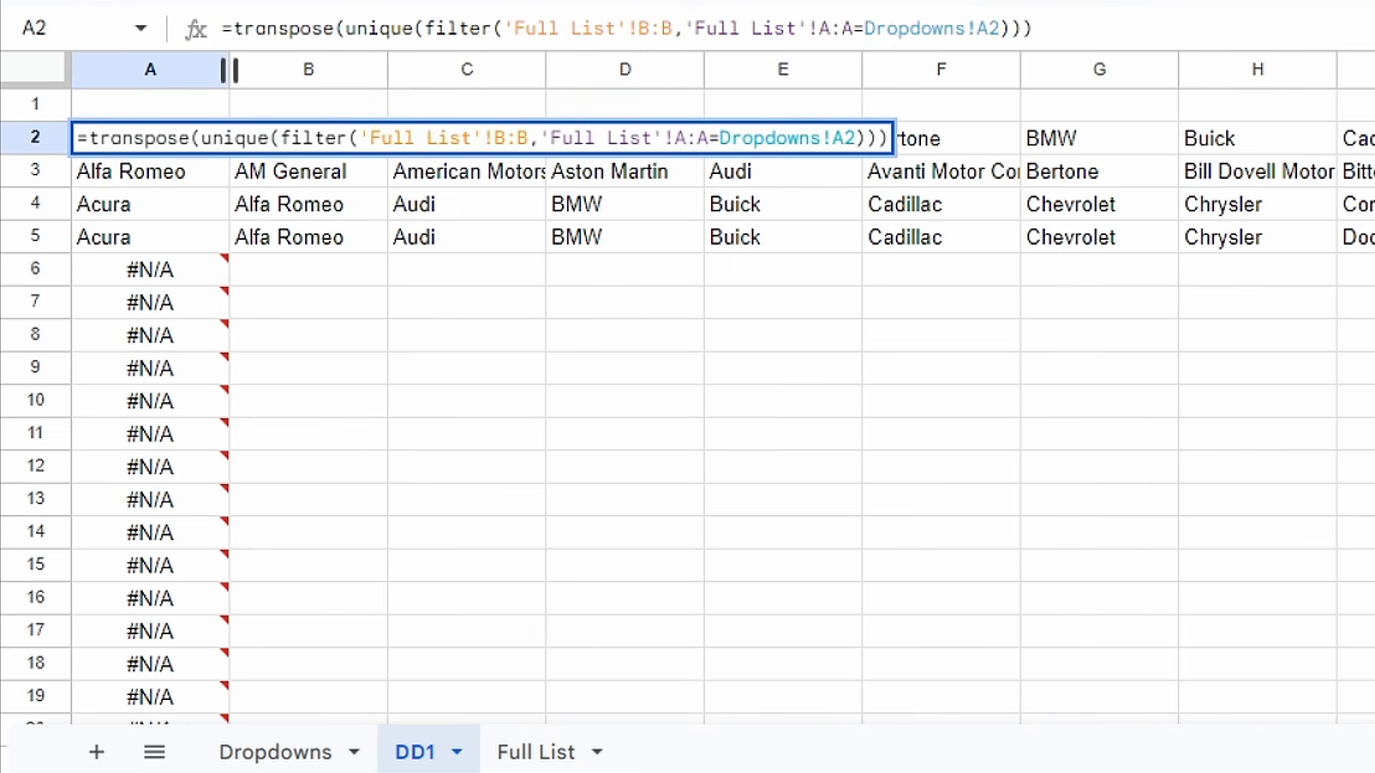
type("ifna(")
type(")")
key("Return")
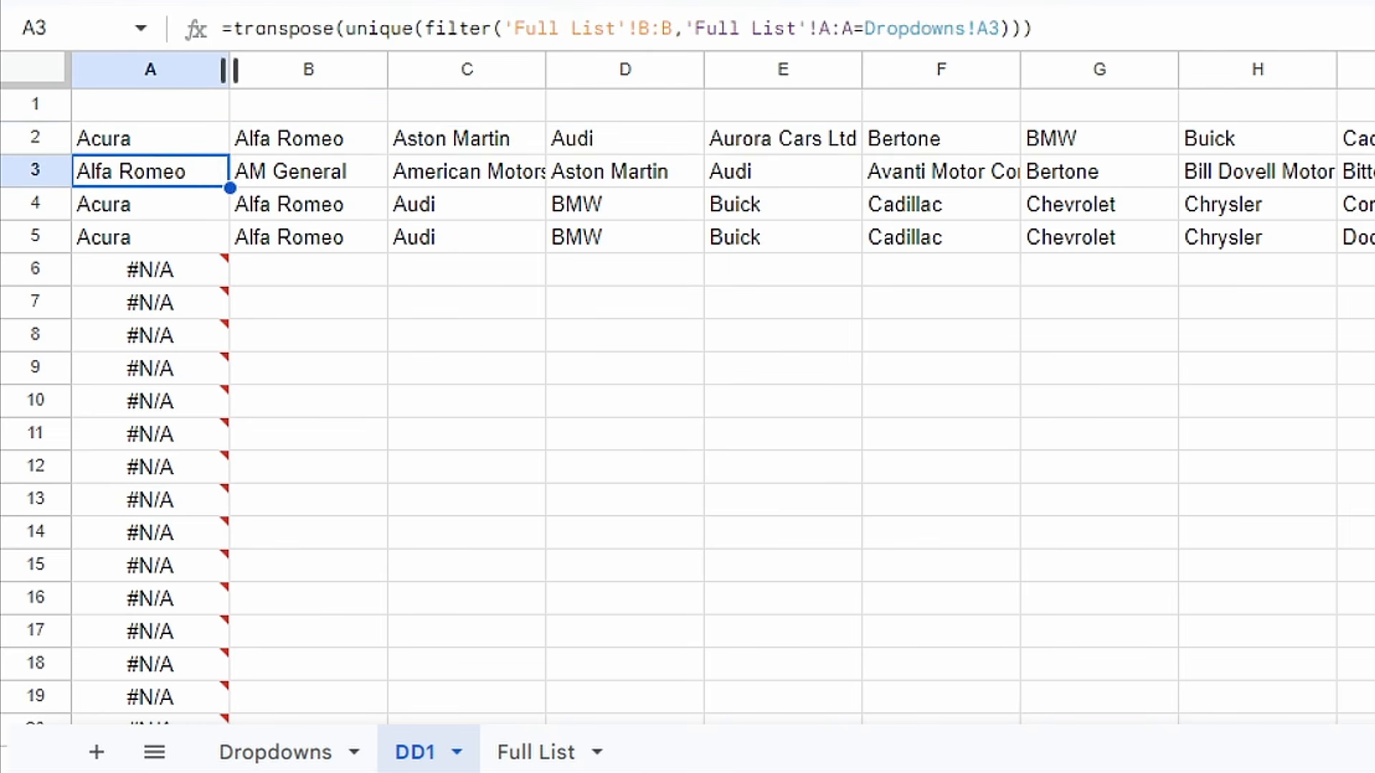
key("Up")
key("ctrl+shift+Down")
key("ctrl+v")
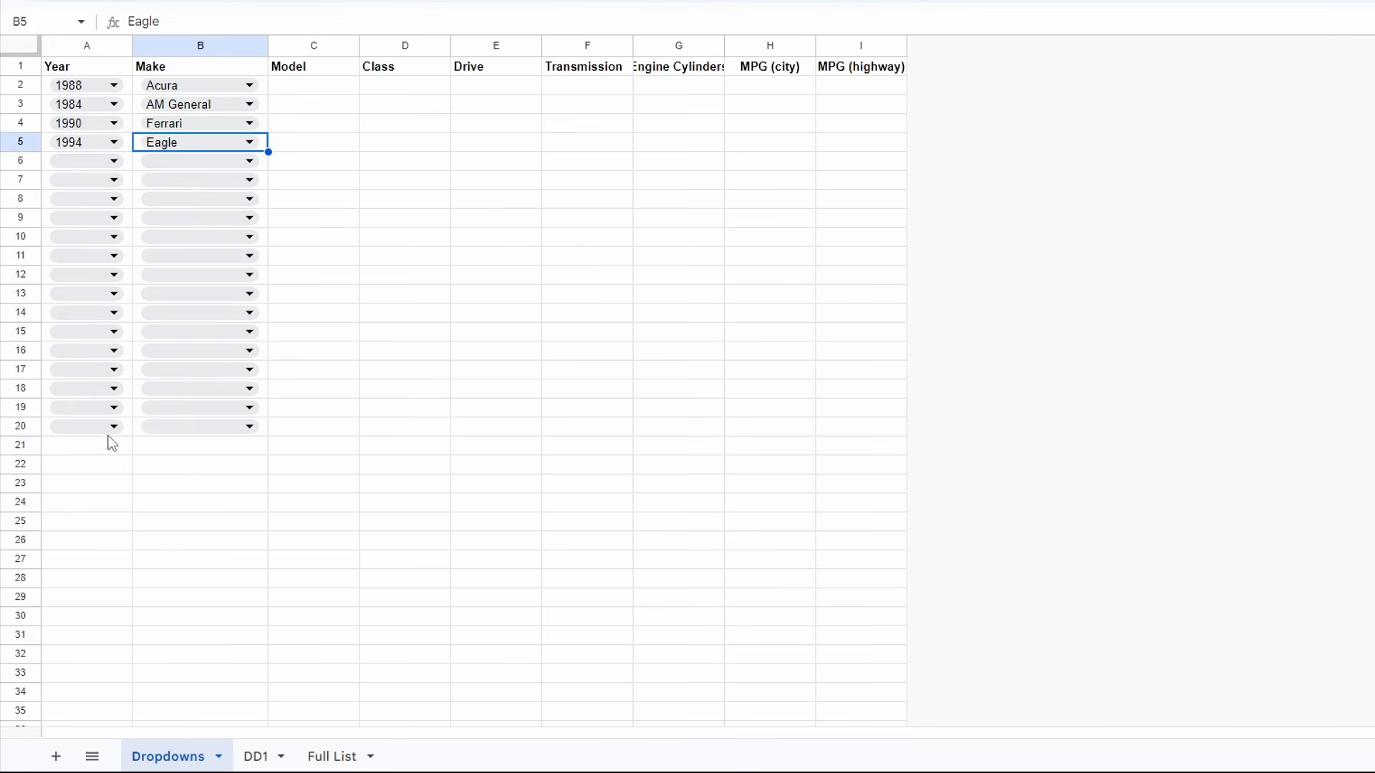
Delete every row below row 20 on the DD1 sheet and return to cell A1.
left_click(272, 757)
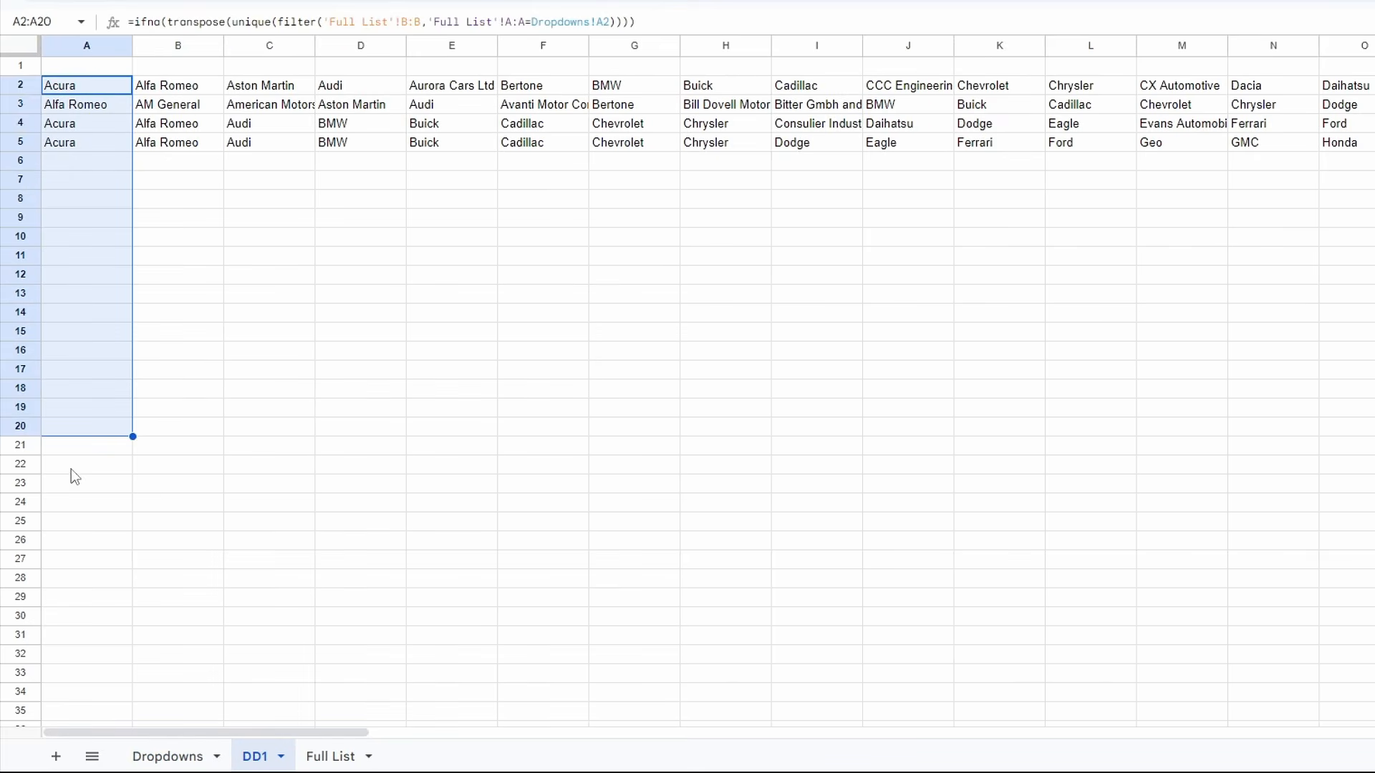
left_click(32, 447)
key("ctrl+shift+Down")
key("ctrl+alt+minus")
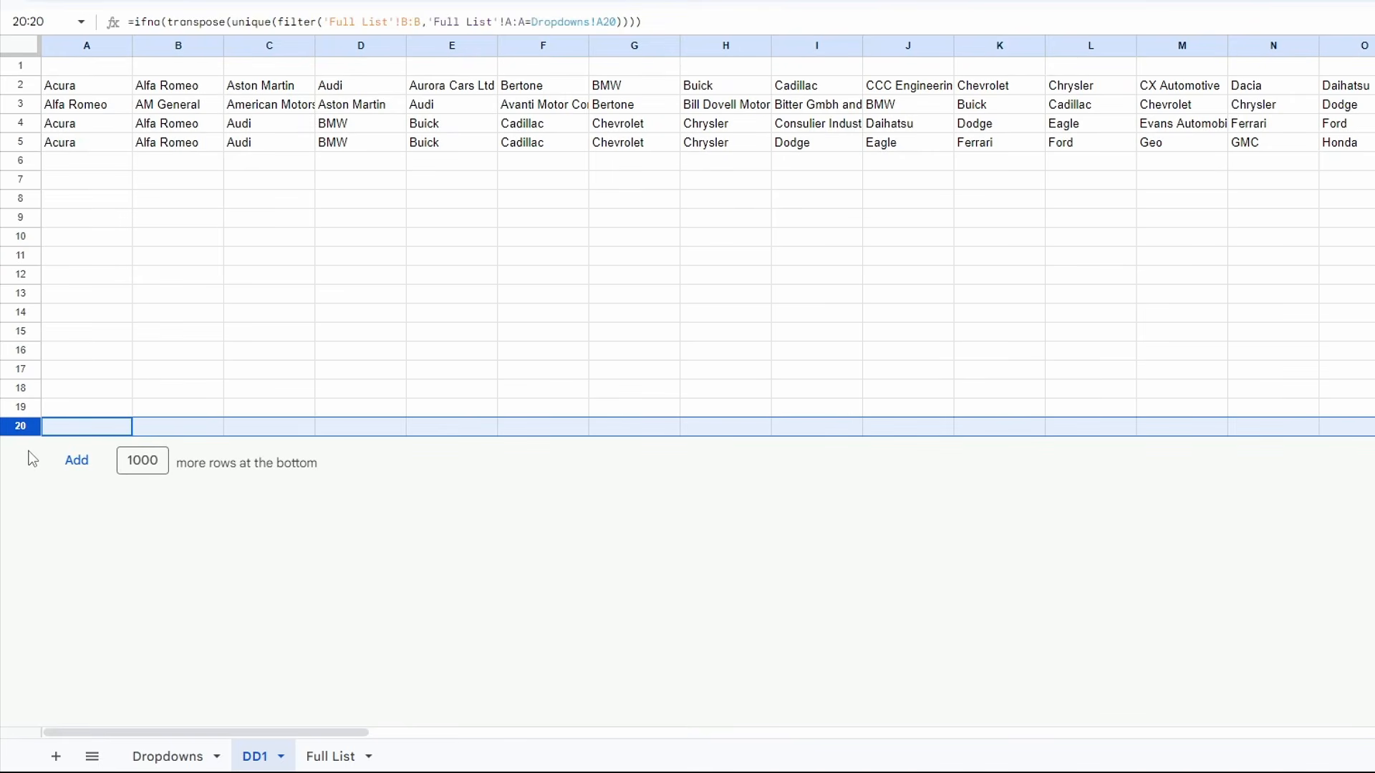
key("ctrl+Home")
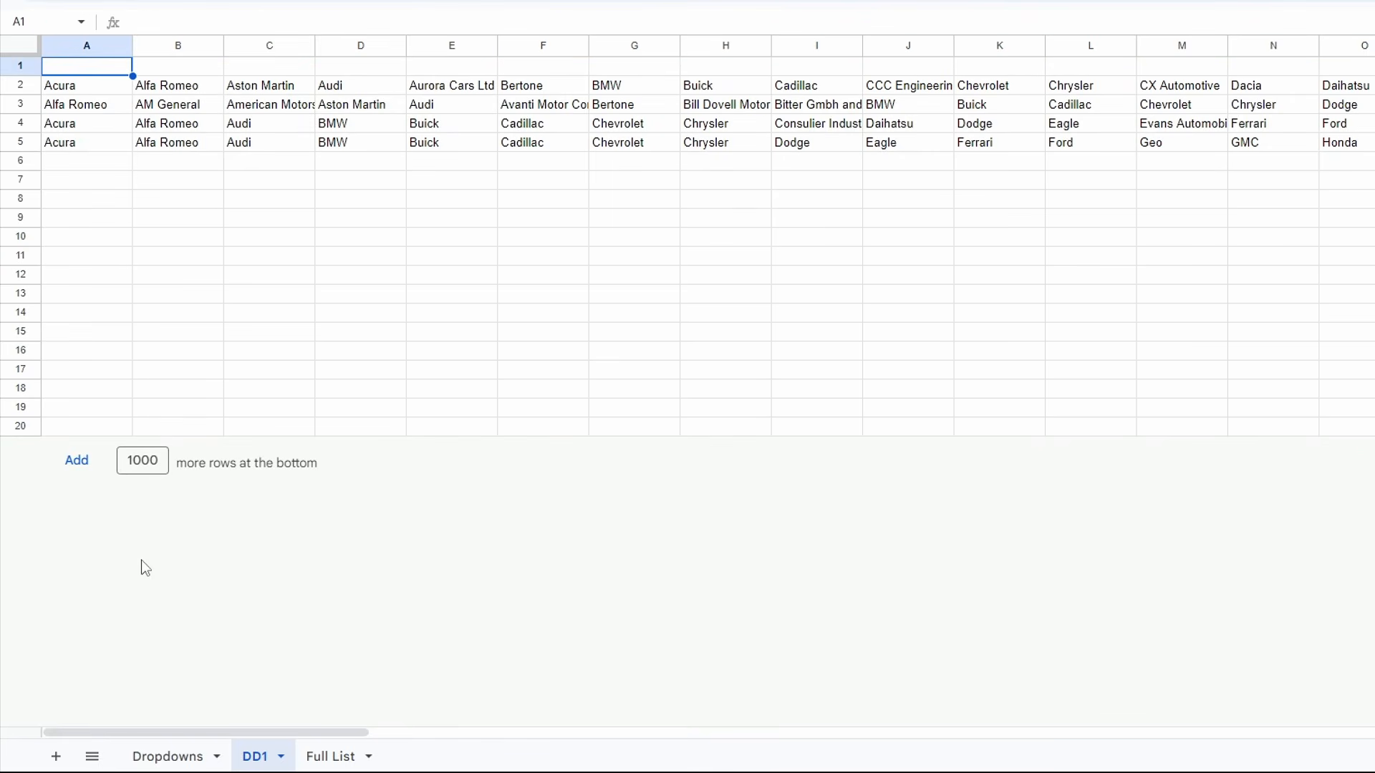
Review the empty range C2:I20 on the Dropdowns sheet, ending on the first Model cell C2.
left_click(178, 752)
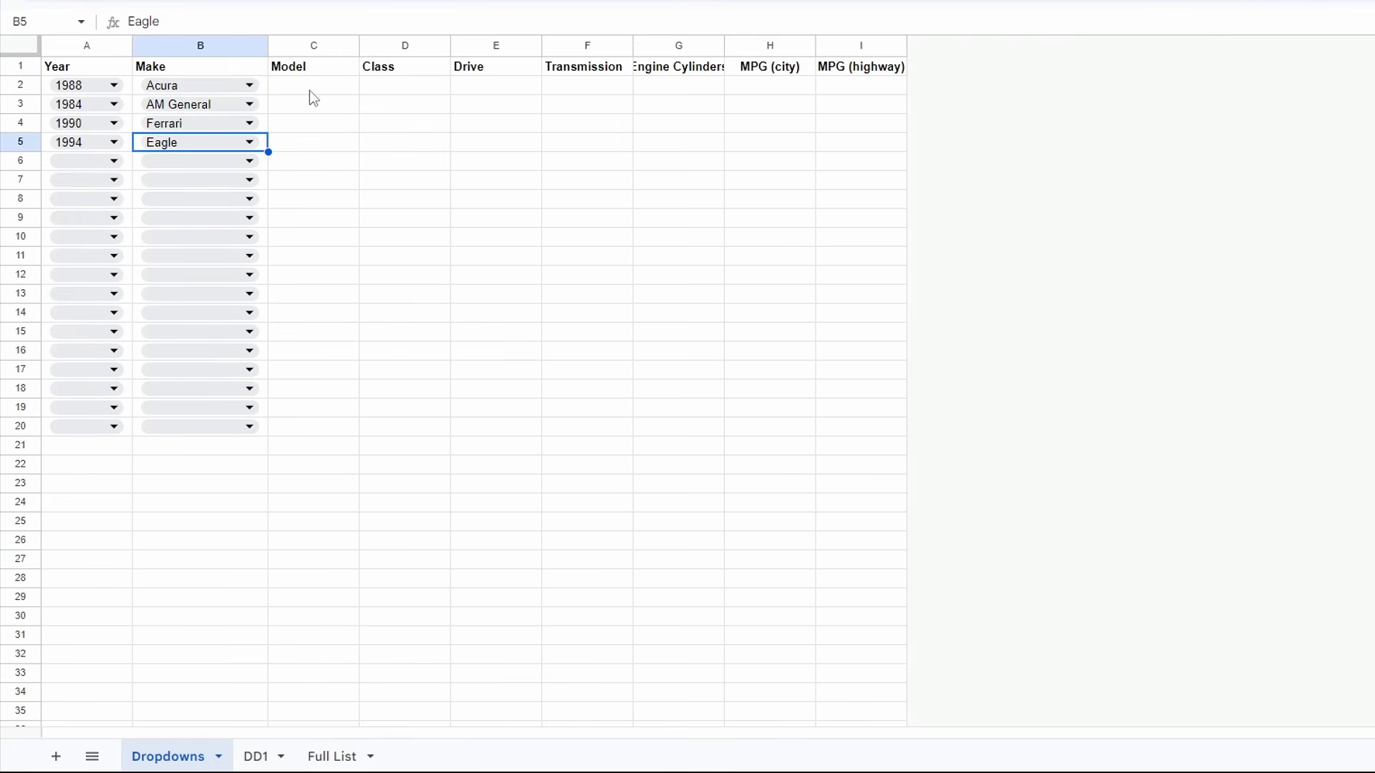
left_click_drag(309, 90, 920, 425)
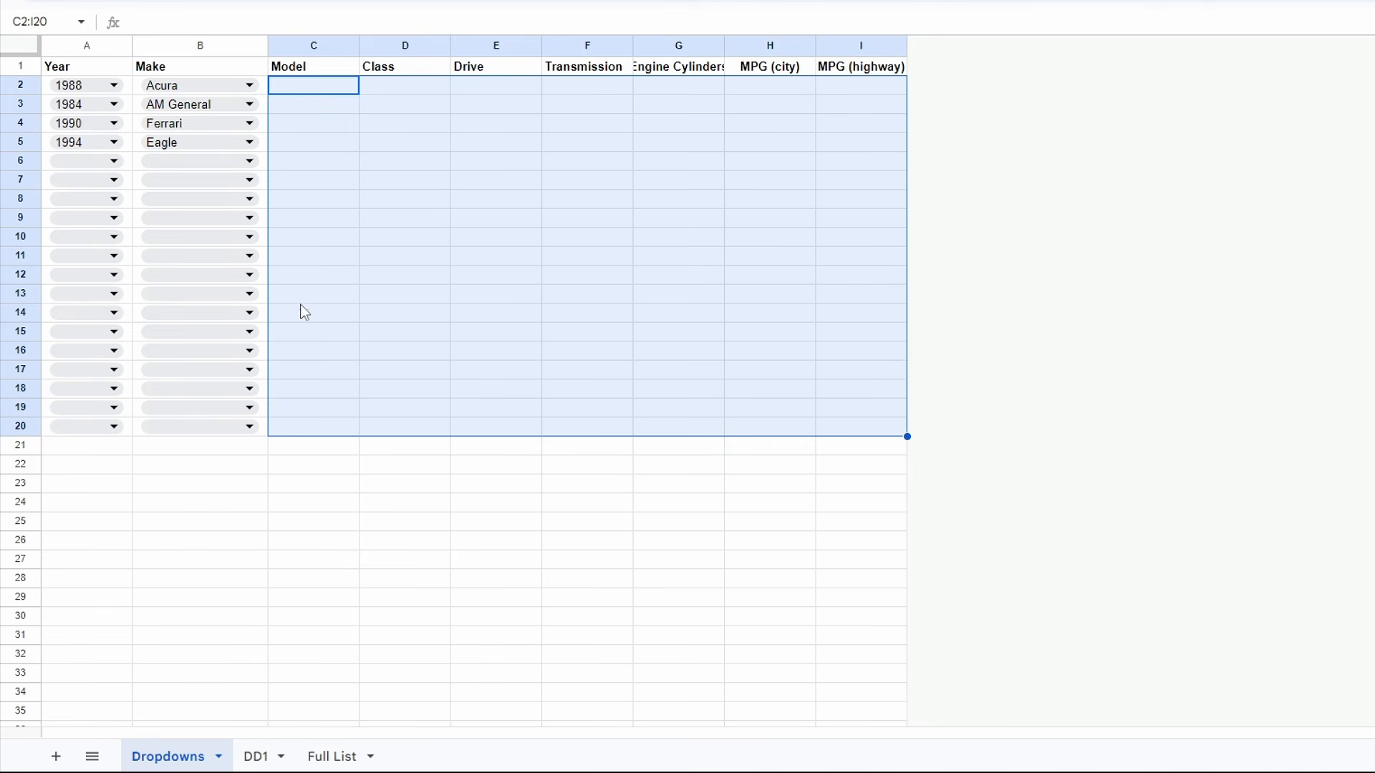
left_click(310, 88)
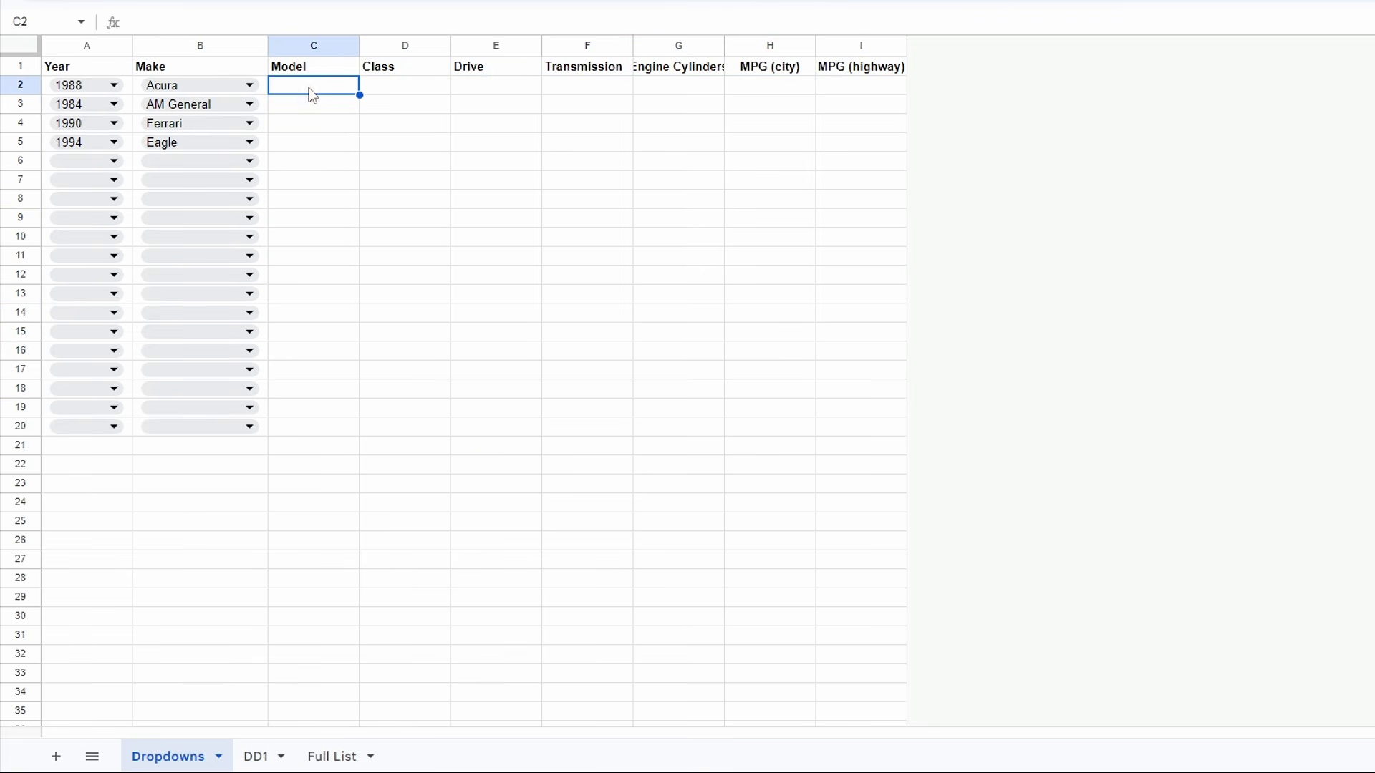
Duplicate the DD1 sheet and rename the copy DD2.
right_click(258, 765)
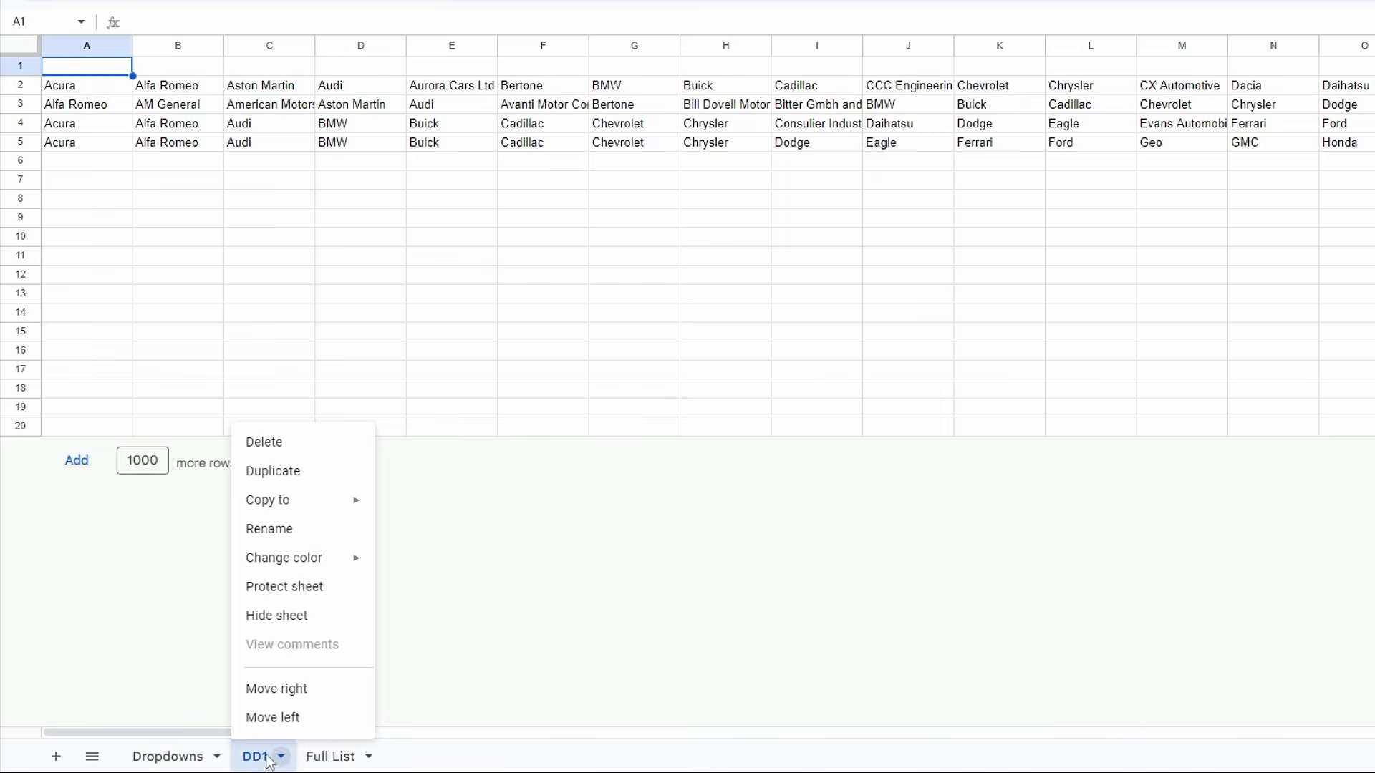
left_click(302, 471)
double_click(335, 764)
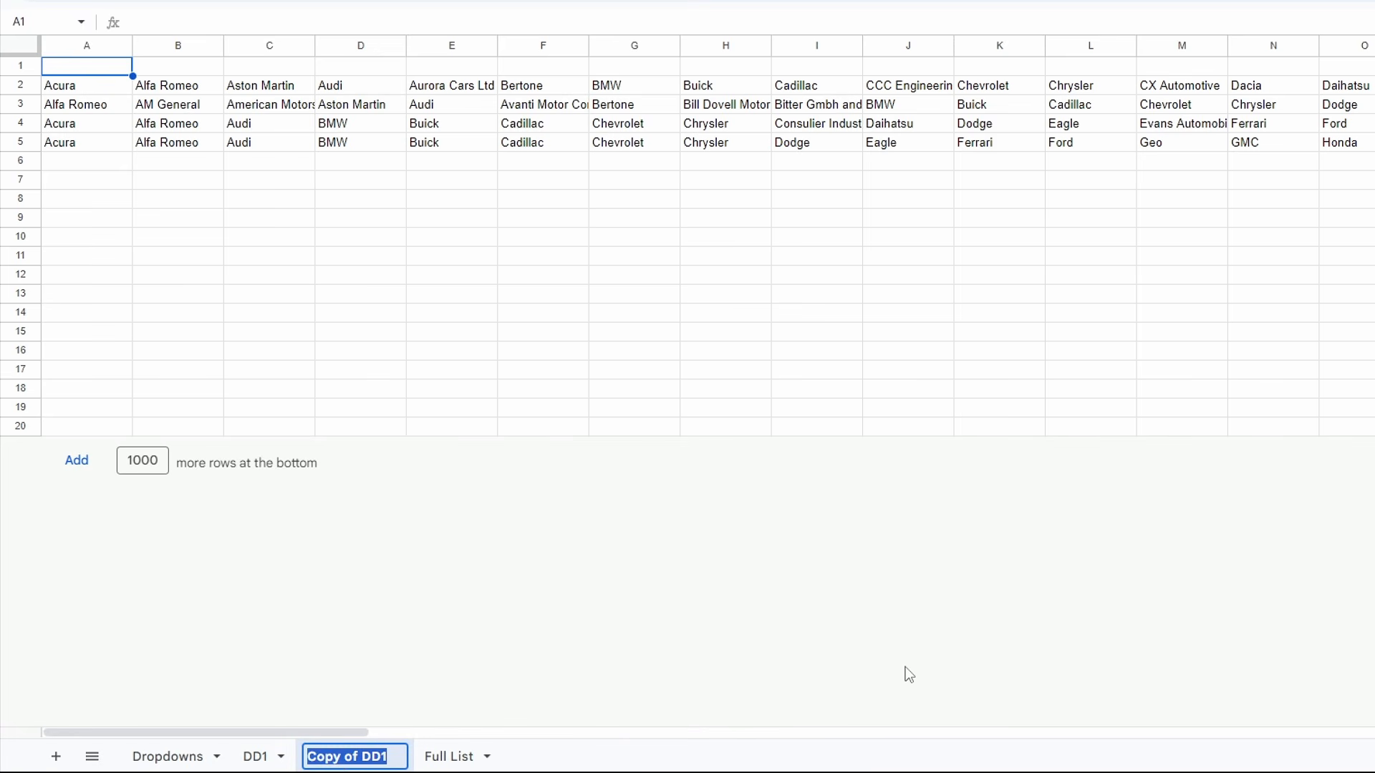
type("dd")
key("Caps_Lock")
key("BackSpace")
key("BackSpace")
type("DD2")
key("Return")
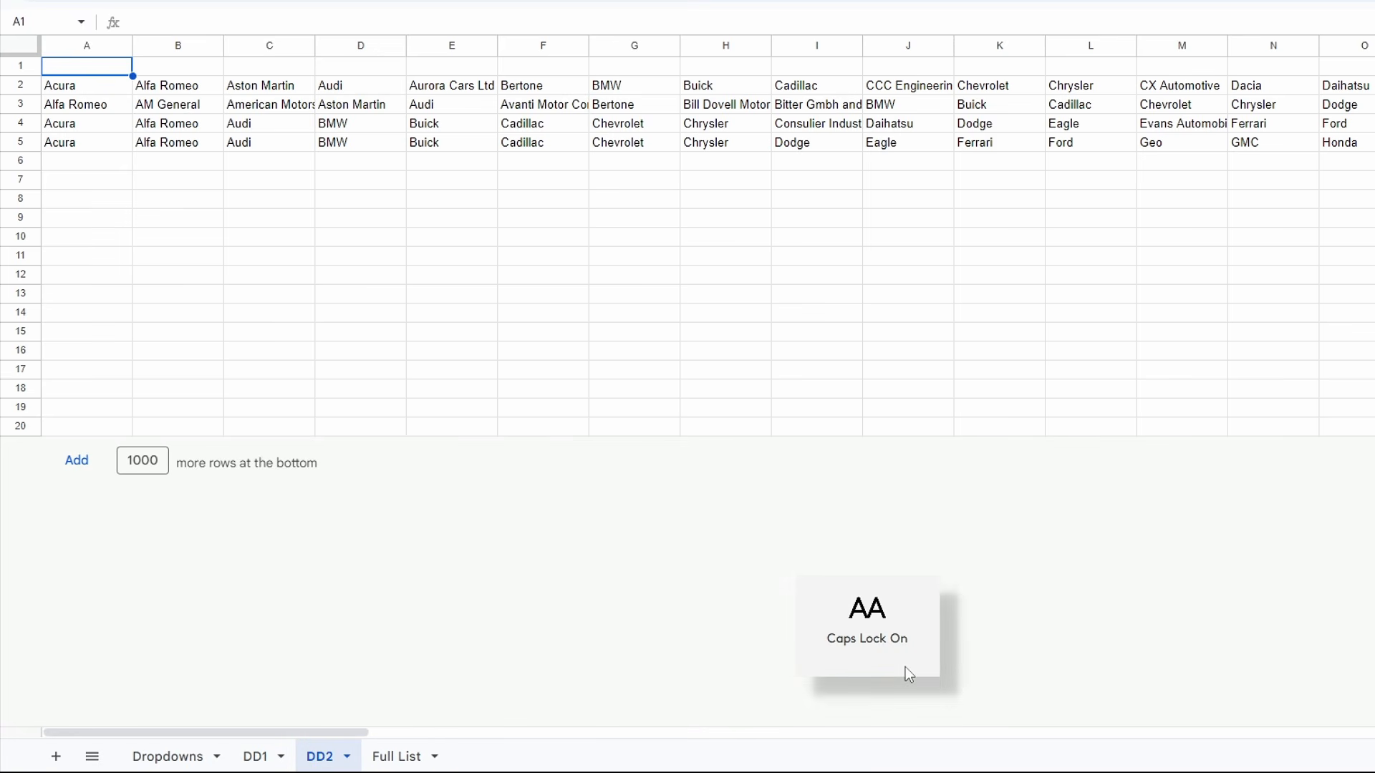
Examine the A2 formula on DD2 against the Make and Model columns of the Full List sheet.
left_click(86, 92)
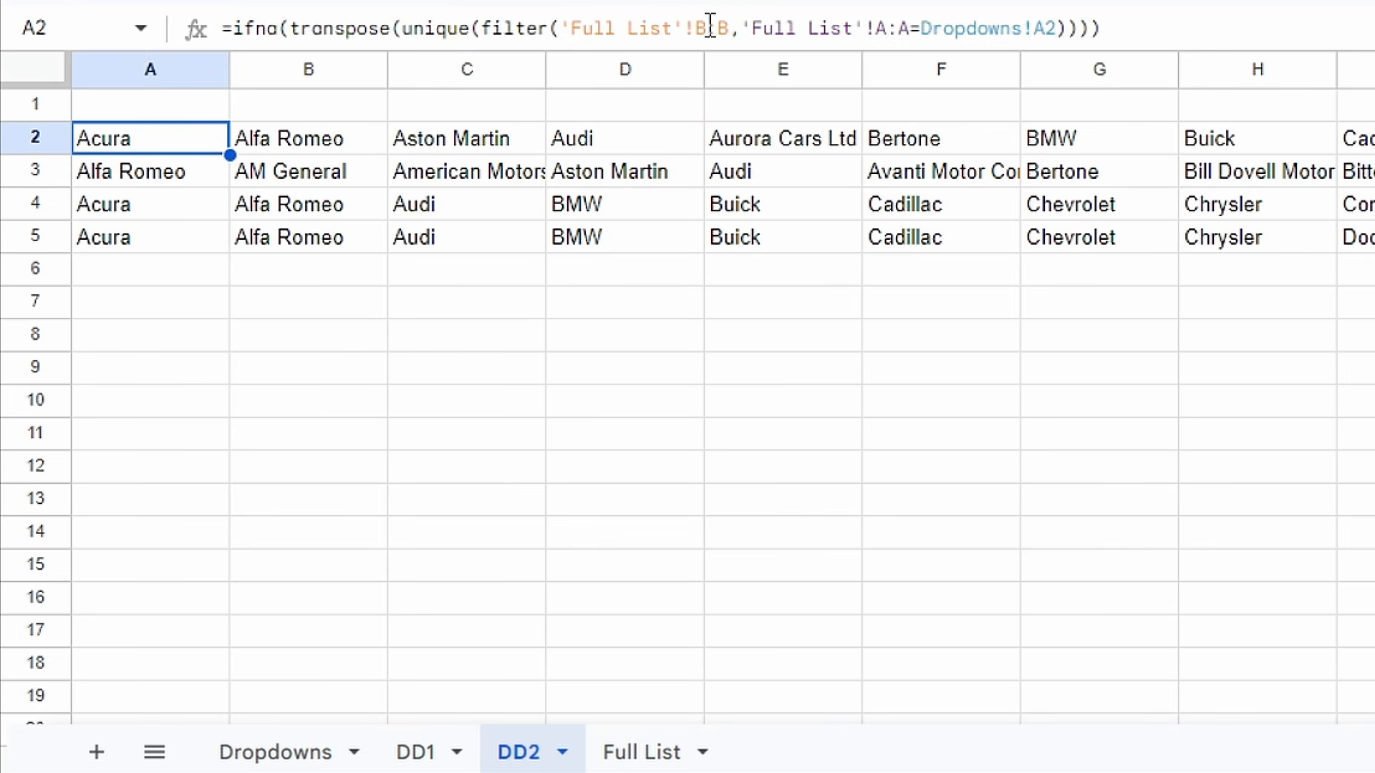
left_click(420, 750)
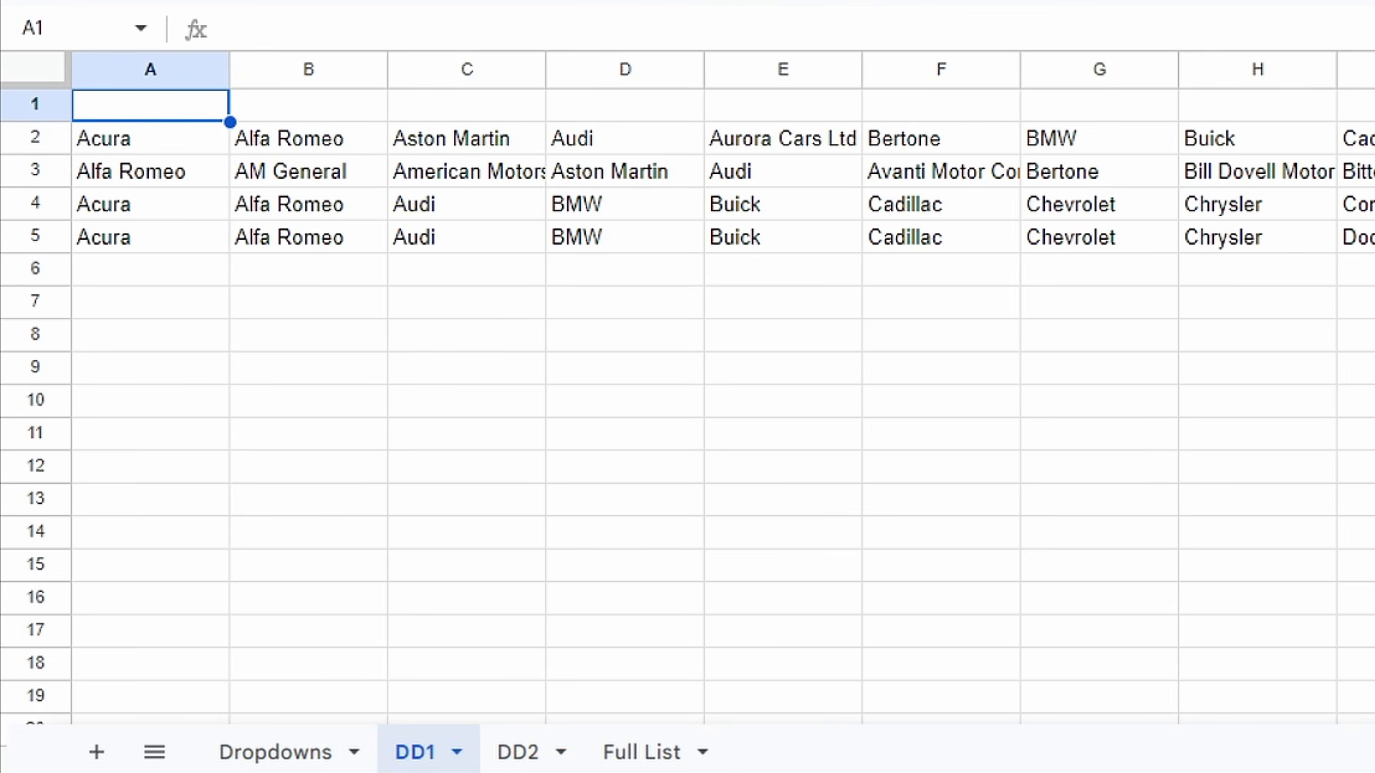
left_click(642, 751)
left_click(304, 73)
left_click(335, 333)
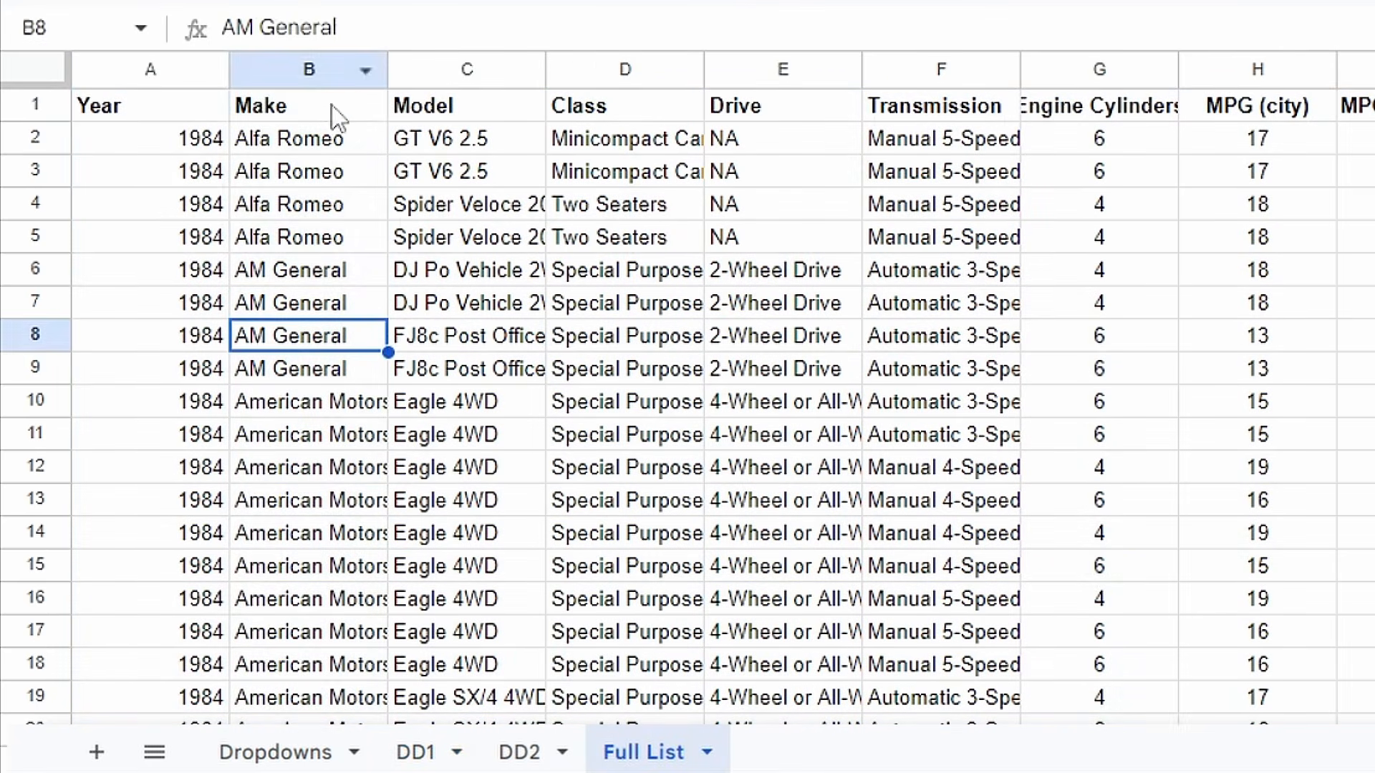
left_click(318, 64)
left_click(438, 64)
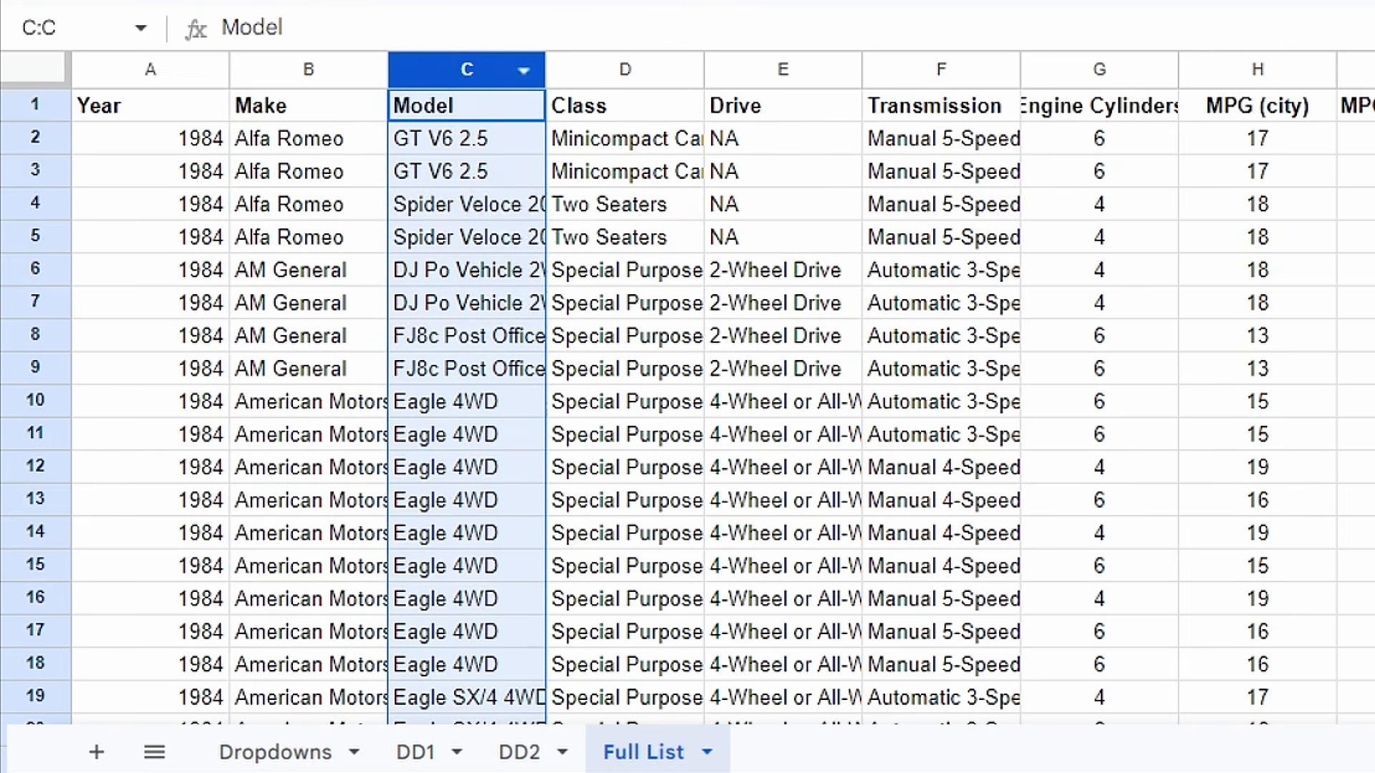
Change the FILTER source range in the A2 formula on DD2 to 'Full List'!C:C.
left_click(518, 752)
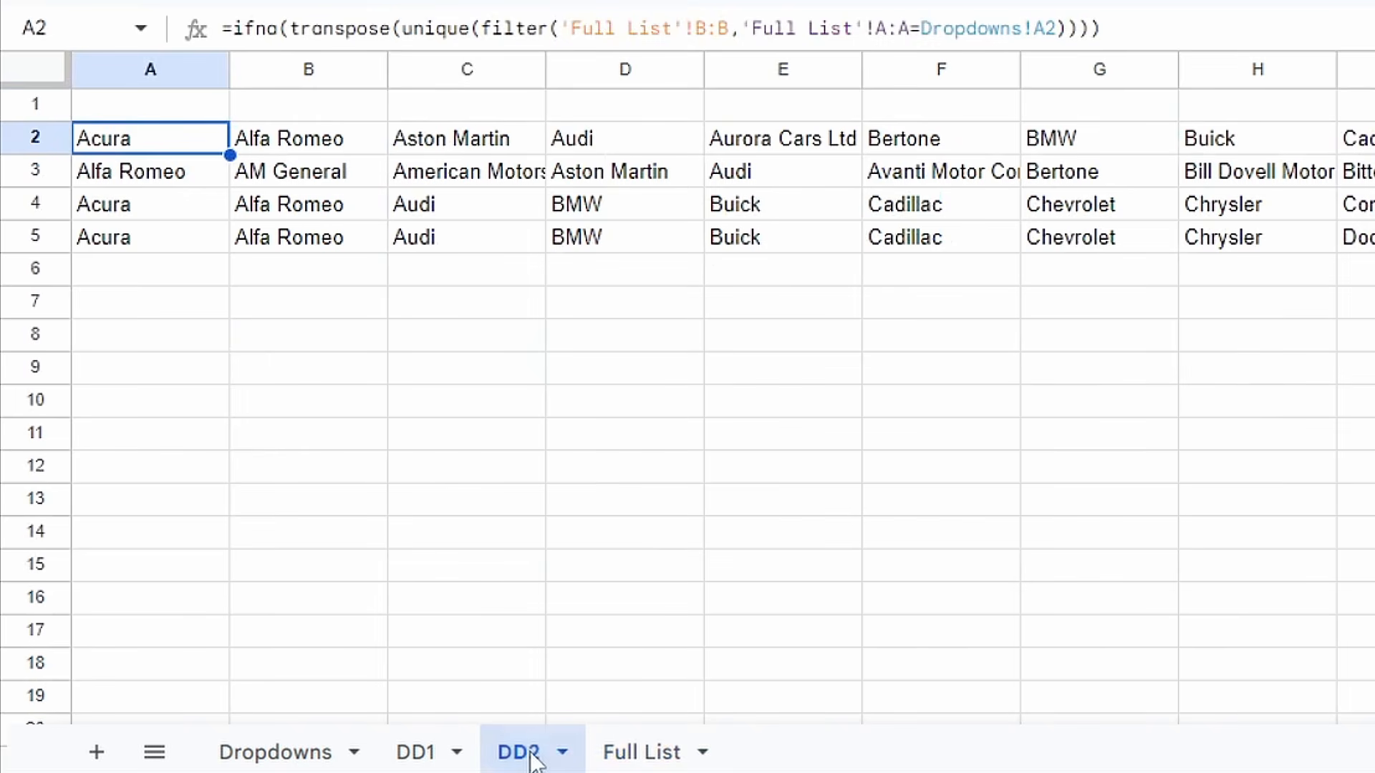
double_click(701, 28)
type("C")
double_click(723, 28)
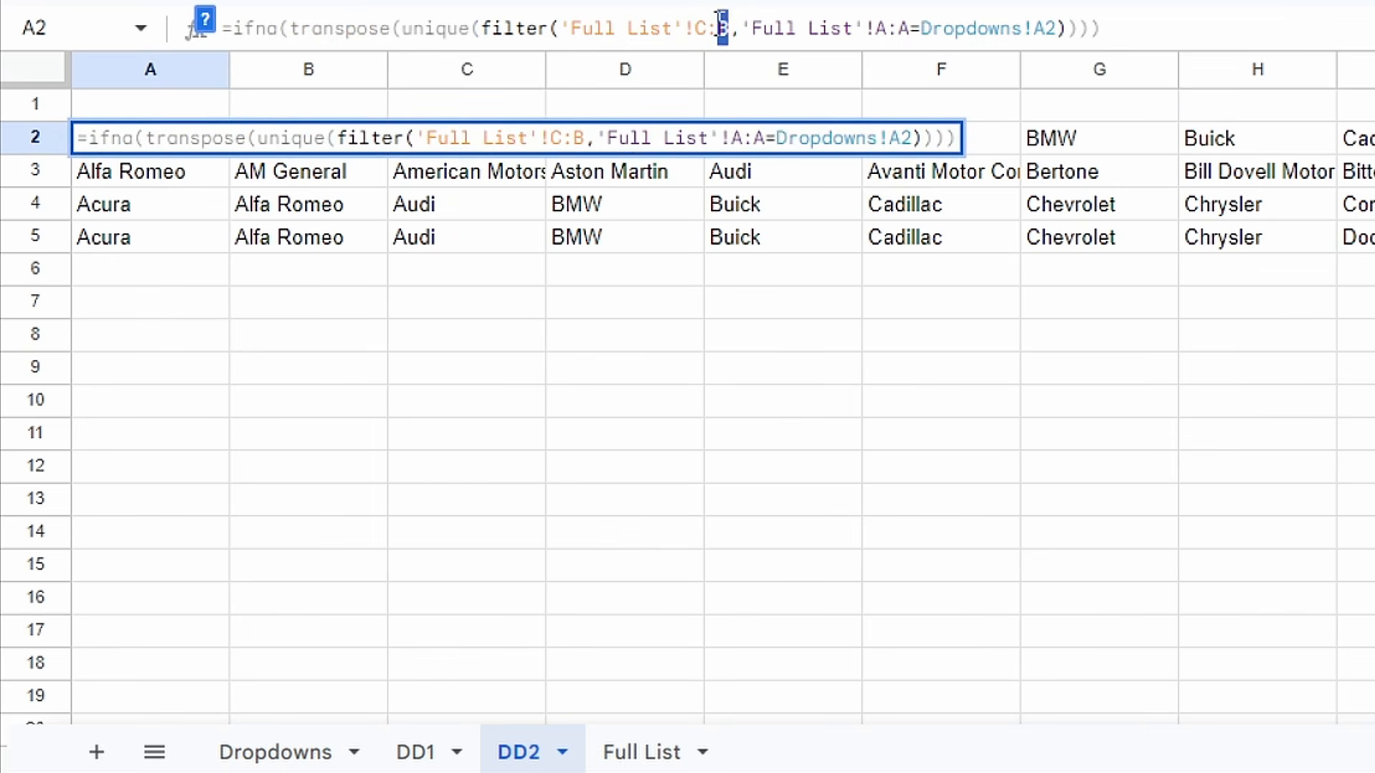
type("C")
left_click_drag(730, 28, 955, 28)
left_click(707, 28)
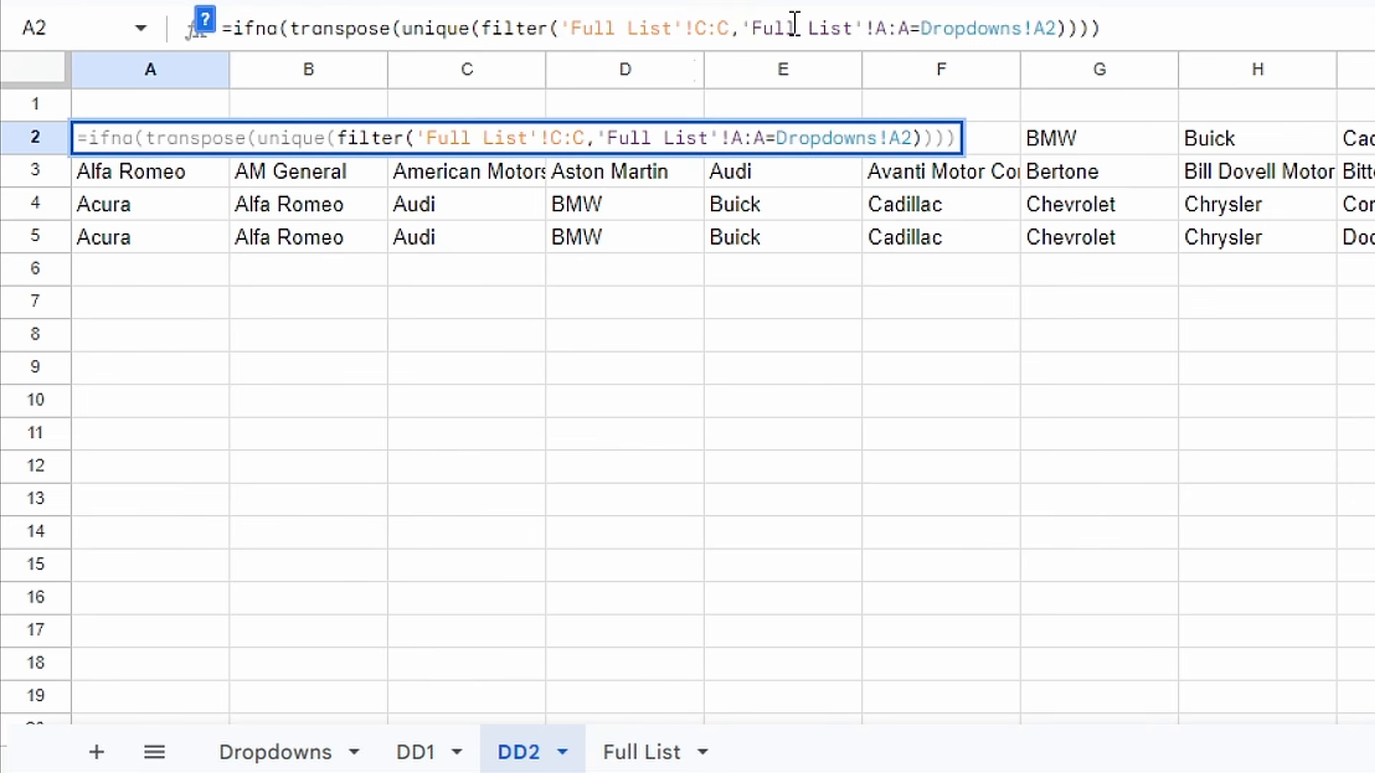
Change the FILTER condition in the A2 formula to 'Full List'!B:B=Dropdowns!B2 and enter the formula.
double_click(879, 29)
type("B")
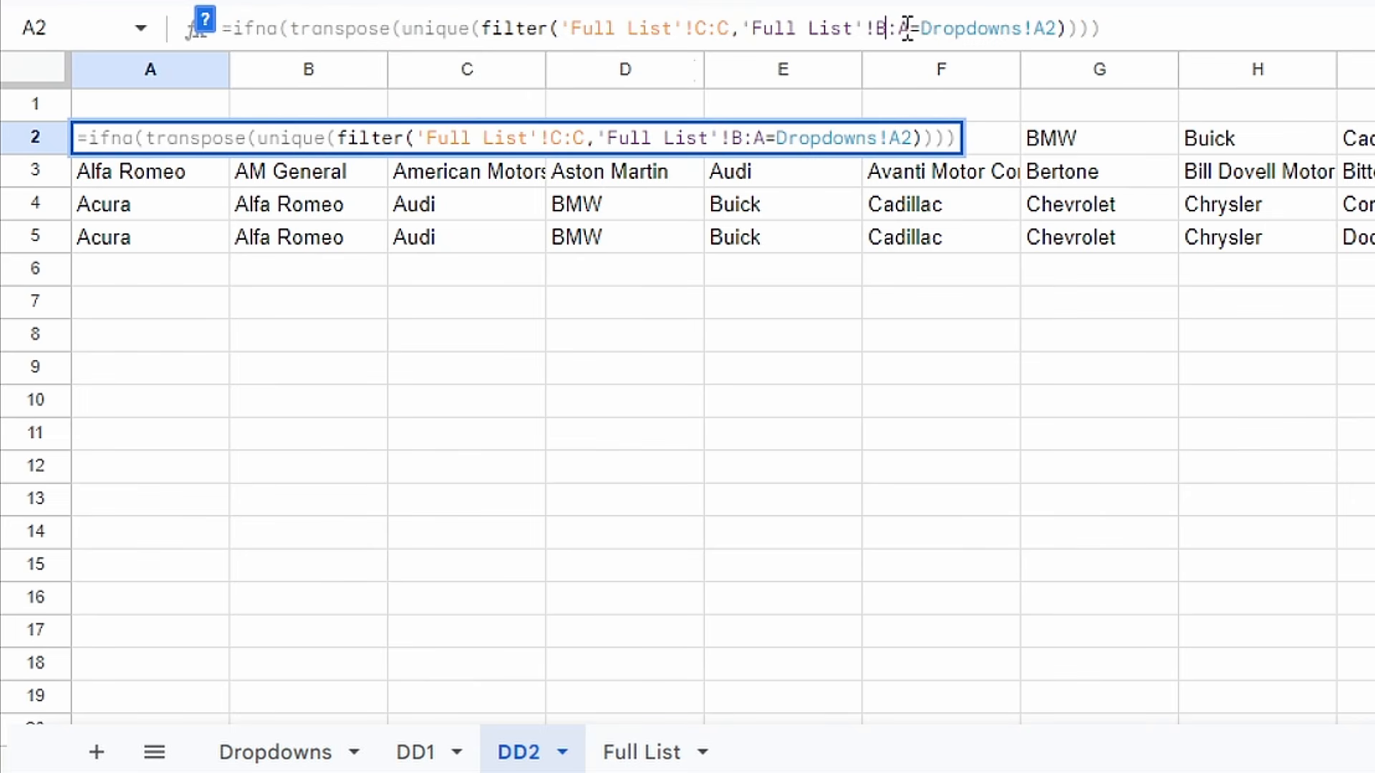
double_click(904, 28)
type("B")
left_click_drag(1031, 28, 1051, 31)
type("B")
key("Return")
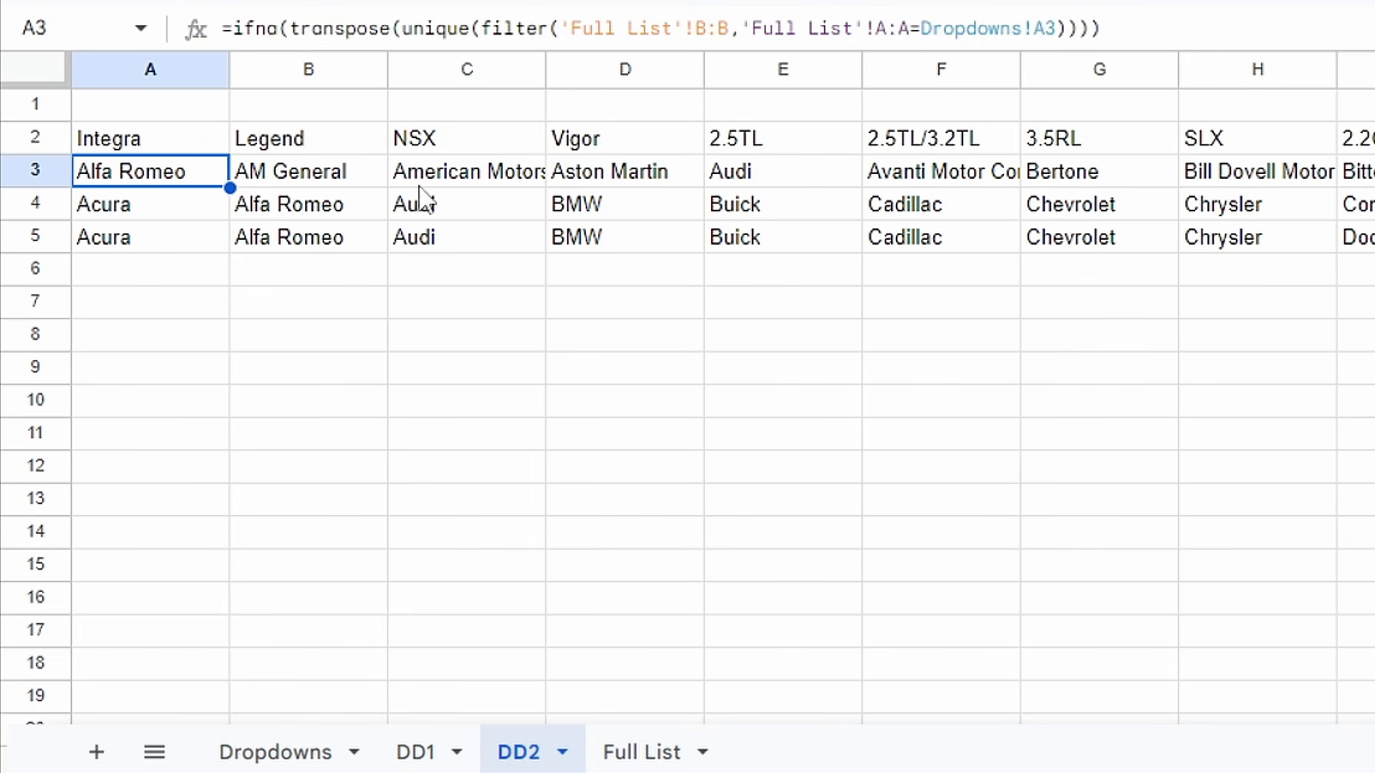
Look over the model names and the formula in row 2 of DD2, then view the Make in B2 on Dropdowns.
left_click(184, 143)
left_click(257, 141)
left_click(497, 143)
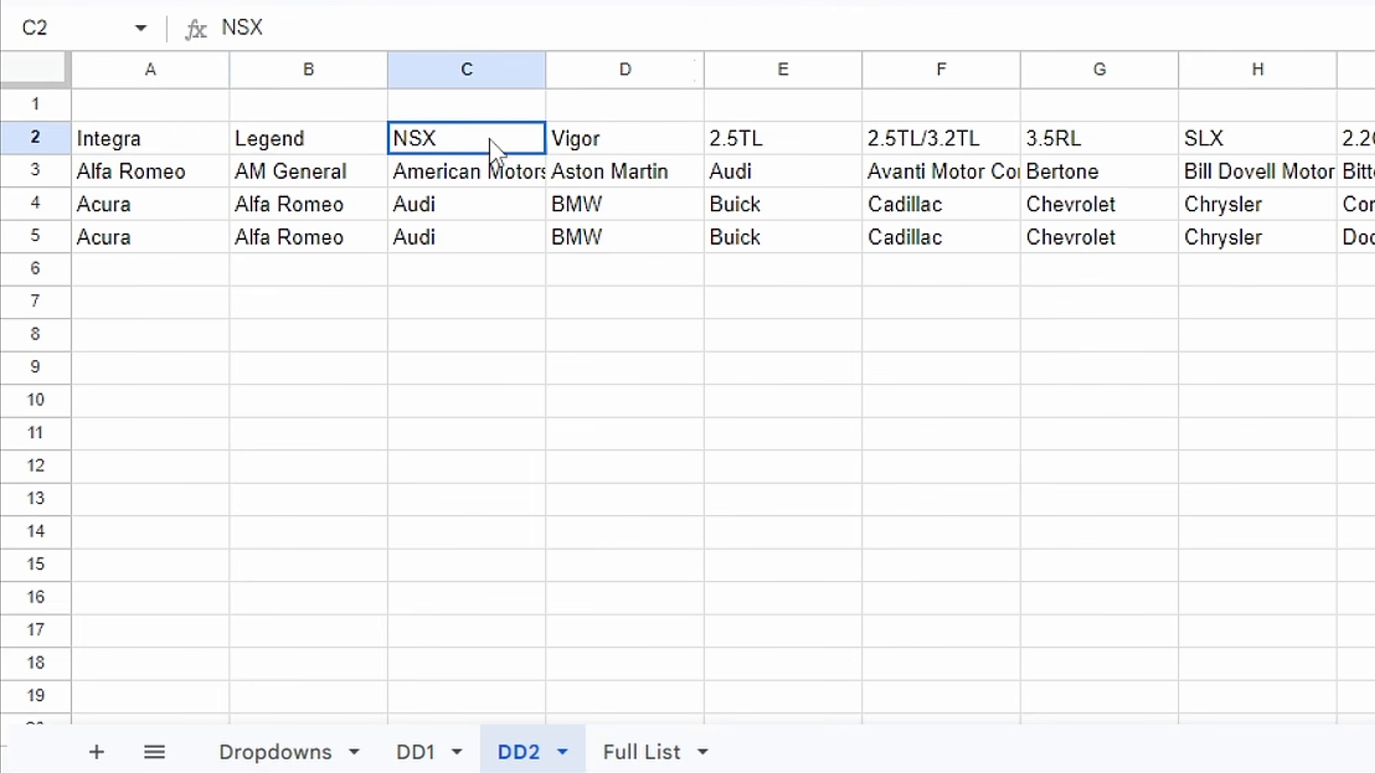
left_click(158, 140)
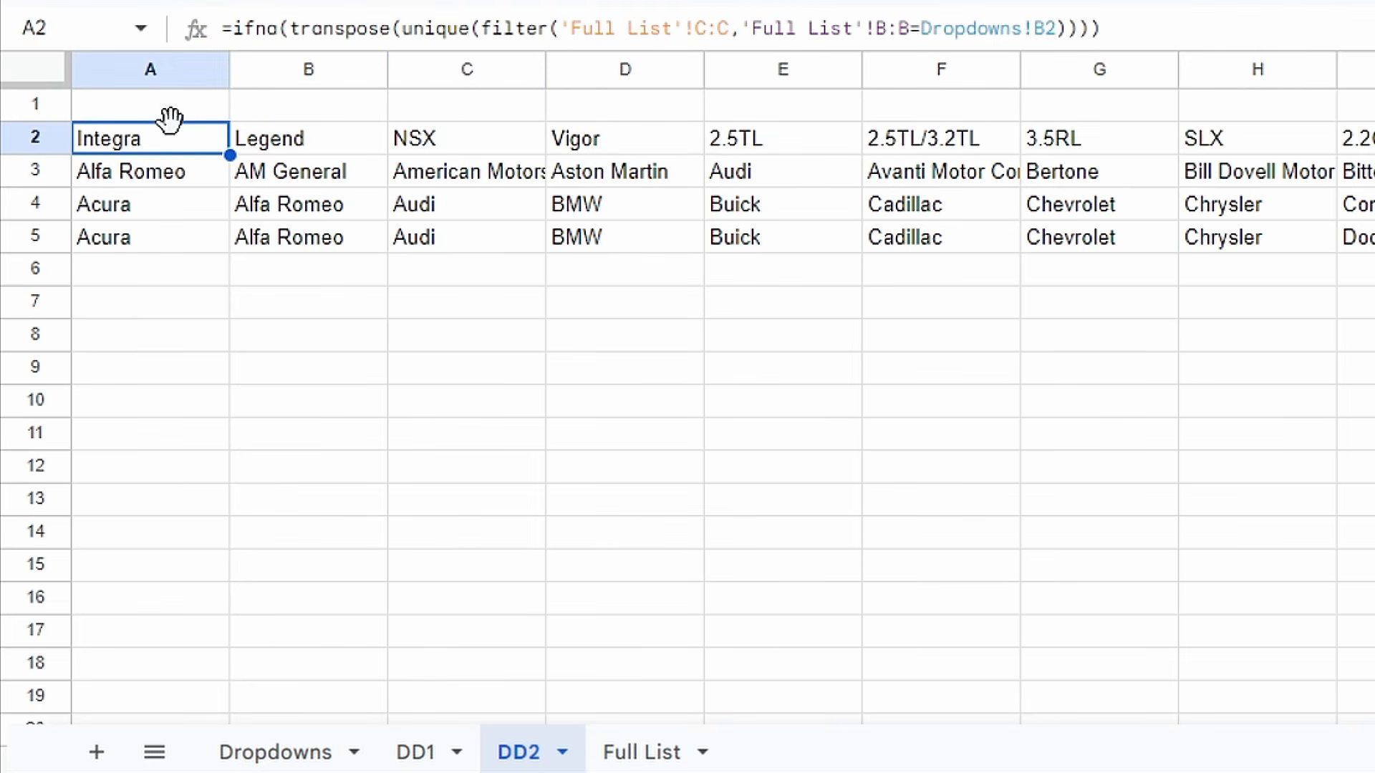
left_click(346, 741)
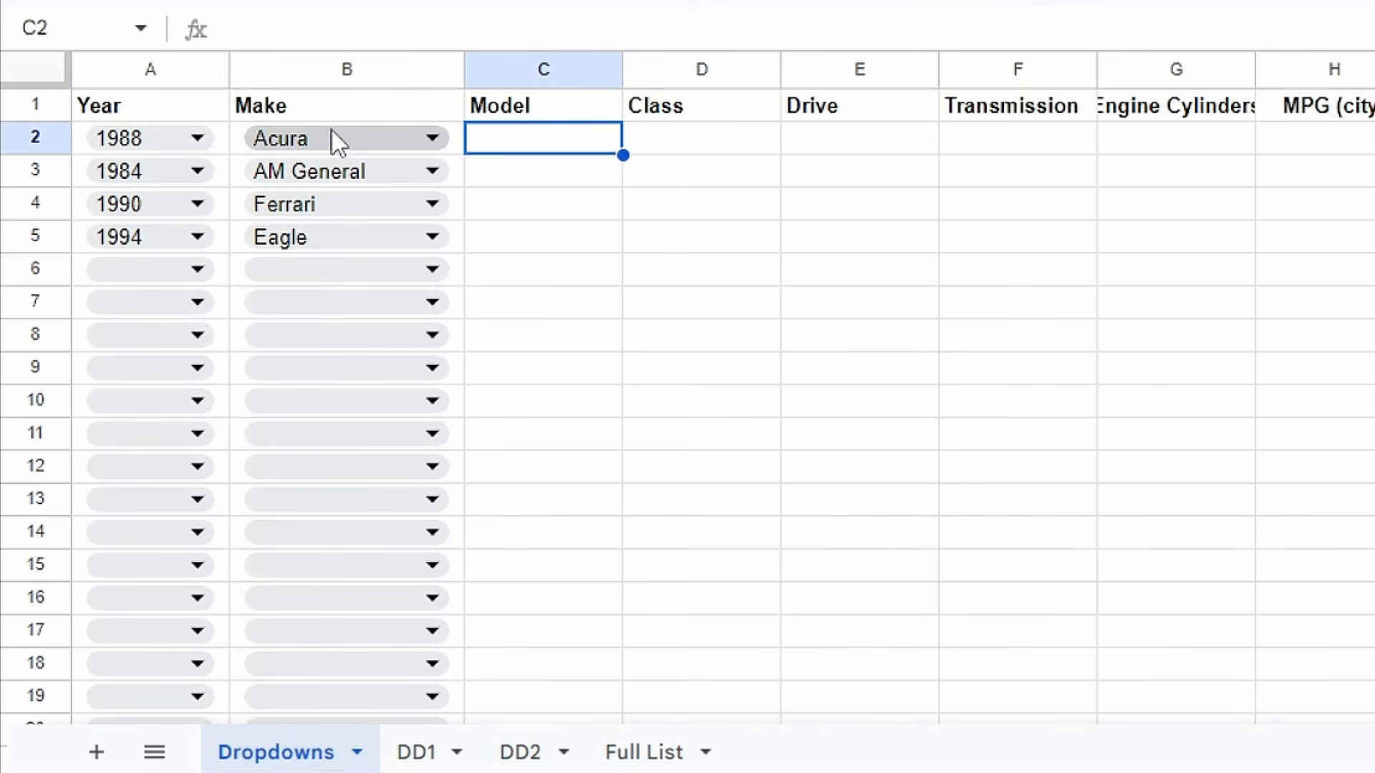
Search the Full List sheet for ACURA and go forward through the matches to the 1987 rows.
left_click(648, 753)
key("ctrl+f")
type("ACURA")
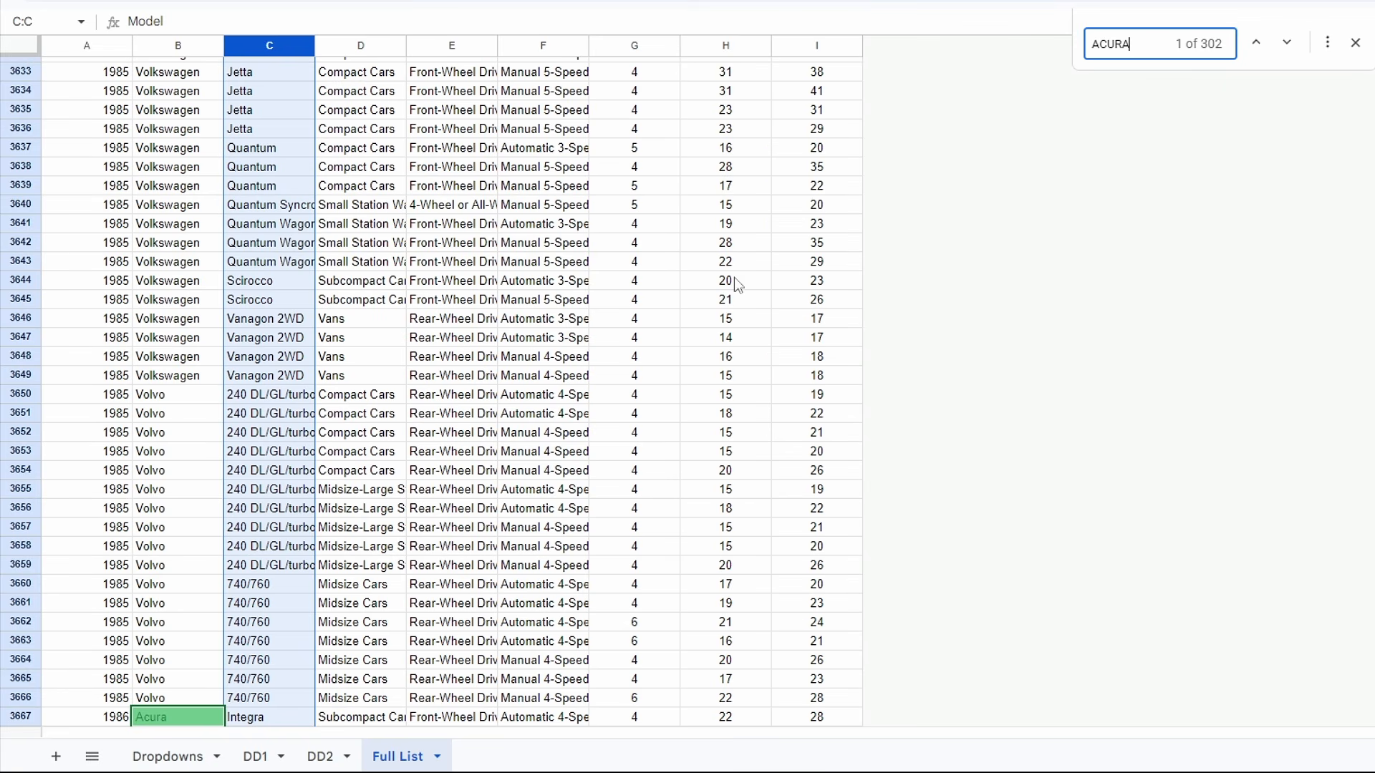
scroll(223, 419, "down", 6)
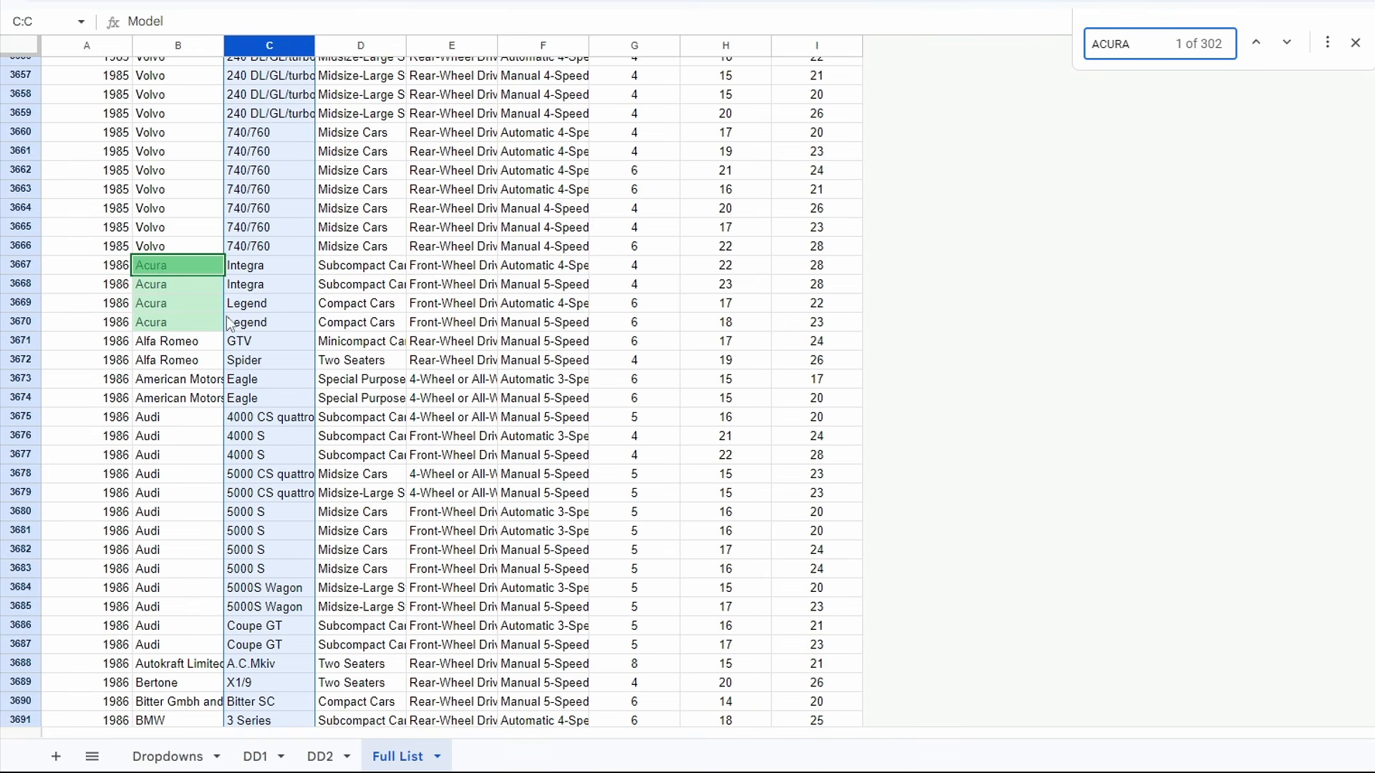
key("Return")
key("Return")
key("Return")
key("Return")
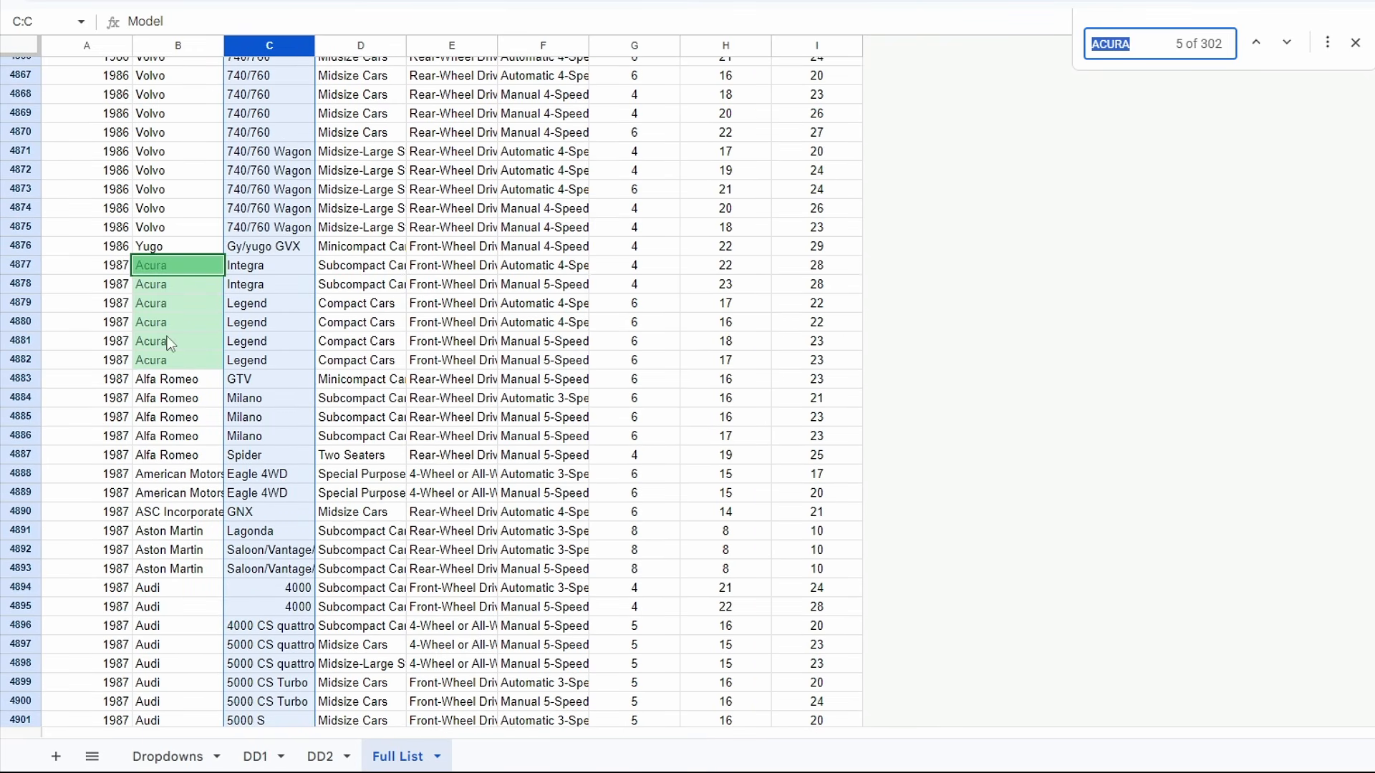
Go backward through the ACURA matches to the 2017 rows and select their Model cells, C36887 to C36899.
left_click(1255, 43)
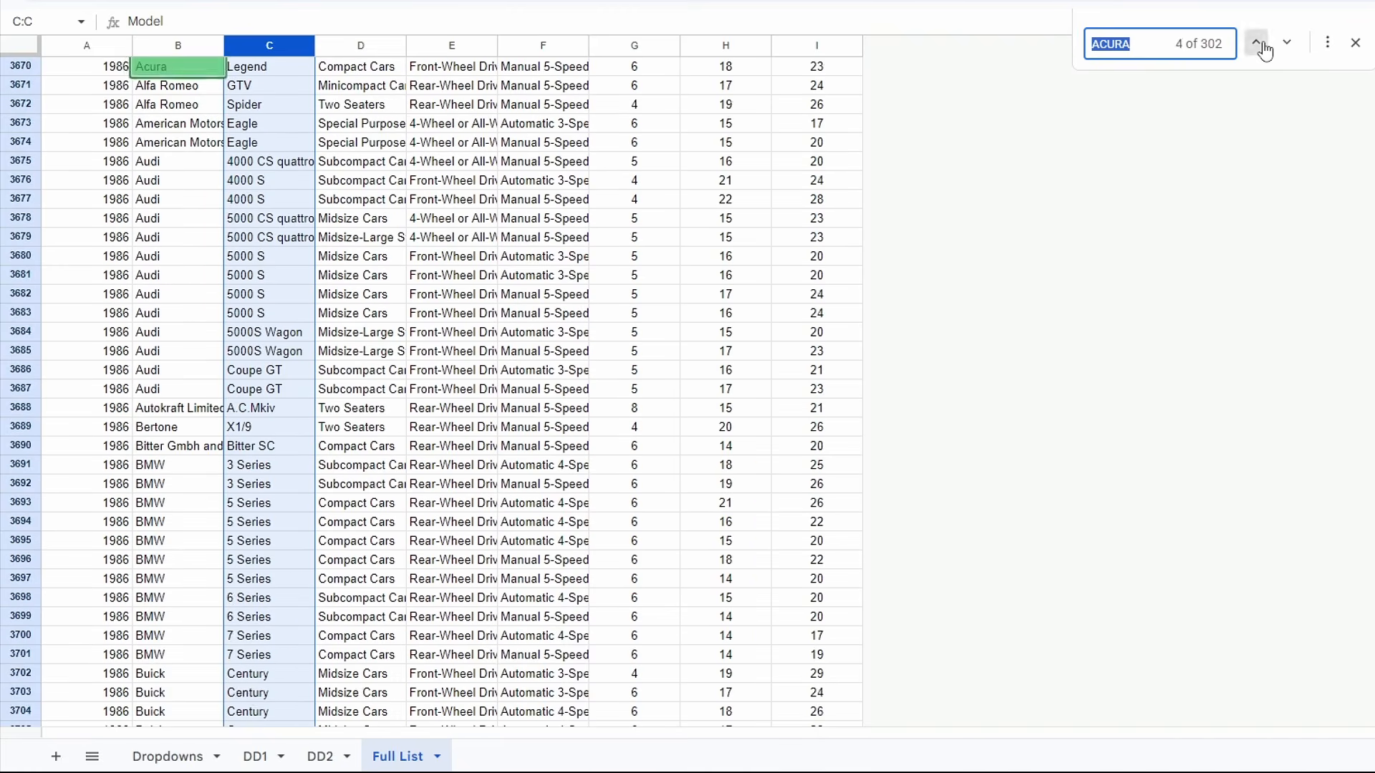
left_click(1255, 43)
left_click(1256, 43)
left_click(1255, 43)
left_click(1256, 43)
left_click(1255, 43)
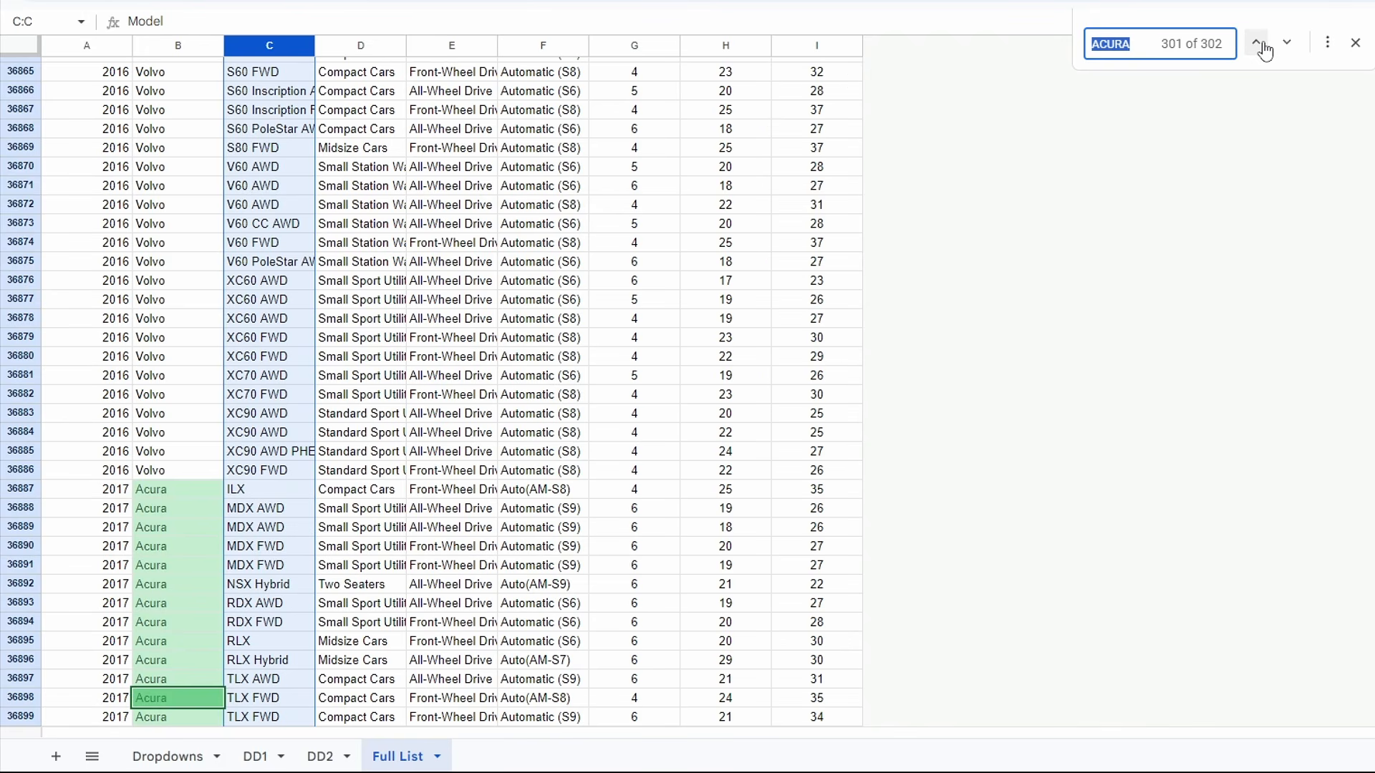
left_click(164, 493)
left_click(242, 494)
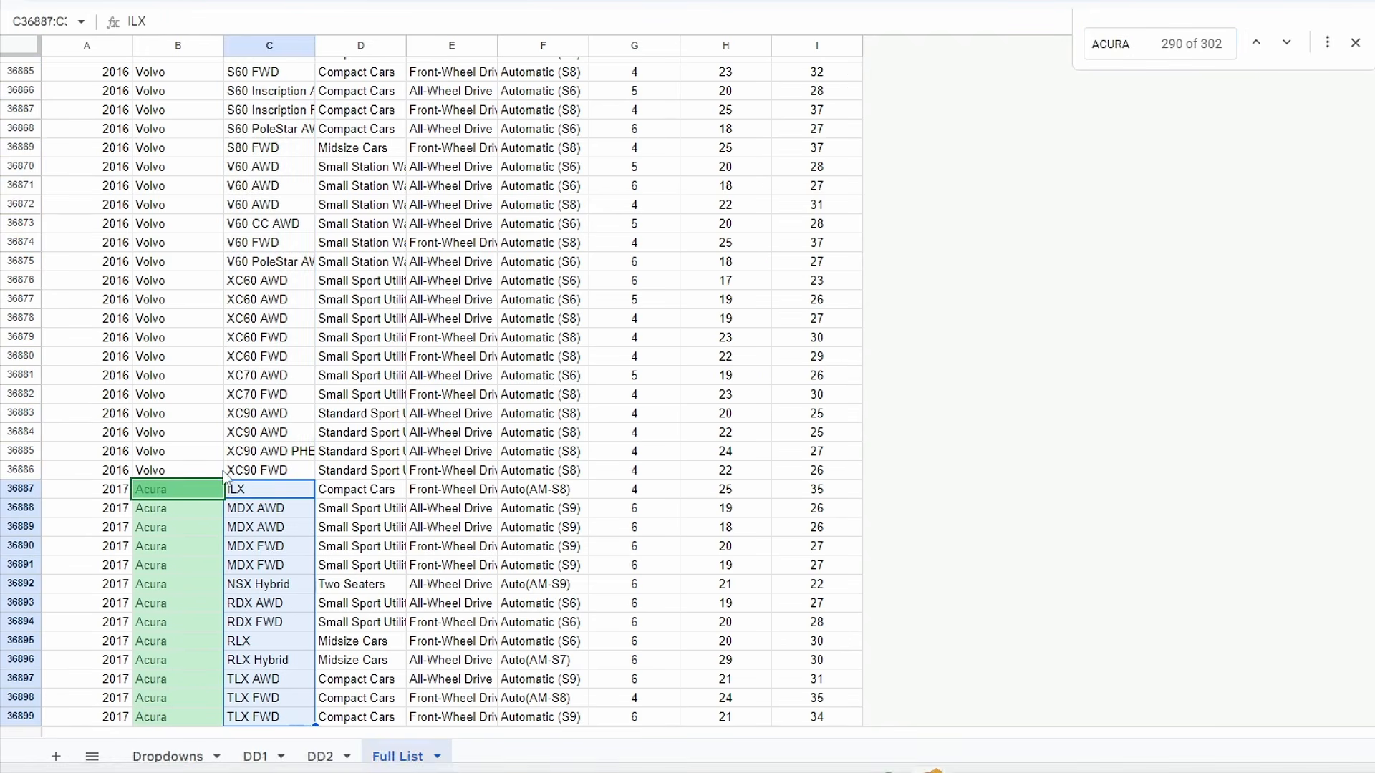
Compare row 2 of DD2 with the Make and Year columns on Full List, then return to DD2.
left_click(320, 756)
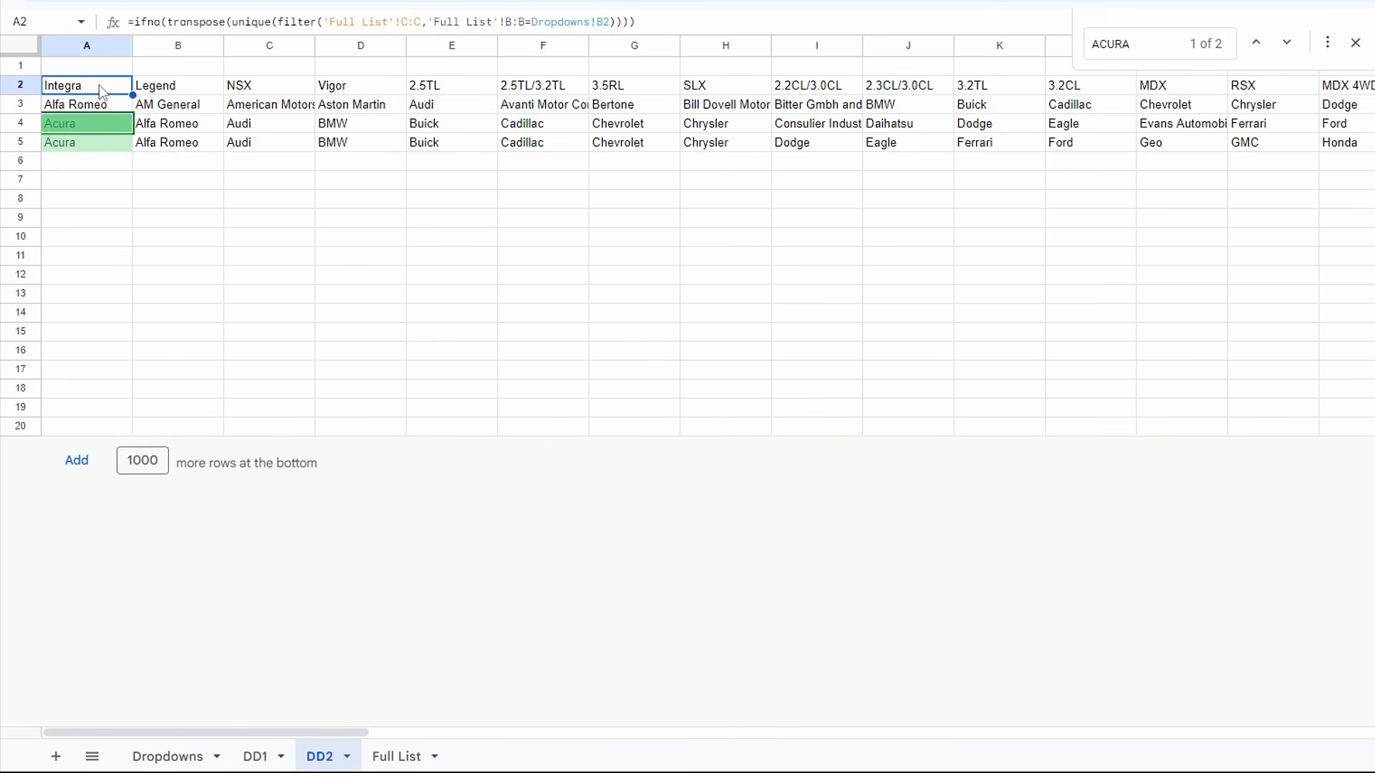
left_click(21, 85)
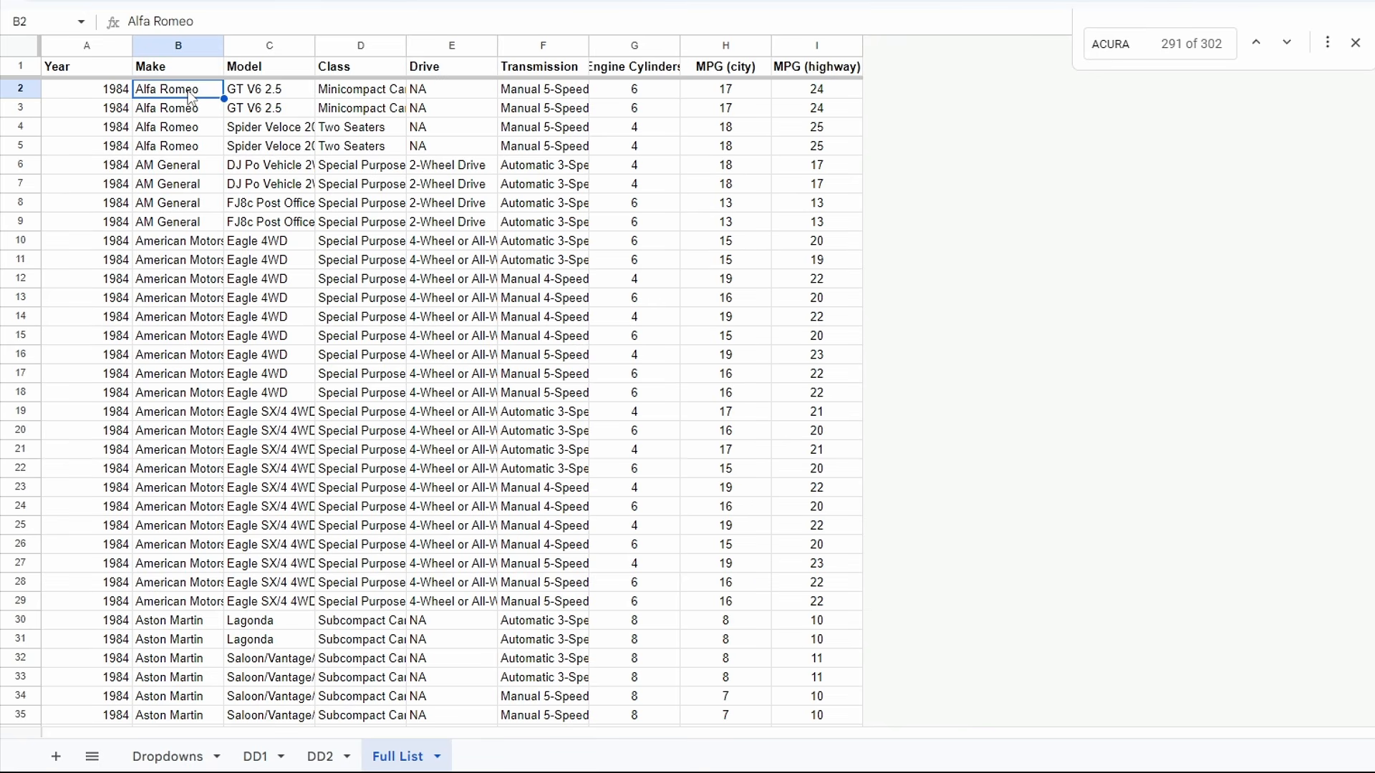
left_click(181, 45)
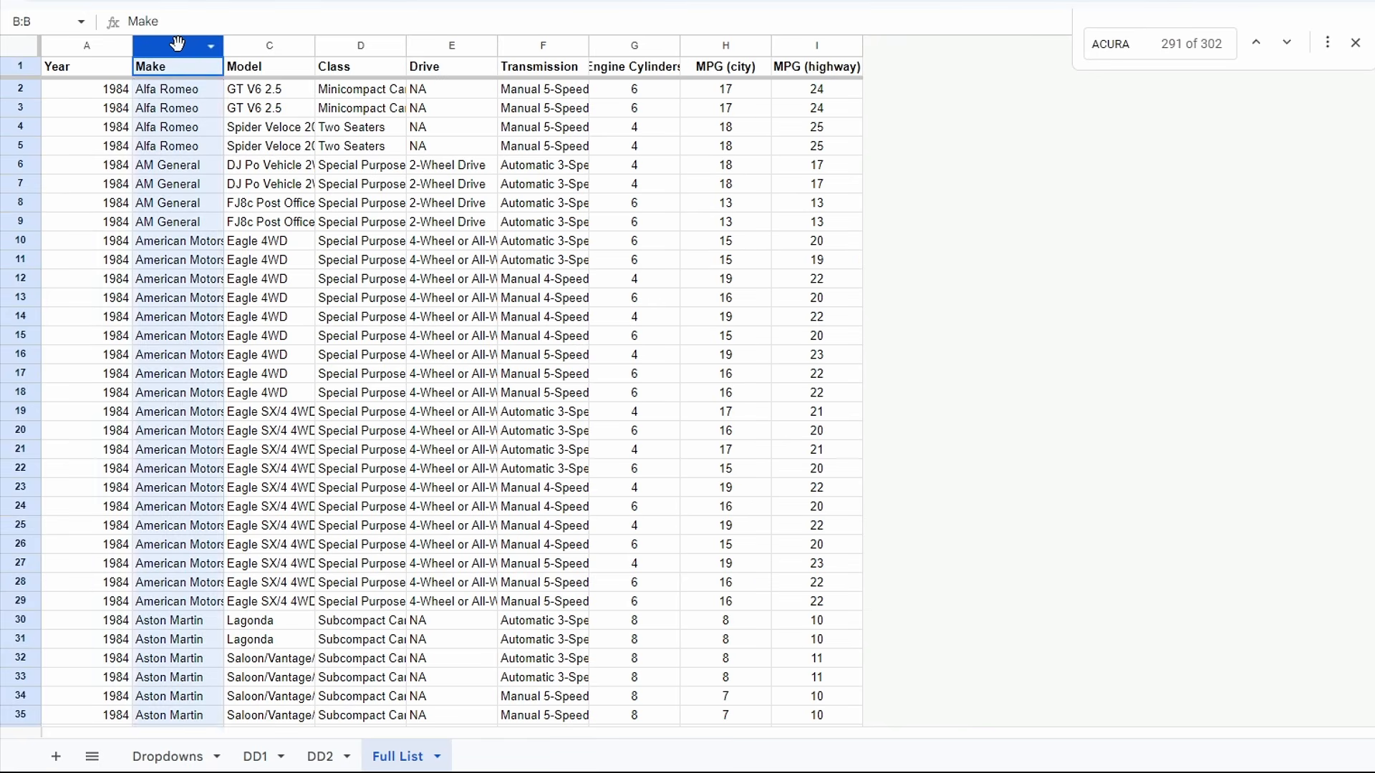
left_click(88, 45)
left_click(320, 756)
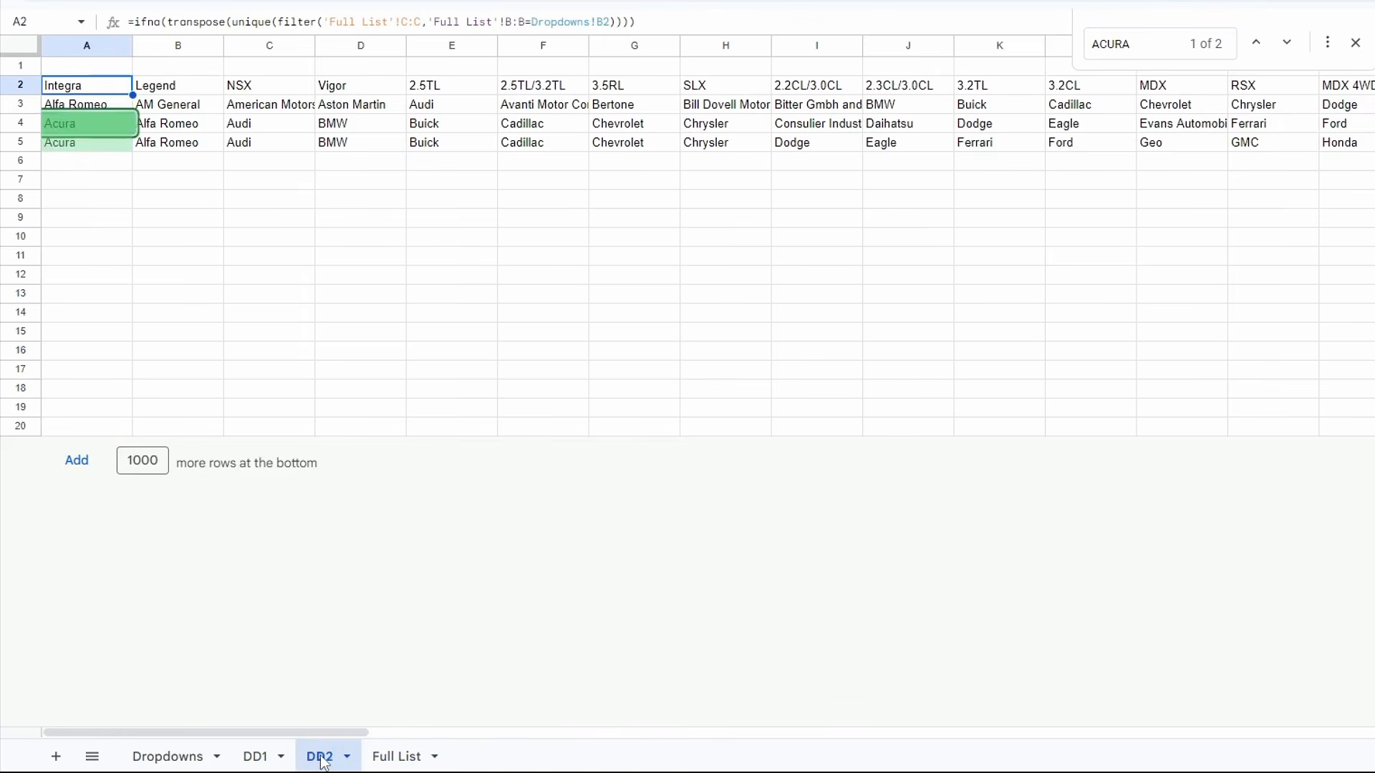
Change the filter condition in DD2's A2 formula to 'Full List'!A:A=Dropdowns!A2.
double_click(842, 27)
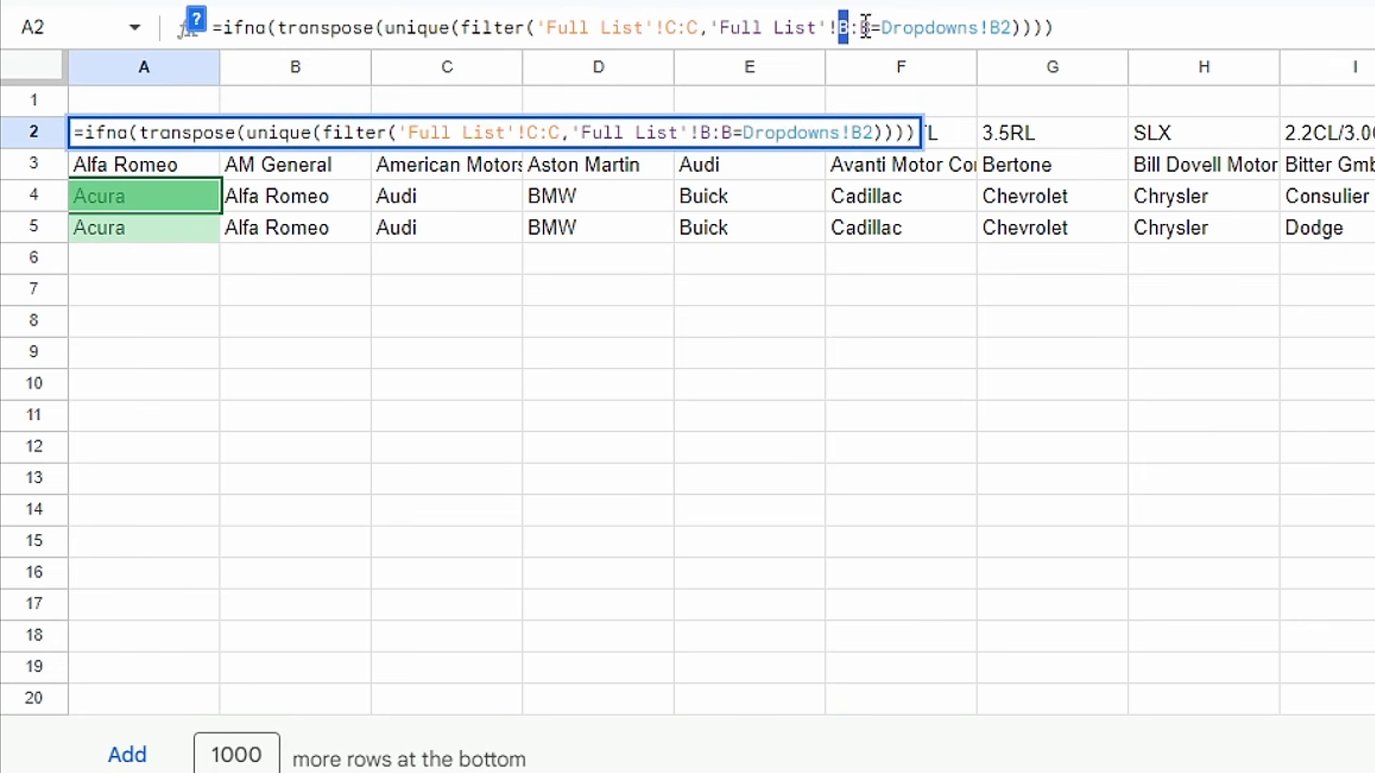
type("A")
double_click(863, 27)
type("A")
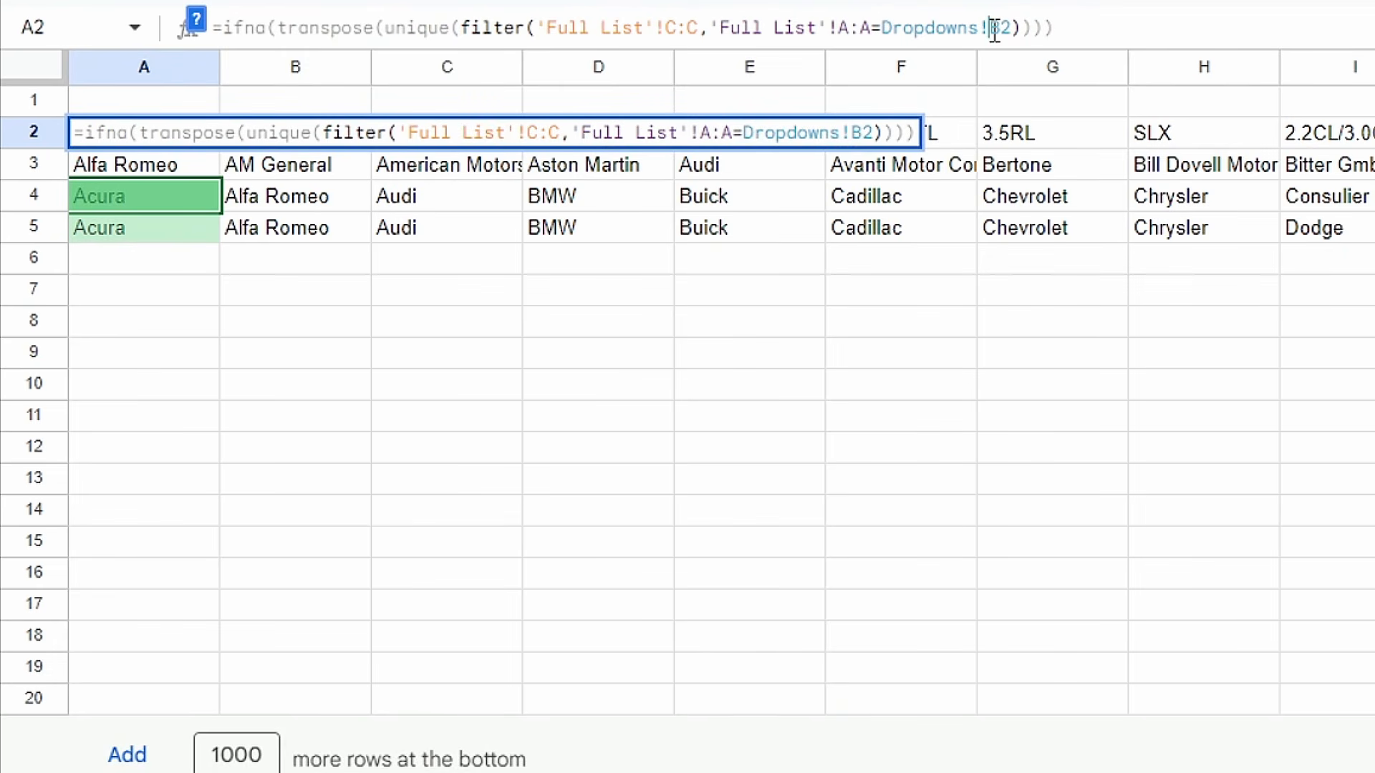
left_click(994, 27)
type("A")
key("Delete")
Copy the year condition within the A2 formula and adapt the copy into a second condition, 'Full List'!B:B=Dropdowns!B2.
left_click_drag(1010, 28, 698, 28)
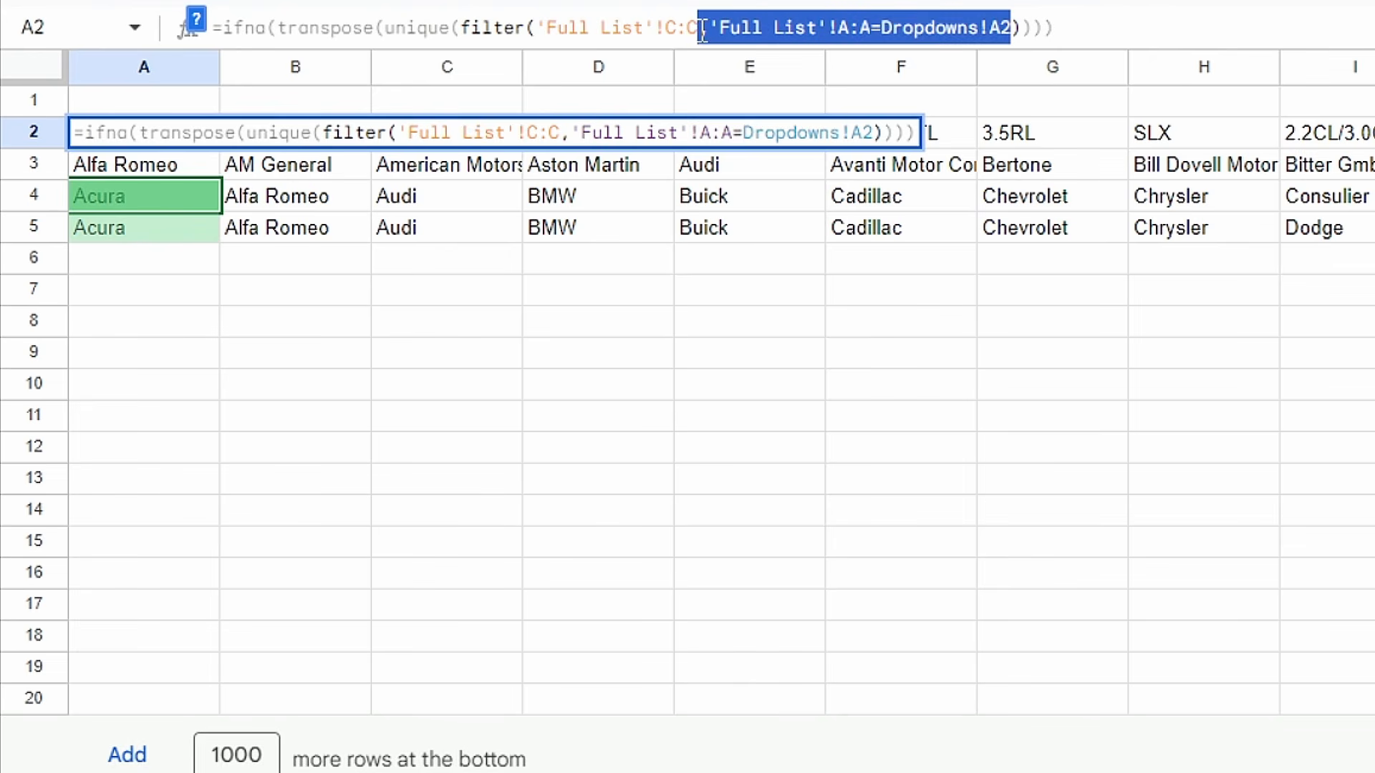
key("ctrl+c")
left_click(1015, 28)
key("ctrl+v")
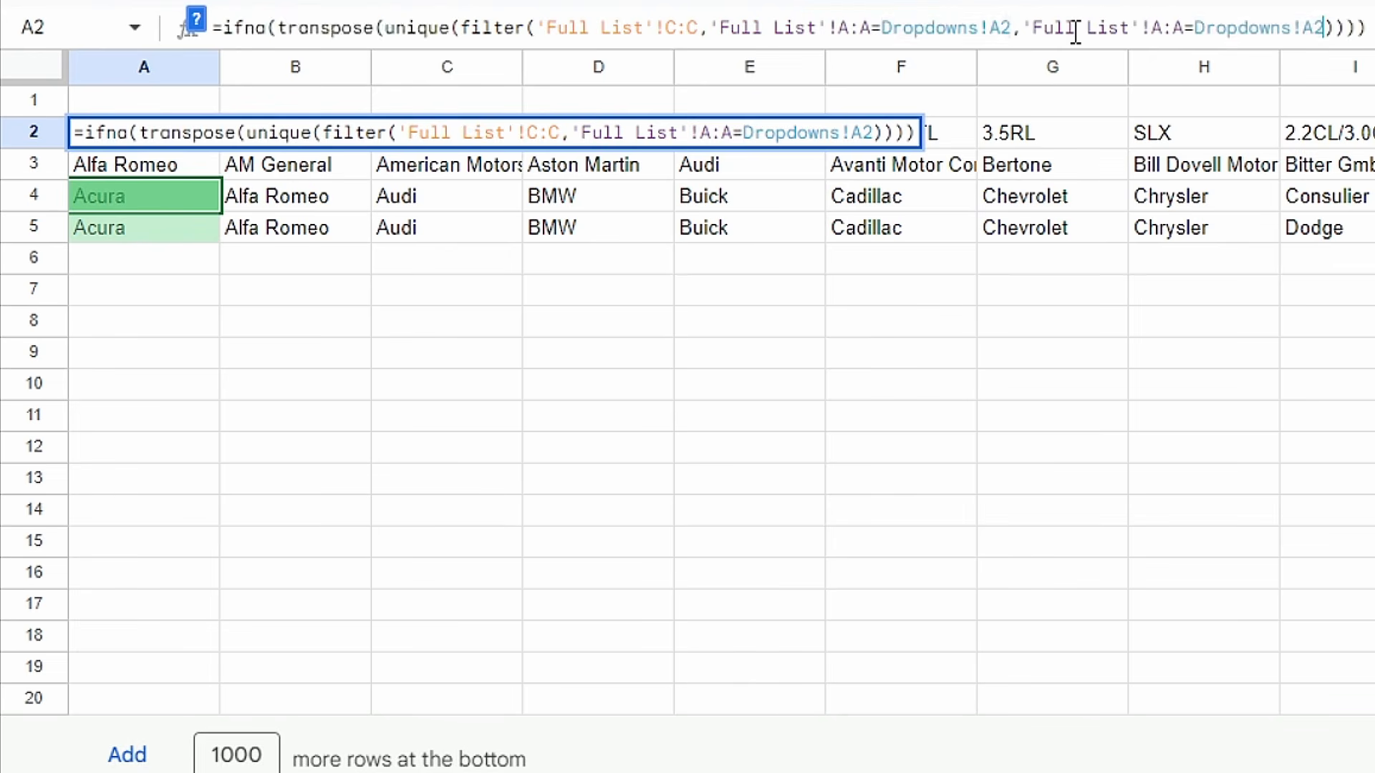
left_click_drag(1151, 29, 1182, 30)
type("B:B")
left_click_drag(1302, 28, 1314, 38)
type("B")
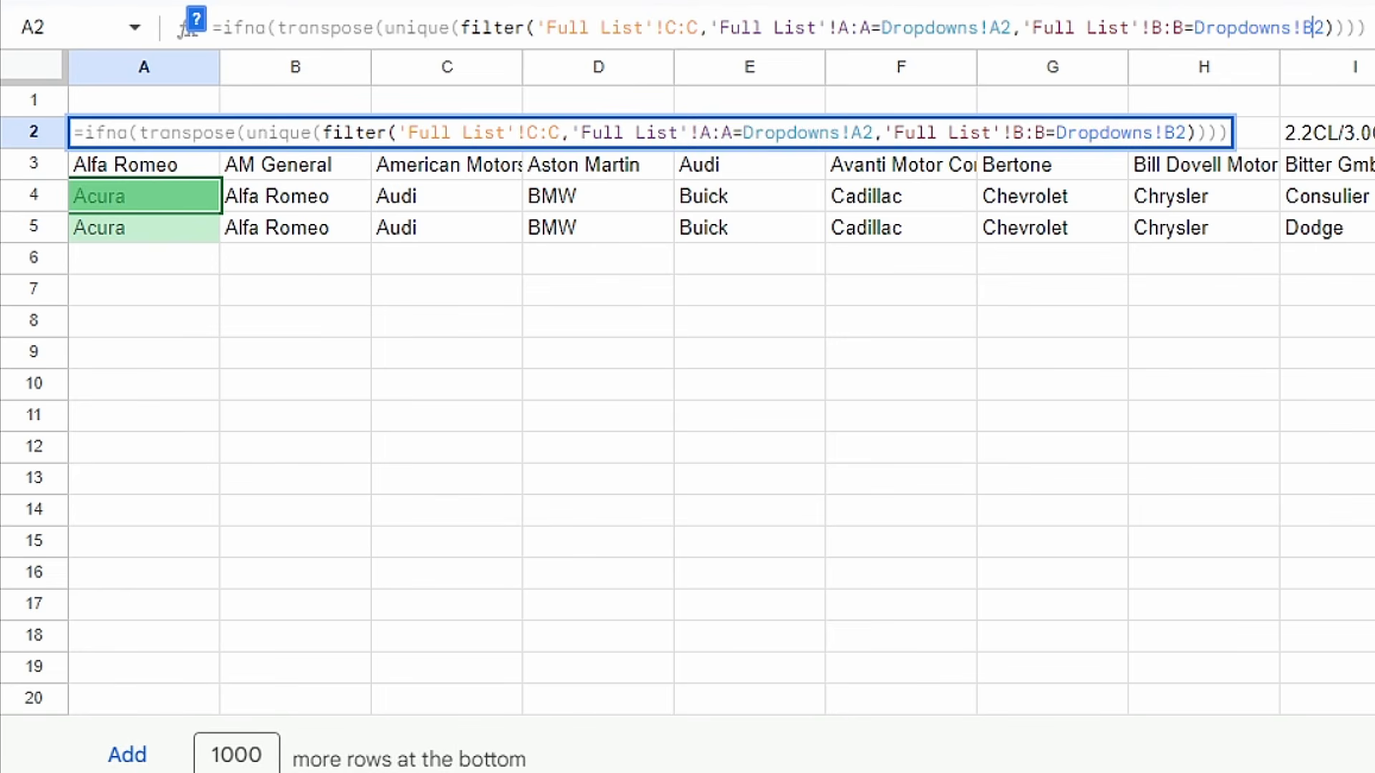
key("Return")
key("Up")
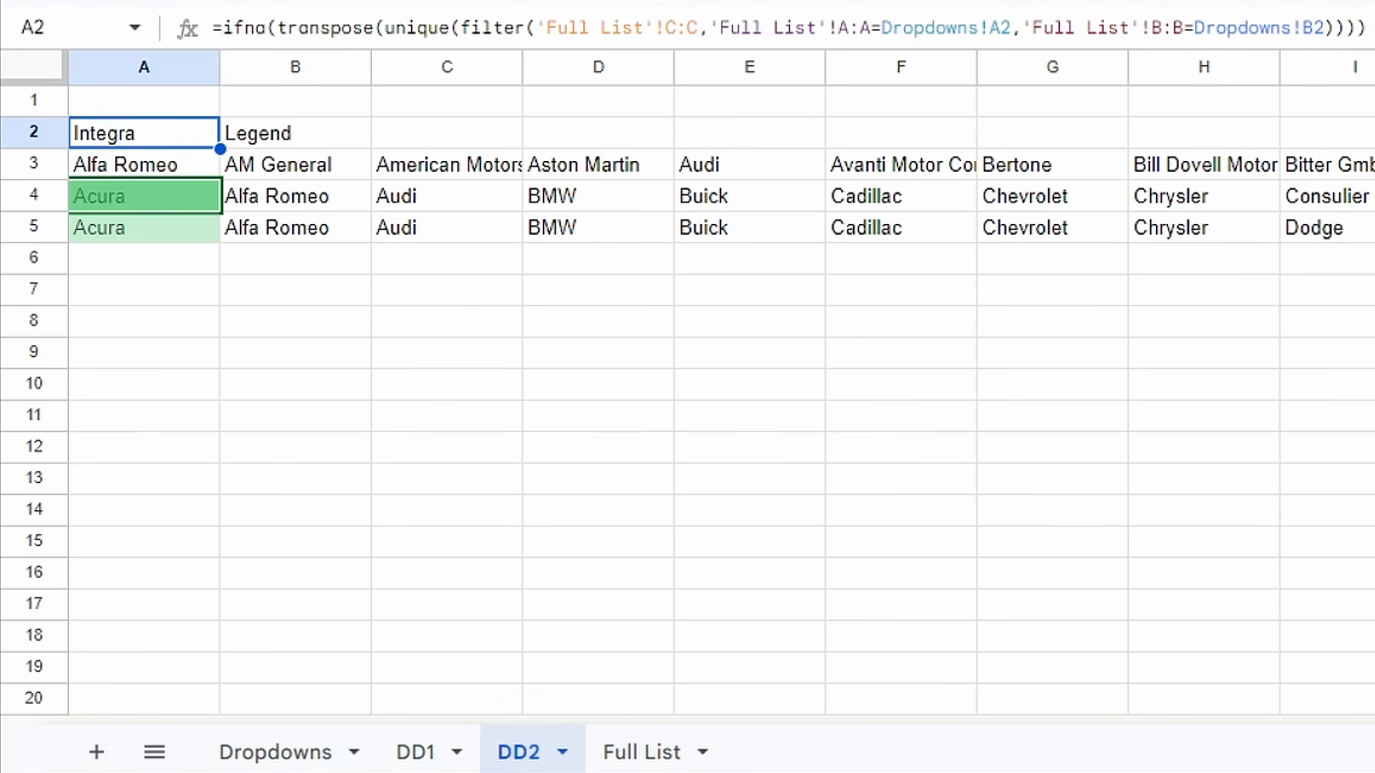
Check row 2 of Dropdowns against the filtered models, then fill the DD2 formula from A2 down to A20.
left_click(276, 751)
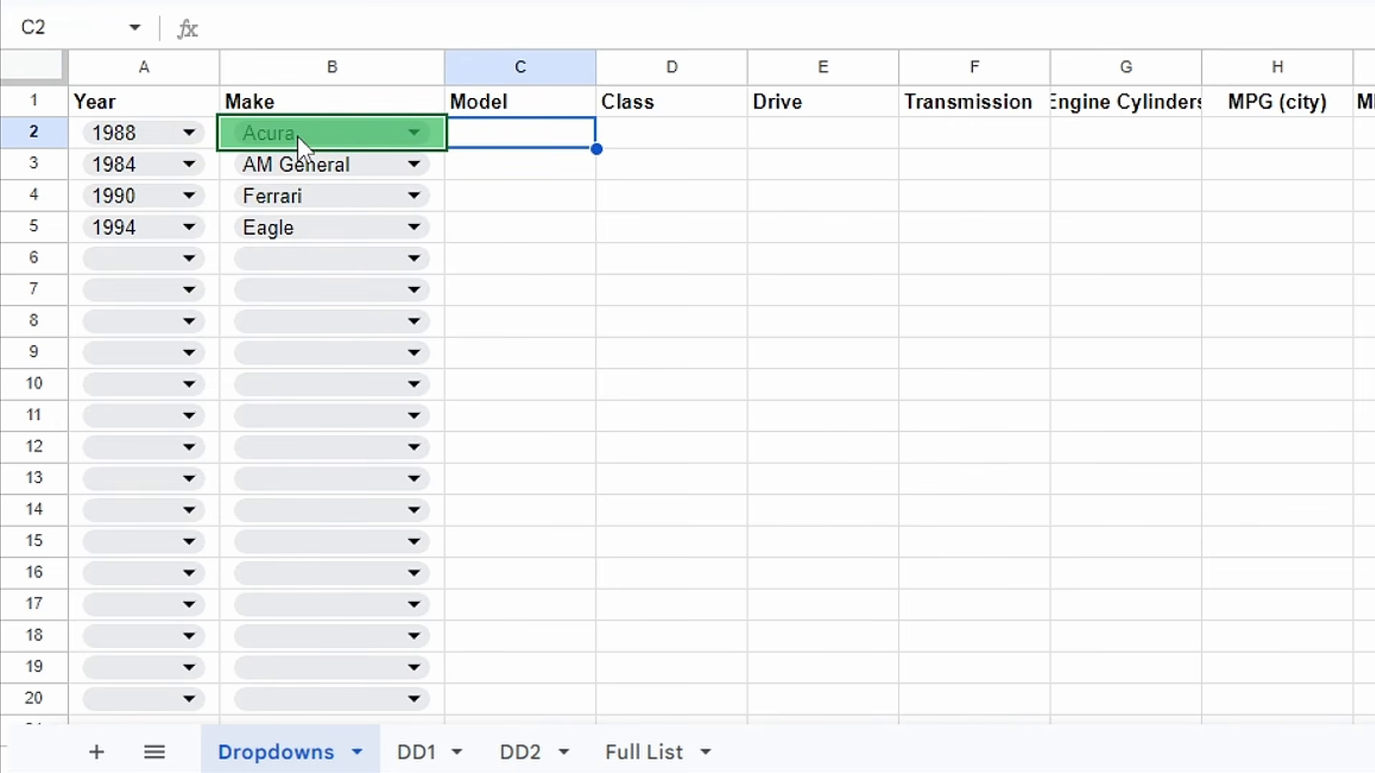
left_click(602, 751)
left_click(520, 752)
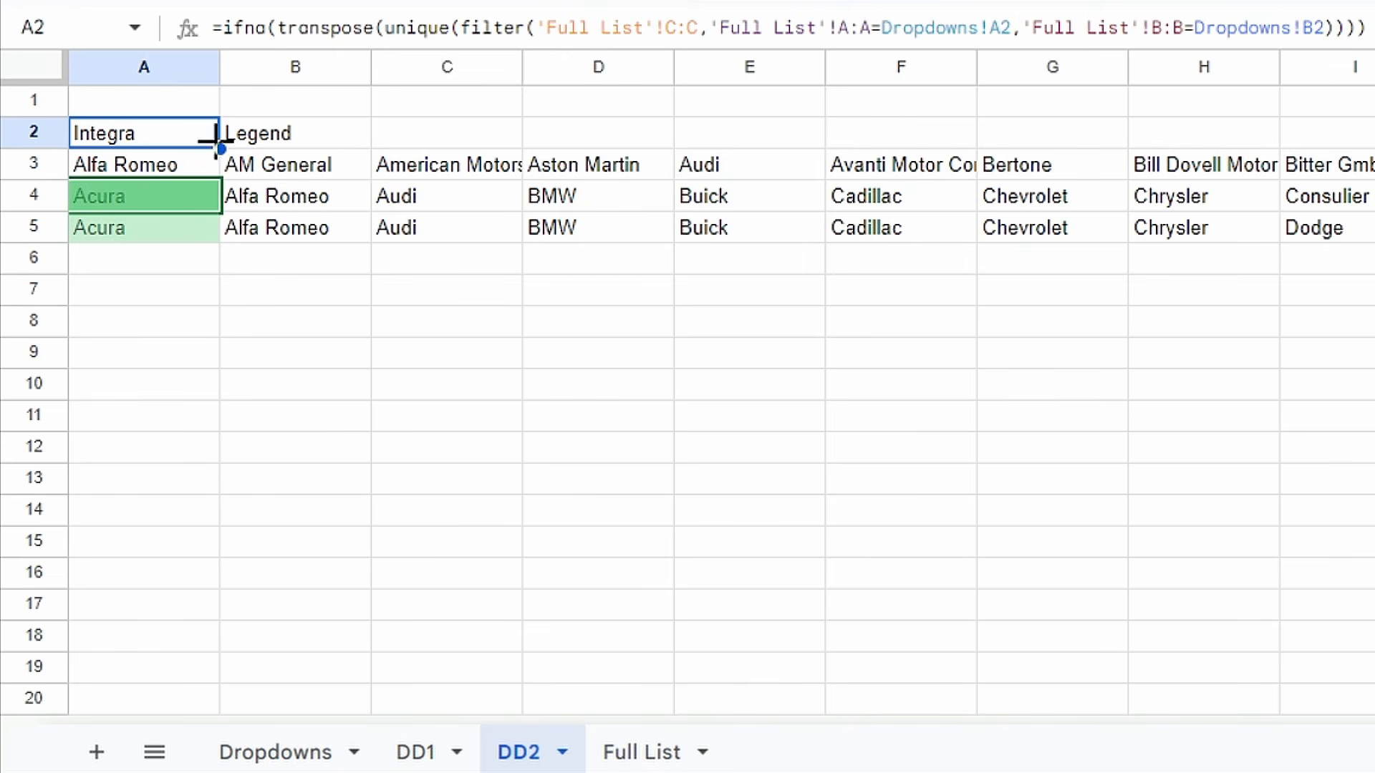
left_click_drag(198, 477, 198, 745)
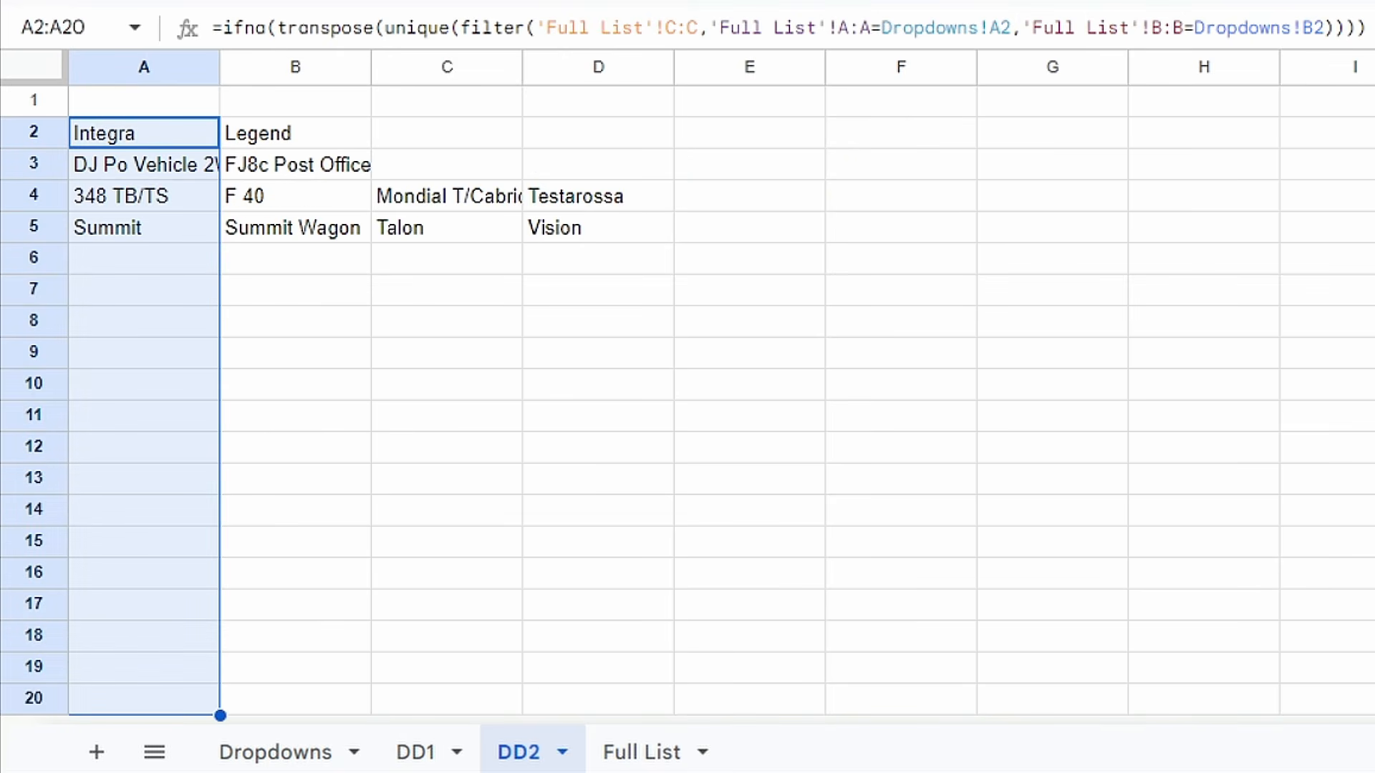
Add a Dropdown (from a range) validation rule for Dropdowns!C2:C20 with DD2!2:2 as its source range.
left_click(275, 751)
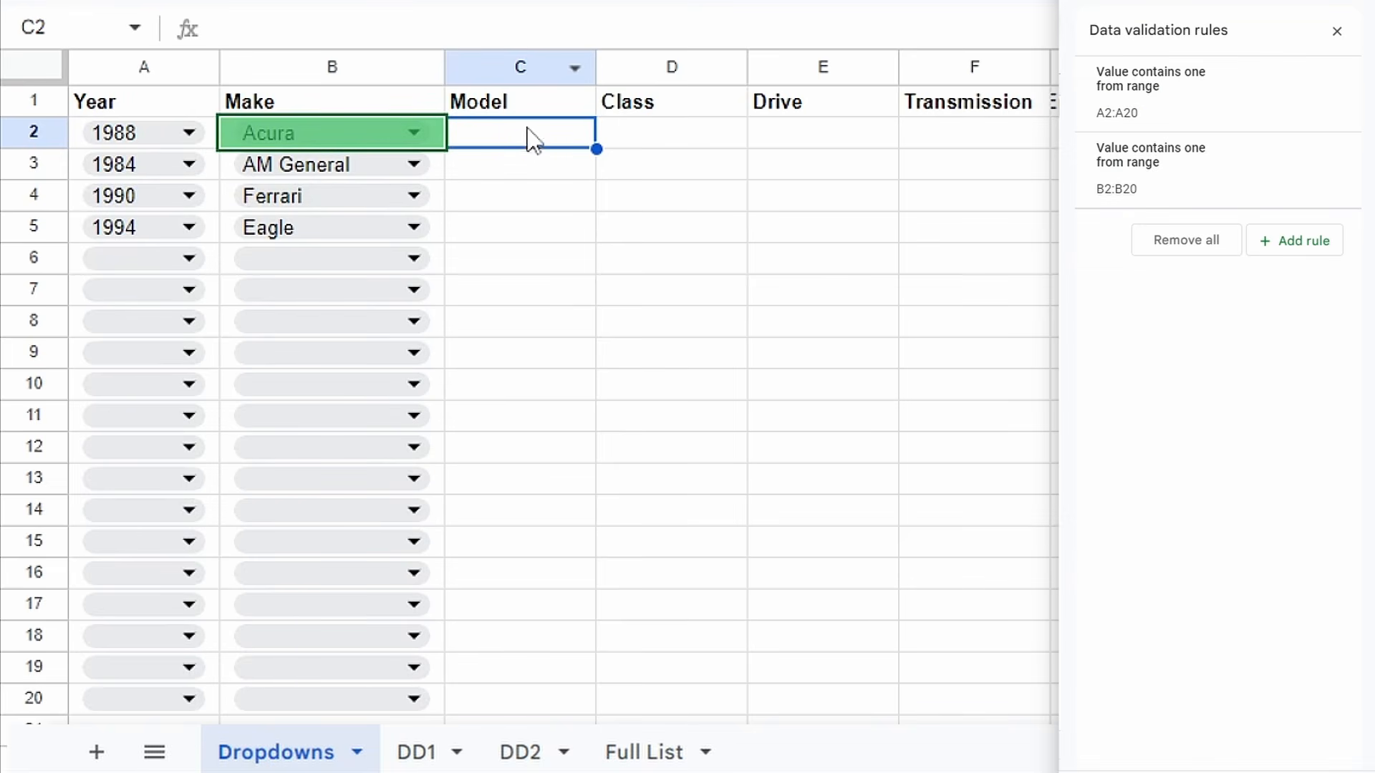
left_click(1281, 241)
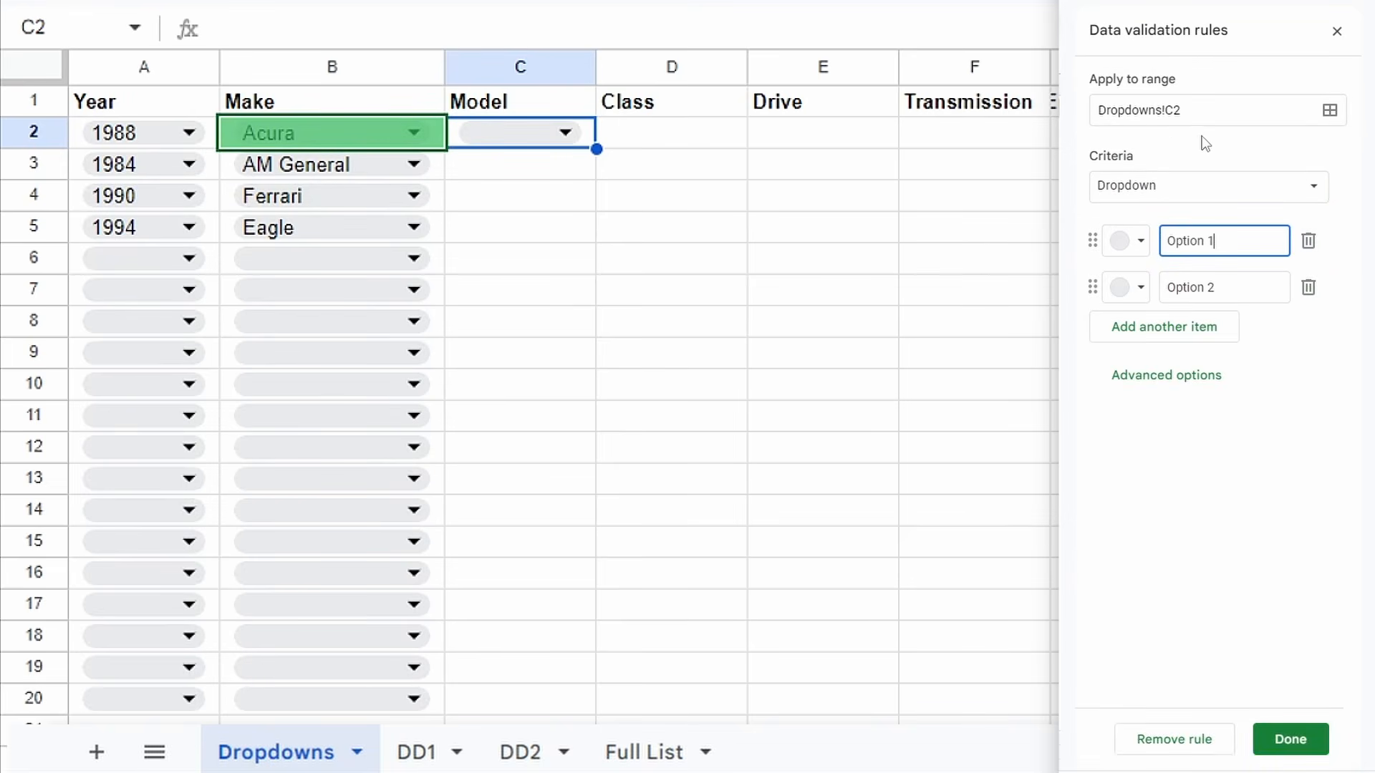
left_click(1172, 188)
left_click(1190, 214)
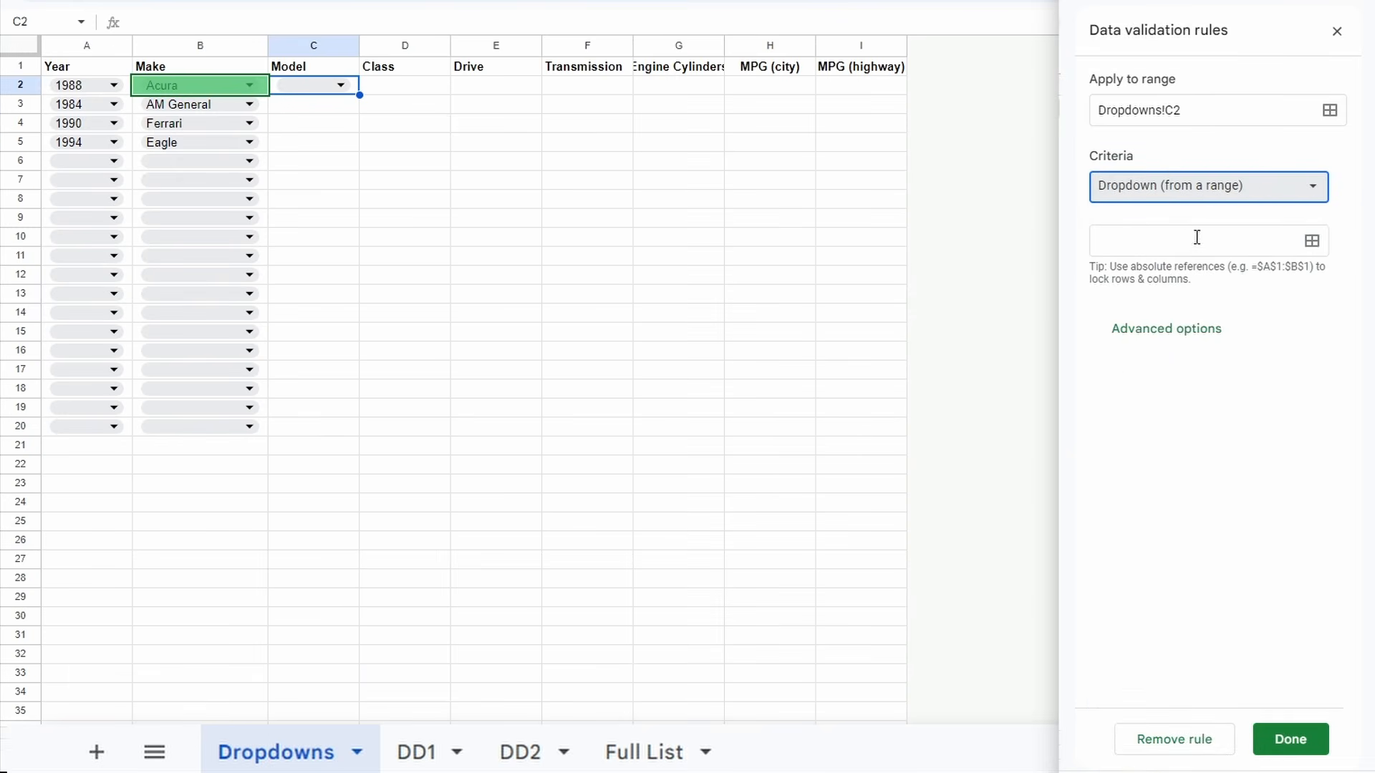
left_click(1312, 240)
left_click(802, 337)
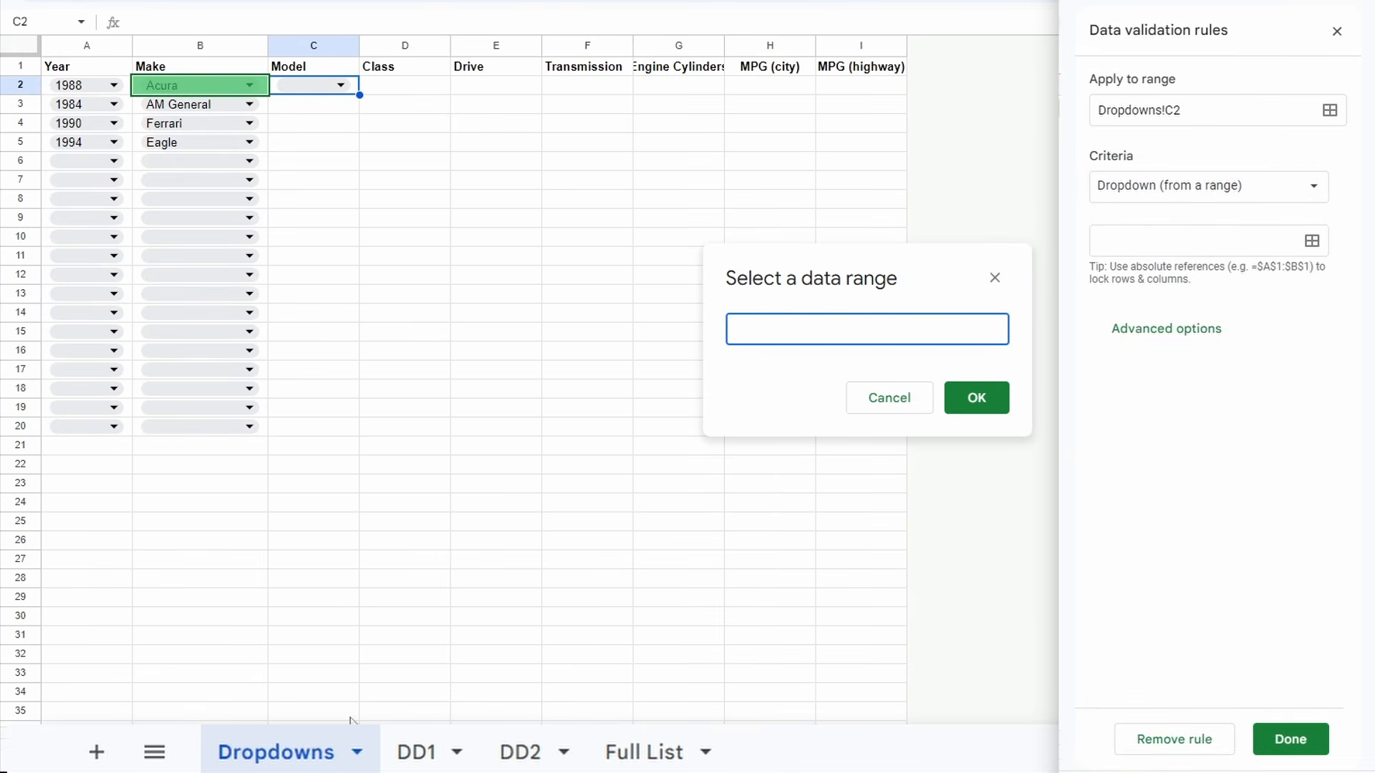
left_click(526, 750)
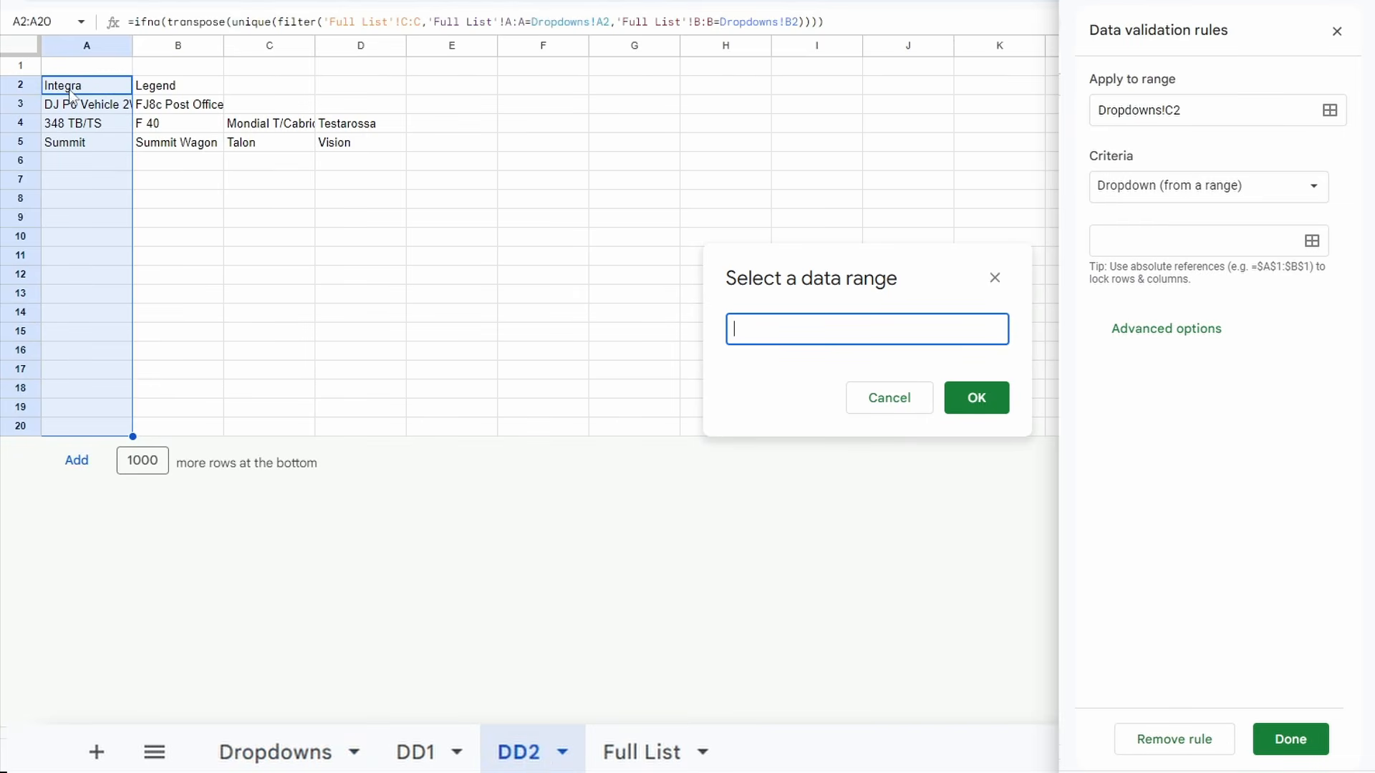
left_click(21, 85)
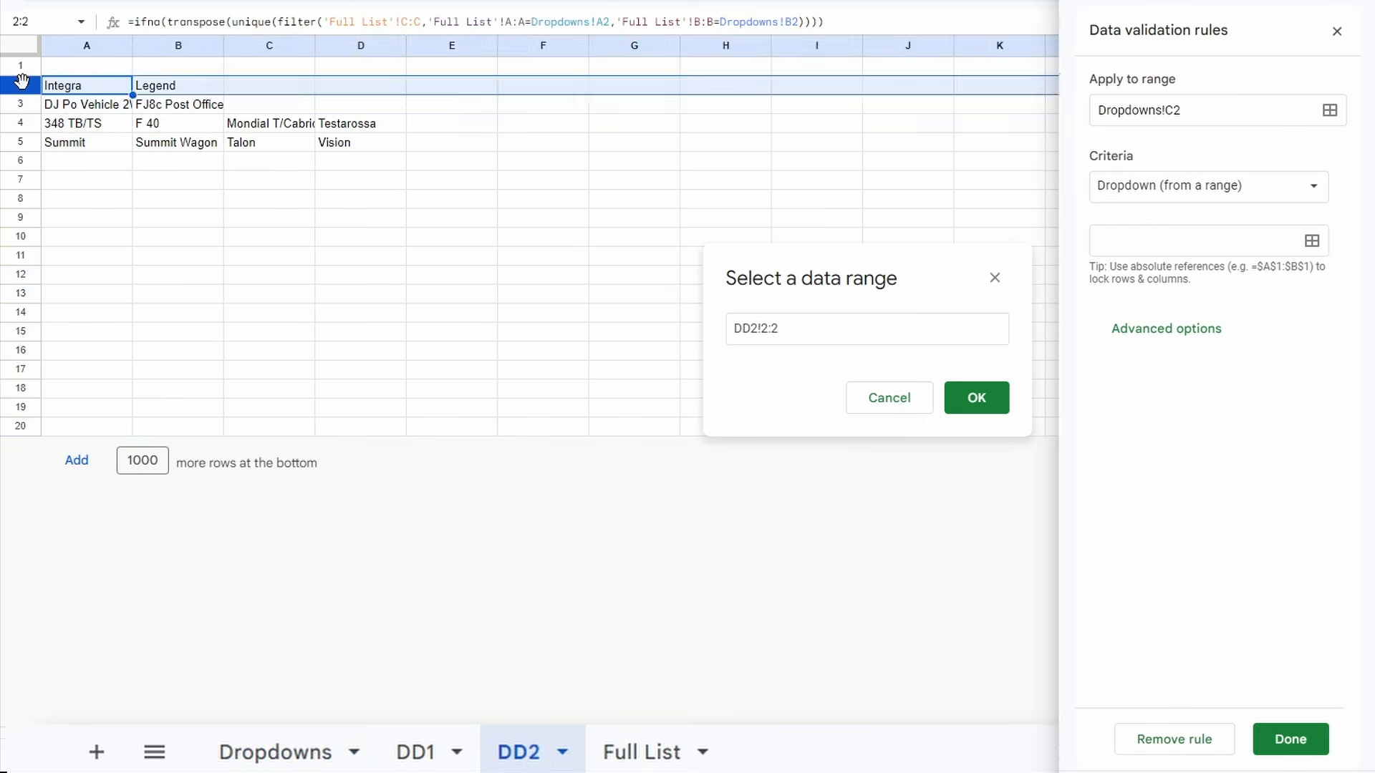
left_click(978, 397)
left_click(1178, 108)
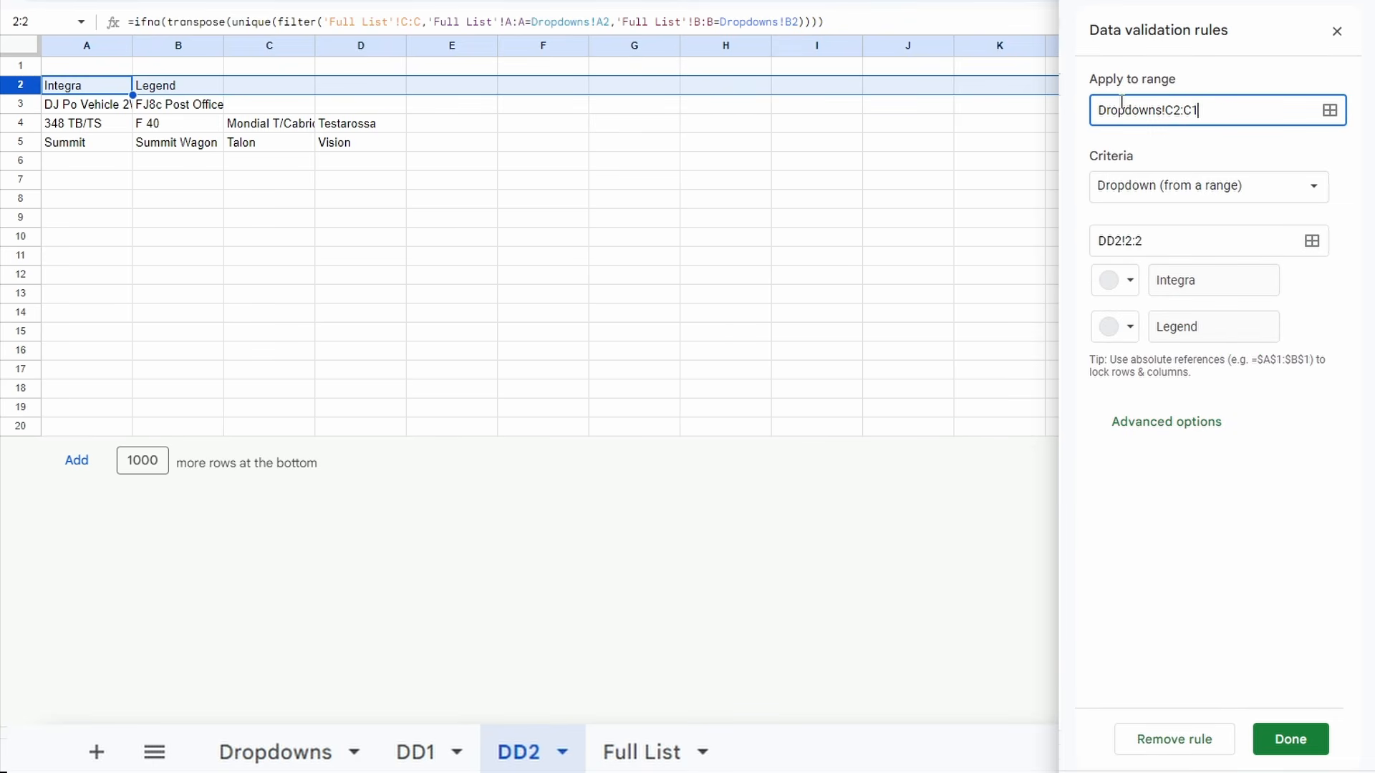
left_click(1289, 741)
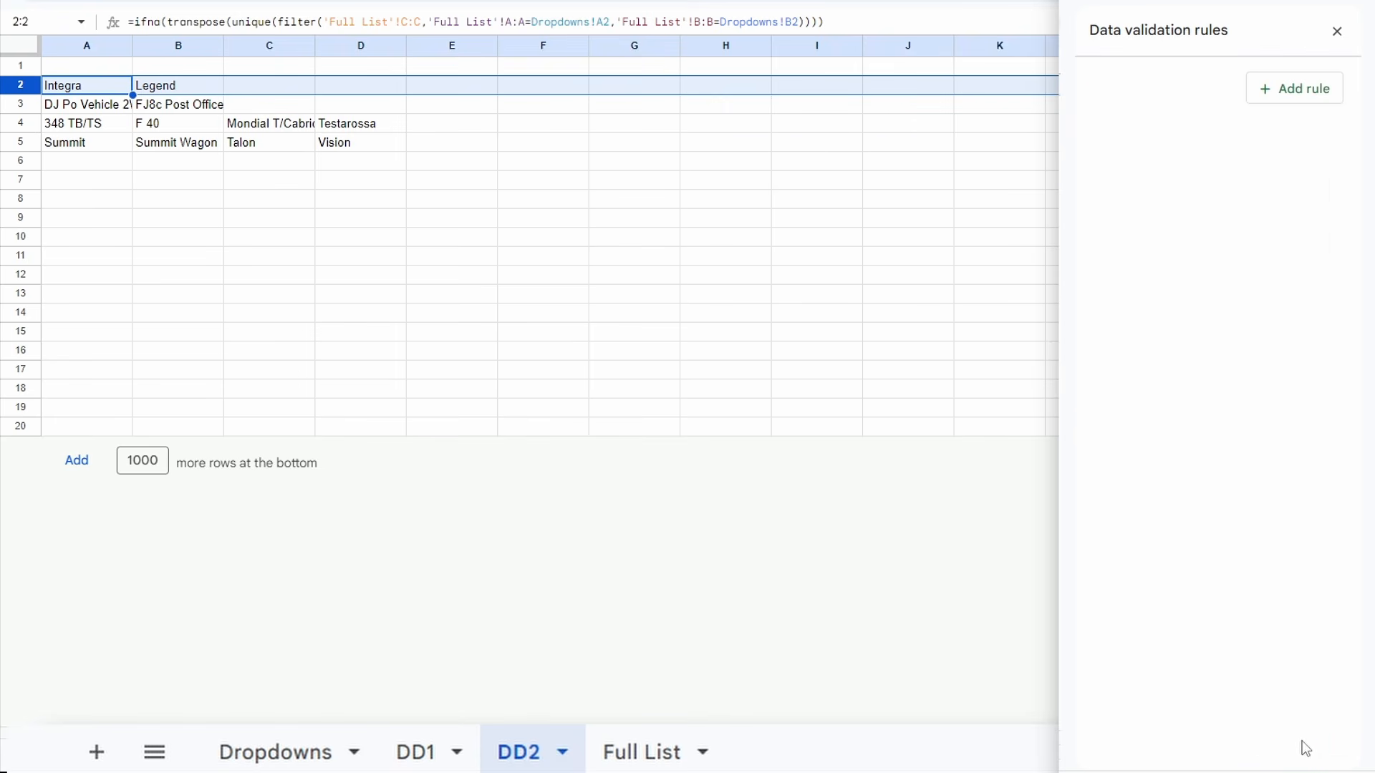
Remove the dollar signs from the source range of the C2 Model dropdown and apply the change to all matching dropdowns.
left_click(272, 751)
left_click(315, 87)
left_click(422, 172)
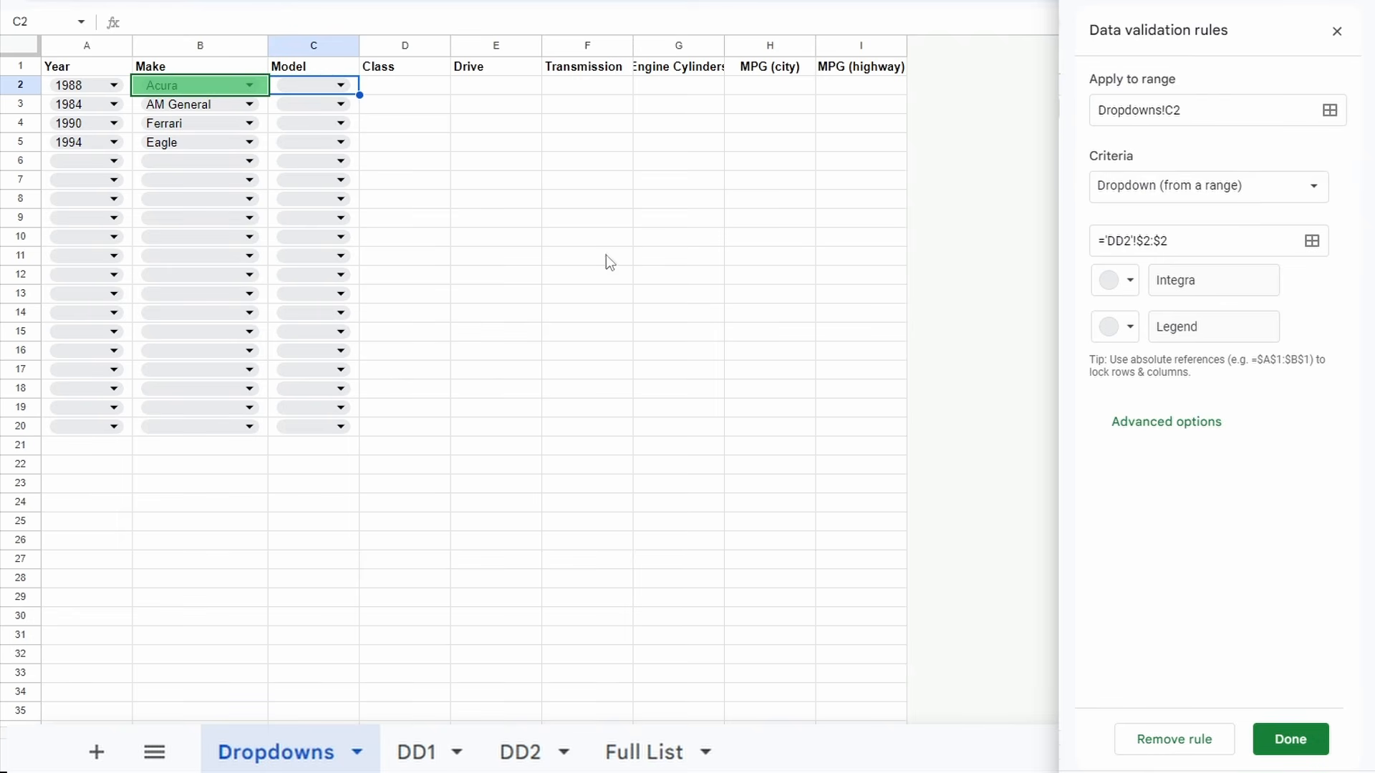
left_click(1143, 240)
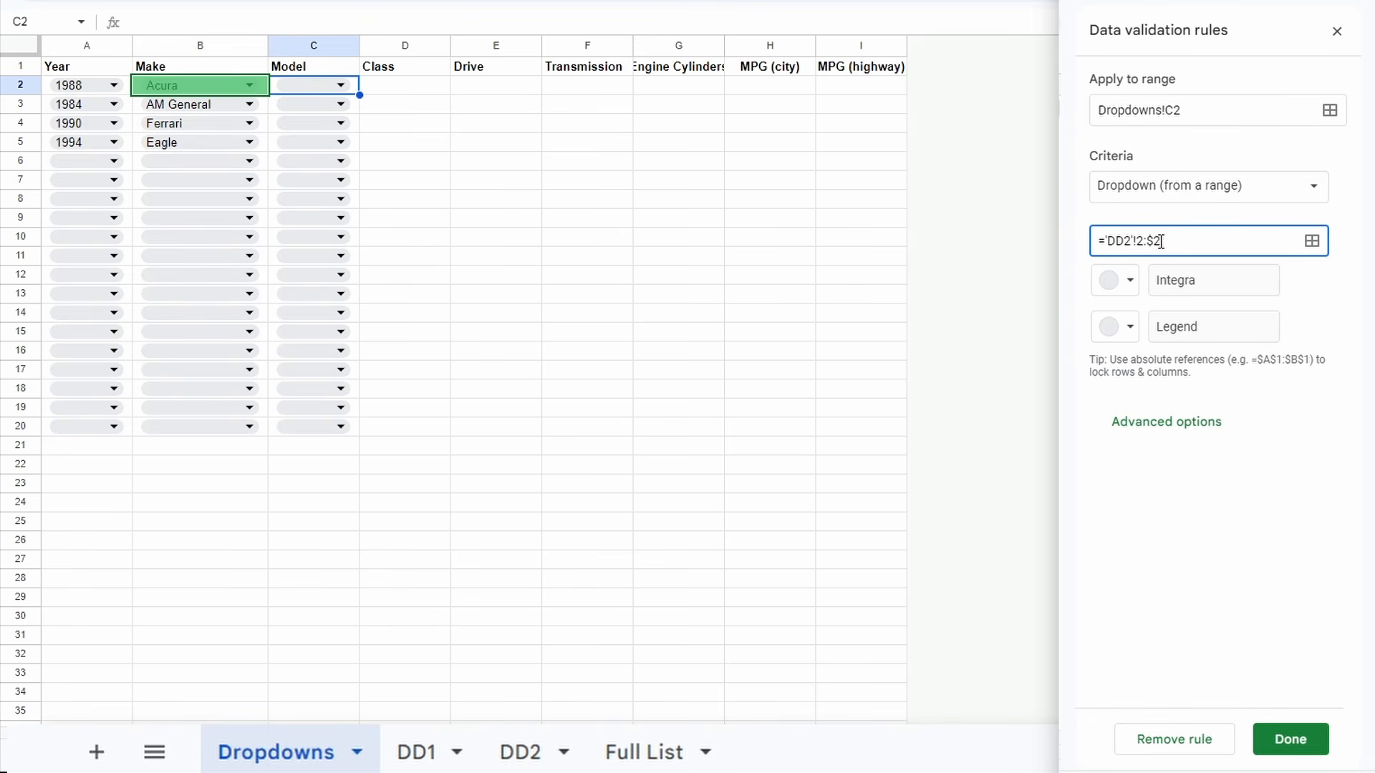
key("BackSpace")
key("BackSpace")
left_click(1312, 742)
left_click(1089, 379)
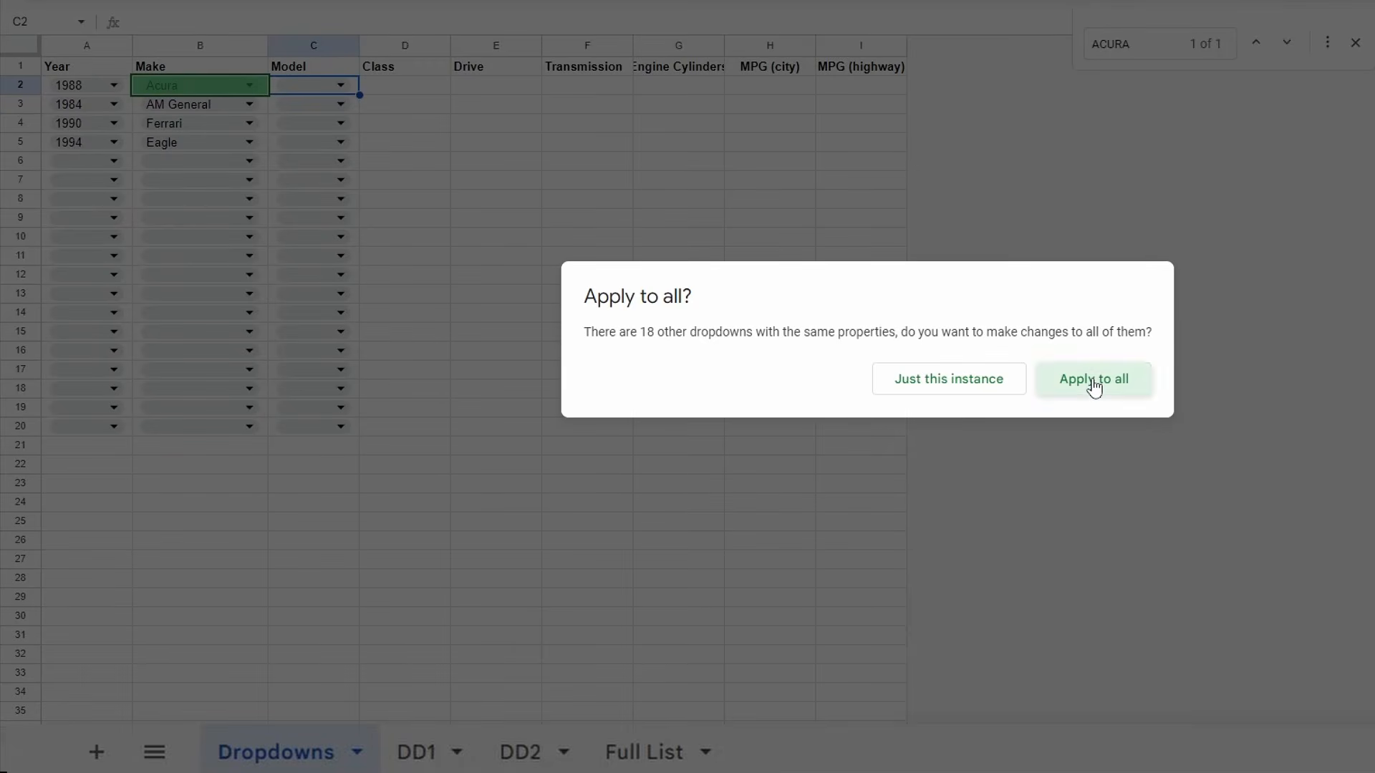
Choose Integra as the Model in row 2, and set row 3 to 2017, Acura and ILX.
double_click(320, 85)
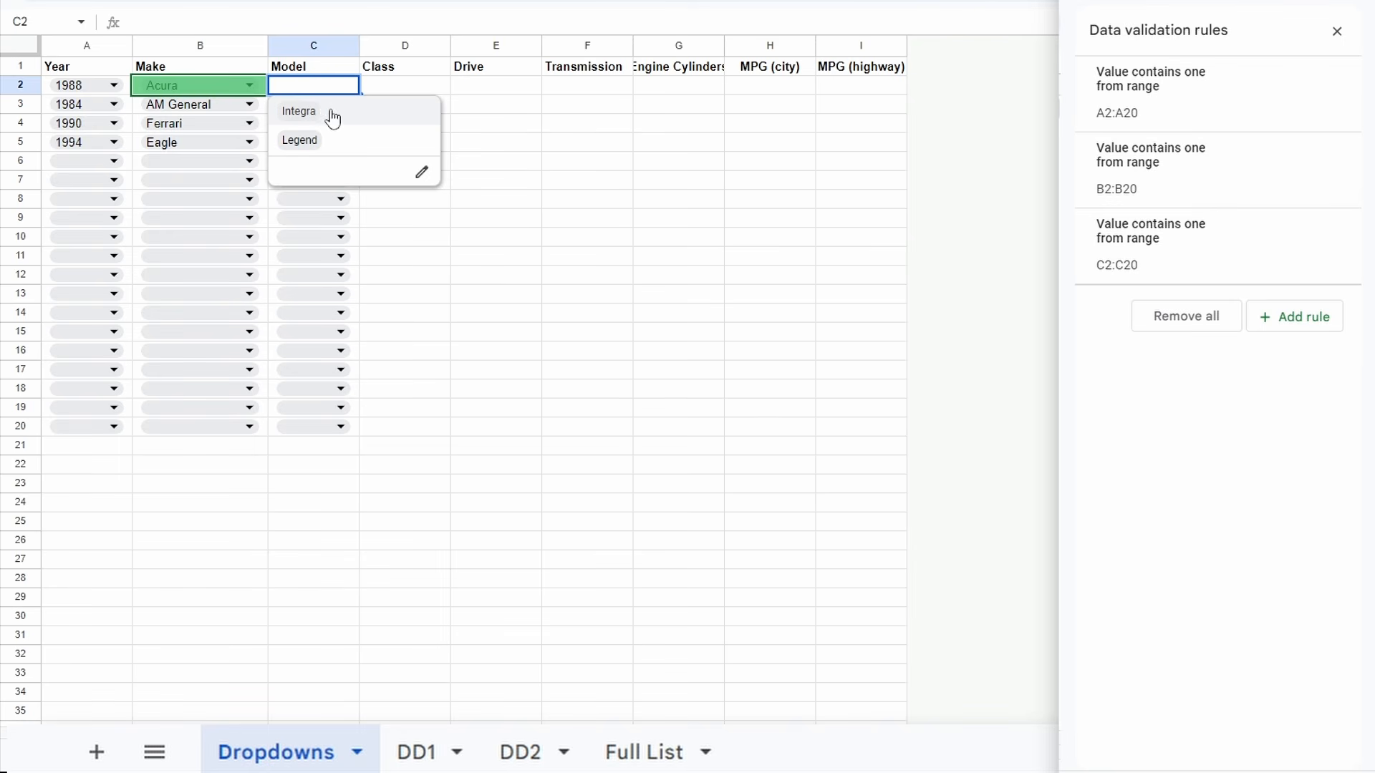
left_click(324, 114)
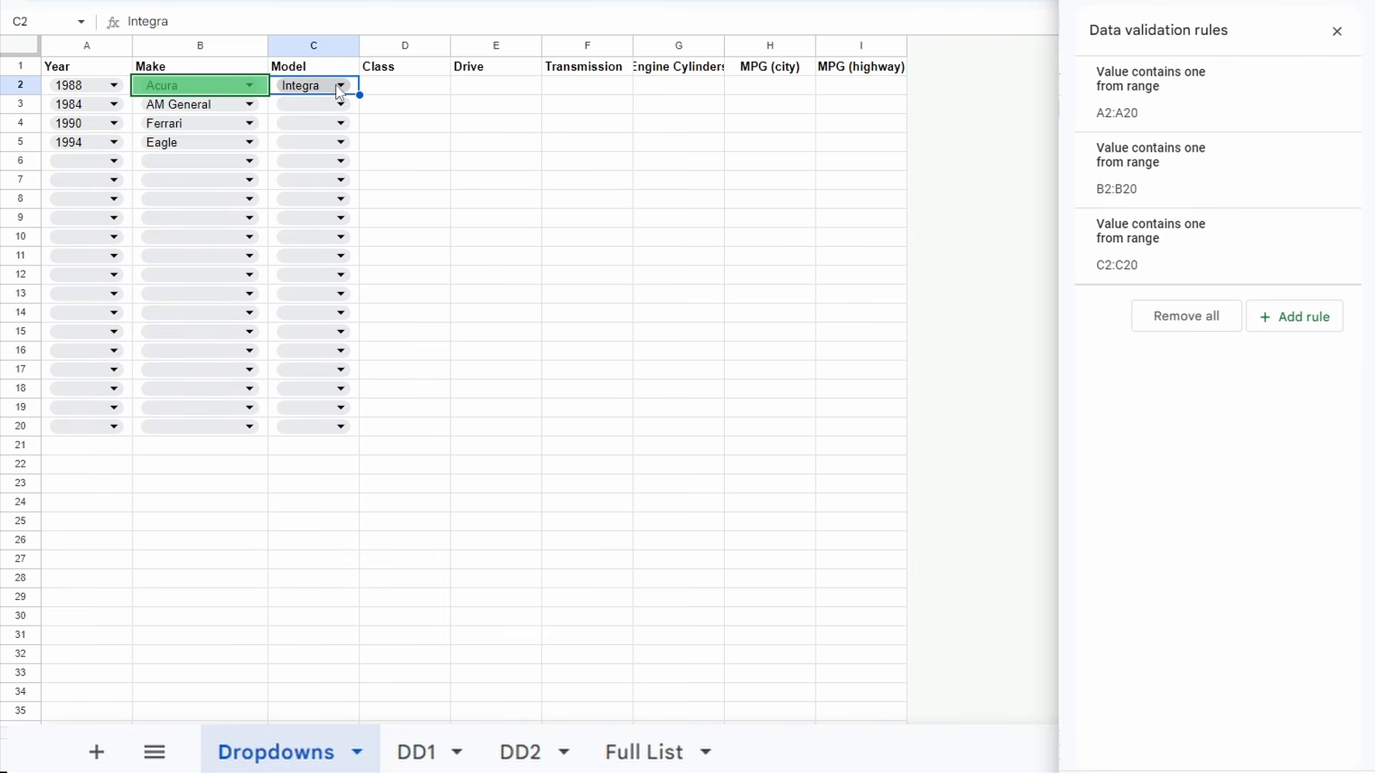
left_click(111, 103)
scroll(208, 190, "down", 5)
left_click(208, 190)
left_click(194, 109)
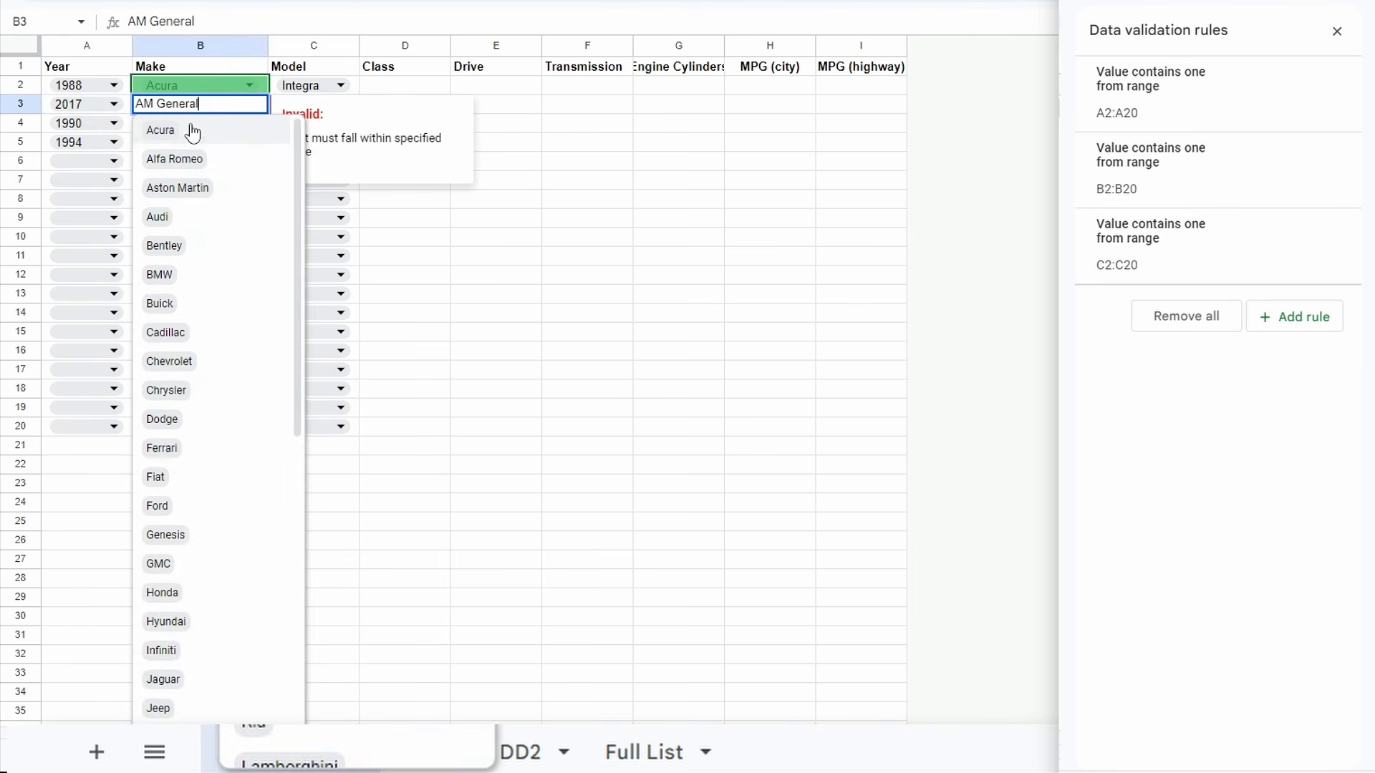
left_click(190, 132)
left_click(556, 147)
left_click(337, 107)
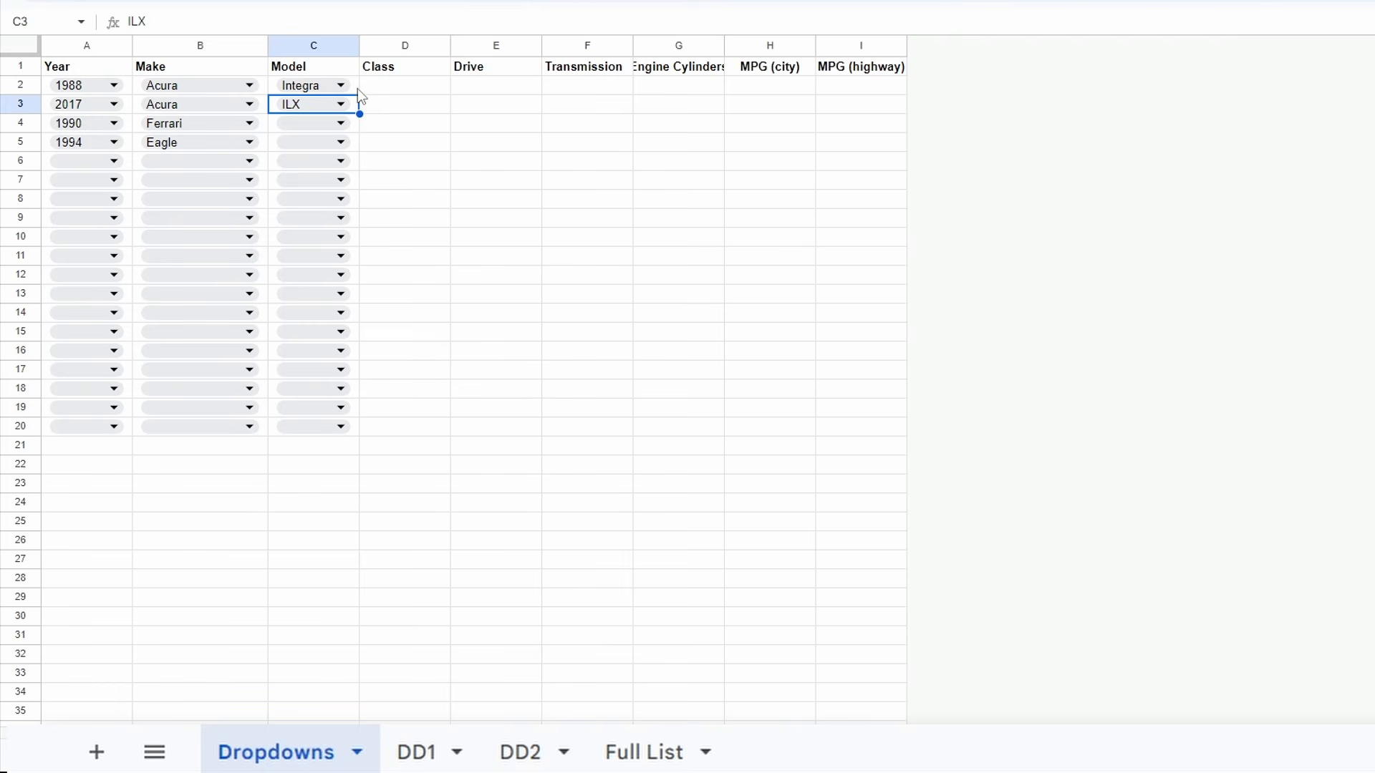
Copy the Model dropdown cell C2 into the Class cell D2.
left_click(357, 89)
key("ctrl+c")
left_click(382, 82)
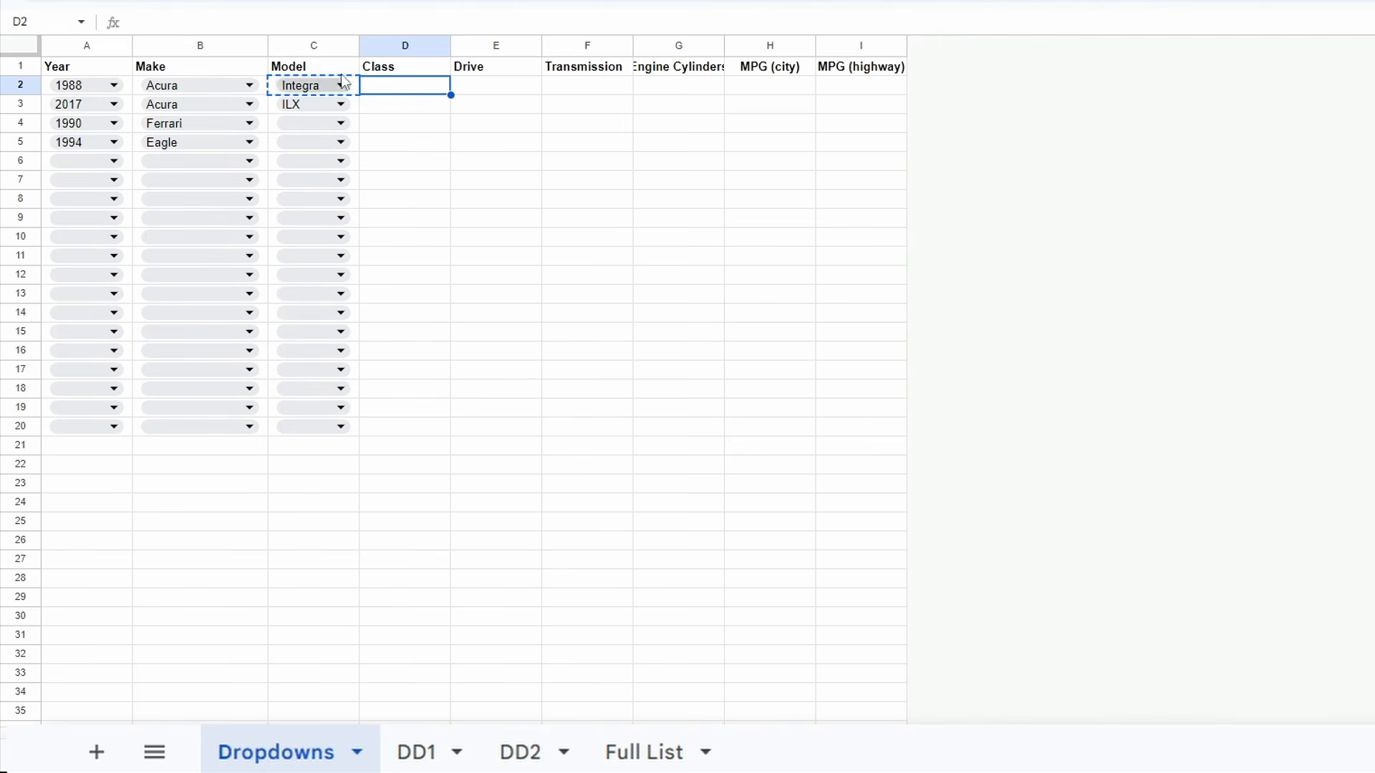
key("ctrl+v")
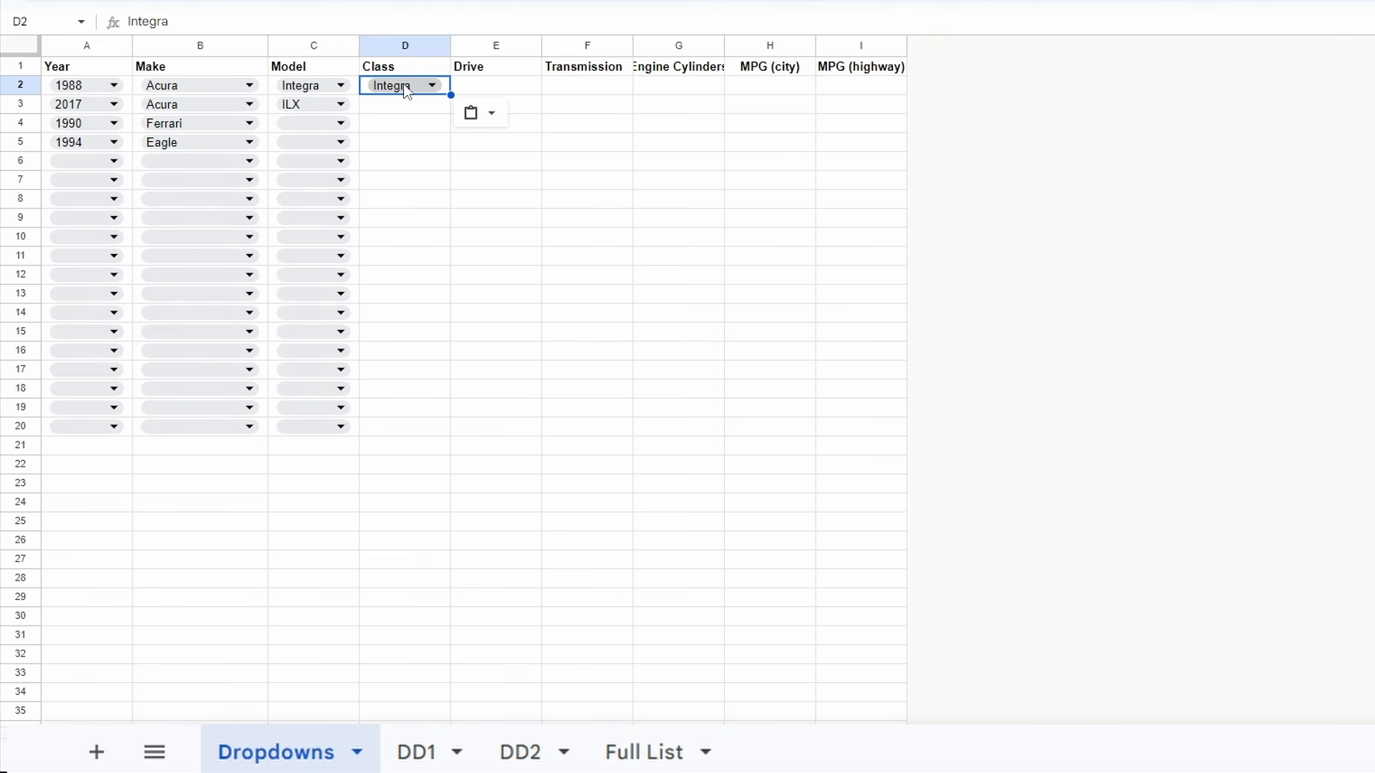
Duplicate the DD2 sheet and rename the copy DD3.
right_click(522, 755)
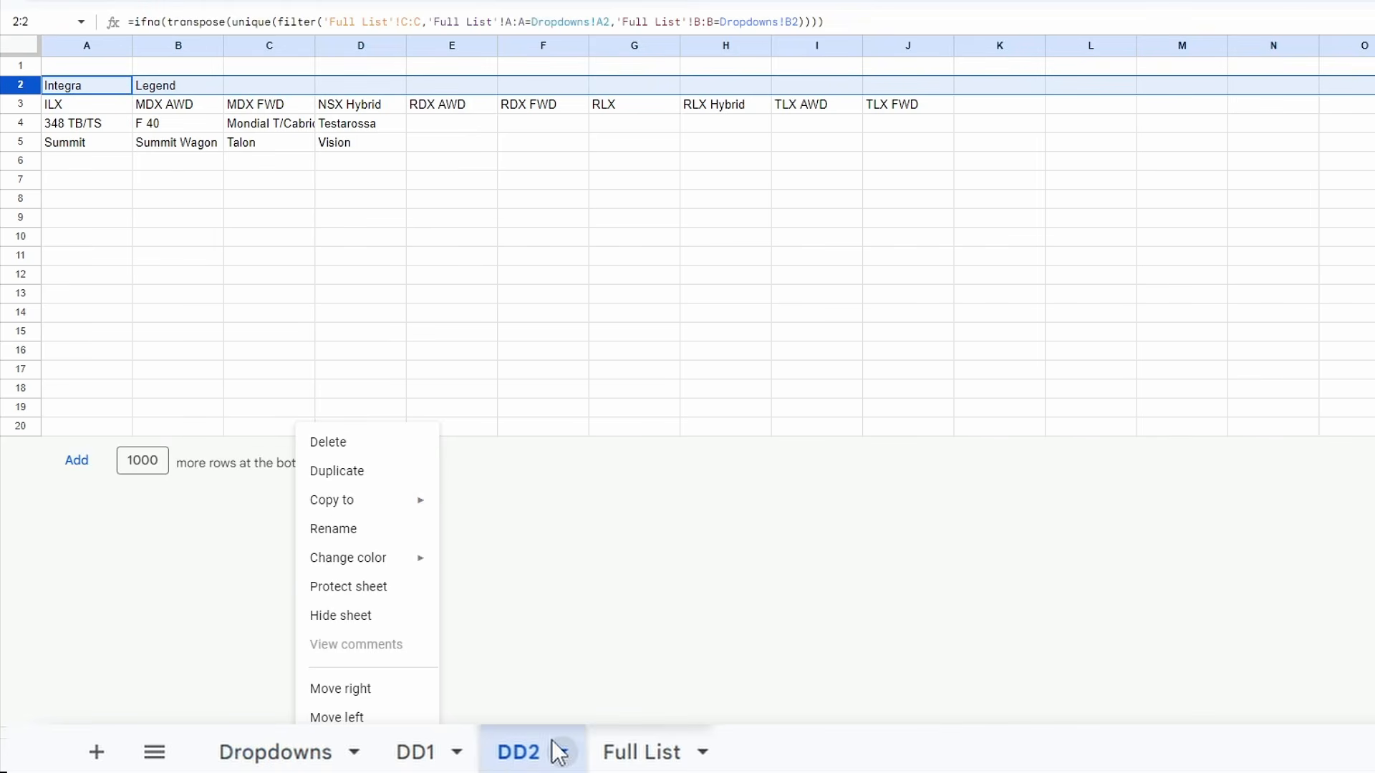
left_click(331, 470)
double_click(680, 753)
type("DD3")
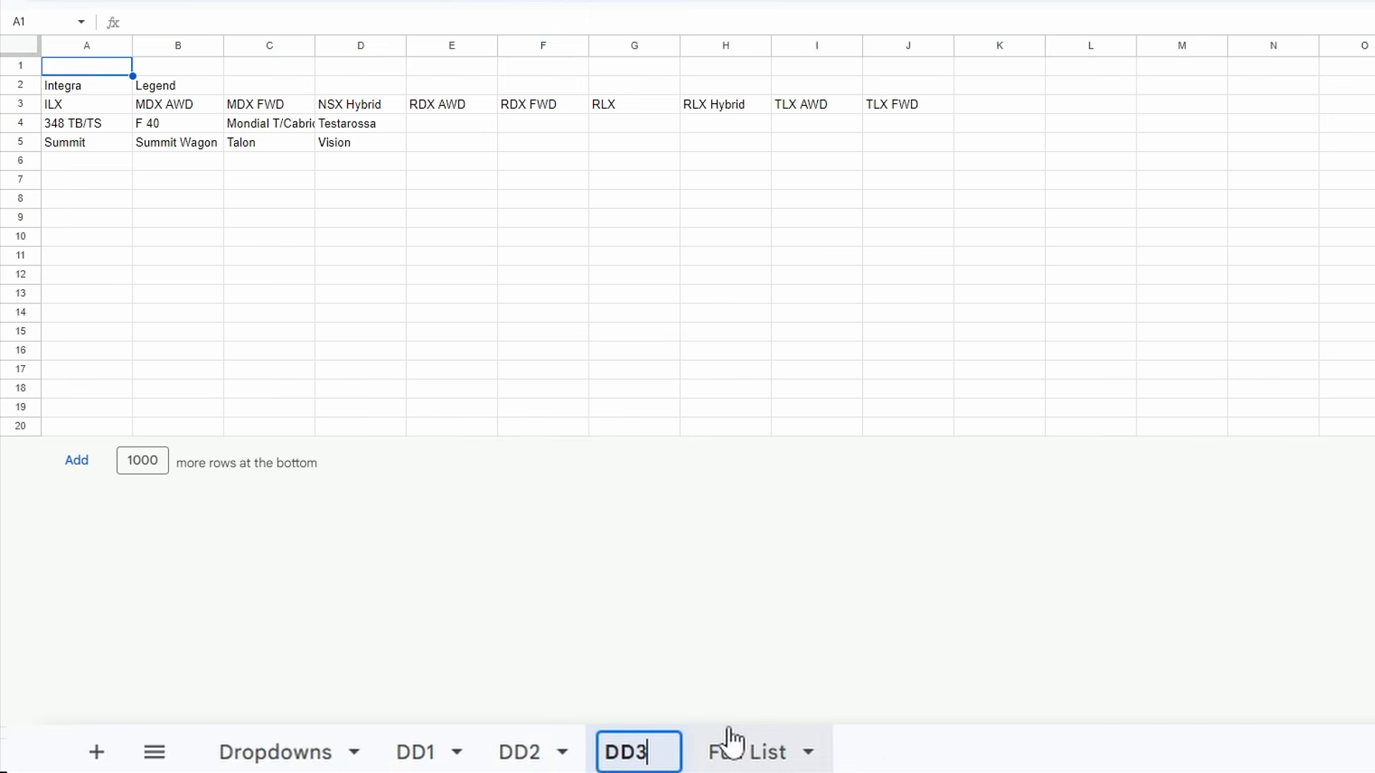
key("Return")
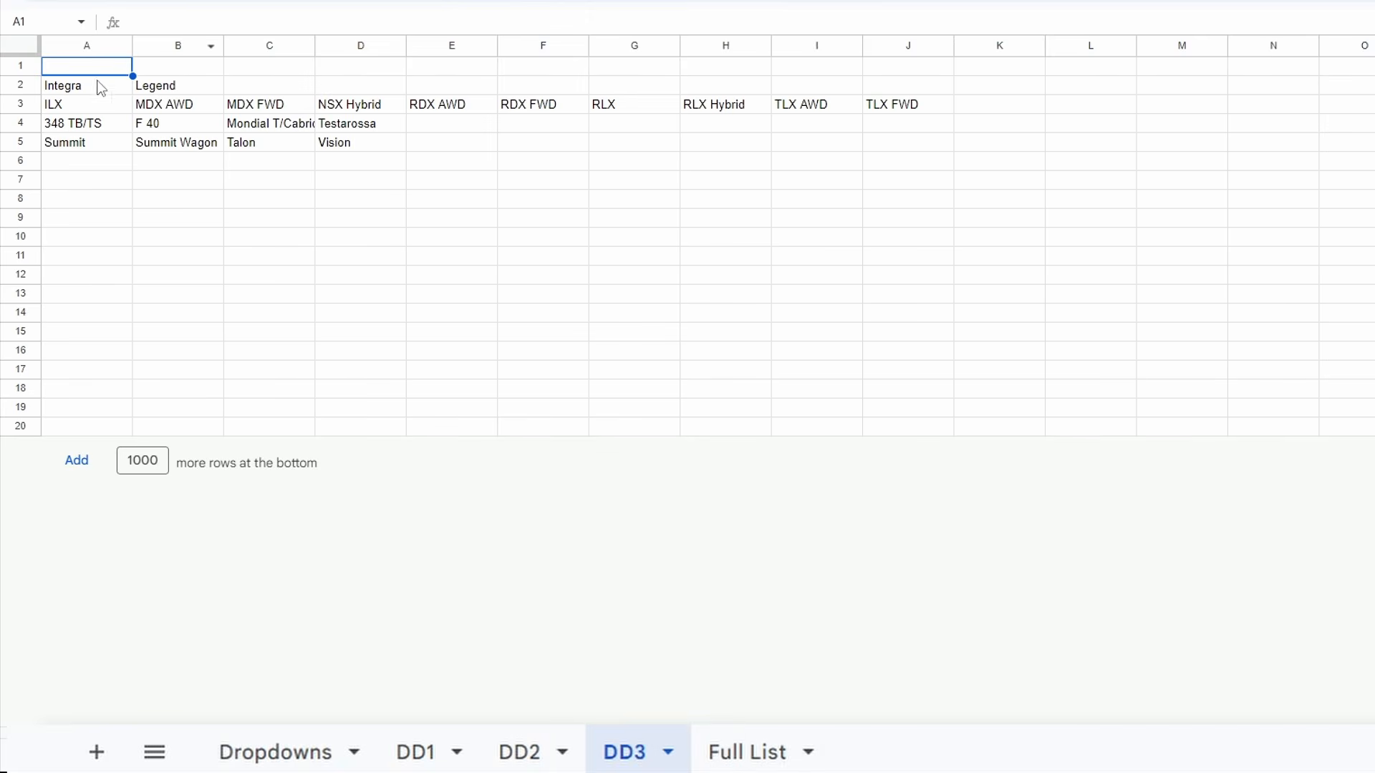
Change the column returned by the filter in DD3's A2 formula to 'Full List'!D:D.
left_click(98, 88)
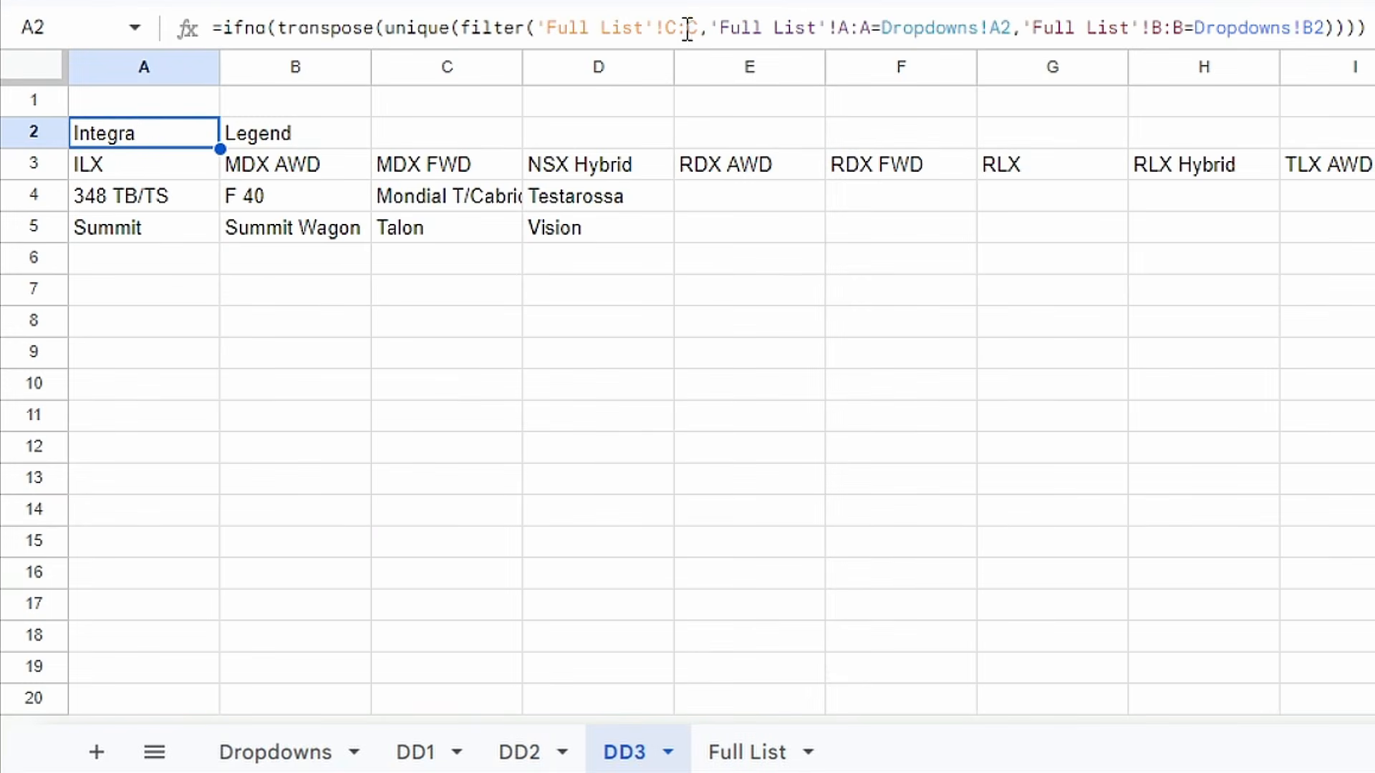
left_click(411, 22)
type("D")
double_click(691, 27)
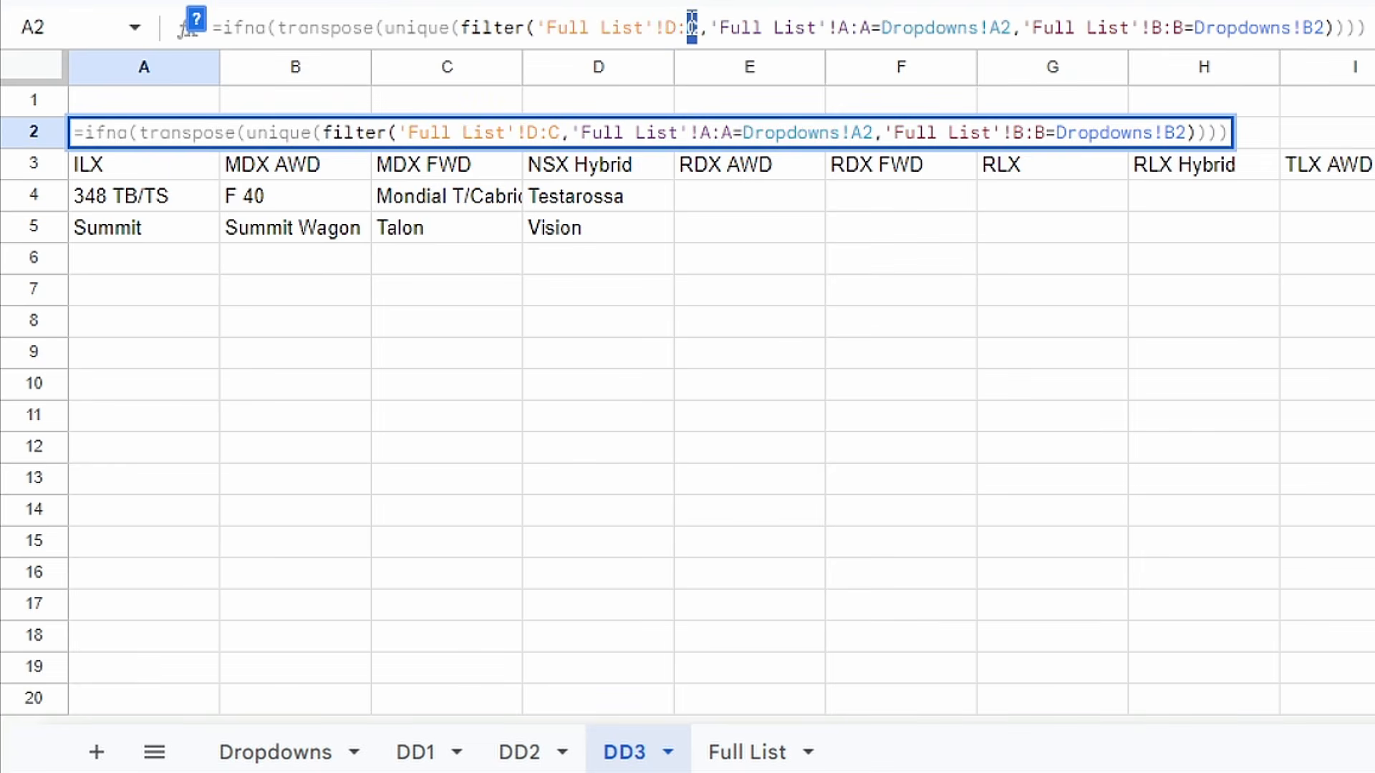
type("D")
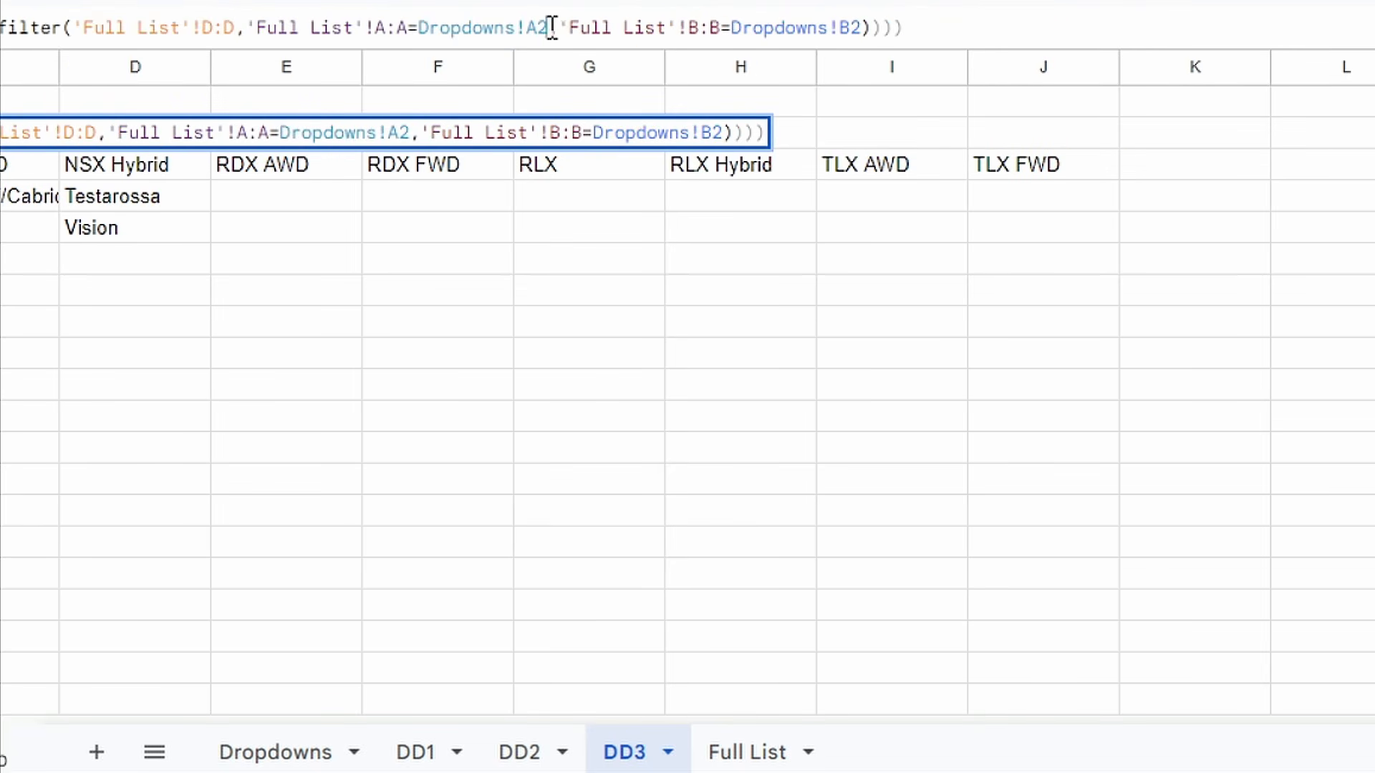
Add a third filter condition to DD3's A2 formula, 'Full List'!C:C=Dropdowns!C2, by duplicating and editing the Make condition.
left_click_drag(1016, 28, 1328, 32)
key("ctrl+c")
left_click(864, 29)
key("ctrl+v")
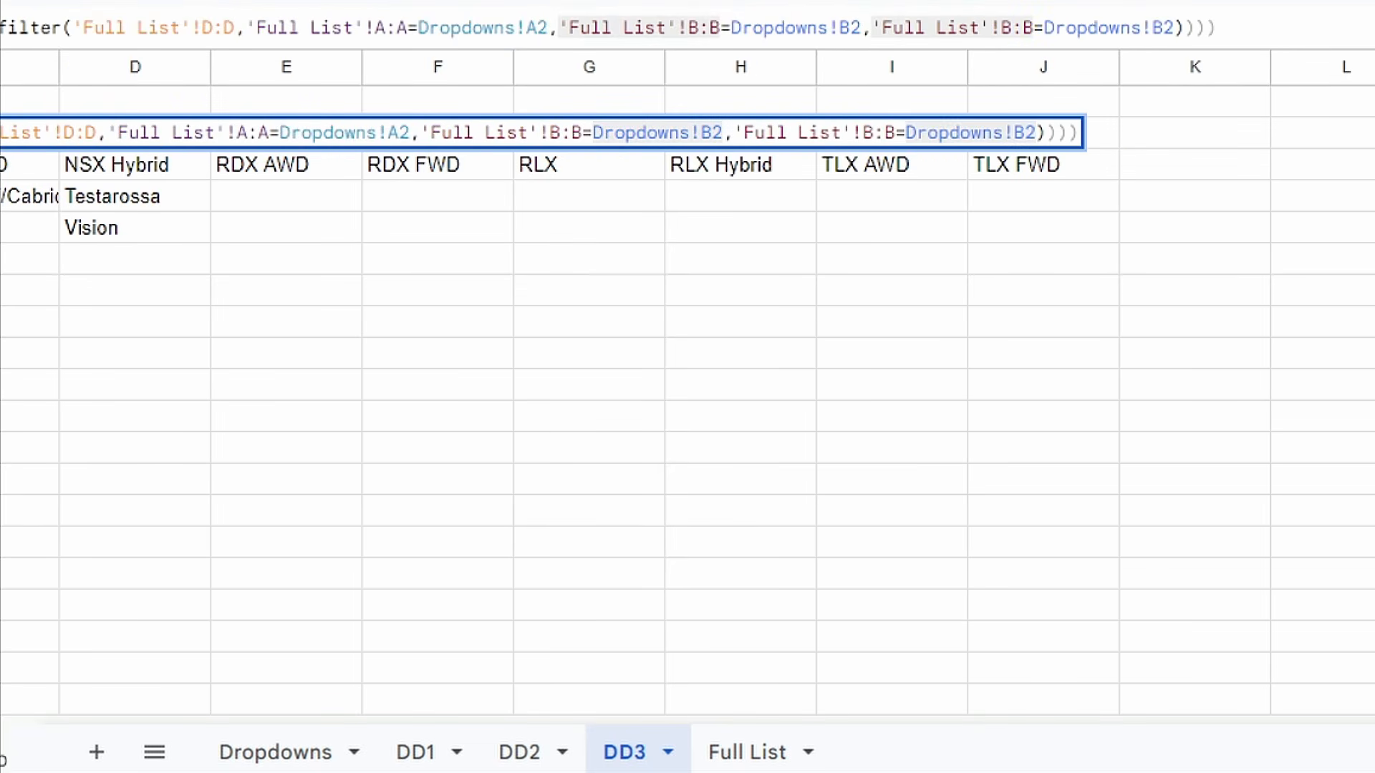
key("BackSpace")
type("C")
key("Right")
key("Right")
key("BackSpace")
type("C")
key("Right")
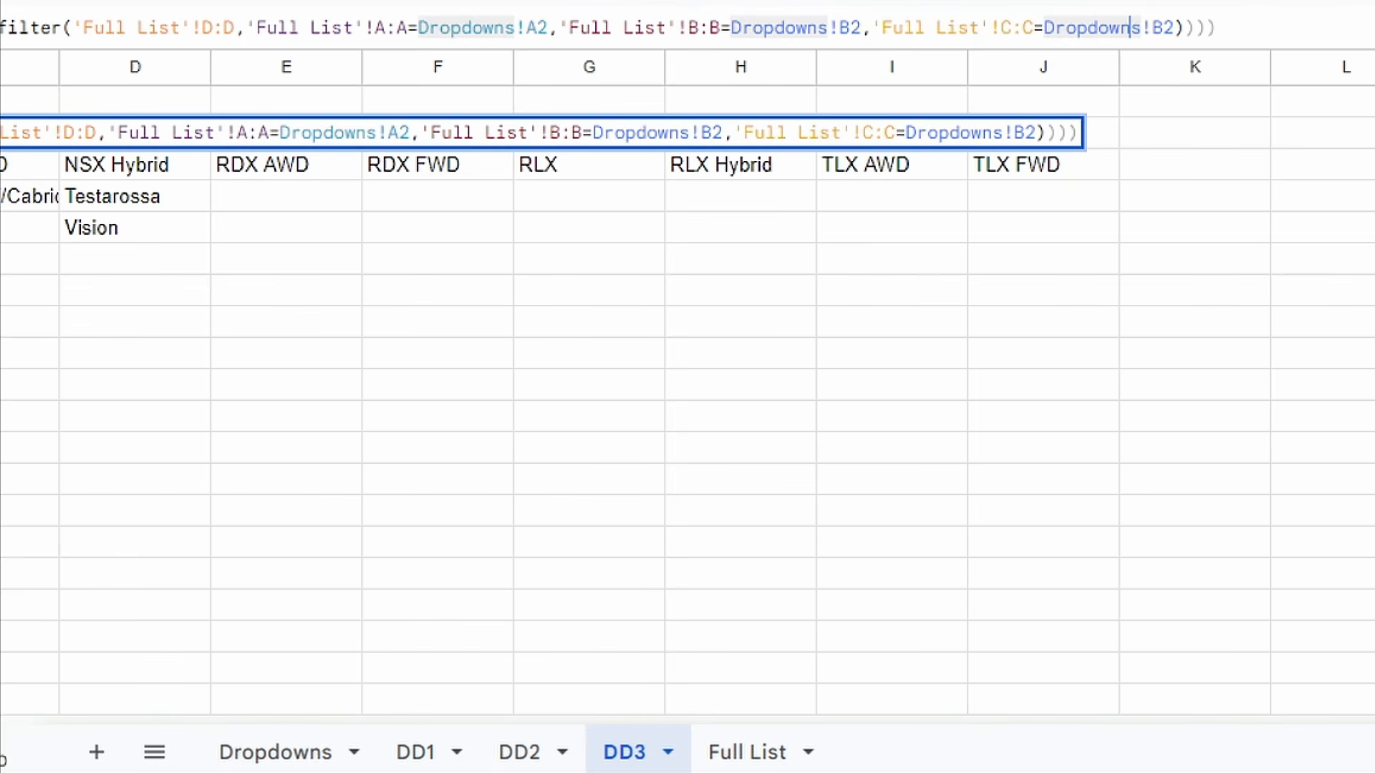
key("Right")
key("Right")
type("C")
key("Delete")
key("Return")
Copy DD3's A2 filter formula down column A through row 20.
key("Up")
key("ctrl+c")
key("ctrl+shift+Down")
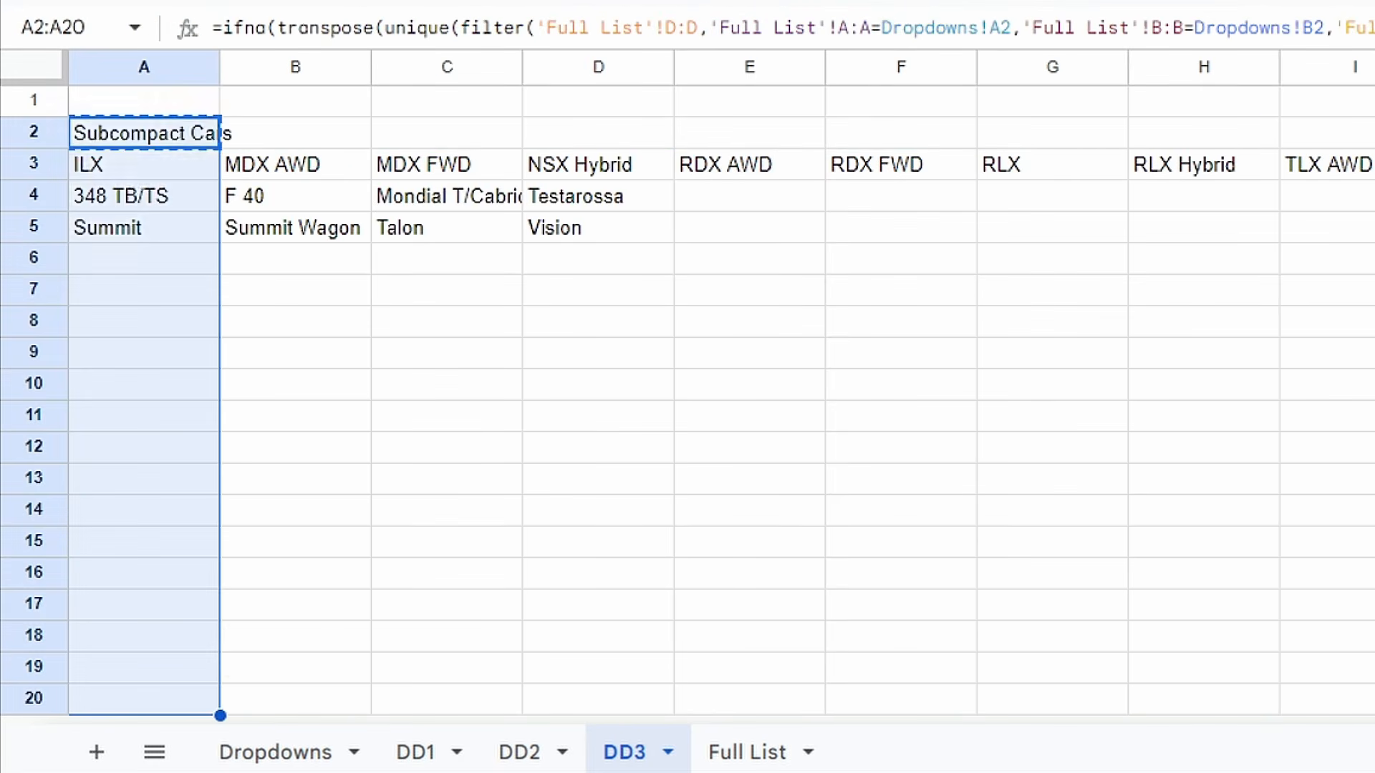
key("ctrl+v")
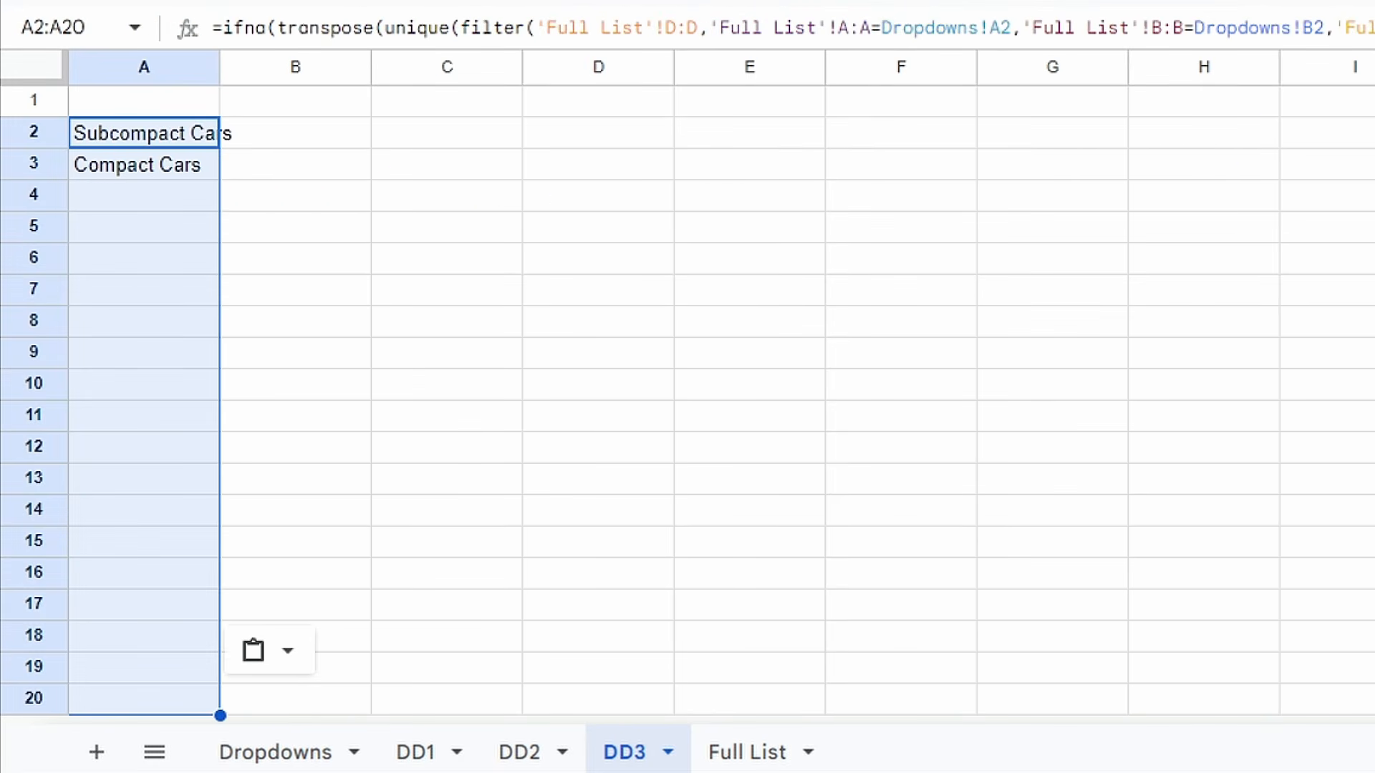
On the Dropdowns sheet, point the Class dropdown at ='DD3'!2:2 and apply the rule to D2:D20.
left_click(291, 748)
key("Up")
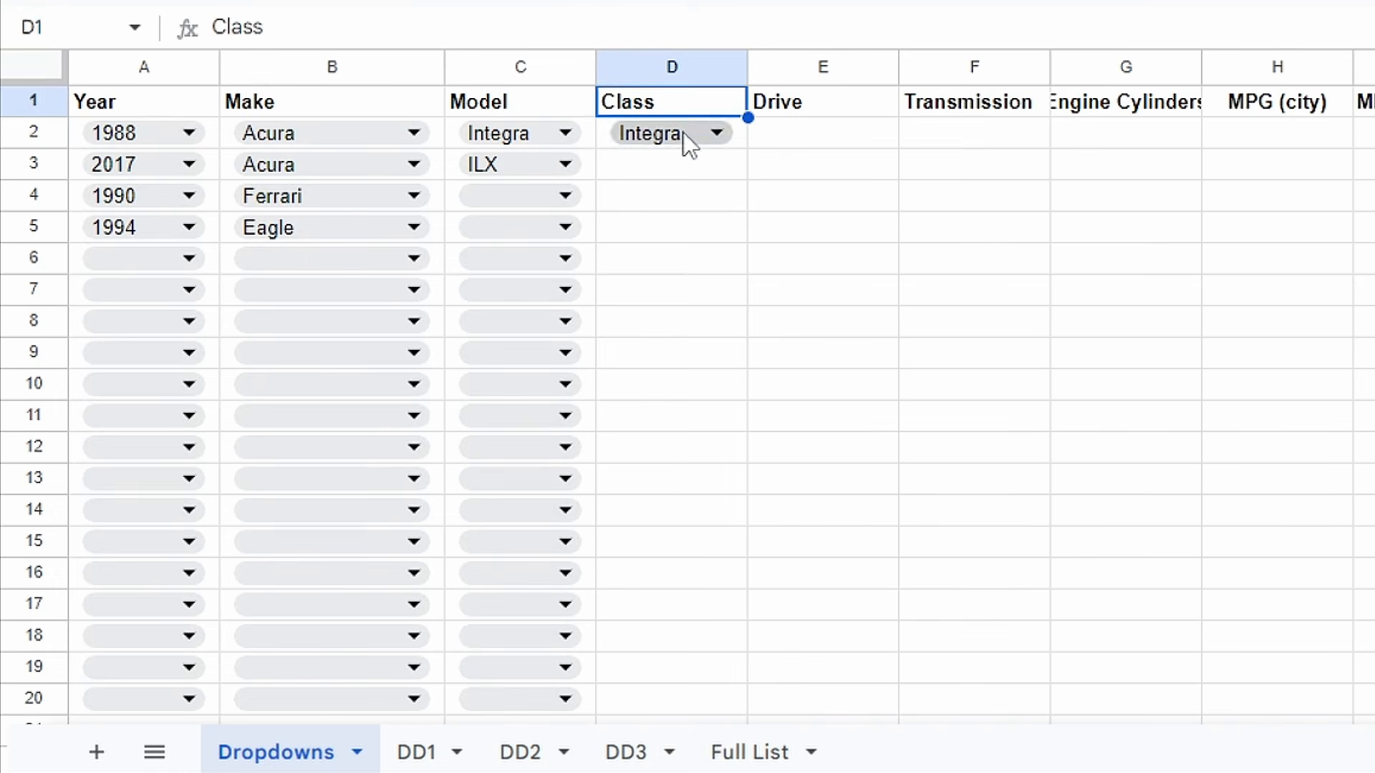
double_click(683, 133)
left_click(851, 279)
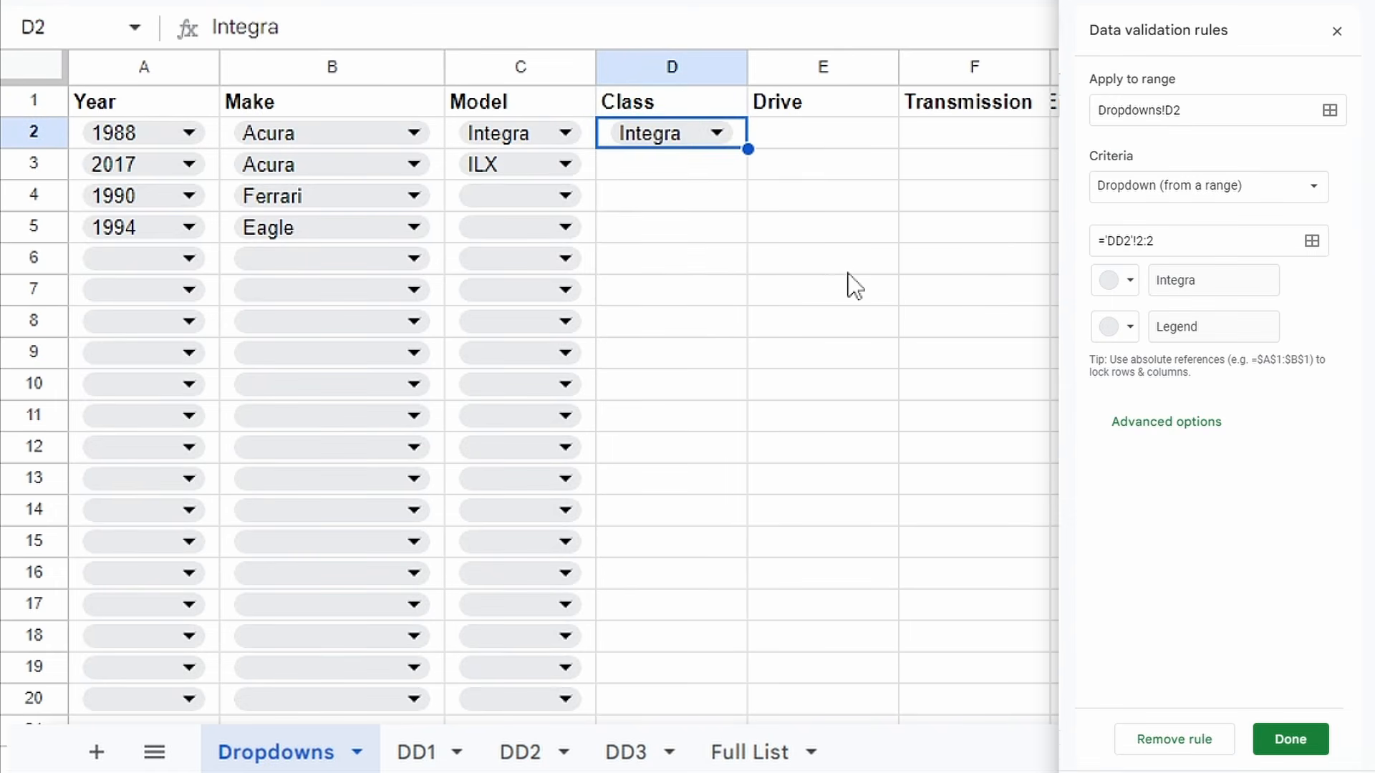
left_click(1133, 237)
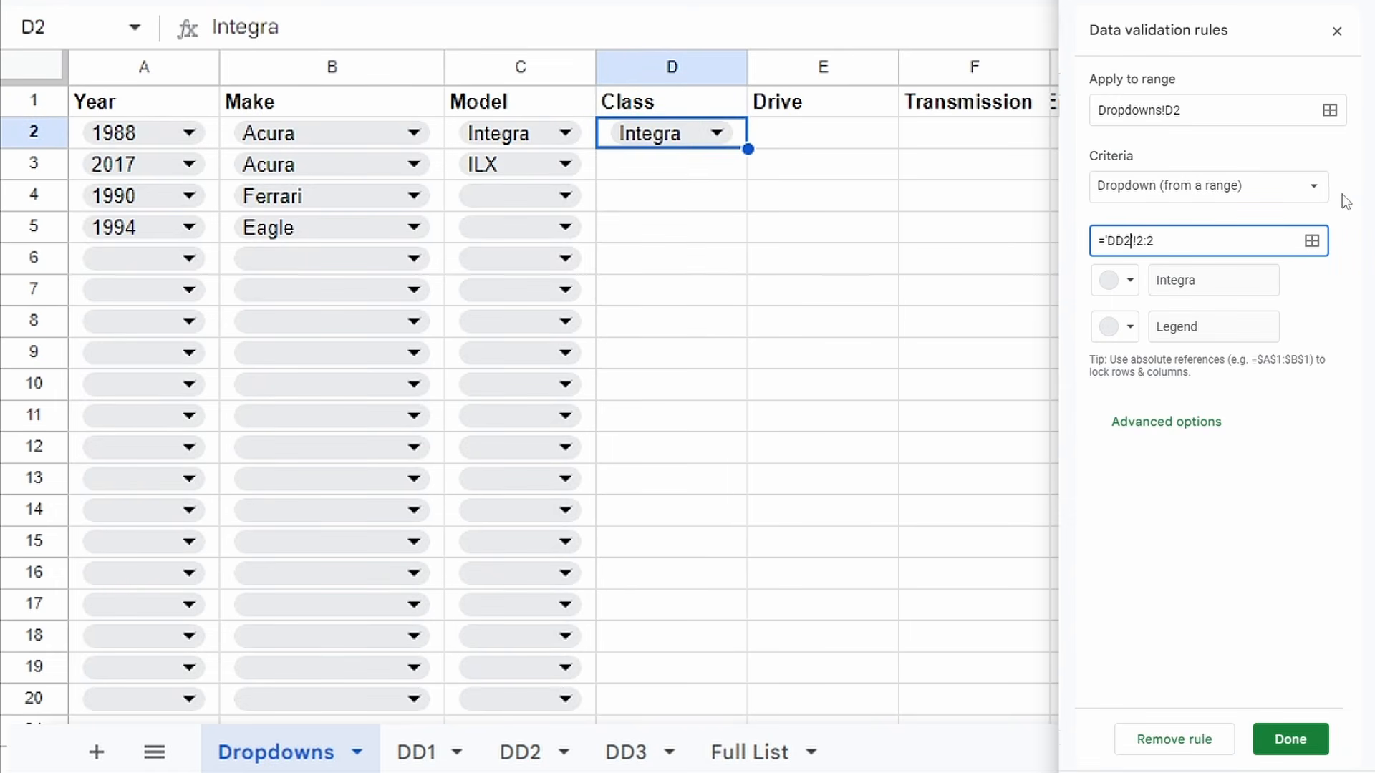
key("BackSpace")
type("3")
left_click(1209, 107)
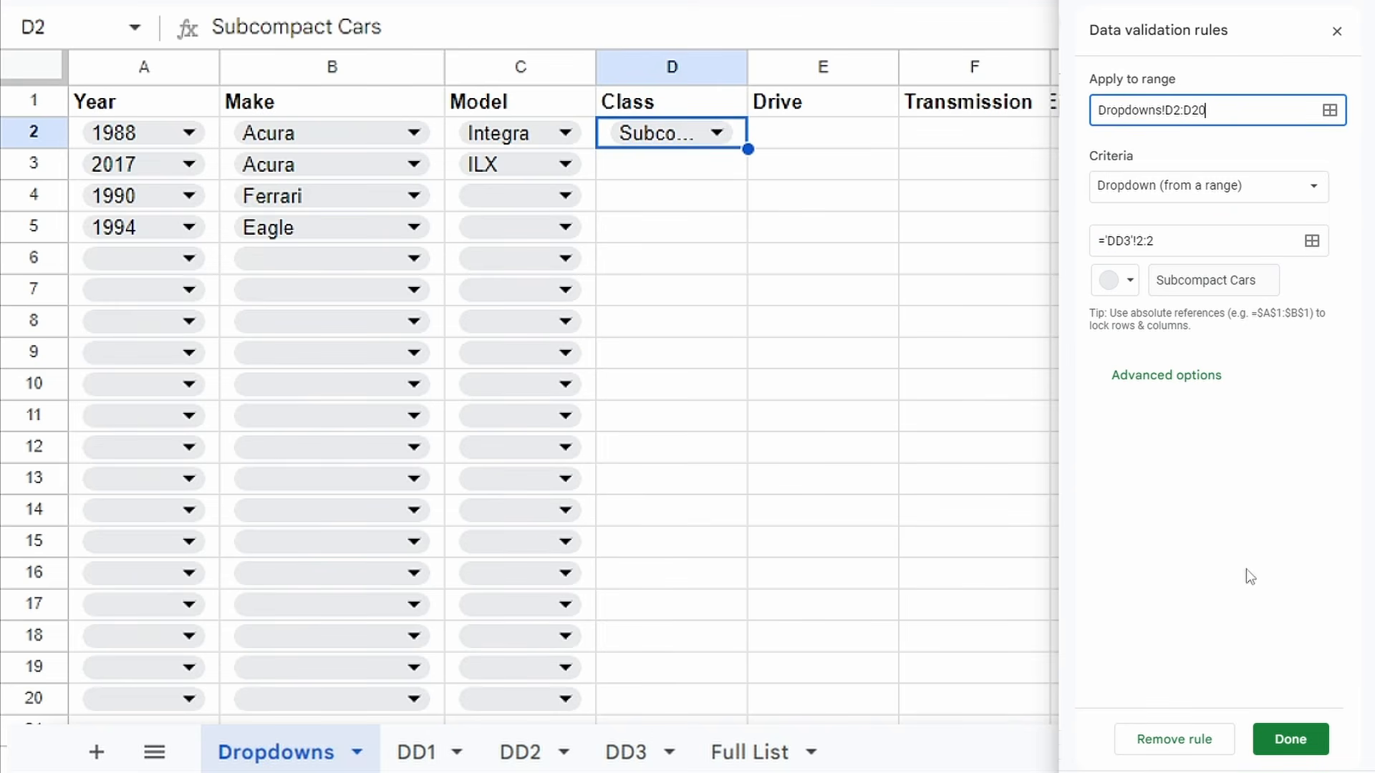
left_click(1290, 737)
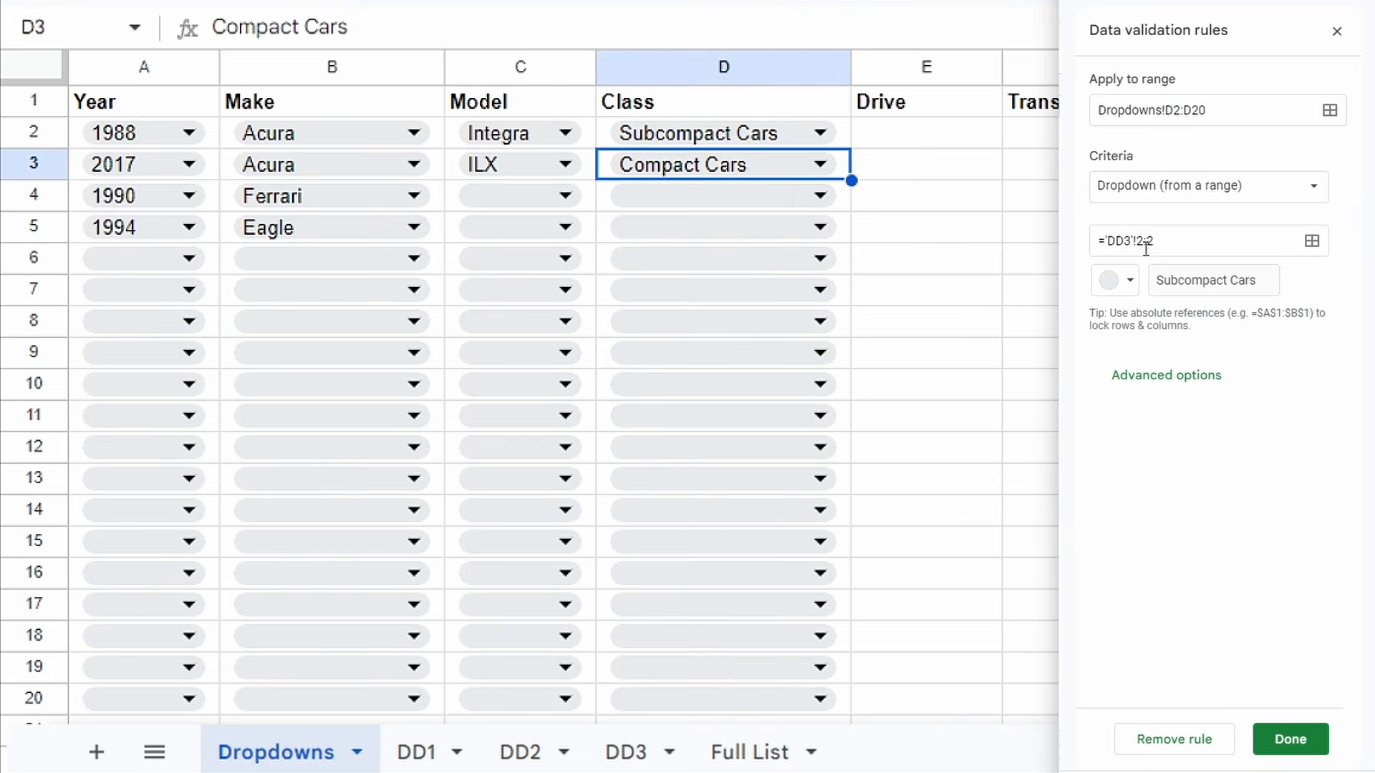
left_click(1143, 241)
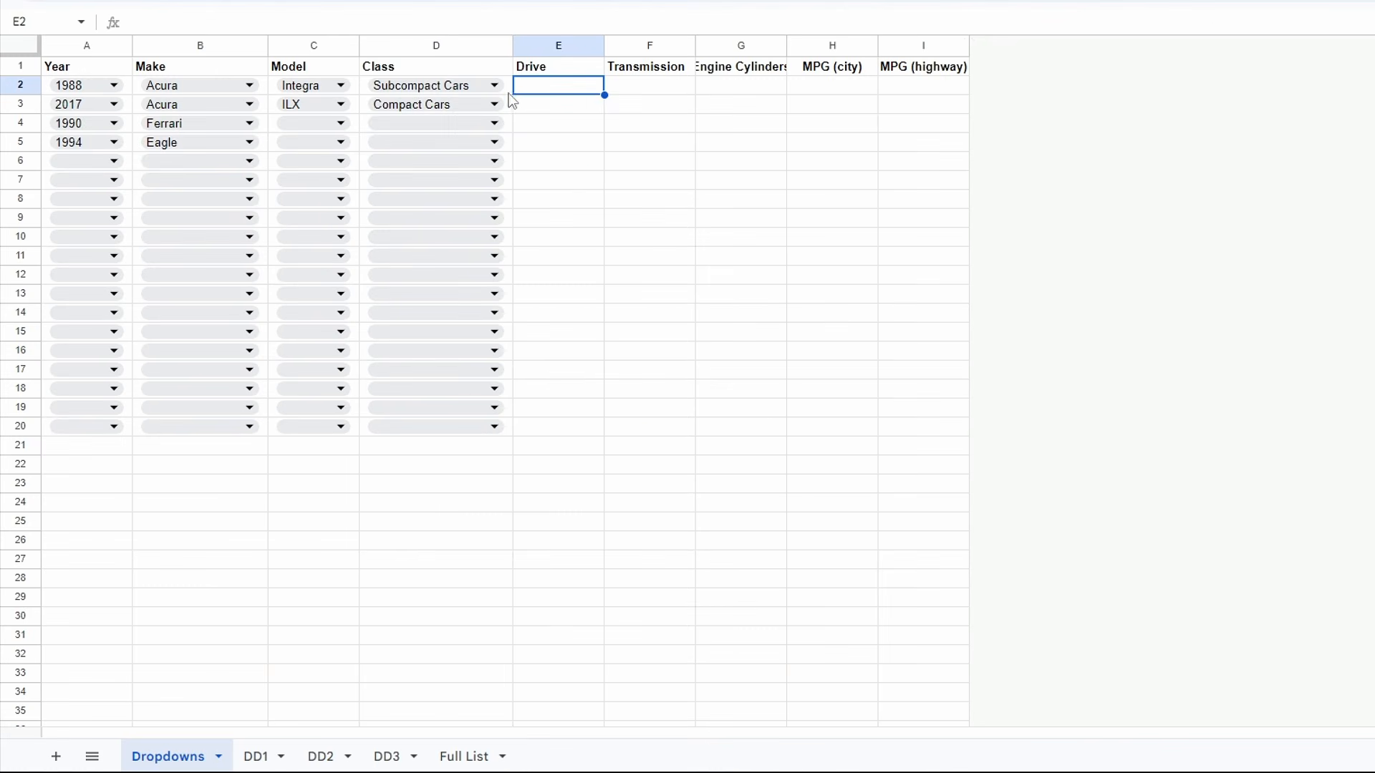
Copy the Class dropdown cell D2 into the Drive cell E2.
left_click(508, 92)
key("ctrl+c")
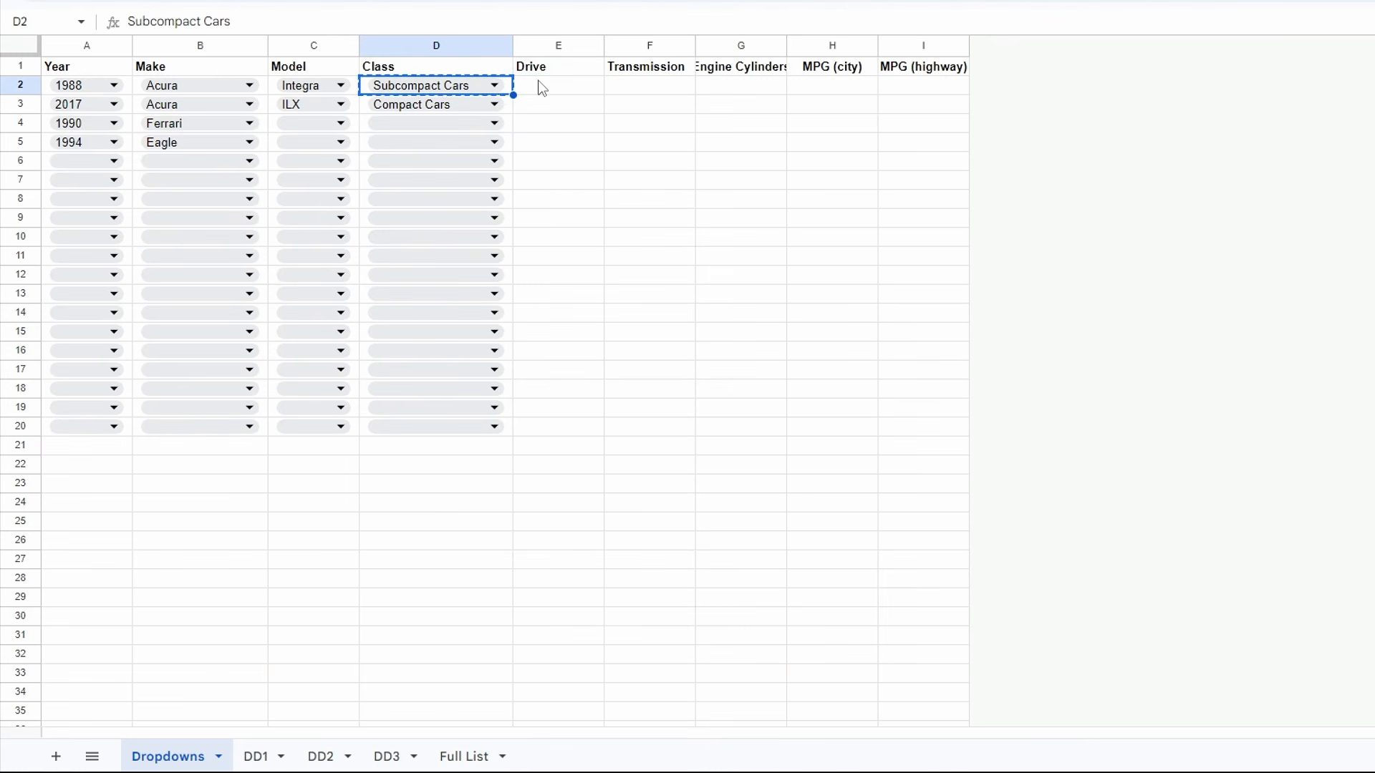
left_click(542, 87)
key("ctrl+v")
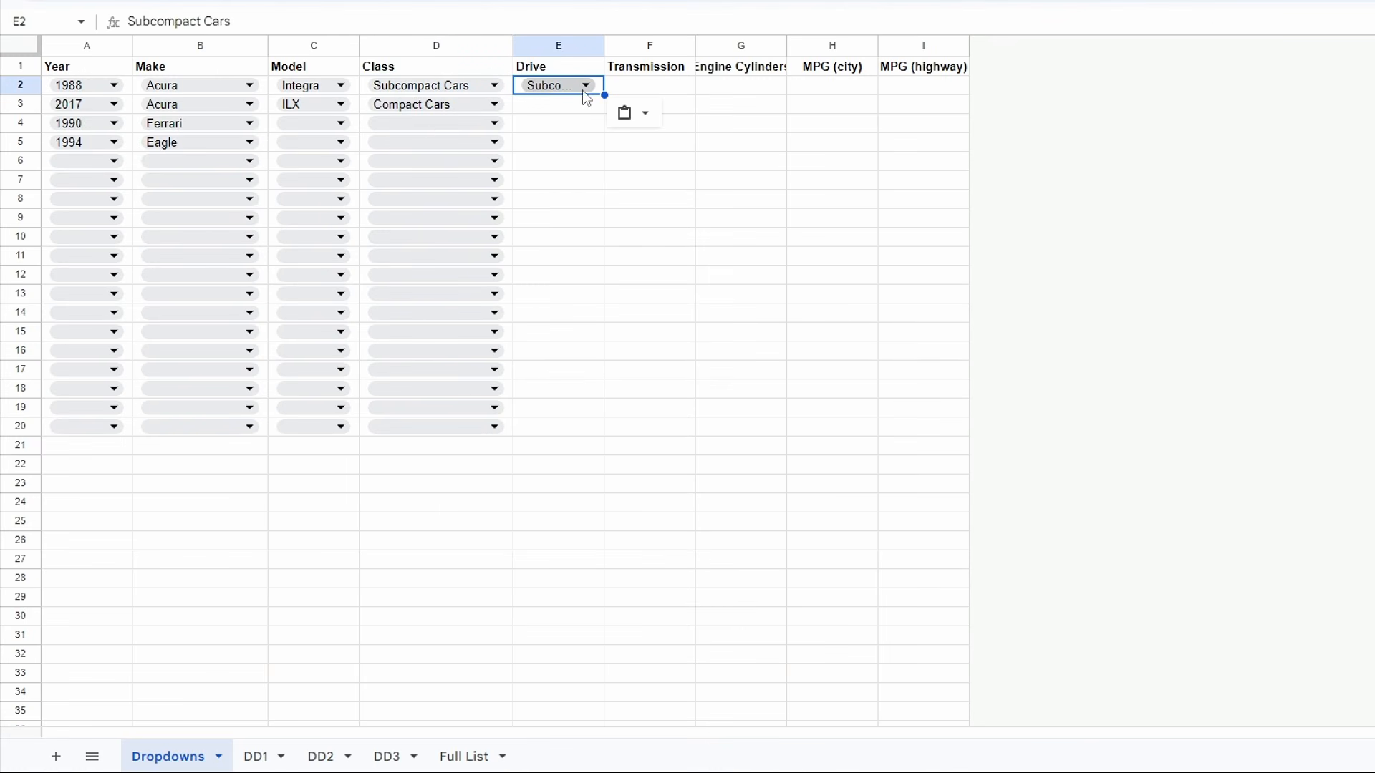
Duplicate the DD3 sheet and rename the copy DD4.
right_click(376, 751)
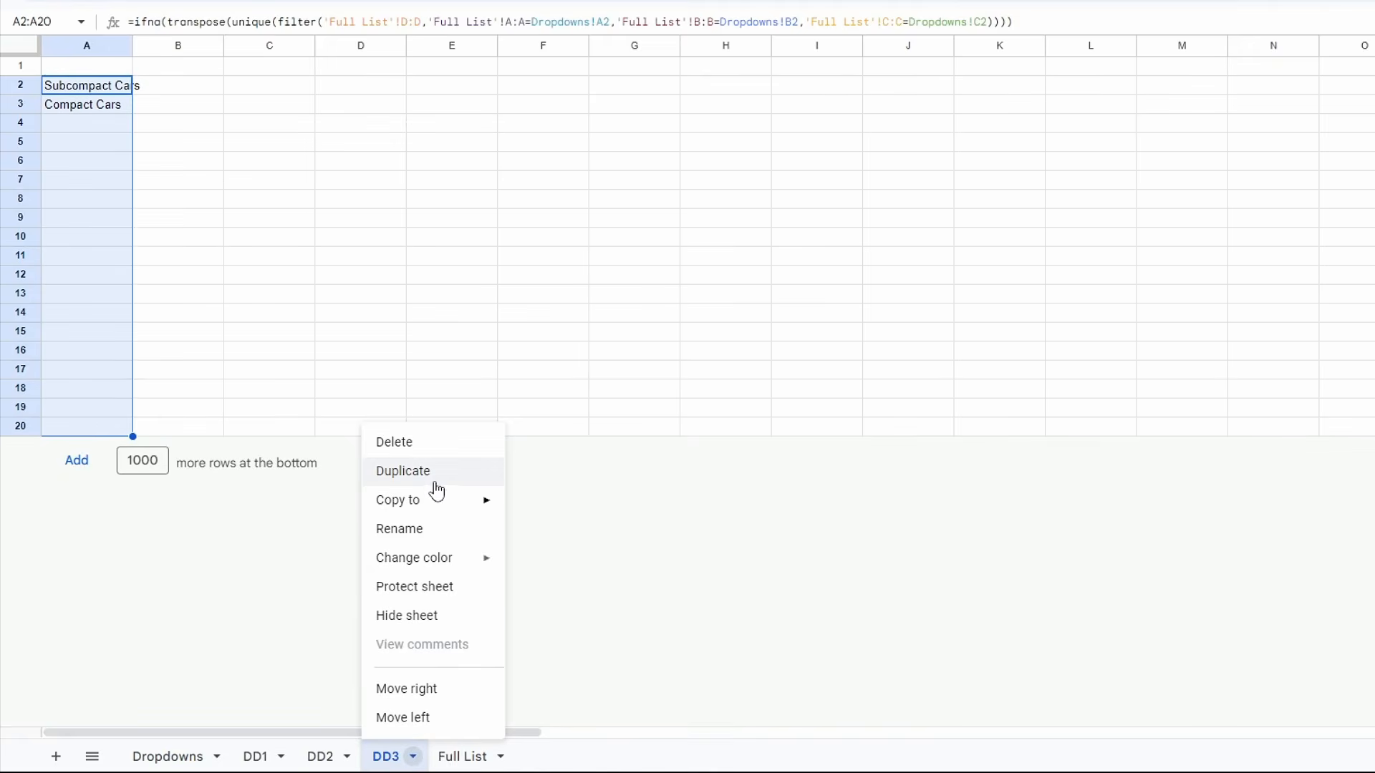
left_click(431, 474)
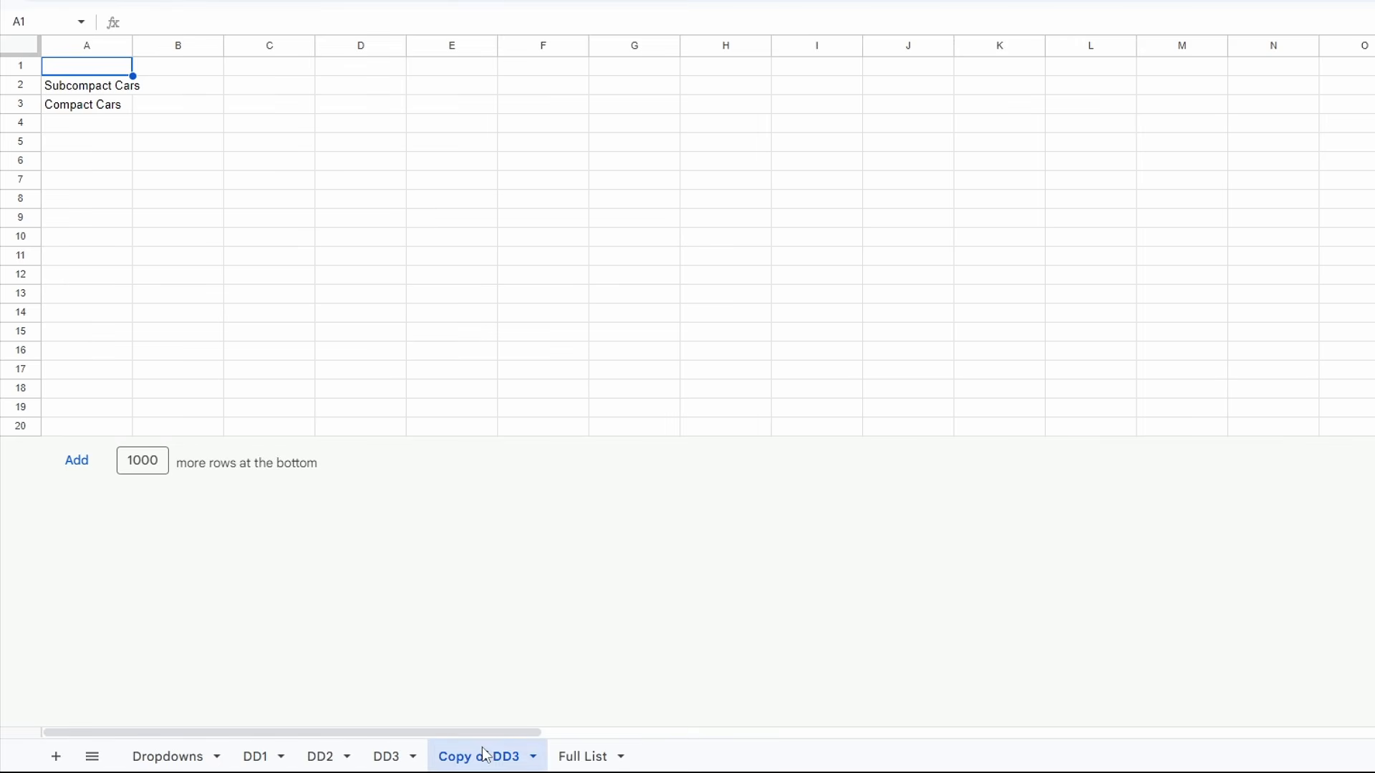
double_click(484, 753)
type("DD4")
key("Return")
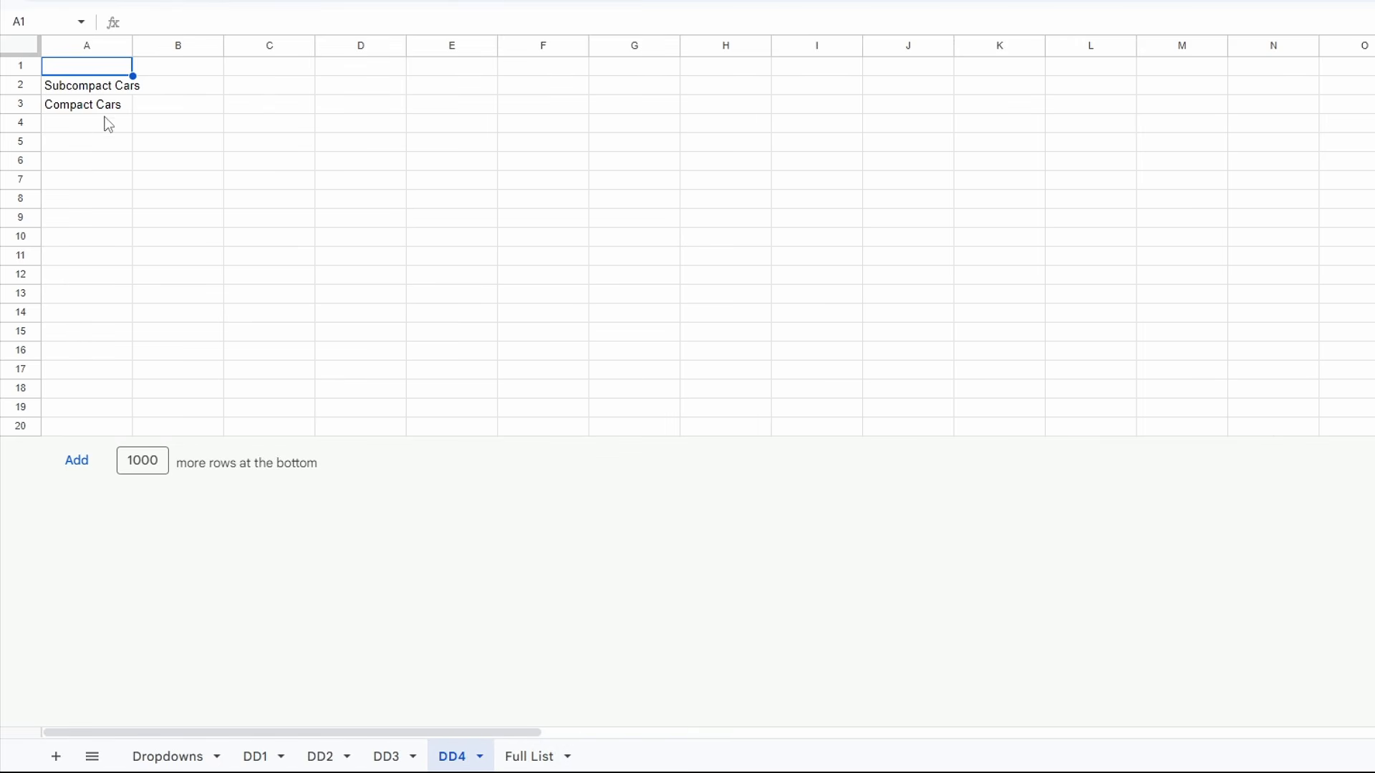
Change the column returned by the filter in DD4's A2 formula to 'Full List'!E:E.
left_click(105, 93)
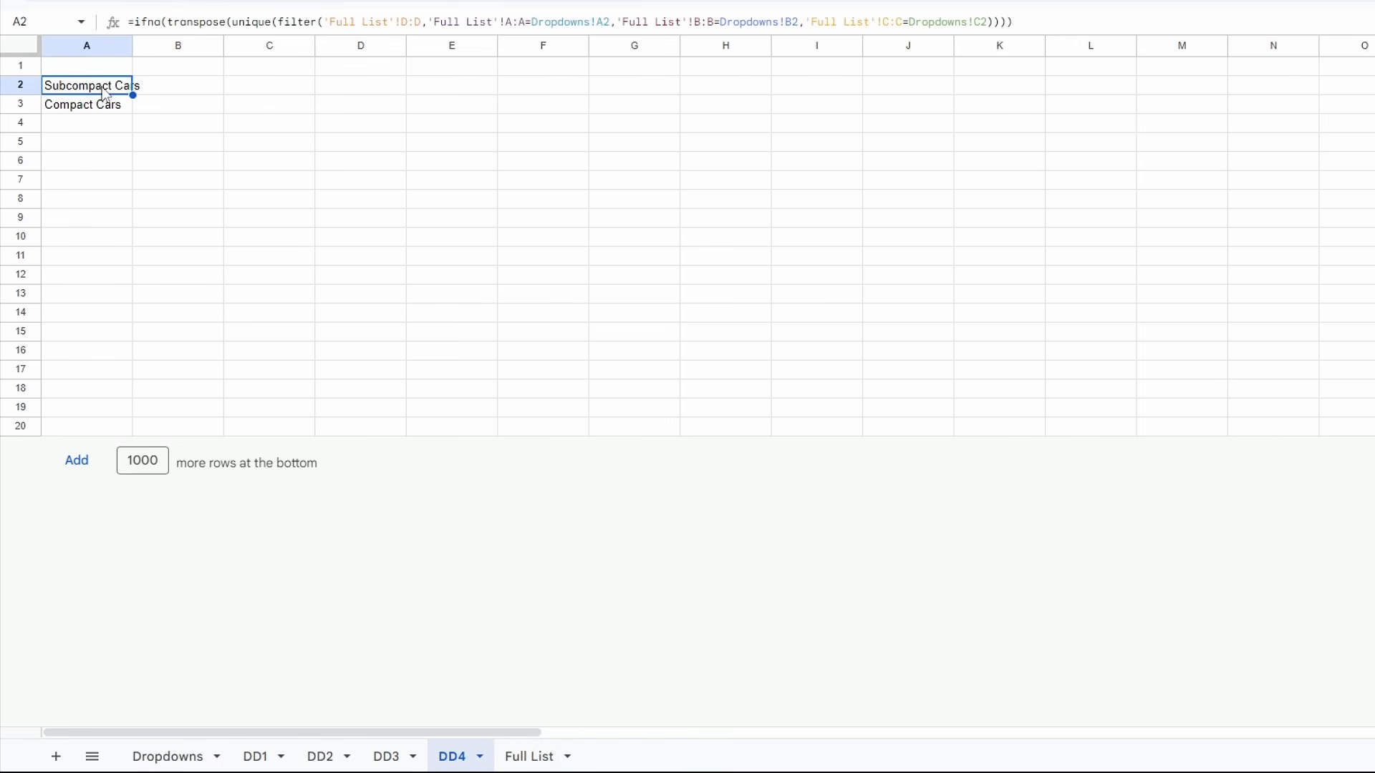
left_click(407, 20)
key("BackSpace")
type("E")
key("Right")
key("Right")
key("BackSpace")
type("E")
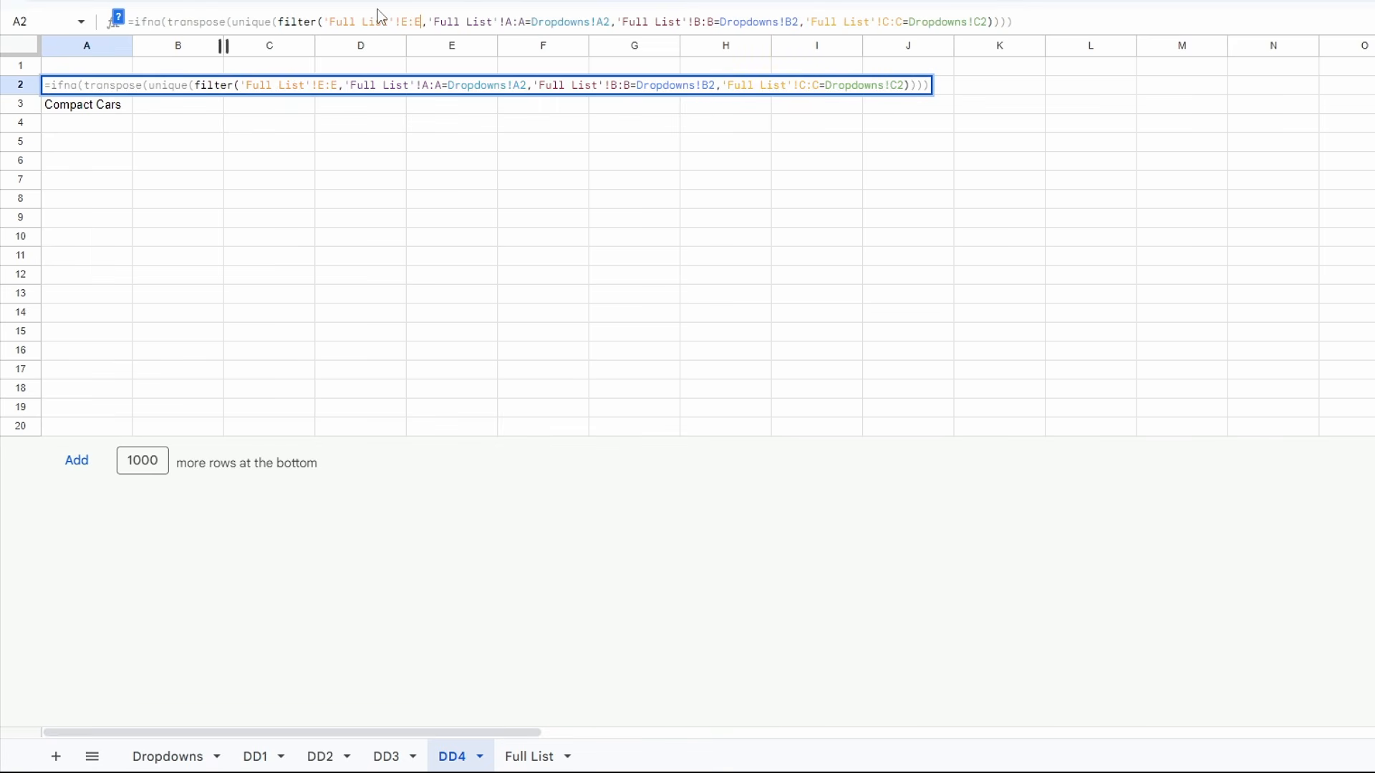
Add a fourth filter condition to DD4's A2 formula, 'Full List'!D:D=Dropdowns!D2, by duplicating and editing the Model condition.
left_click_drag(801, 20, 989, 21)
left_click(988, 22)
key("ctrl+v")
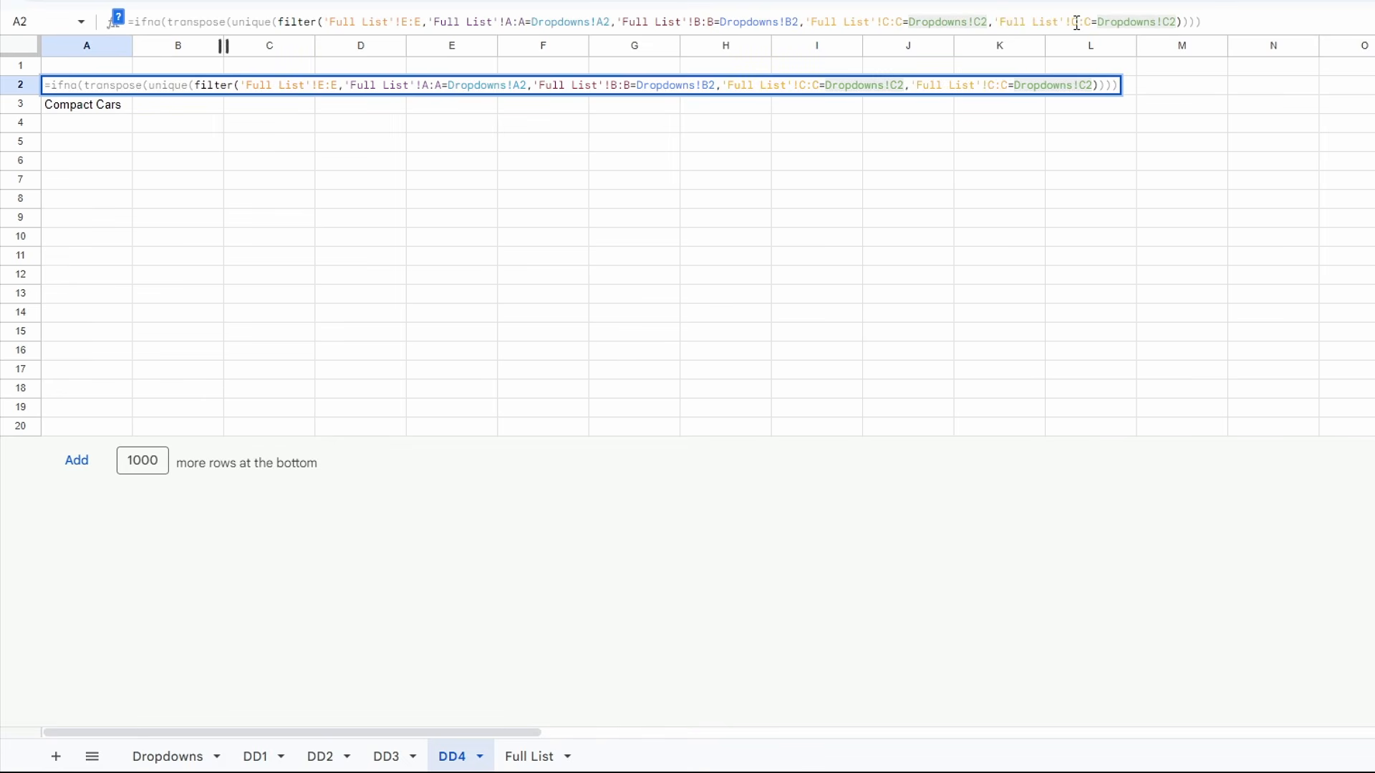
left_click(1076, 22)
key("shift+Left")
type("D")
key("Right")
key("shift+Right")
type("D")
key("Right")
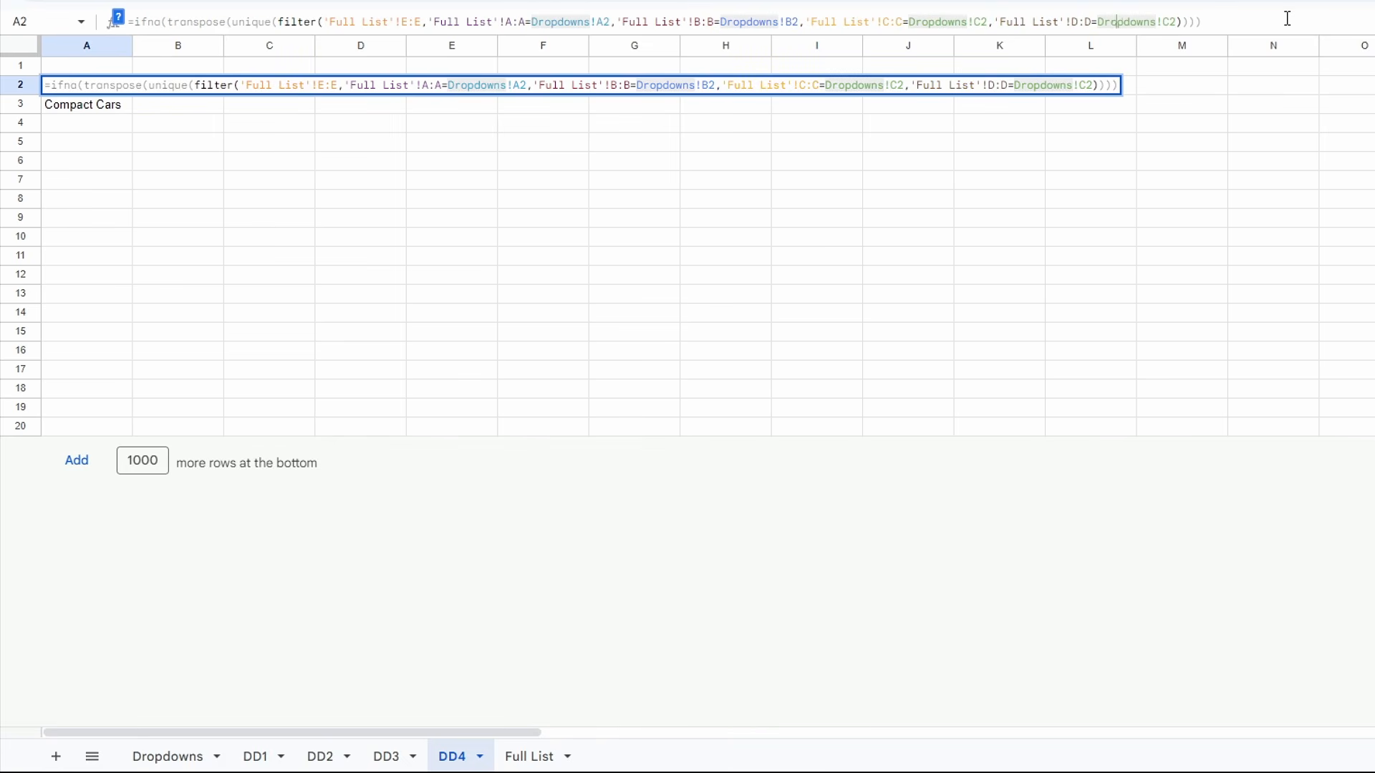
key("Right")
key("Right")
key("Right")
key("Right")
key("Right")
key("Right")
key("Right")
key("Right")
key("BackSpace")
type("D")
key("Return")
key("Up")
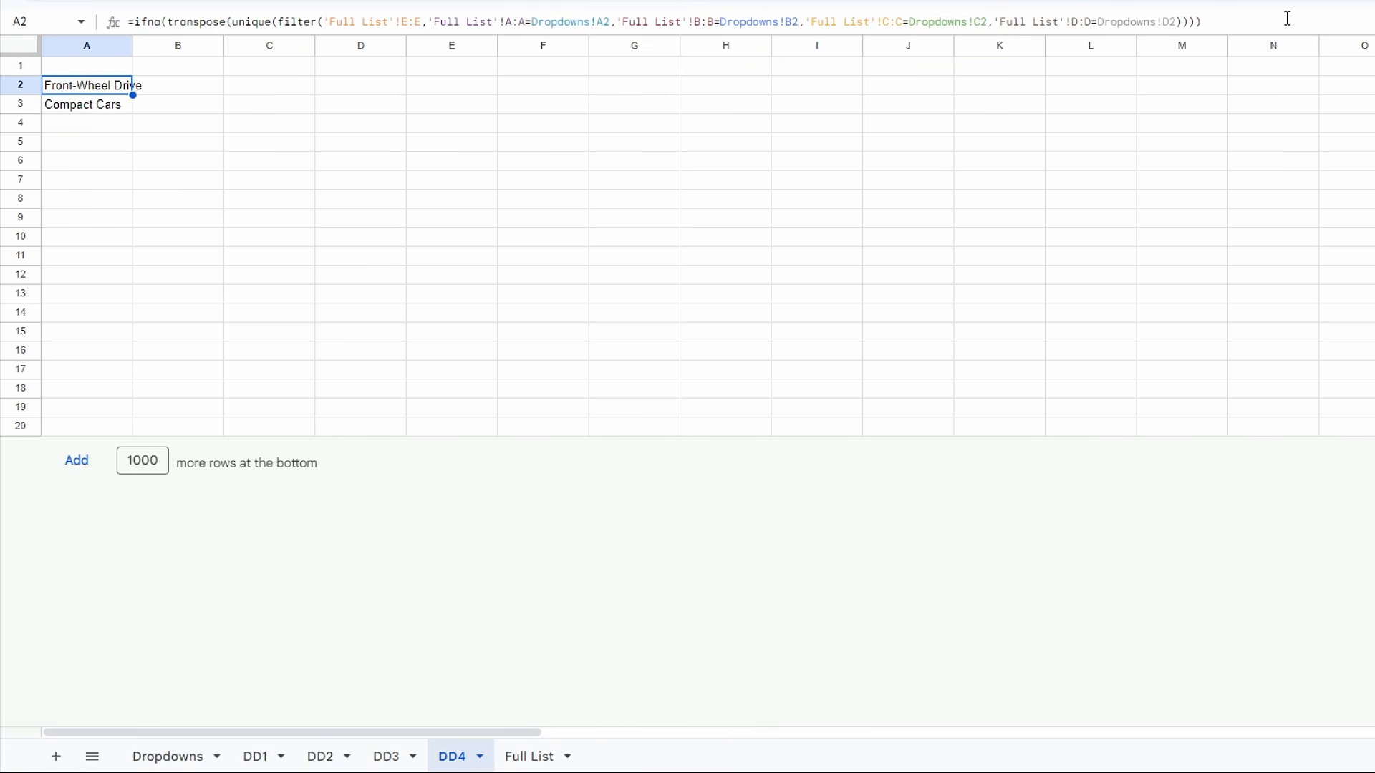
Copy DD4's A2 filter formula down column A through row 20.
key("ctrl+c")
key("ctrl+shift+Down")
key("ctrl+shift+Down")
key("ctrl+v")
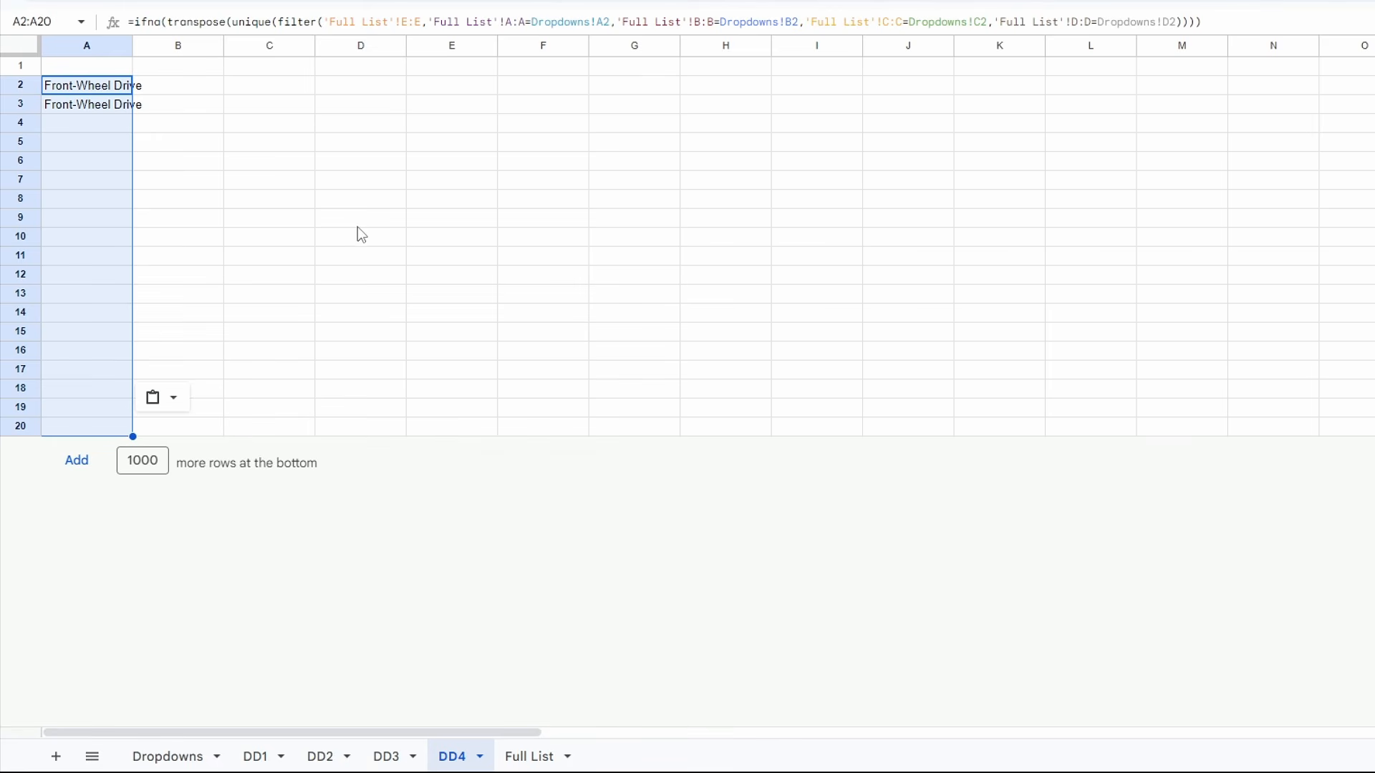
On the Dropdowns sheet, apply the Drive dropdown rule to E2:E20 with ='DD4'!2:2 as its source range.
left_click(175, 756)
left_click(585, 85)
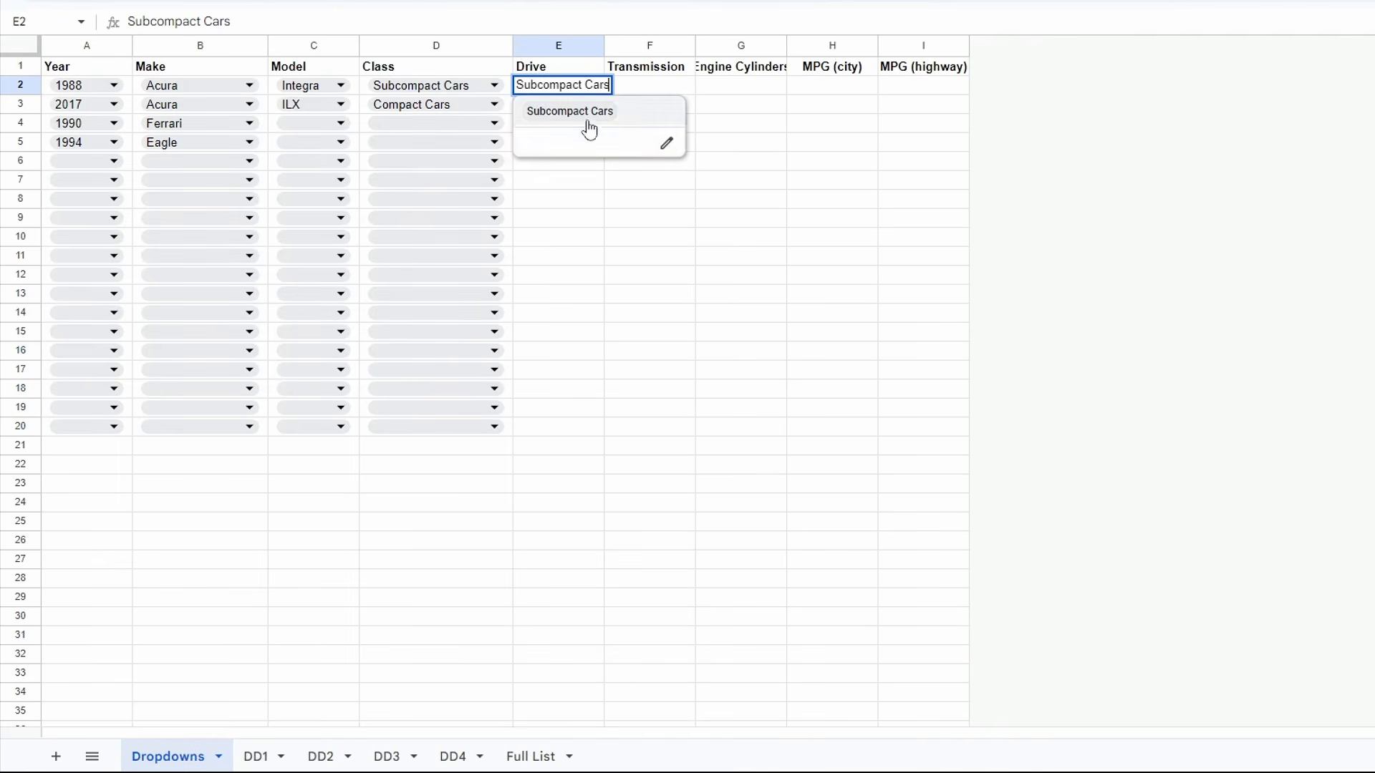
left_click(668, 143)
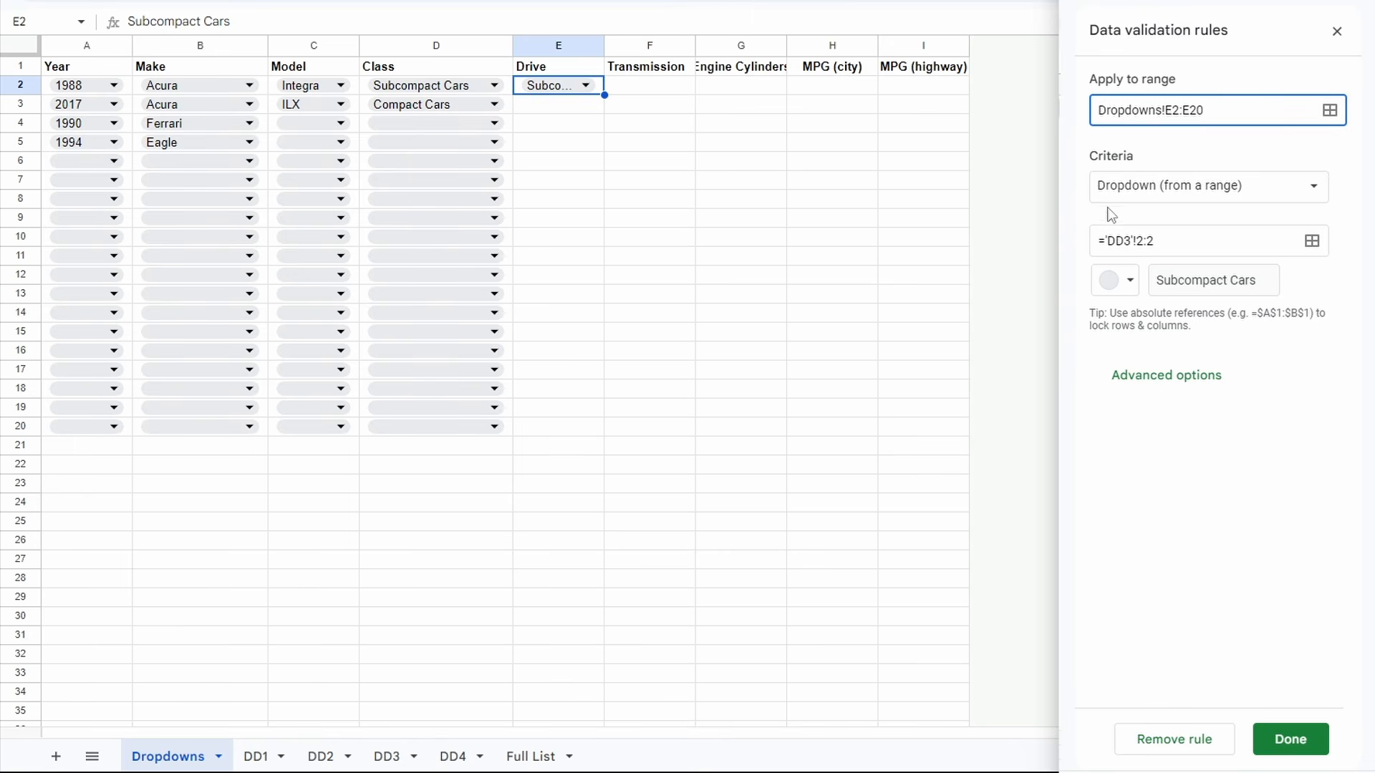
left_click(1129, 242)
key("BackSpace")
type("4")
left_click(1309, 524)
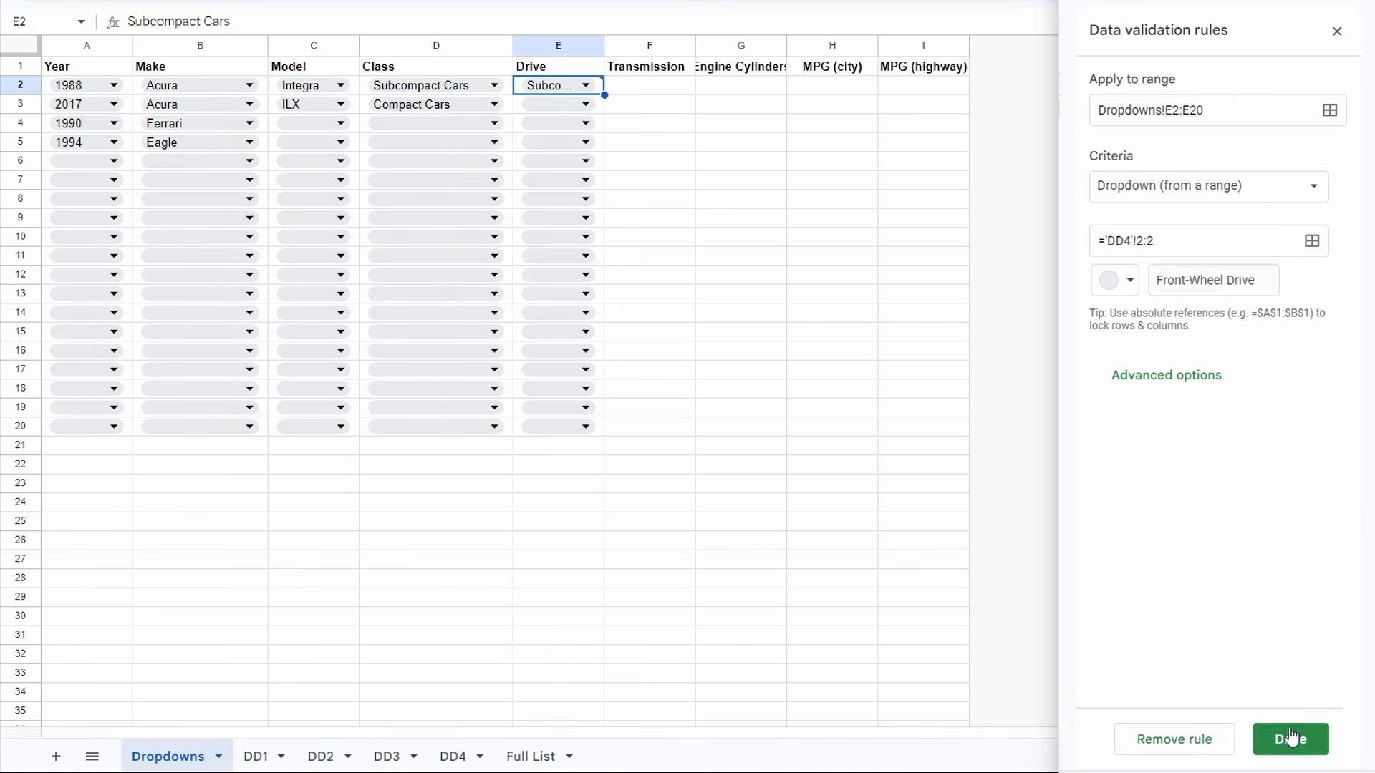
Choose Front-Wheel Drive in the Drive dropdowns of rows 2 and 3.
left_click(571, 86)
left_click(570, 112)
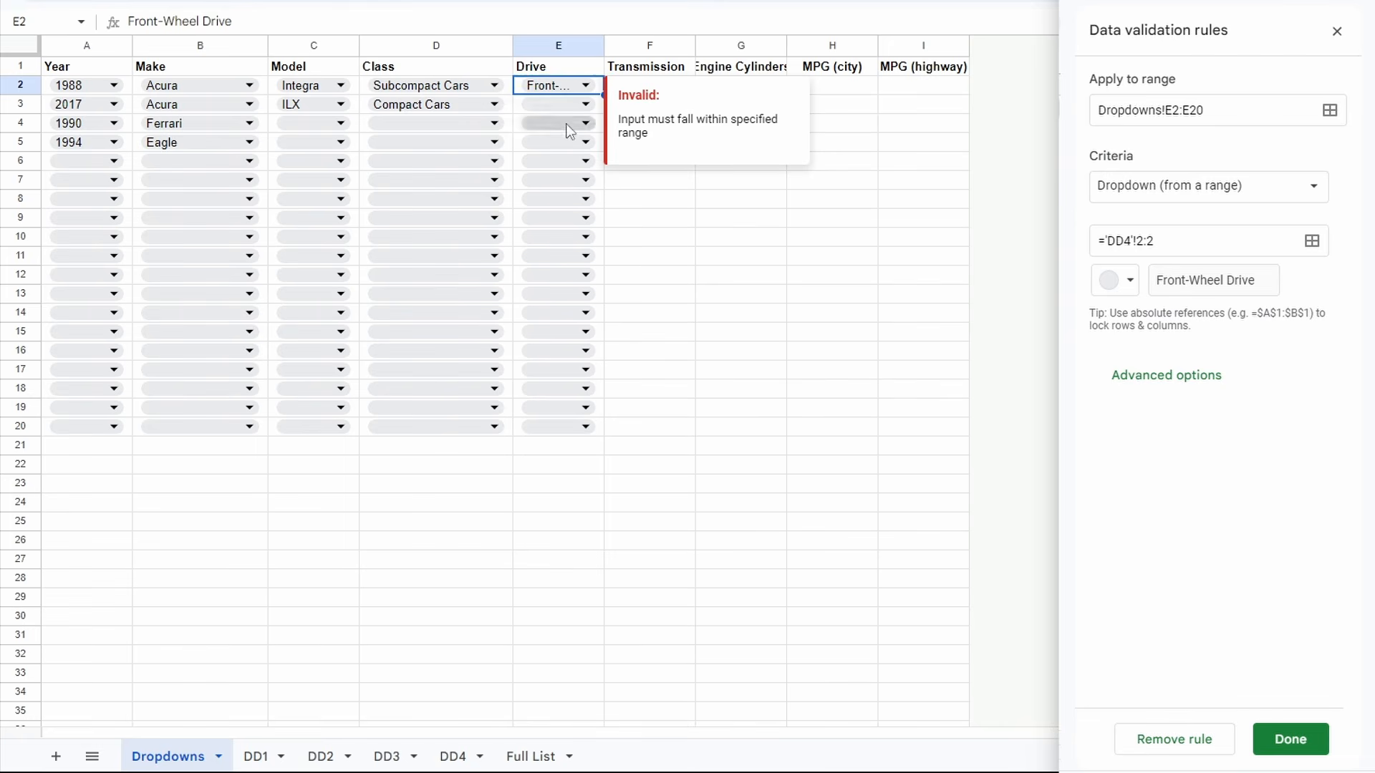
left_click(570, 105)
left_click(569, 130)
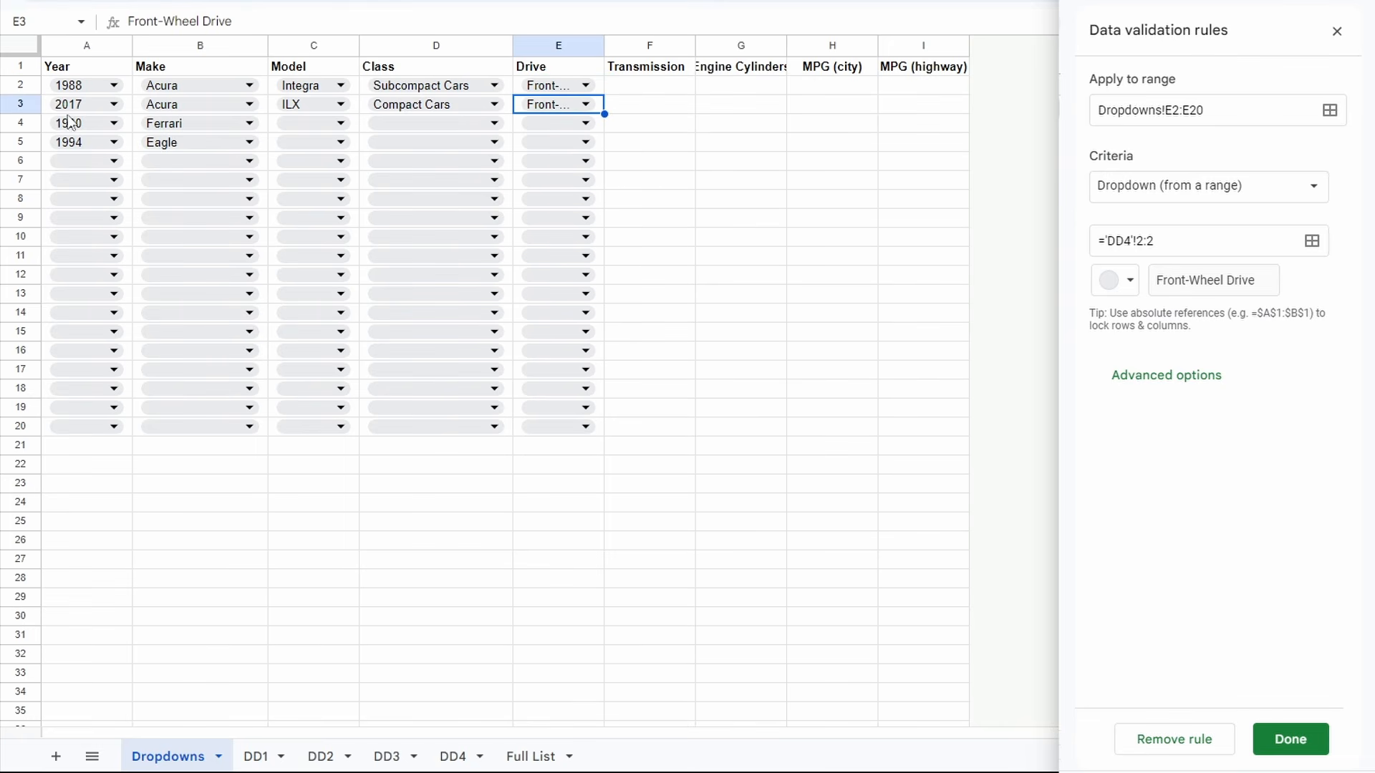
Fill row 6 from its dropdowns with 1984, Chevrolet, G10/20 Van 2WD, Vans, Cargo Type and 2-Wheel Drive.
left_click(101, 161)
left_click(97, 192)
left_click(243, 161)
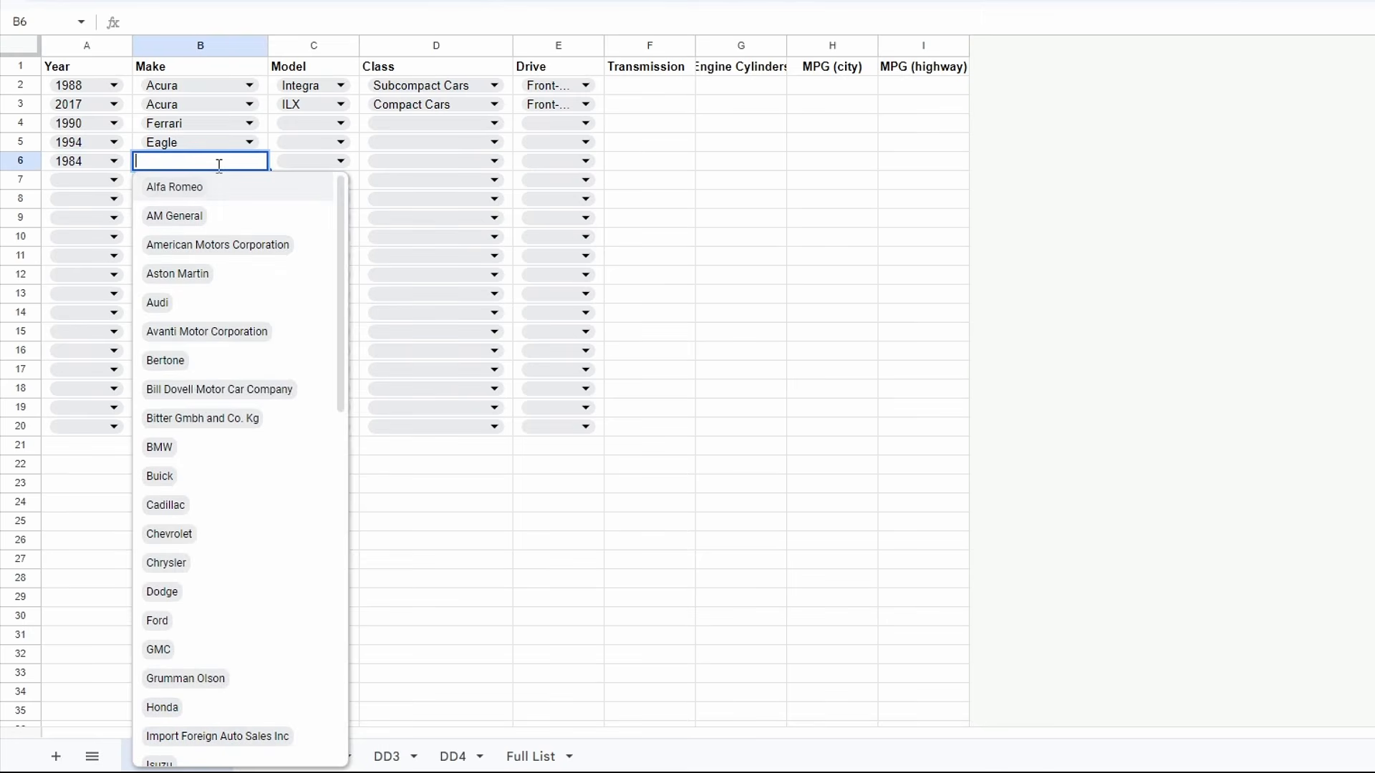
left_click(207, 534)
left_click(318, 161)
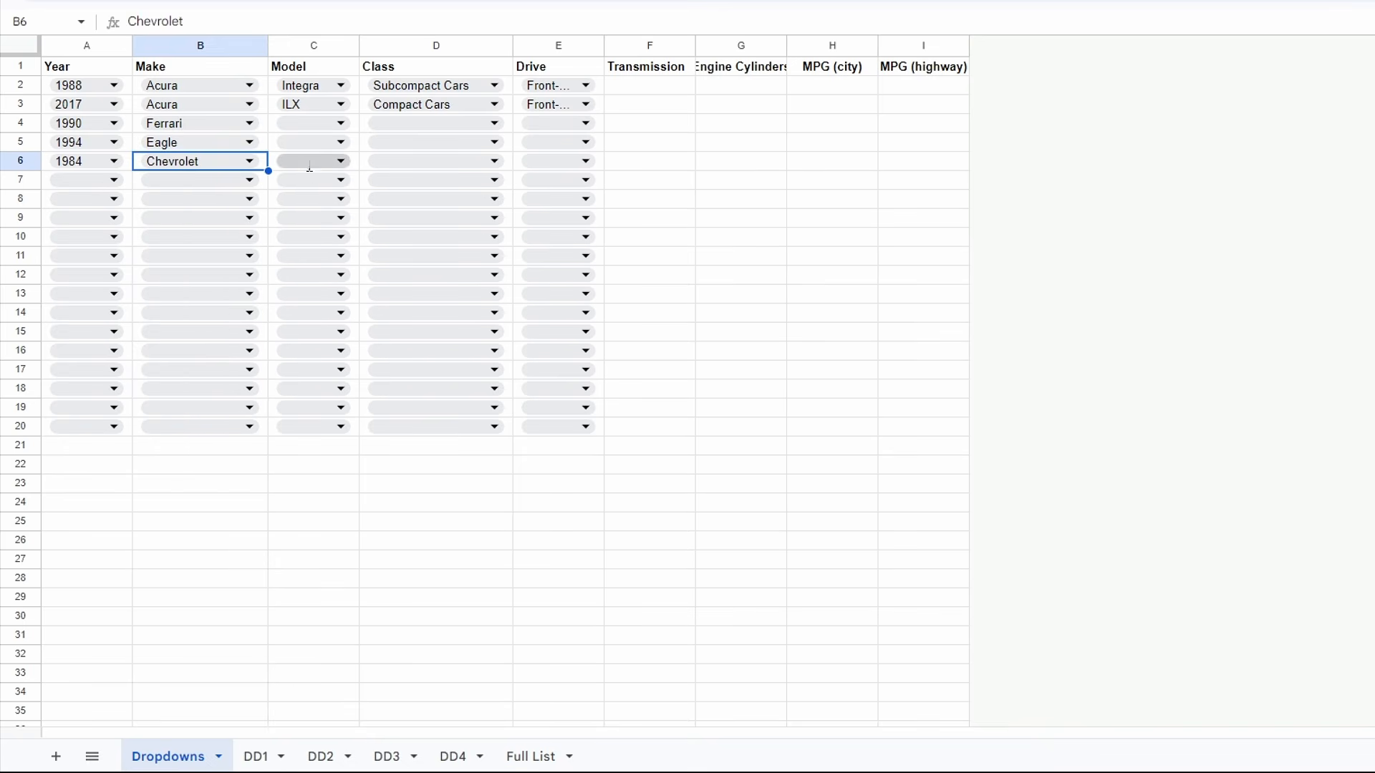
left_click(358, 592)
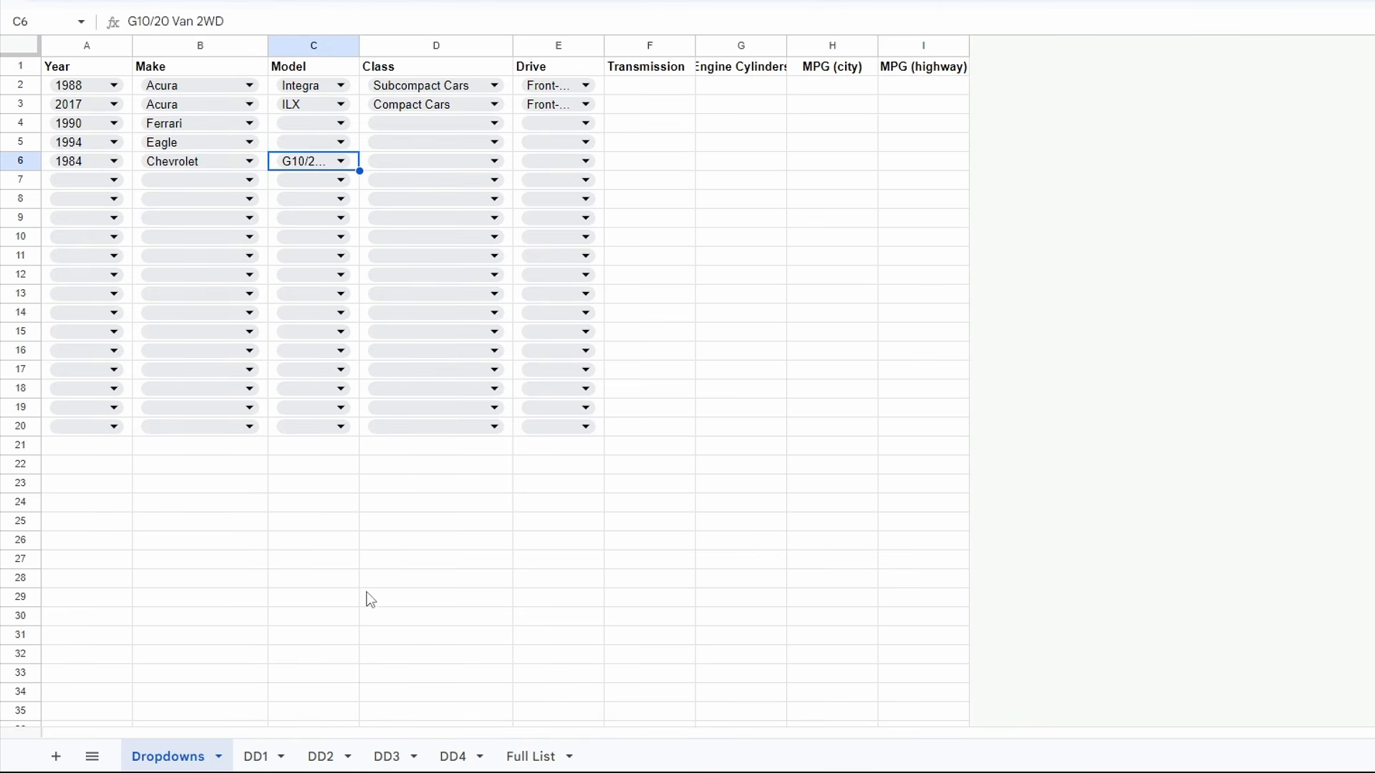
left_click(413, 170)
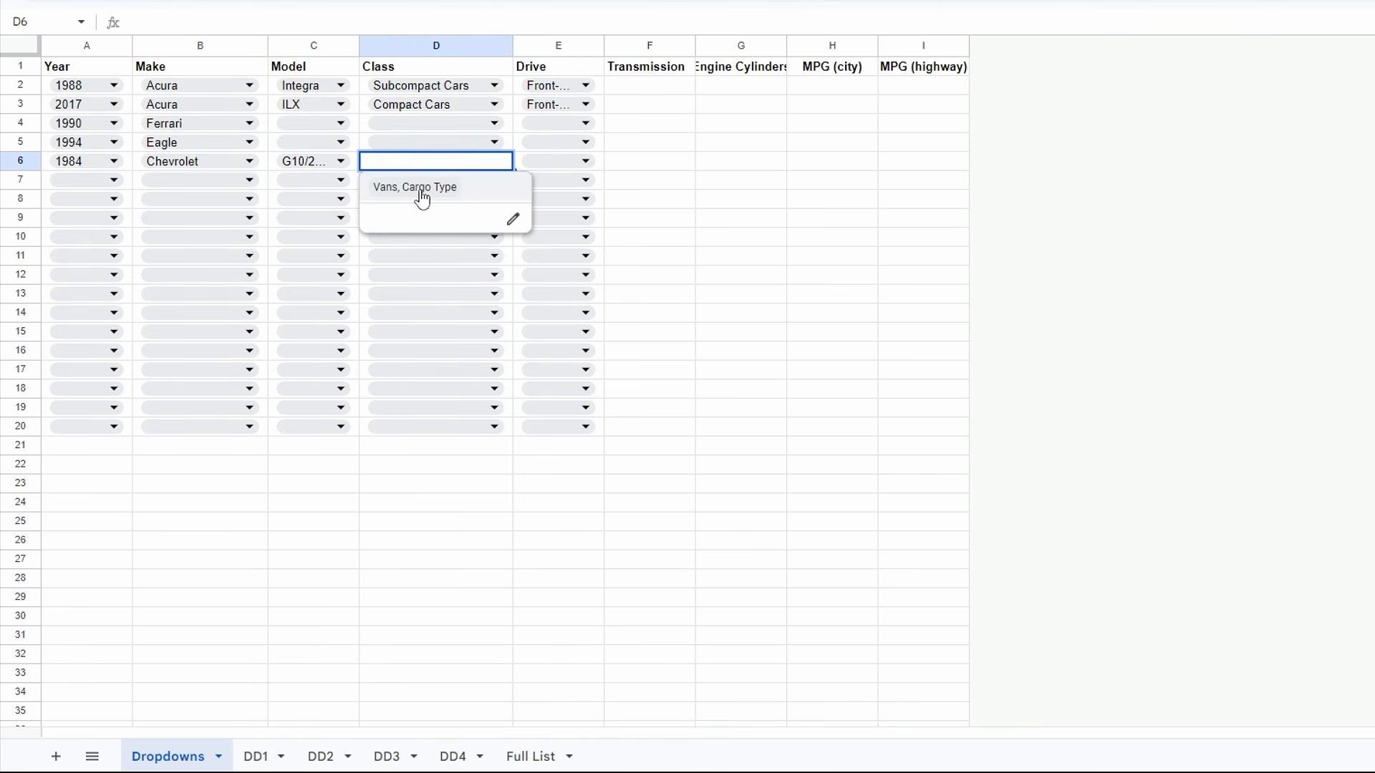
left_click(420, 189)
left_click(548, 163)
left_click(559, 188)
Copy the Drive dropdown cell E2 into the Transmission cell F2.
left_click(660, 164)
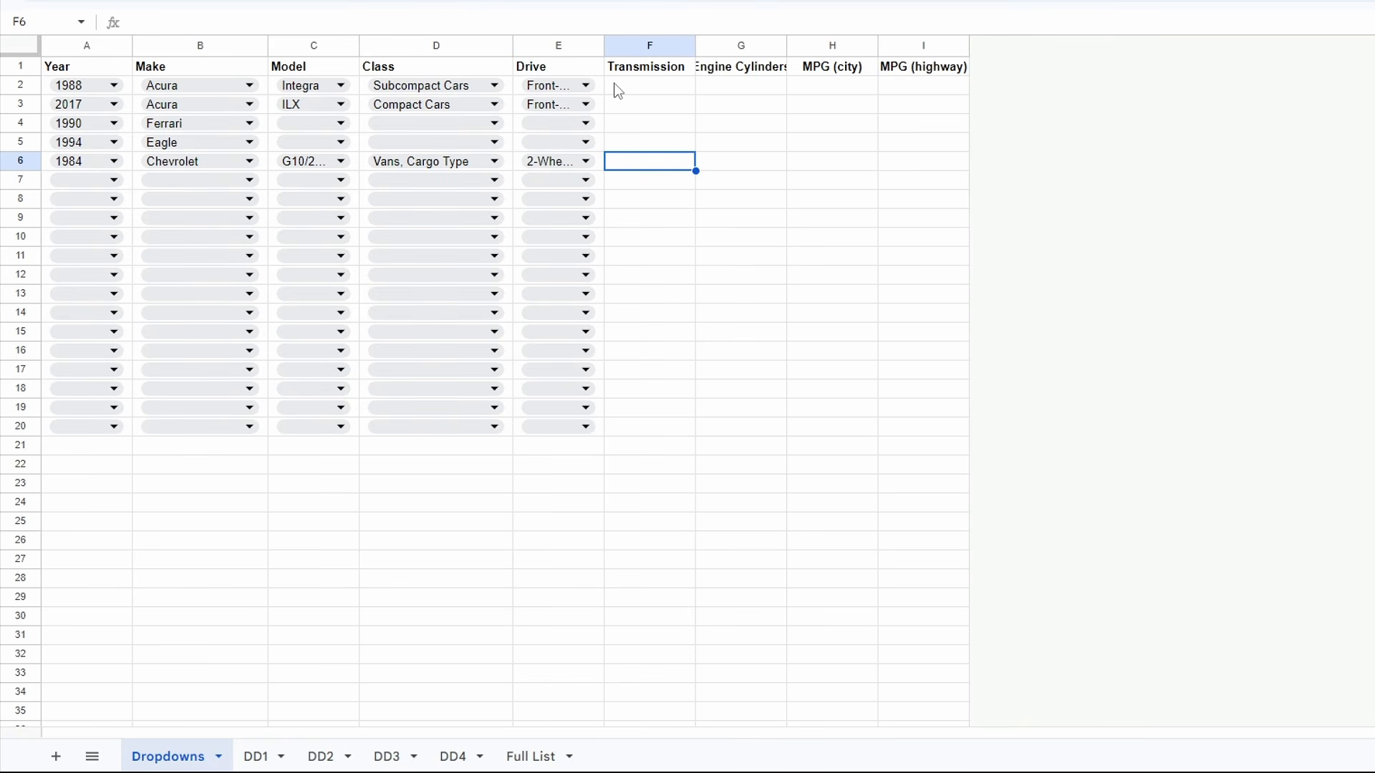
left_click(647, 89)
type("Front-Wheel Drive")
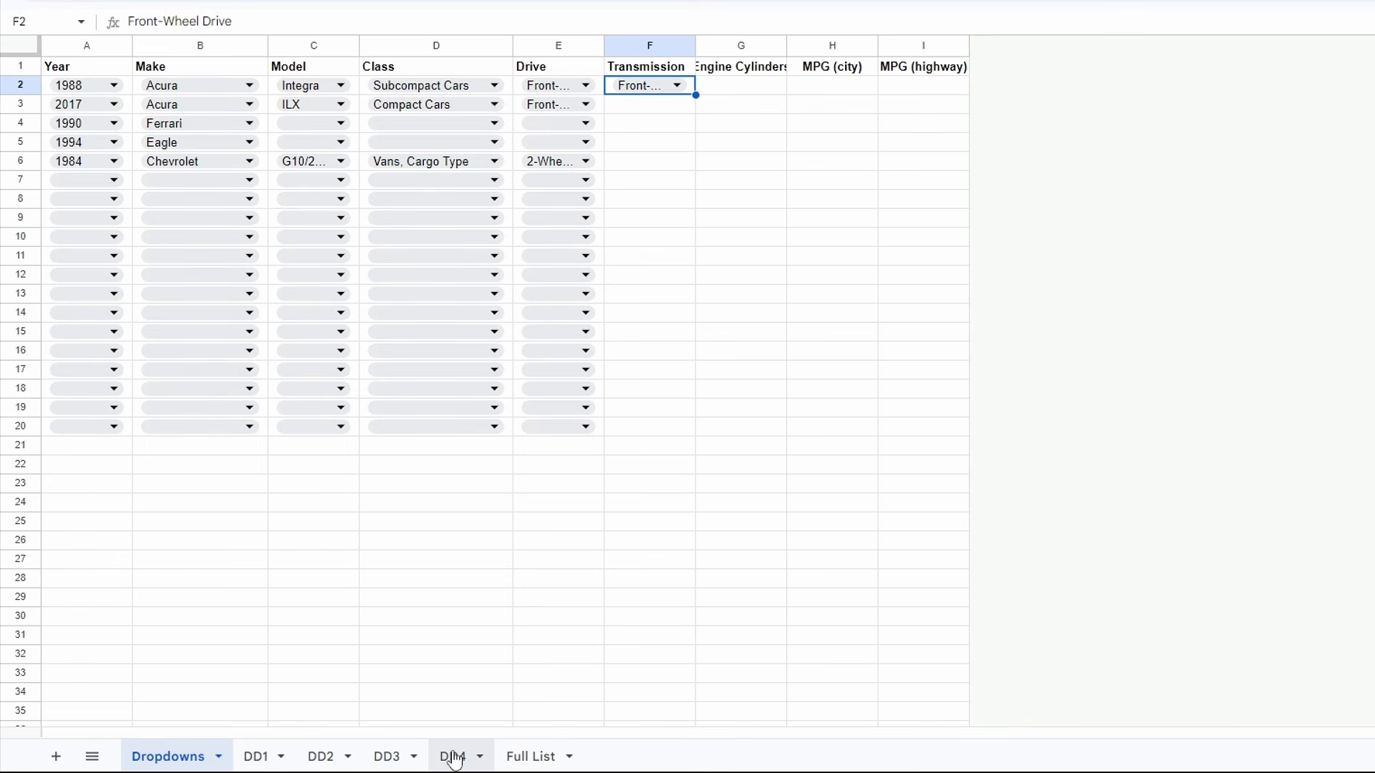
left_click(647, 89)
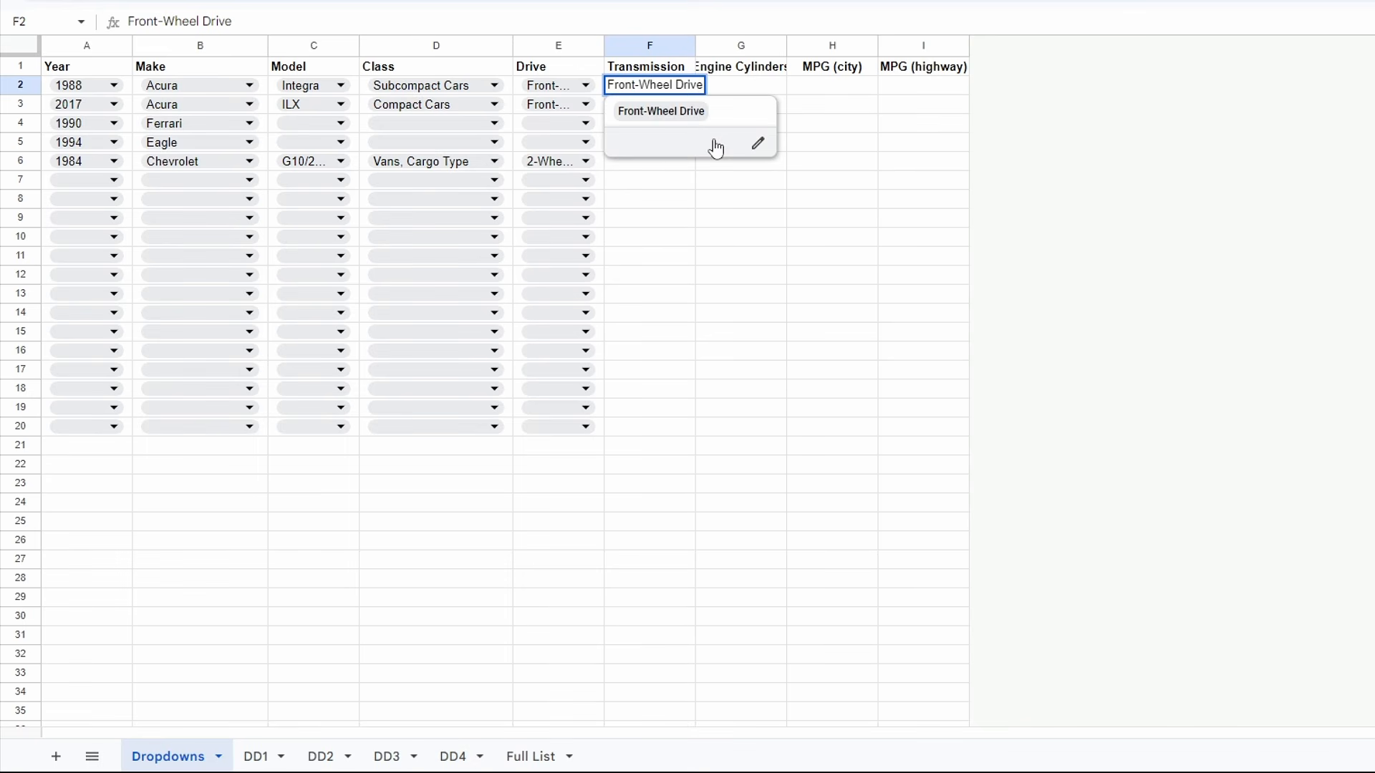
left_click(757, 143)
left_click(1124, 237)
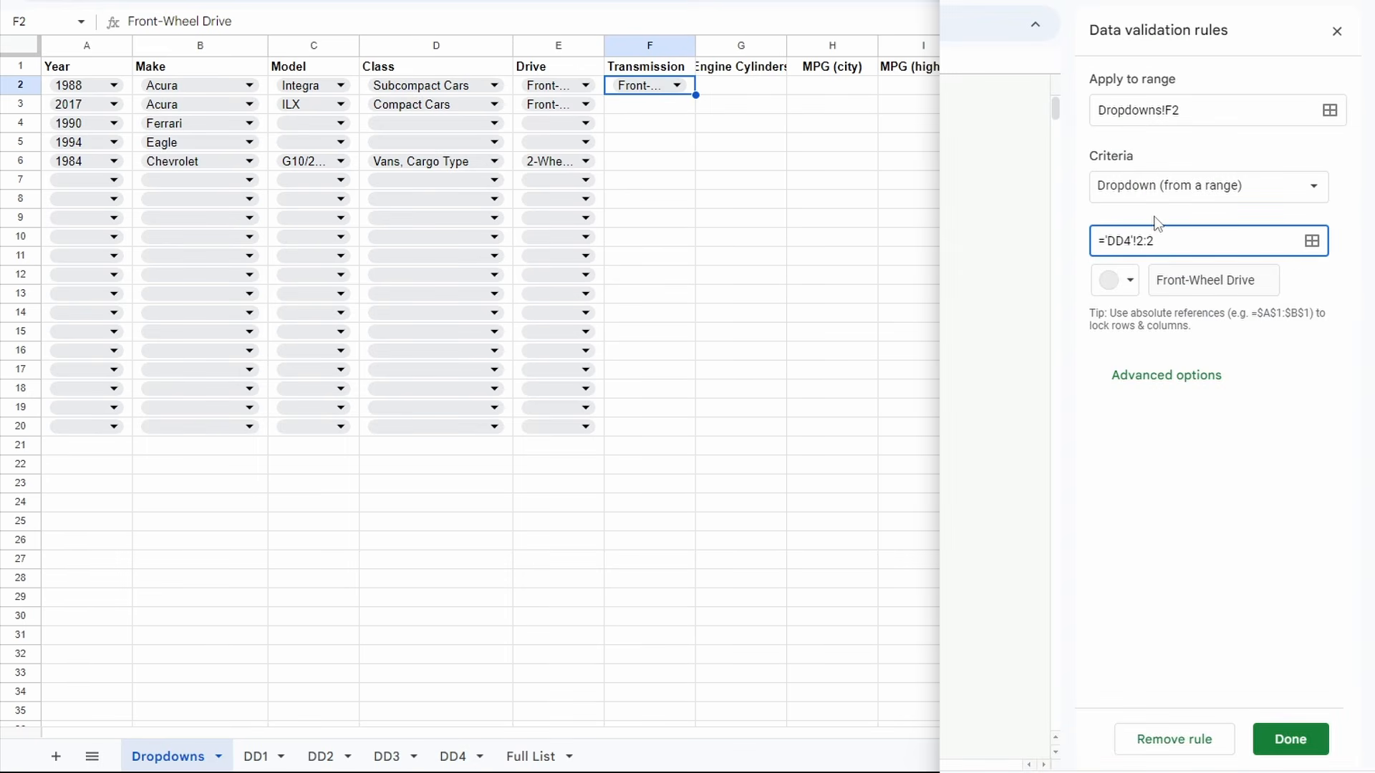
type("5")
key("Delete")
left_click_drag(1078, 241, 970, 280)
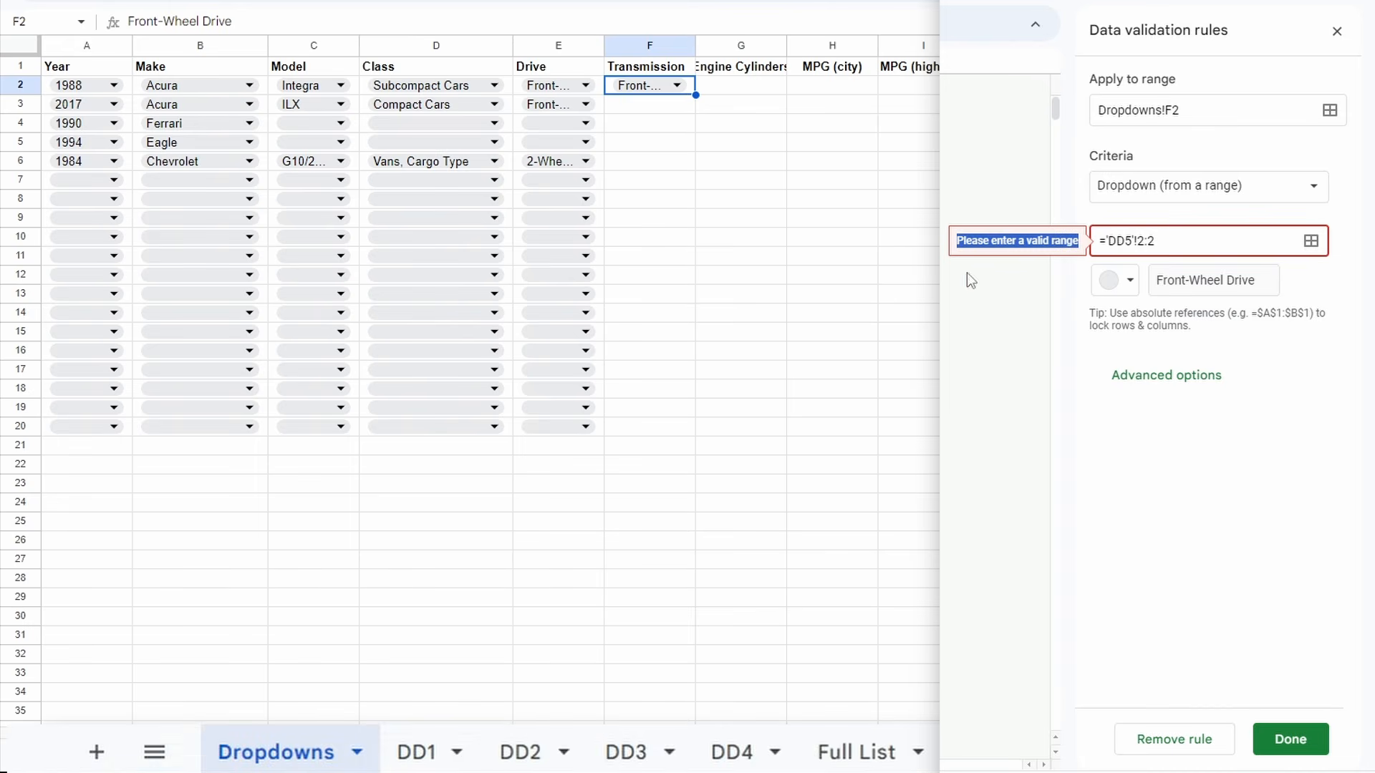
left_click(1336, 30)
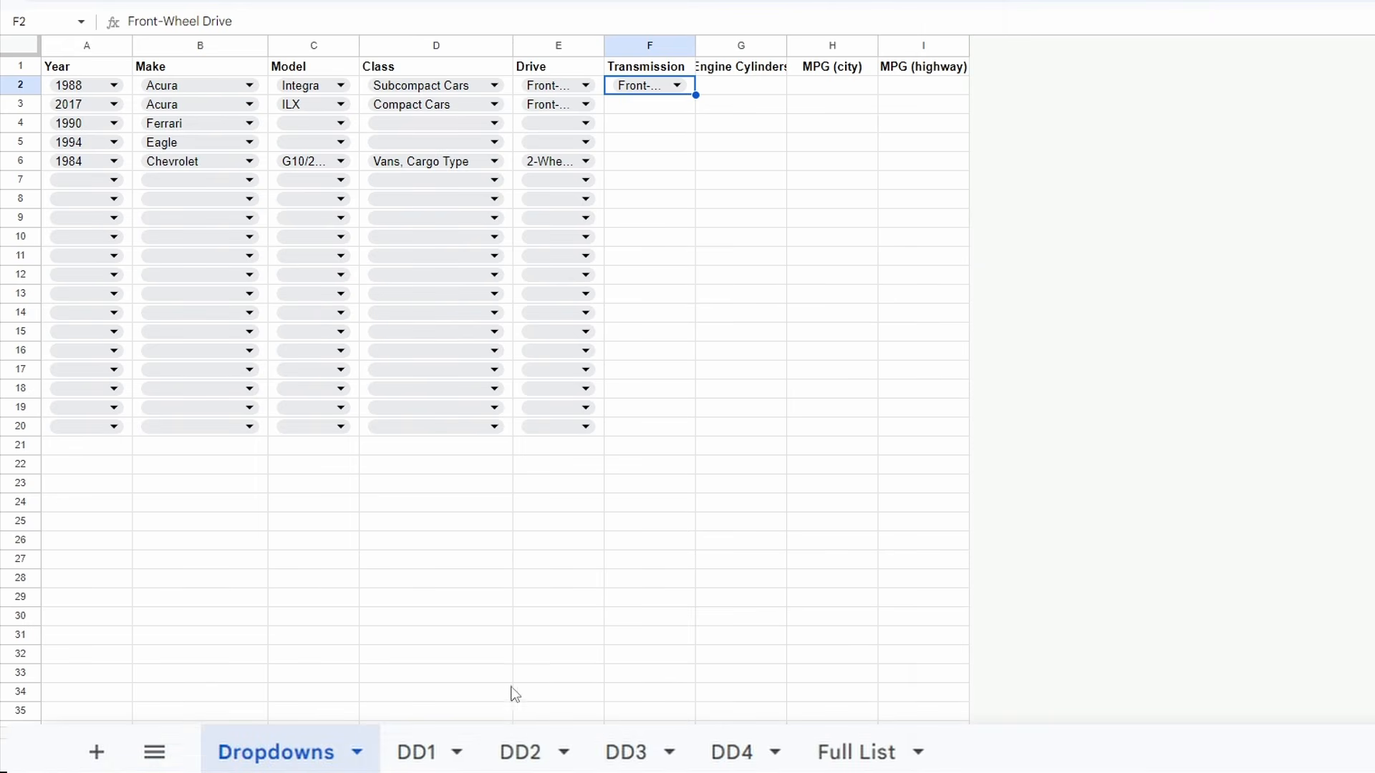
Duplicate the DD4 helper sheet and rename the copy DD5.
right_click(733, 754)
left_click(480, 471)
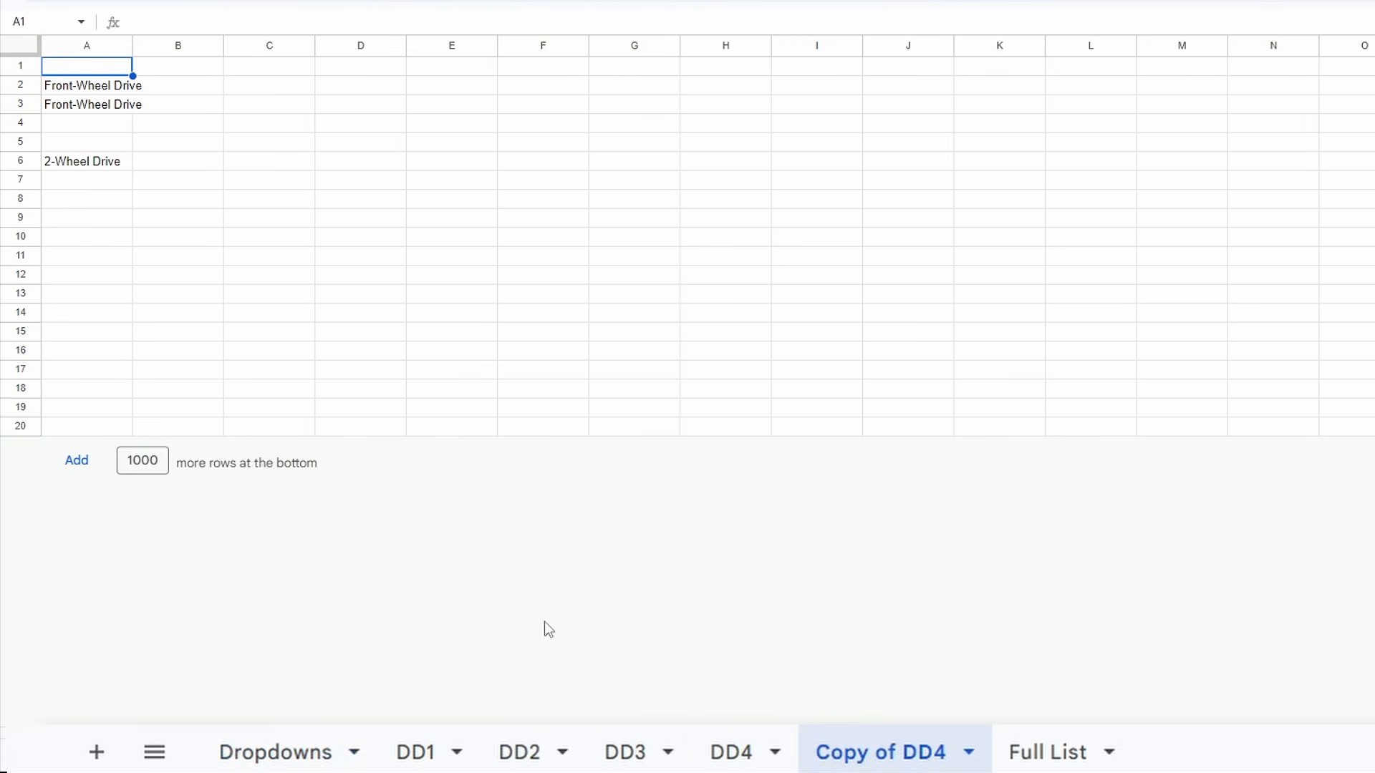
double_click(904, 748)
type("DD5")
key("Return")
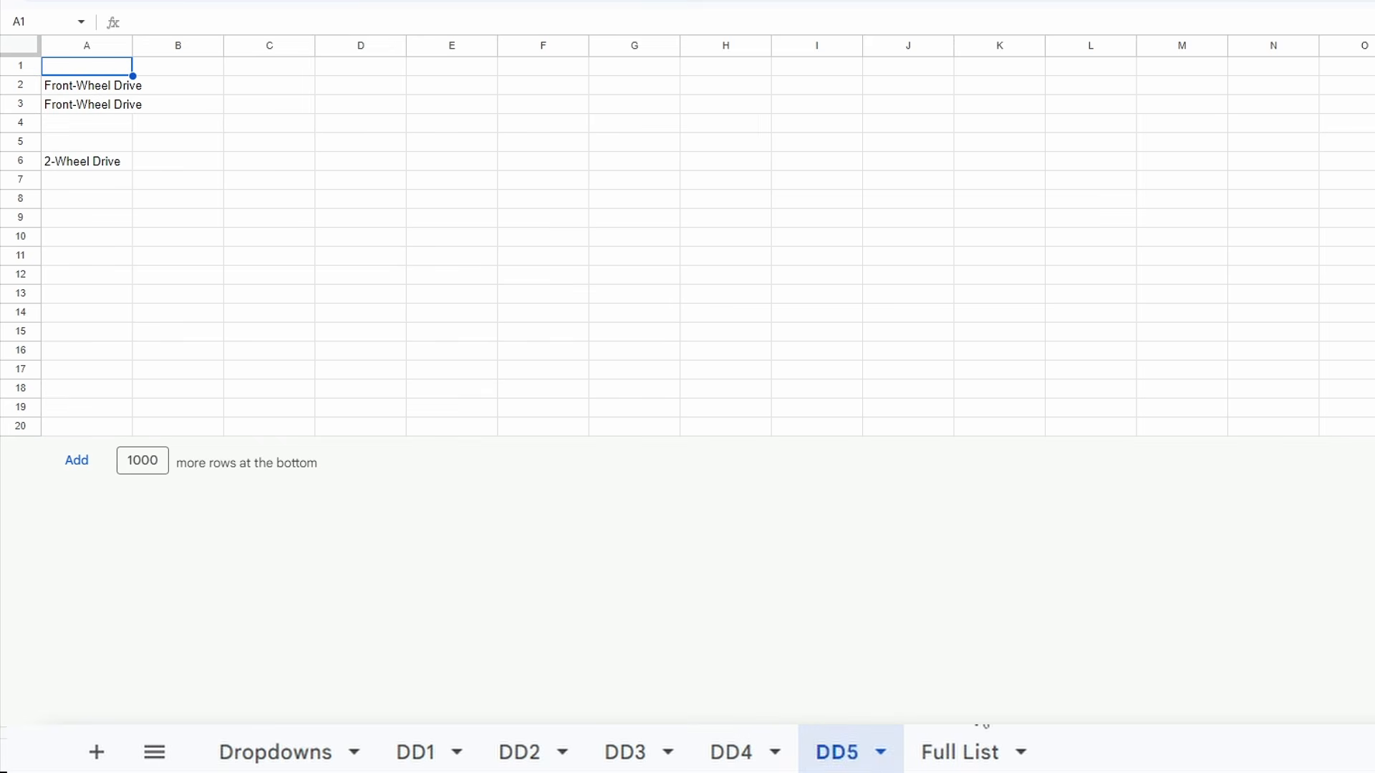
In cell A2 of DD5, change the column returned by the filter formula to 'Full List'!F:F.
left_click(101, 92)
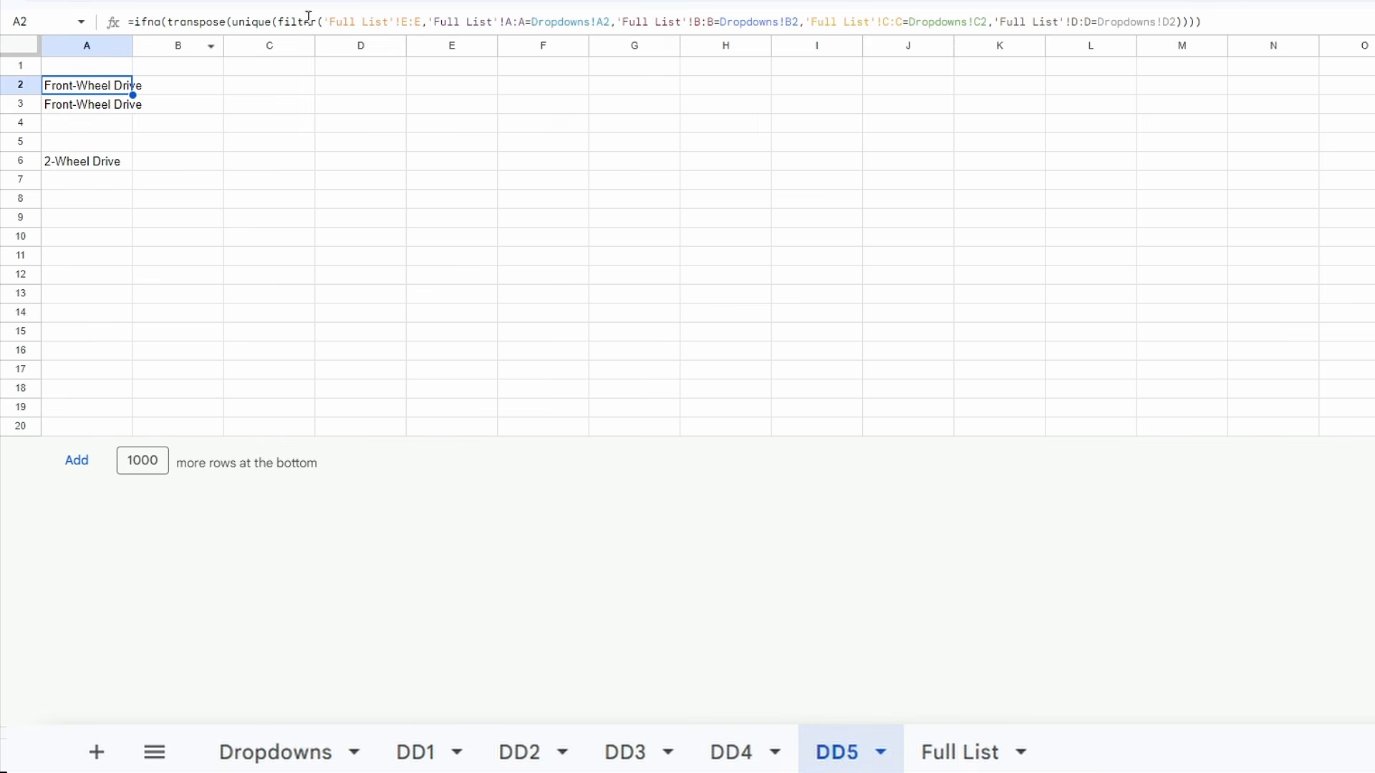
left_click_drag(402, 20, 420, 21)
type("F:F")
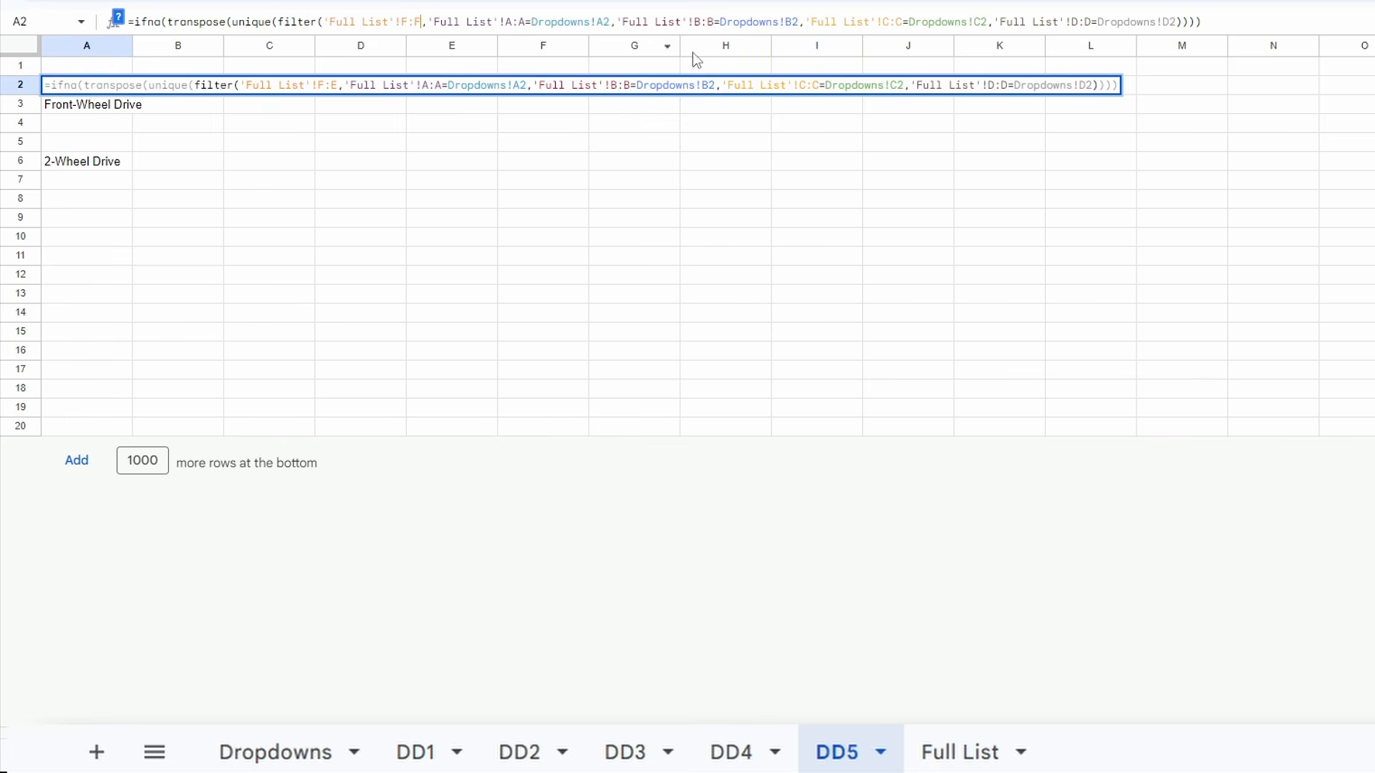
Add the condition 'Full List'!E:E=Dropdowns!E2 to the end of the filter formula in A2 of DD5.
left_click_drag(985, 23, 1117, 21)
left_click(1005, 15)
left_click_drag(988, 17, 1181, 21)
key("ctrl+c")
left_click(1181, 22)
key("ctrl+v")
double_click(1264, 24)
type("E")
key("Right")
key("Right")
key("BackSpace")
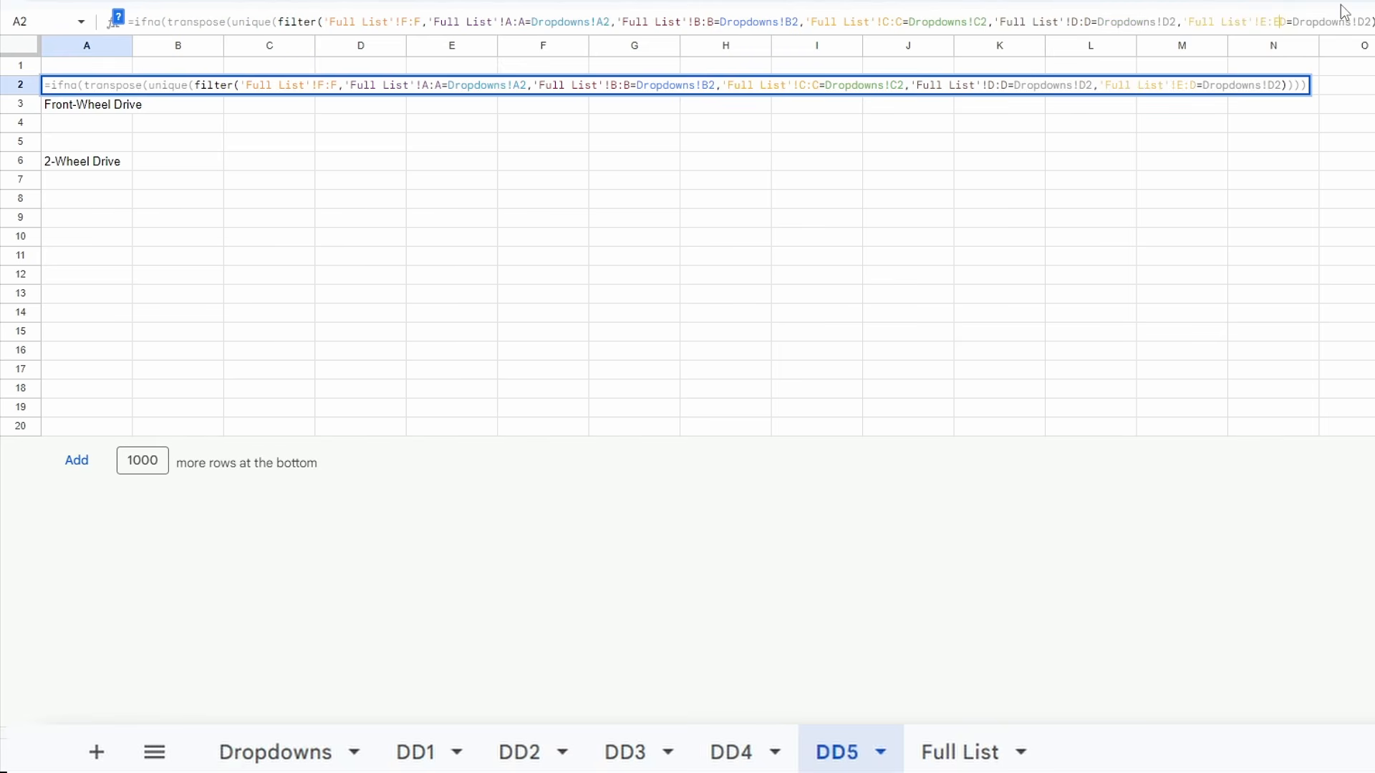
type("E")
key("Right")
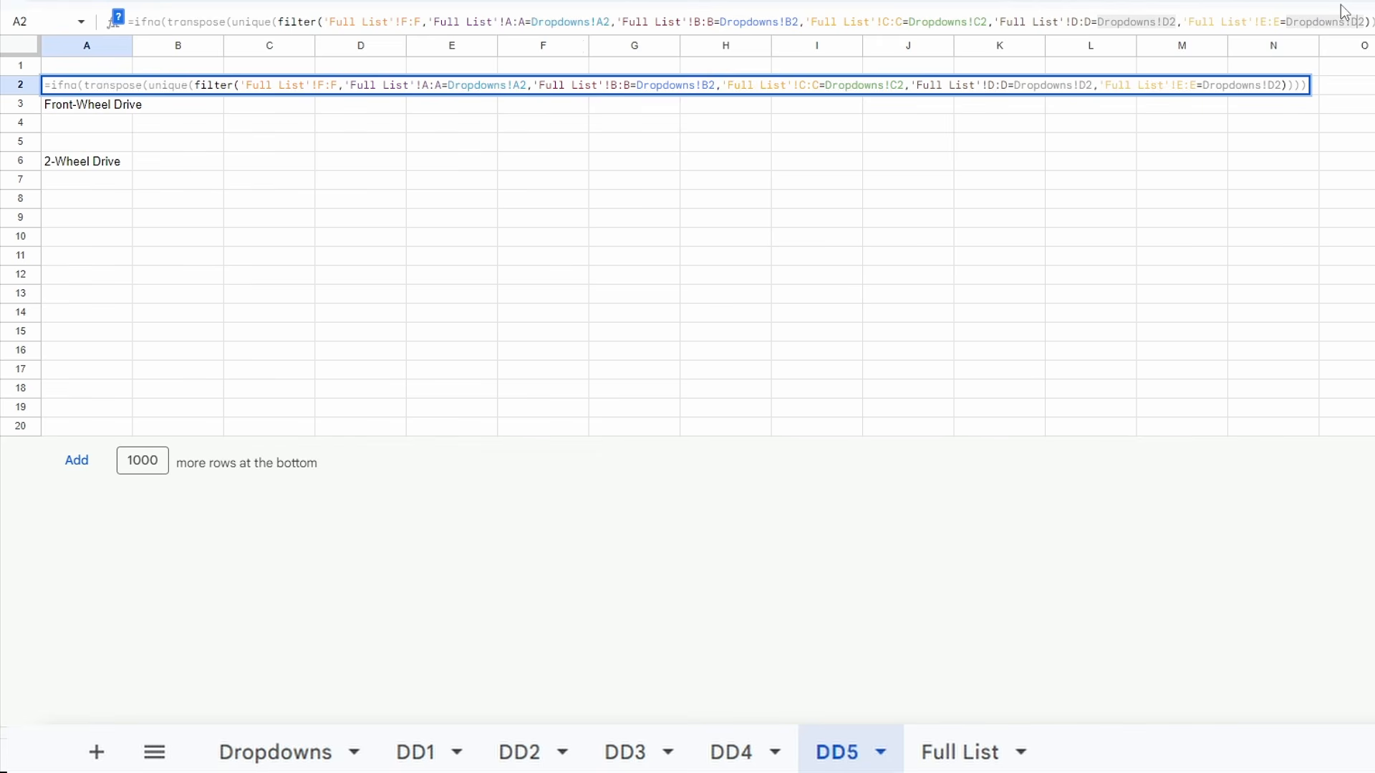
key("Return")
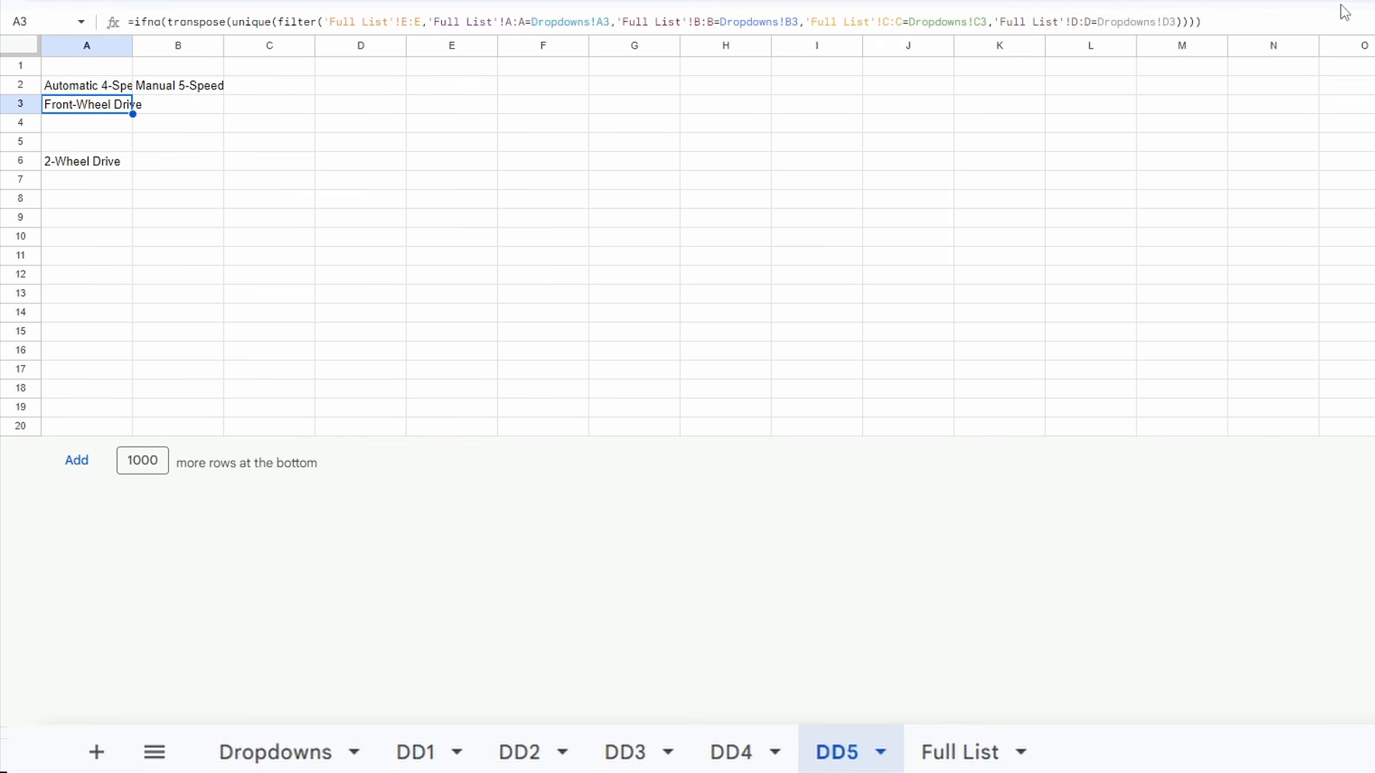
Copy the updated DD5 formula from A2 into the whole range A2:A20.
left_click(116, 92)
key("ctrl+c")
left_click(98, 424, "shift")
key("ctrl+v")
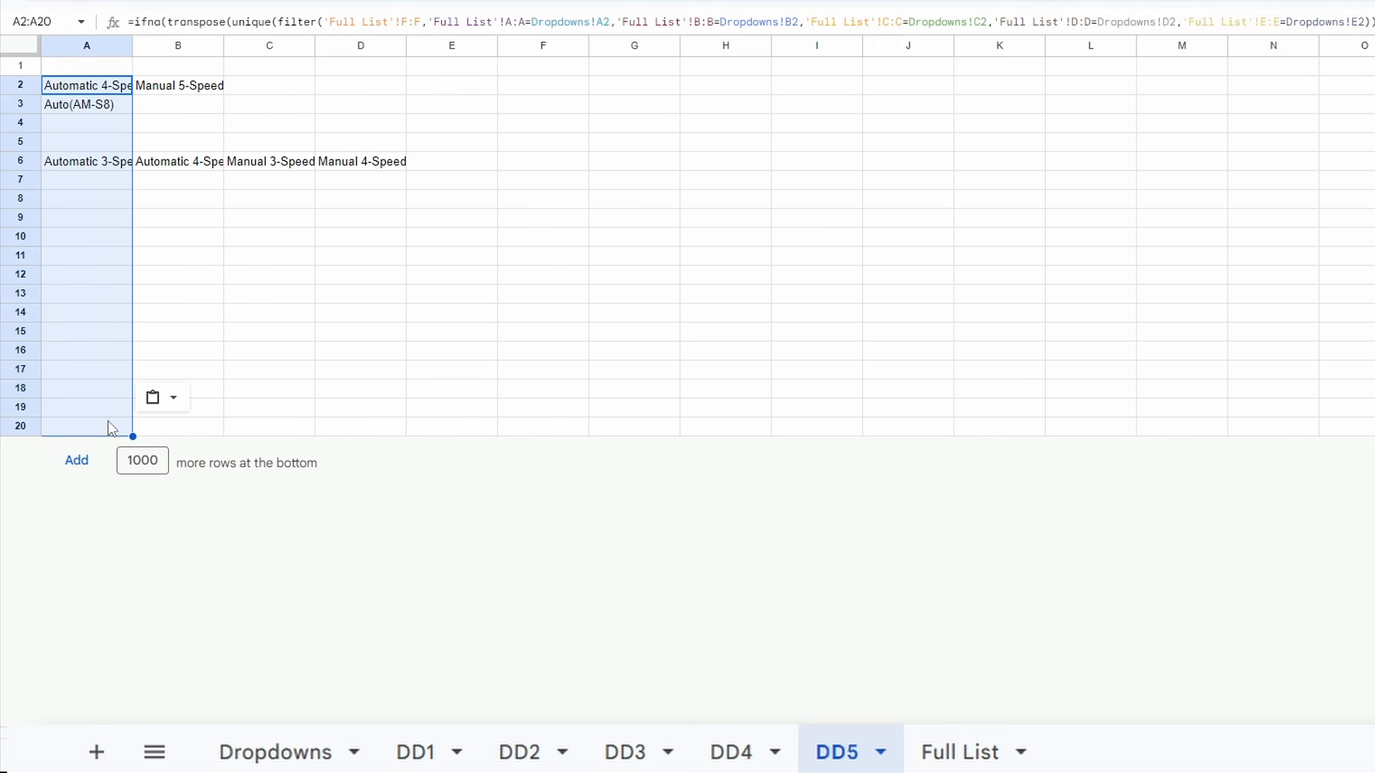
On the Dropdowns sheet, apply the Transmission dropdown rule to F2:F20 with ='DD5'!2:2 as its source range.
left_click(276, 752)
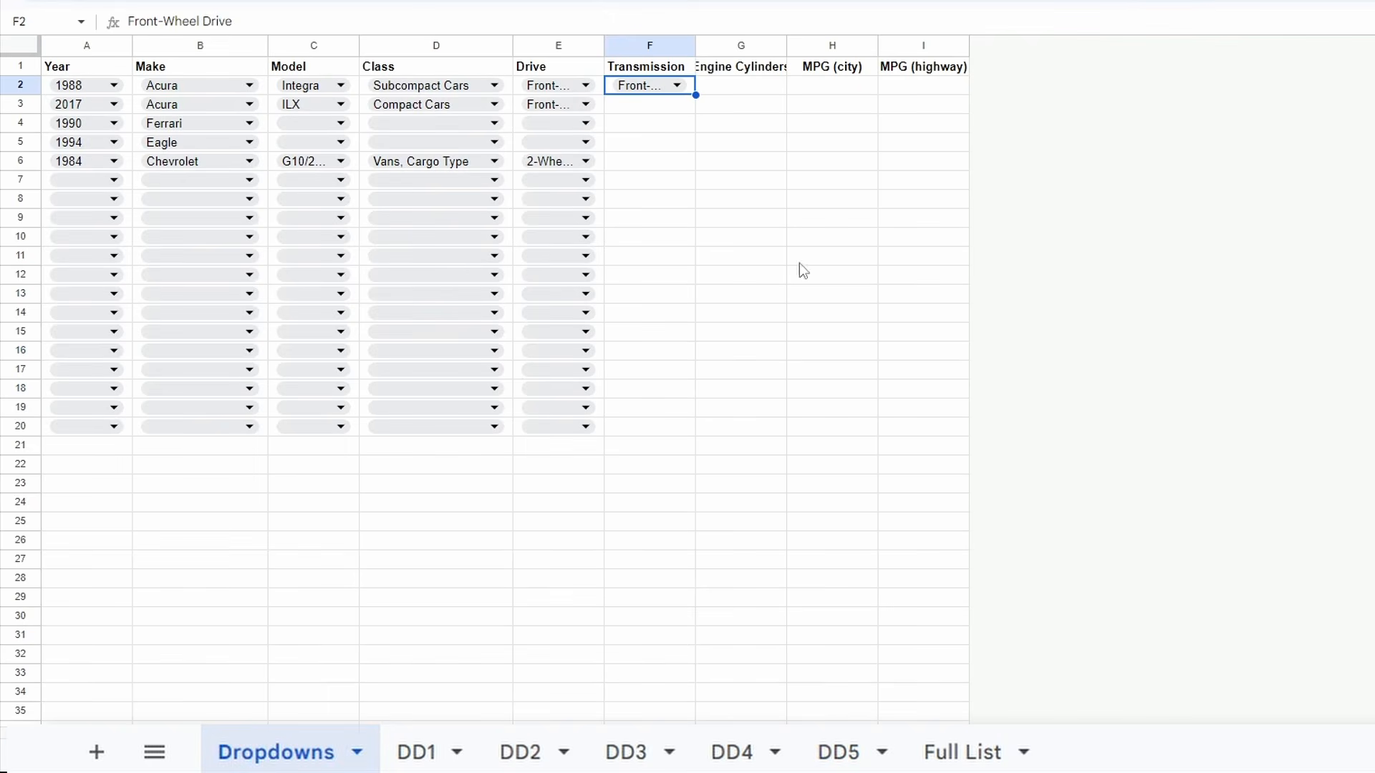
left_click(649, 92)
left_click(748, 140)
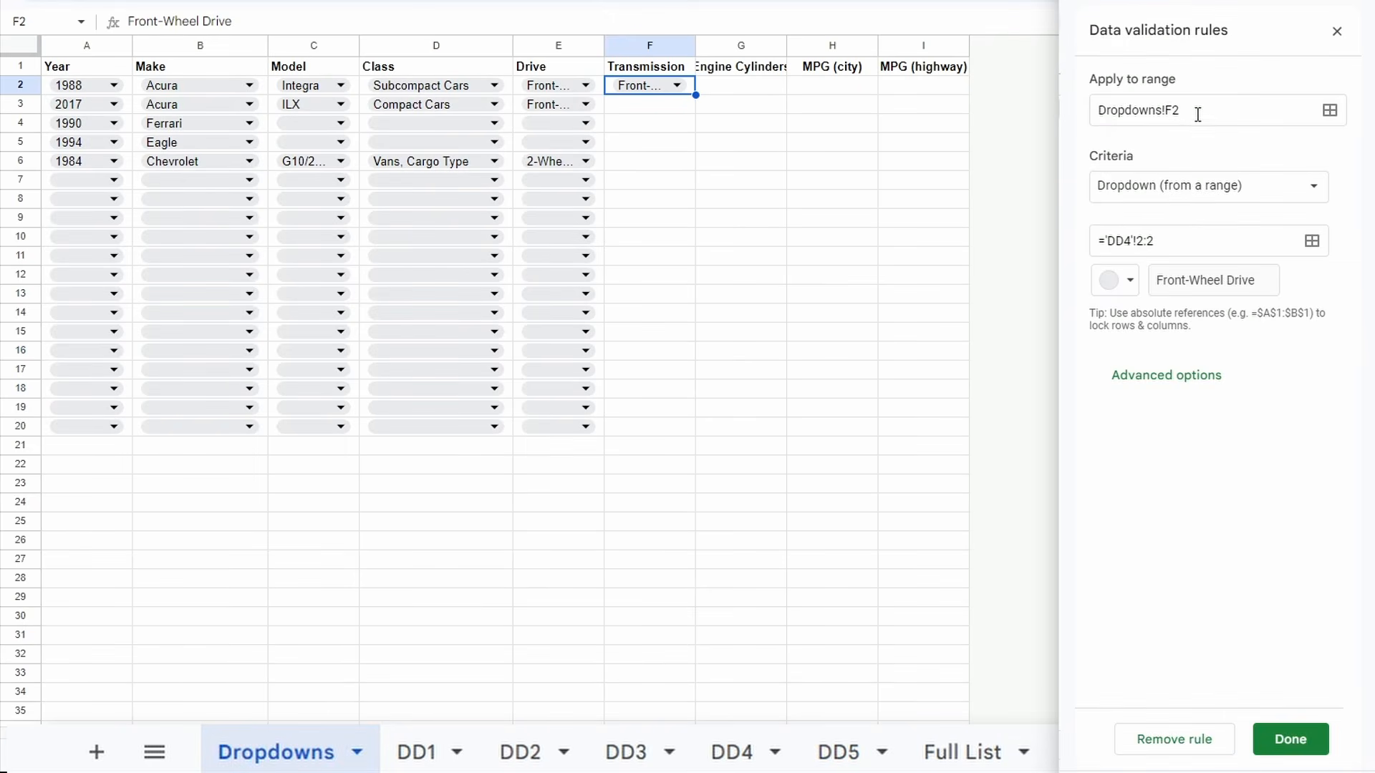
type("0")
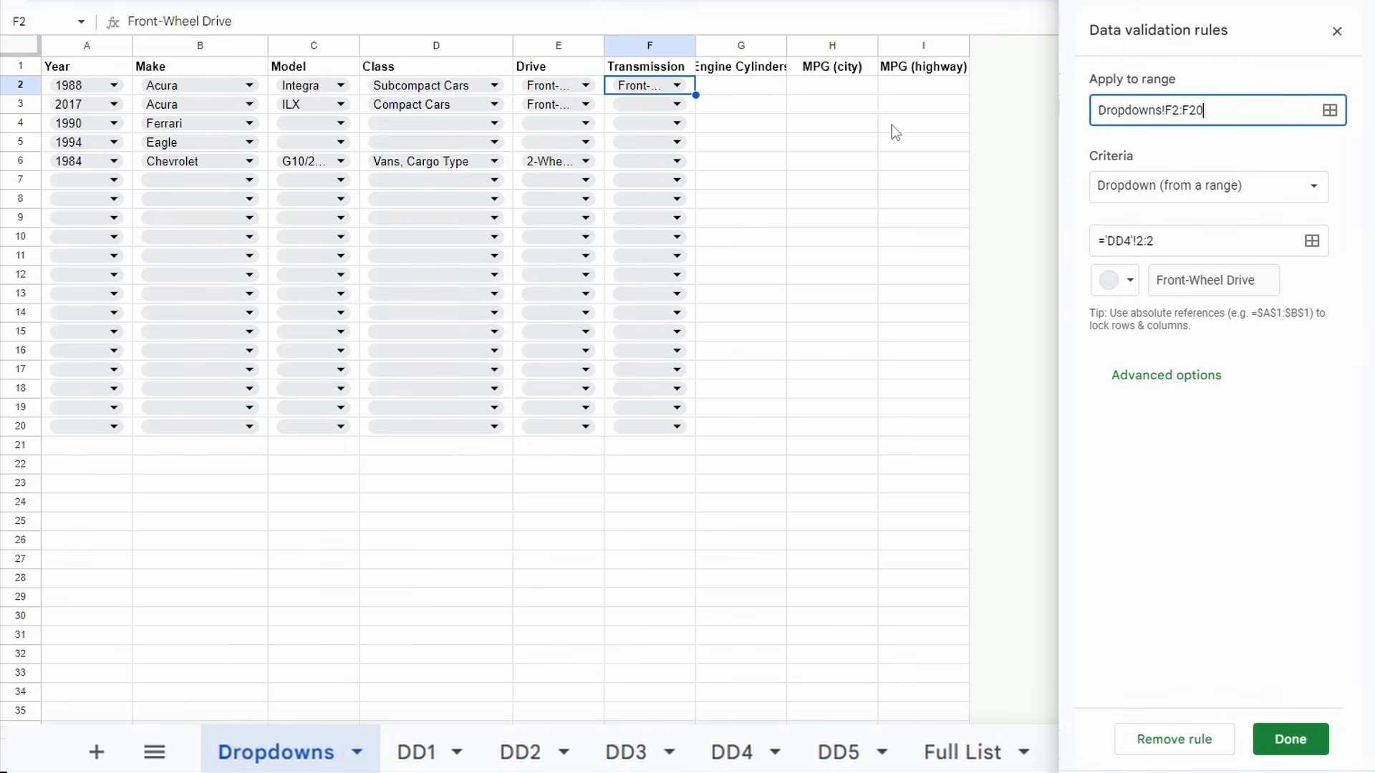
left_click(1127, 244)
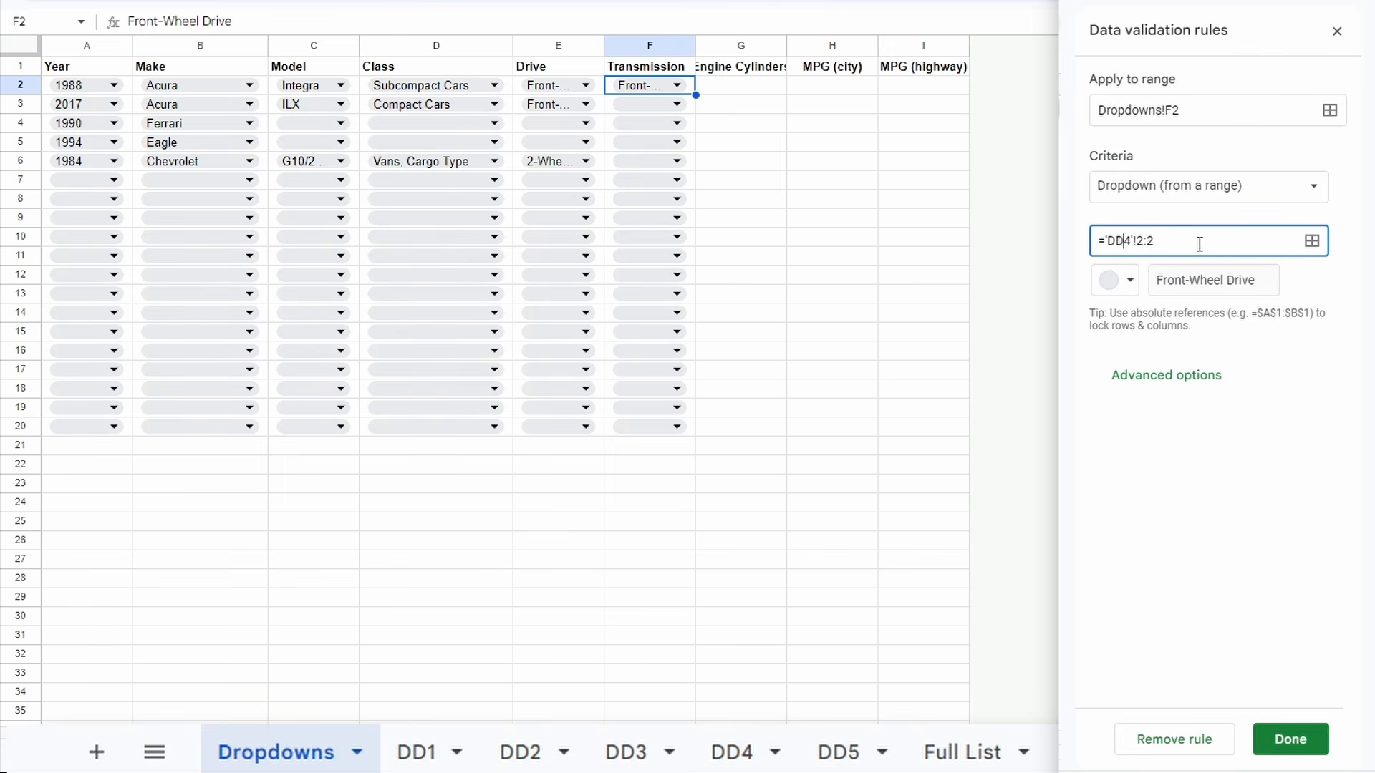
type("5")
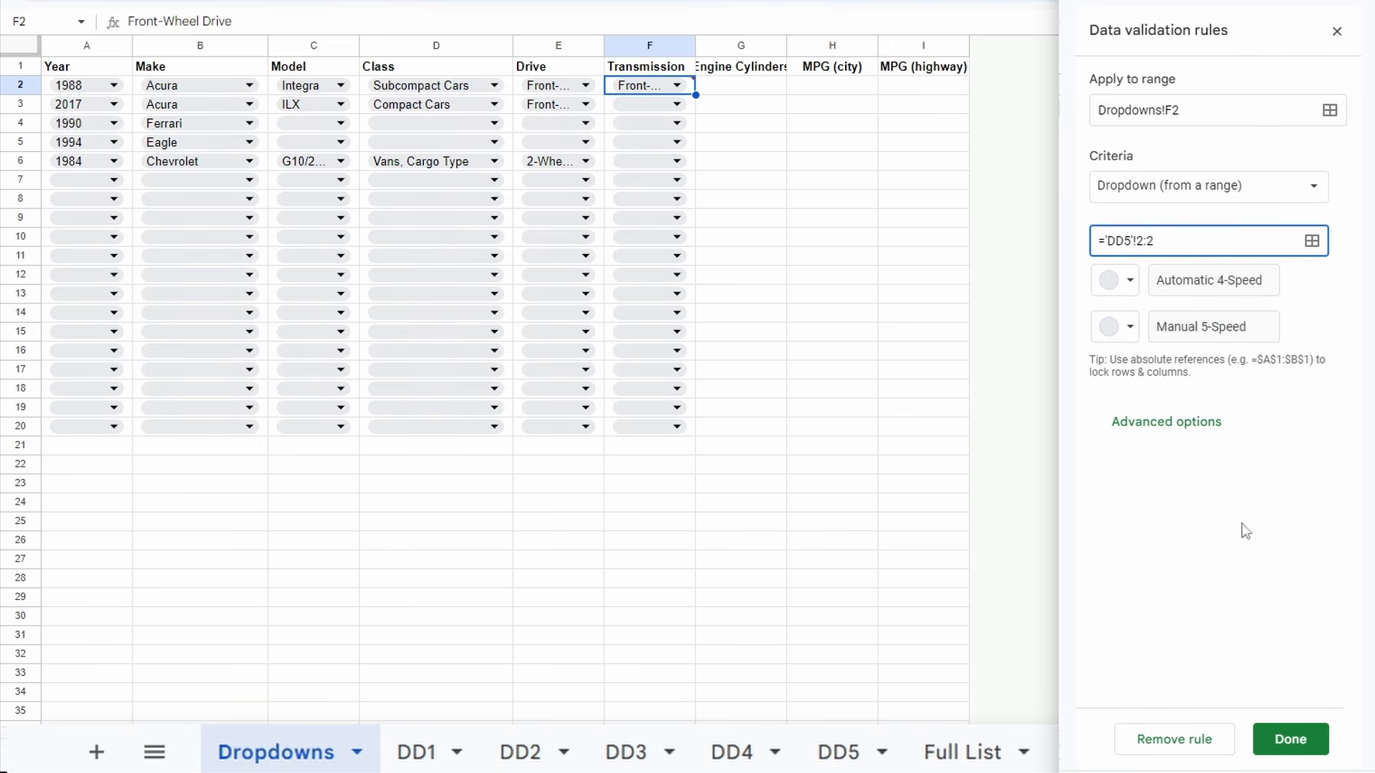
left_click(1276, 739)
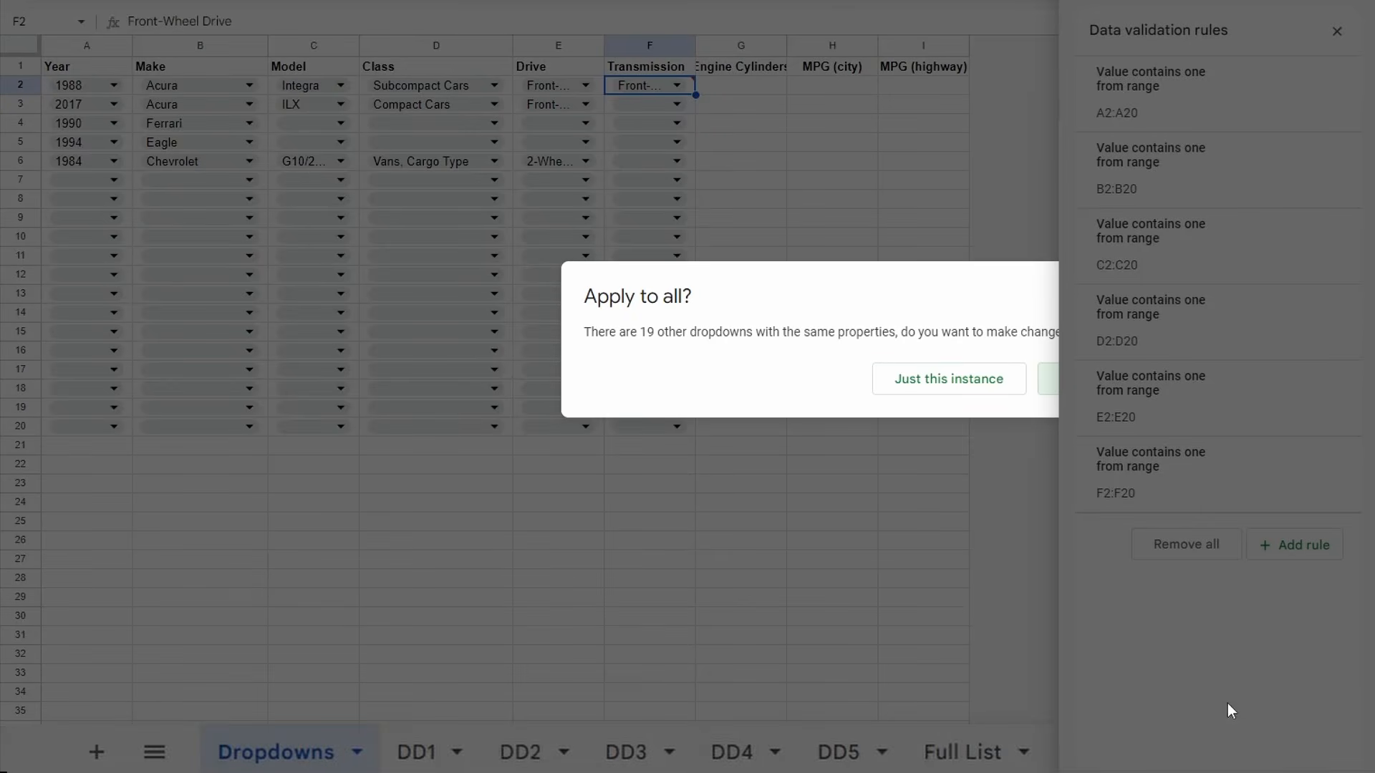
left_click(931, 392)
Fit the Transmission column to its contents and choose Manual 4-Speed in the Transmission dropdown of row 6.
left_click(700, 47)
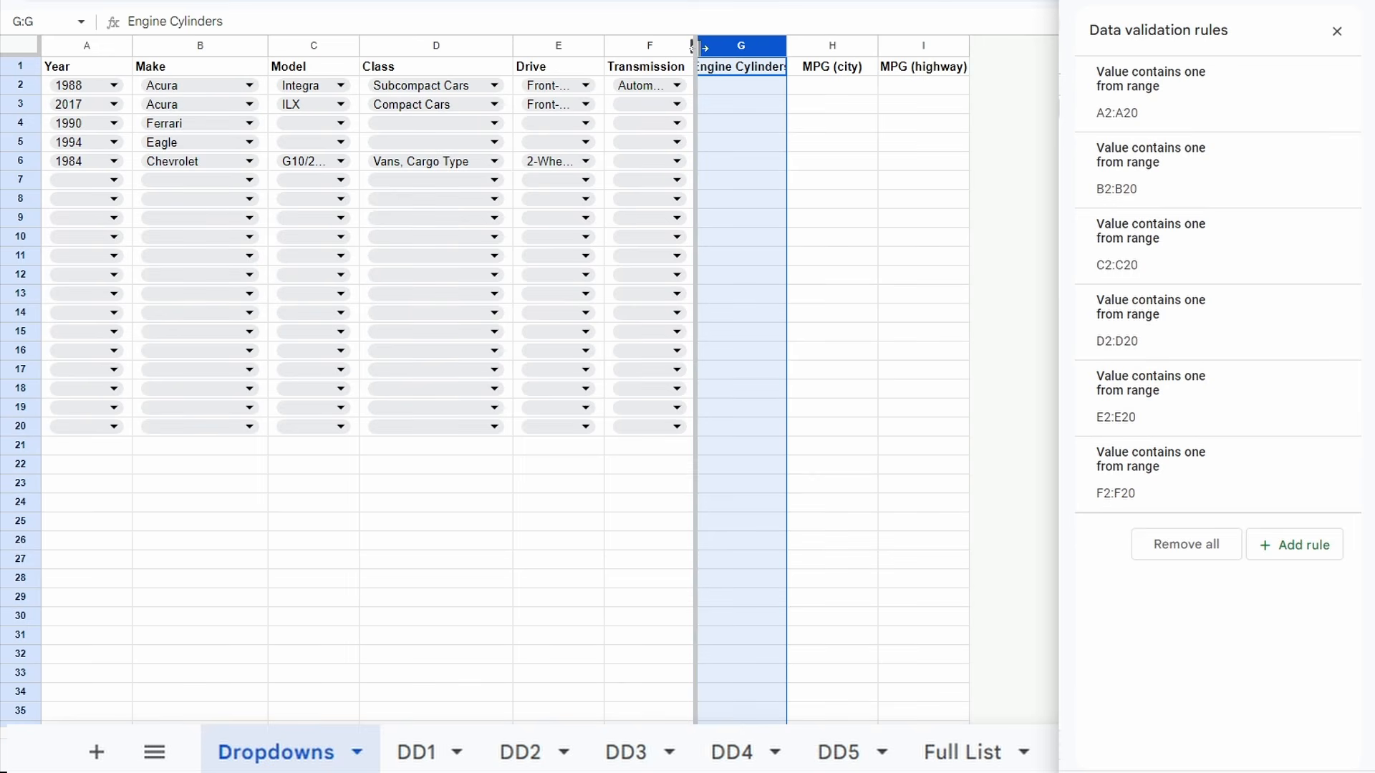
double_click(695, 47)
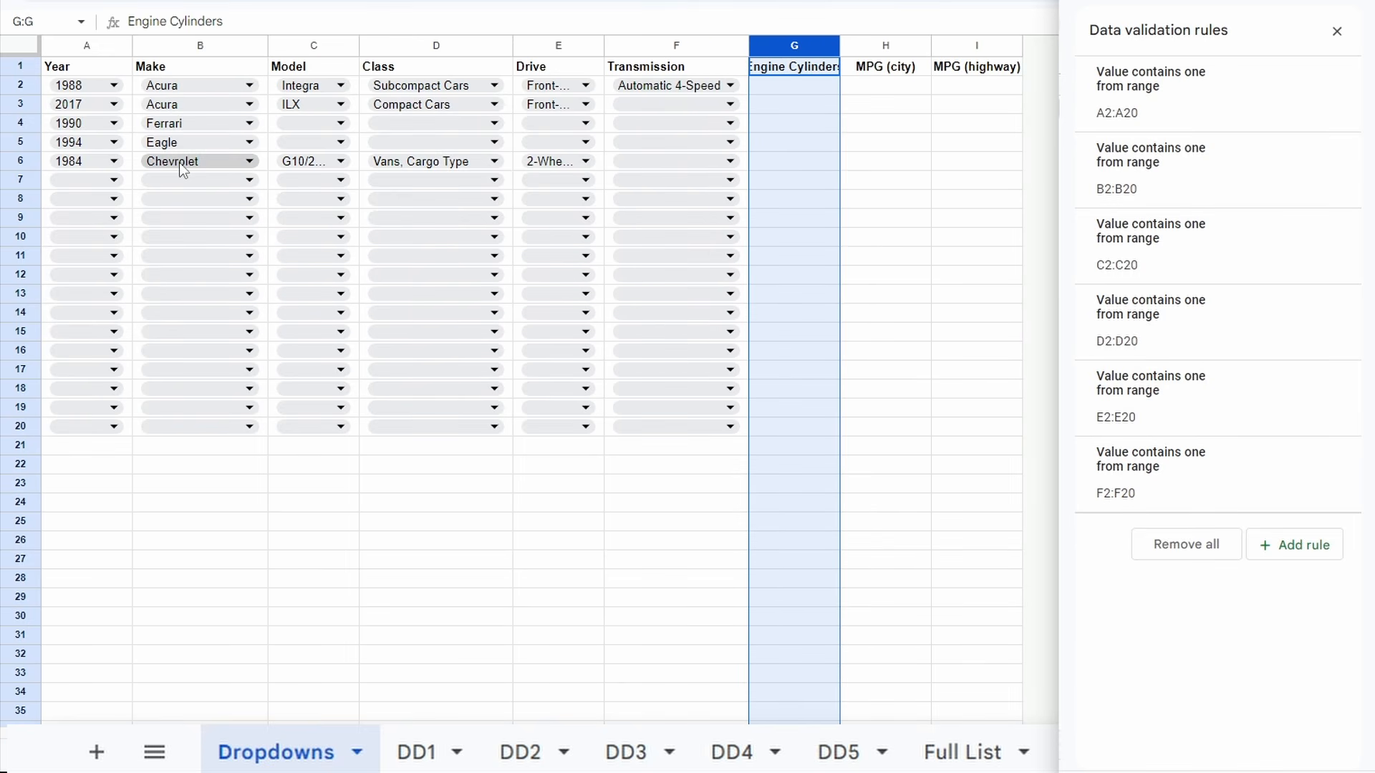
left_click(681, 162)
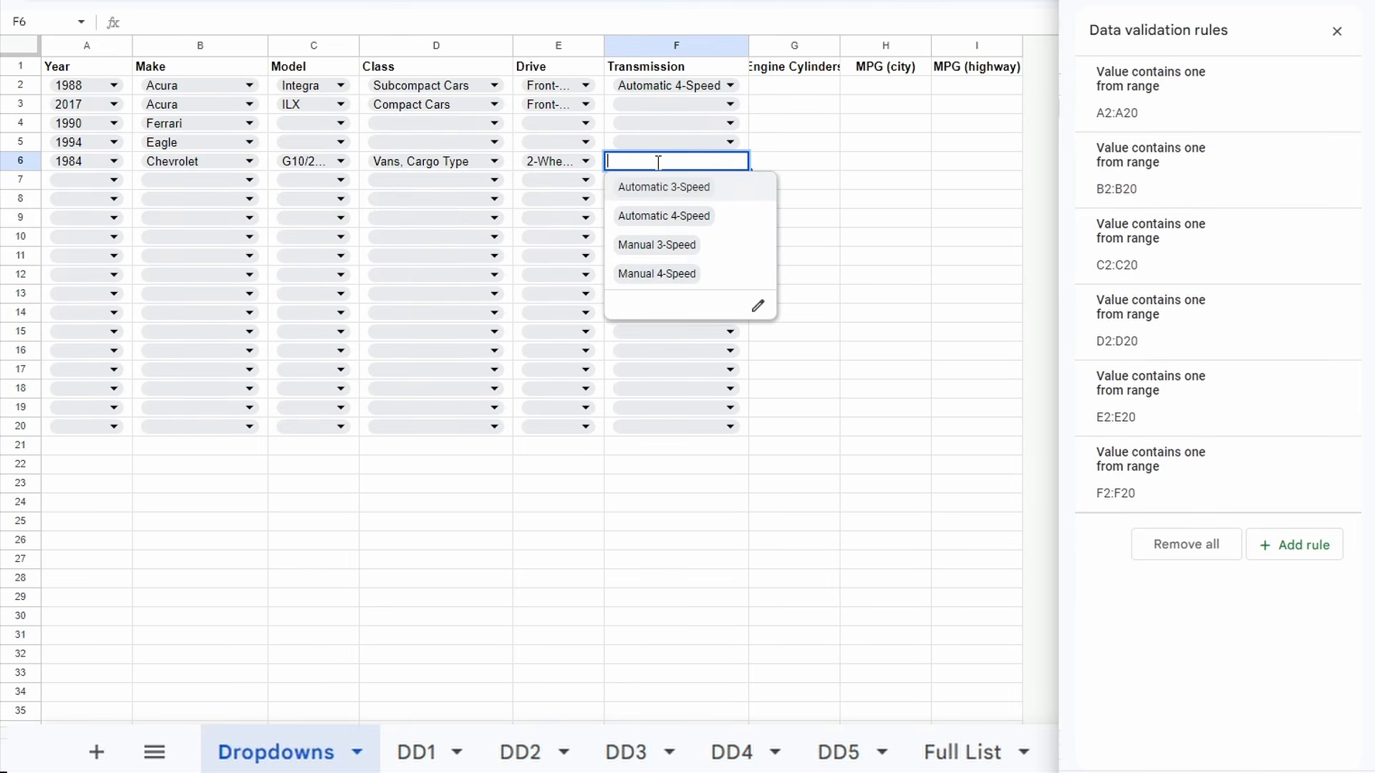
left_click(713, 281)
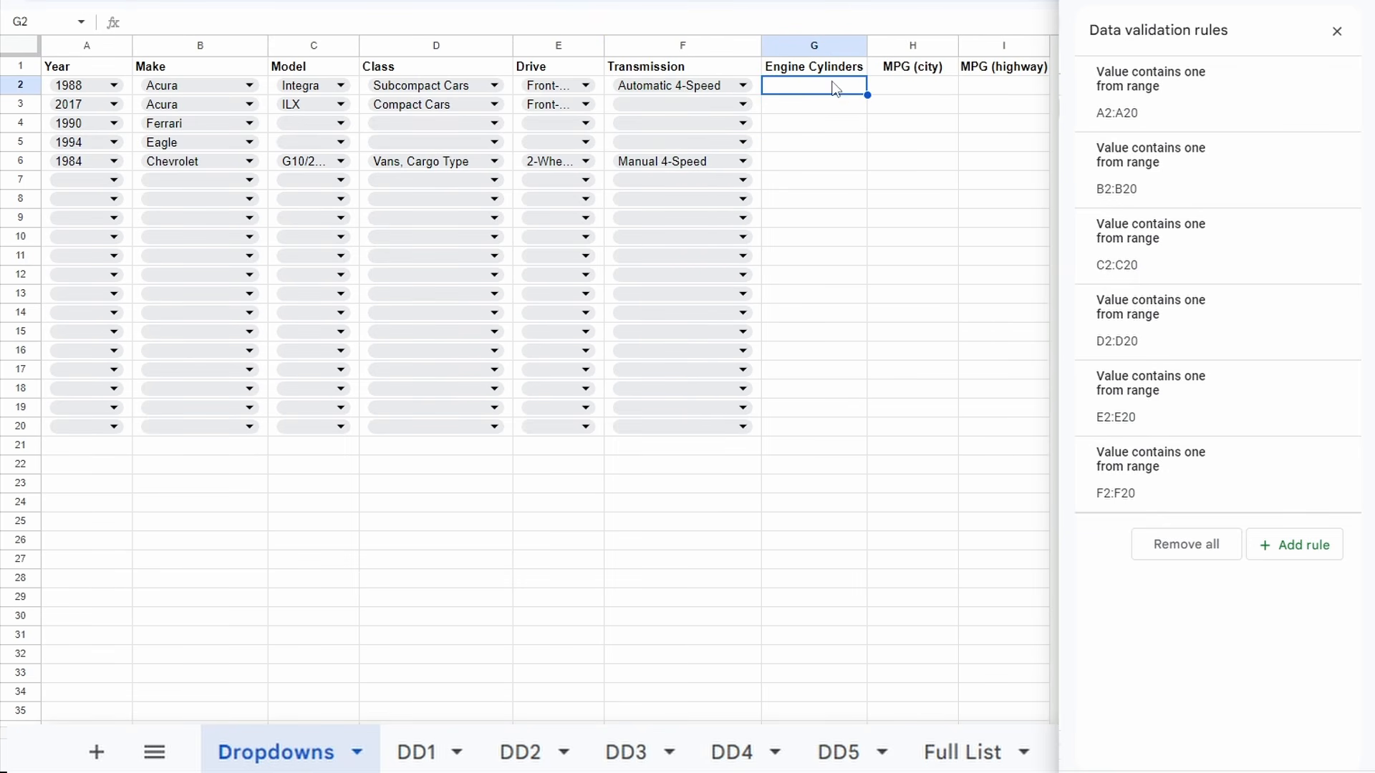
mouse_move(836, 89)
left_mouse_down()
mouse_move(970, 169)
mouse_move(843, 108)
left_mouse_up()
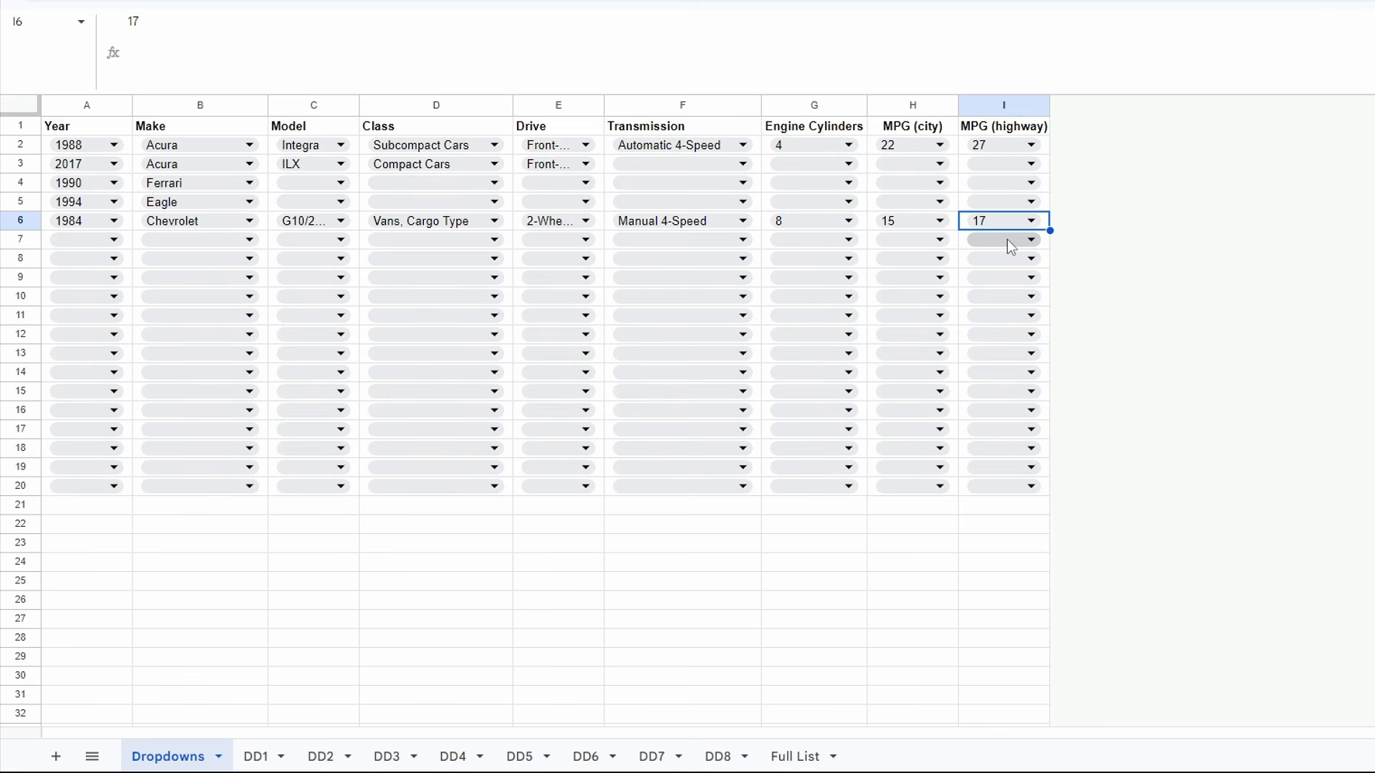
Examine the filter formula in A2 of DD8, going through its conditions for Full List columns A to H.
left_click(734, 755)
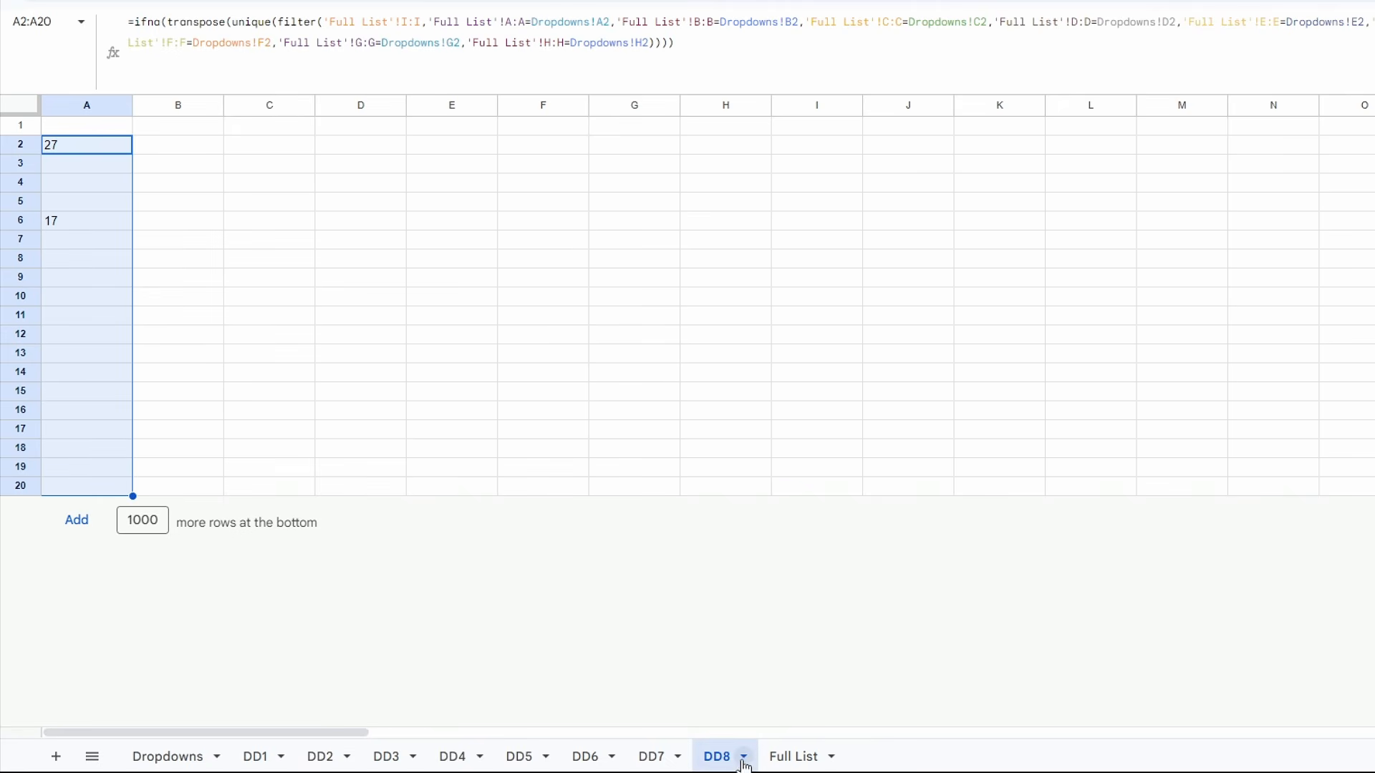
left_click(165, 753)
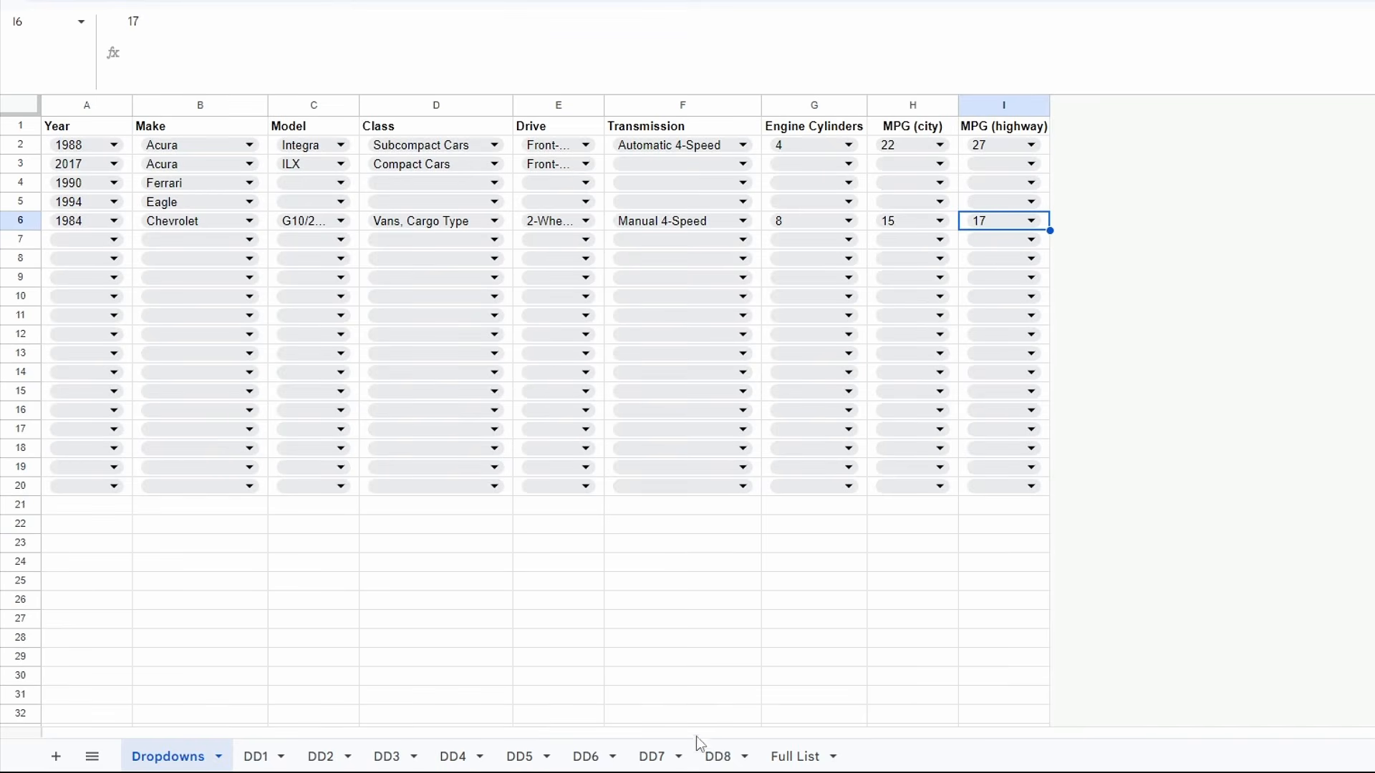
left_click(718, 755)
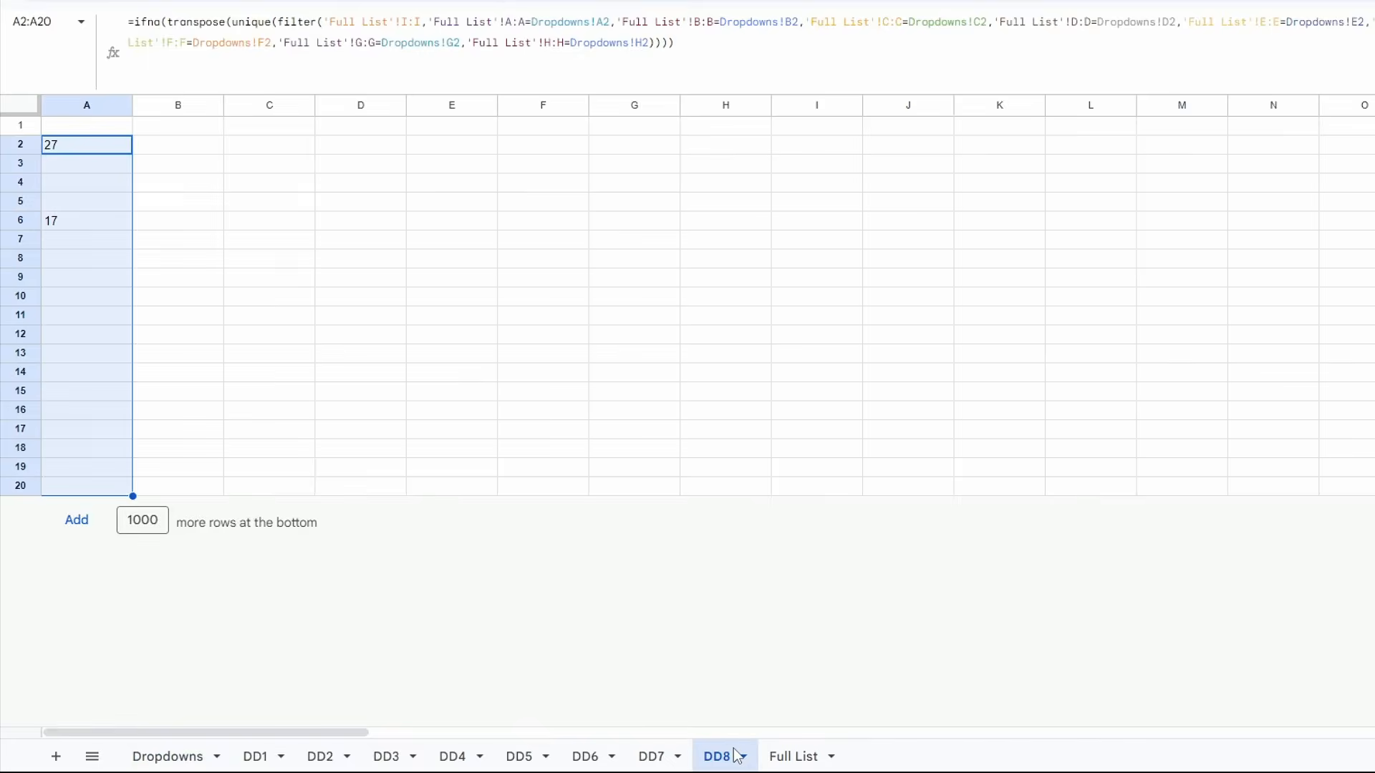
left_click(102, 145)
left_click_drag(428, 21, 975, 26)
left_click_drag(1060, 21, 1321, 21)
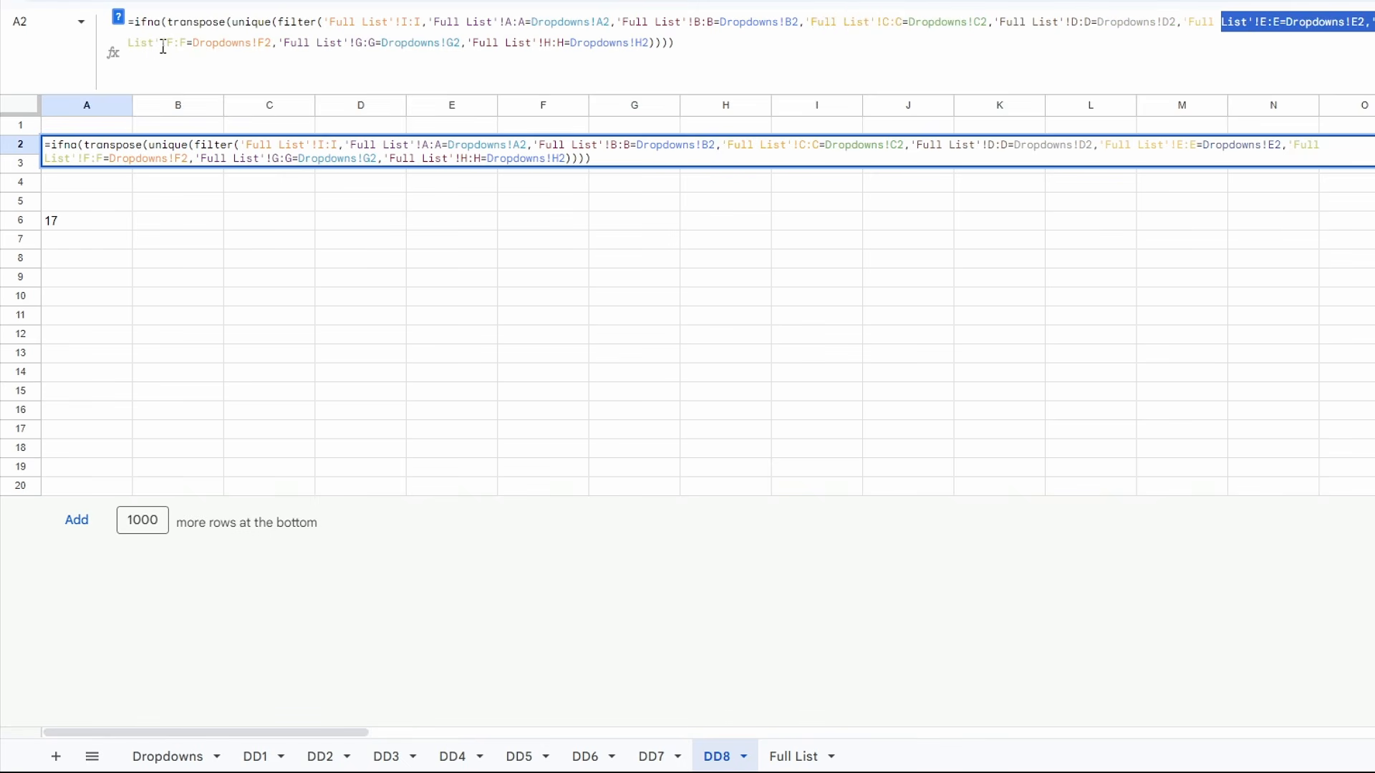
left_click_drag(163, 47, 245, 50)
left_click_drag(344, 42, 632, 42)
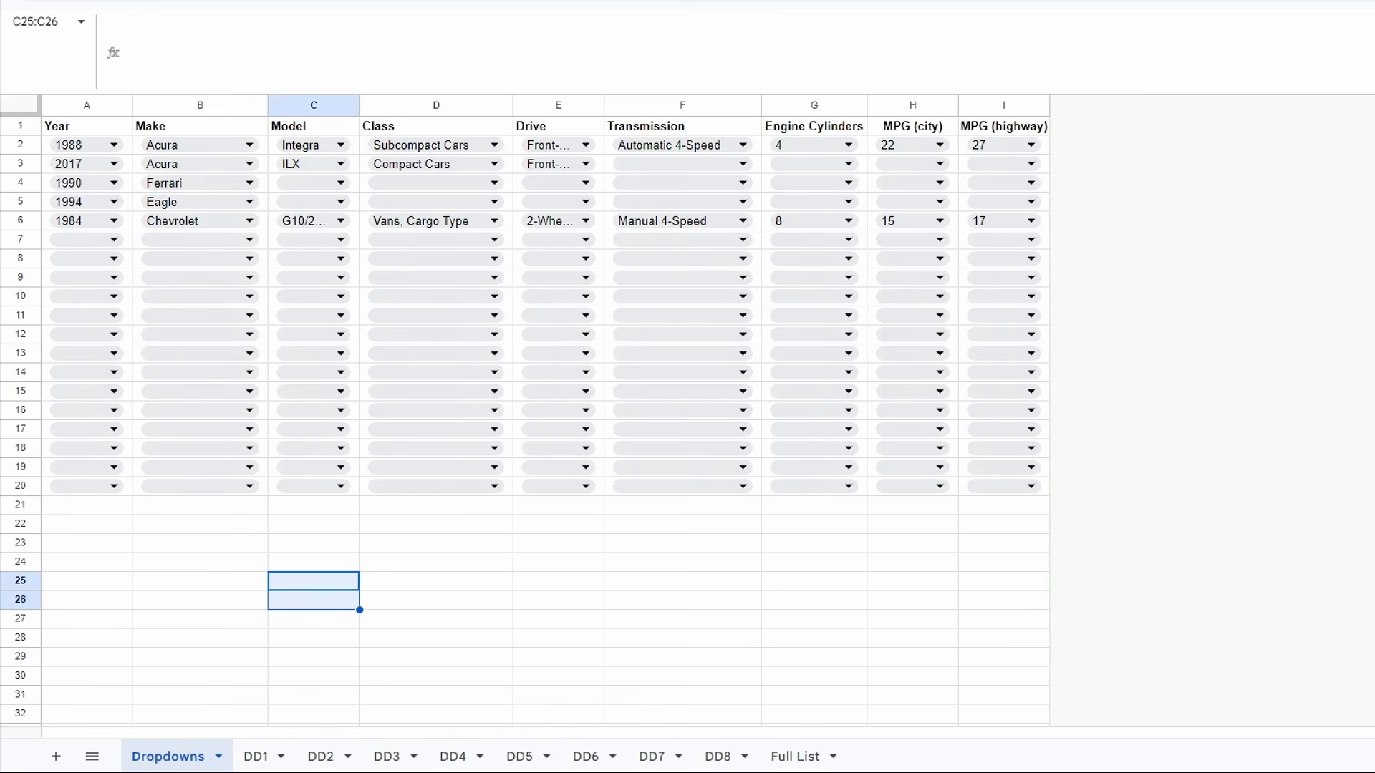
Hide the gridlines on the Dropdowns sheet.
left_click(139, 1)
mouse_move(405, 2)
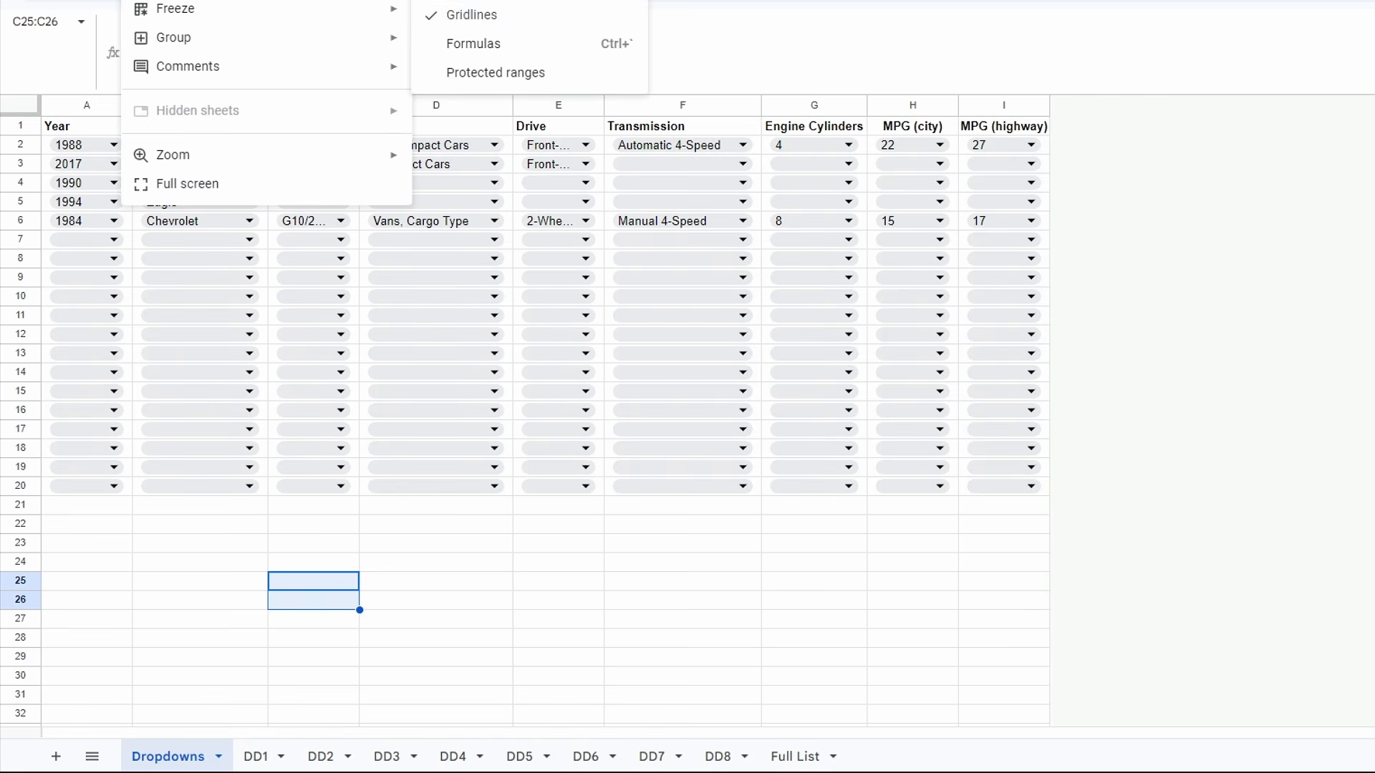
left_click(467, 13)
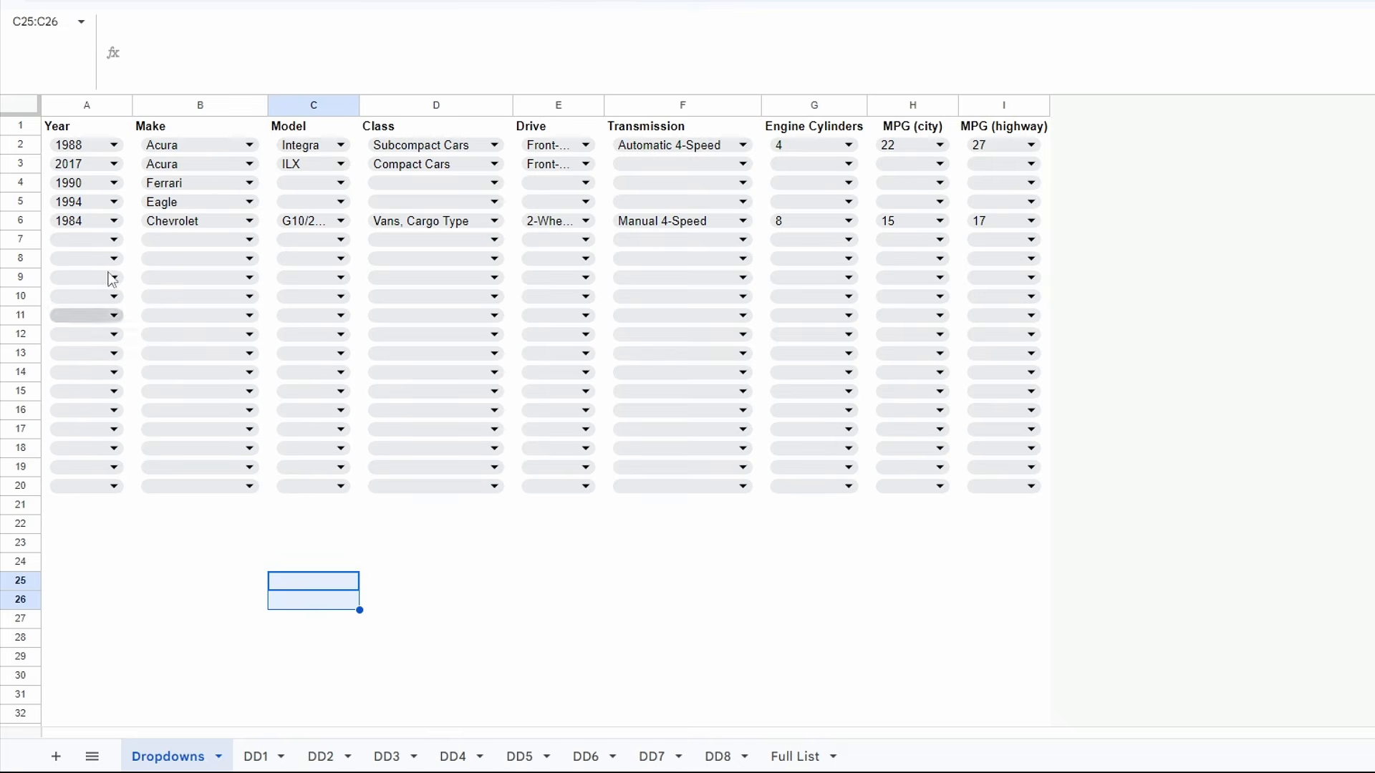
Insert two columns before the Year column and clear the dropdowns from the new columns A and B.
left_click(83, 104)
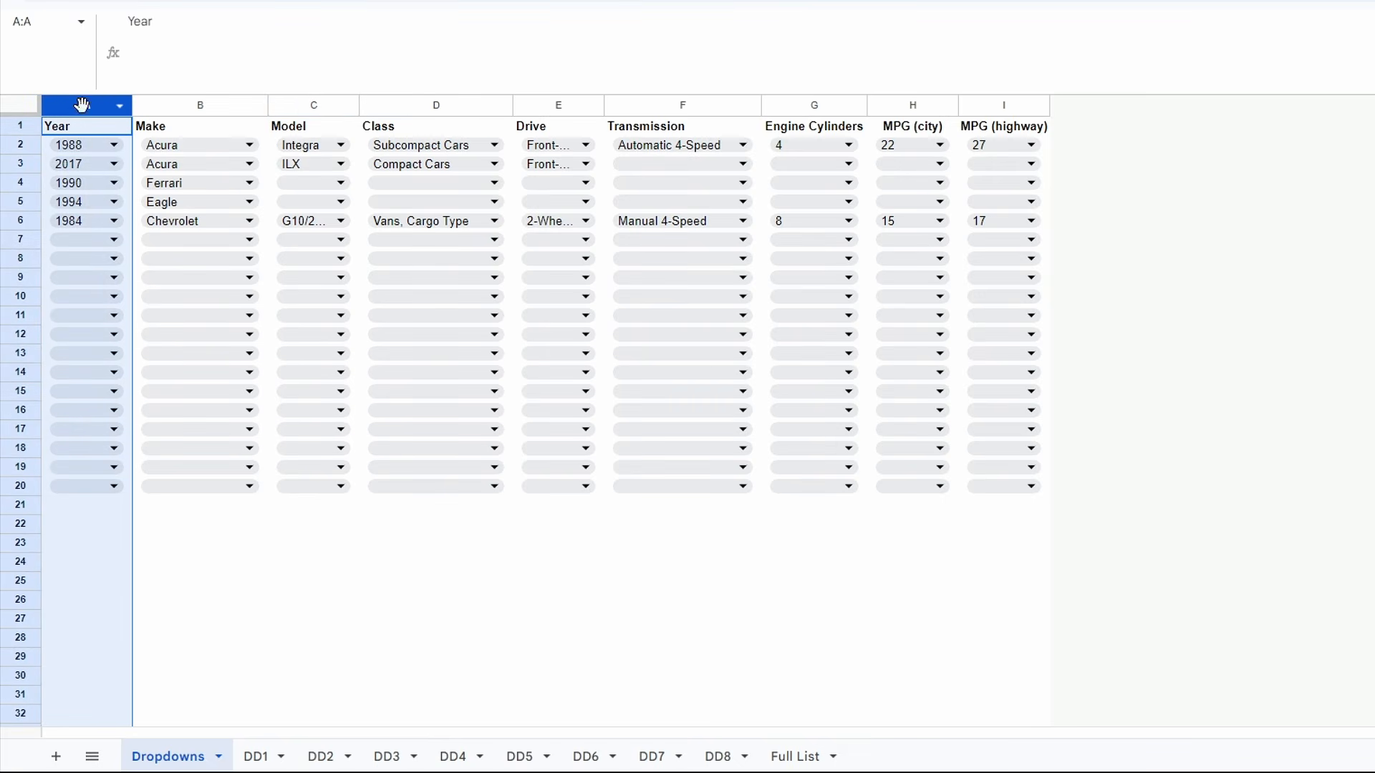
left_click(188, 108, "shift")
right_click(101, 109)
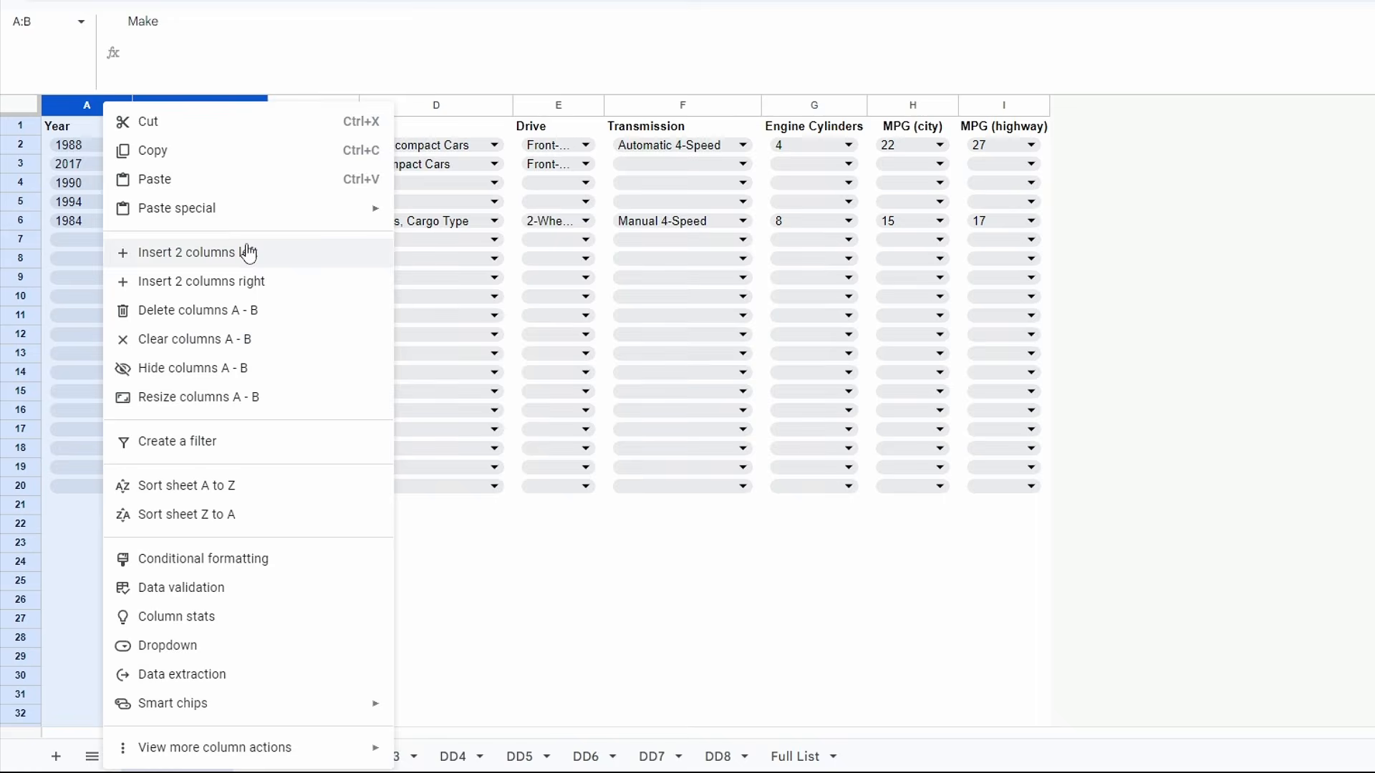
left_click(244, 167)
left_click(192, 598)
left_click_drag(176, 111, 70, 106)
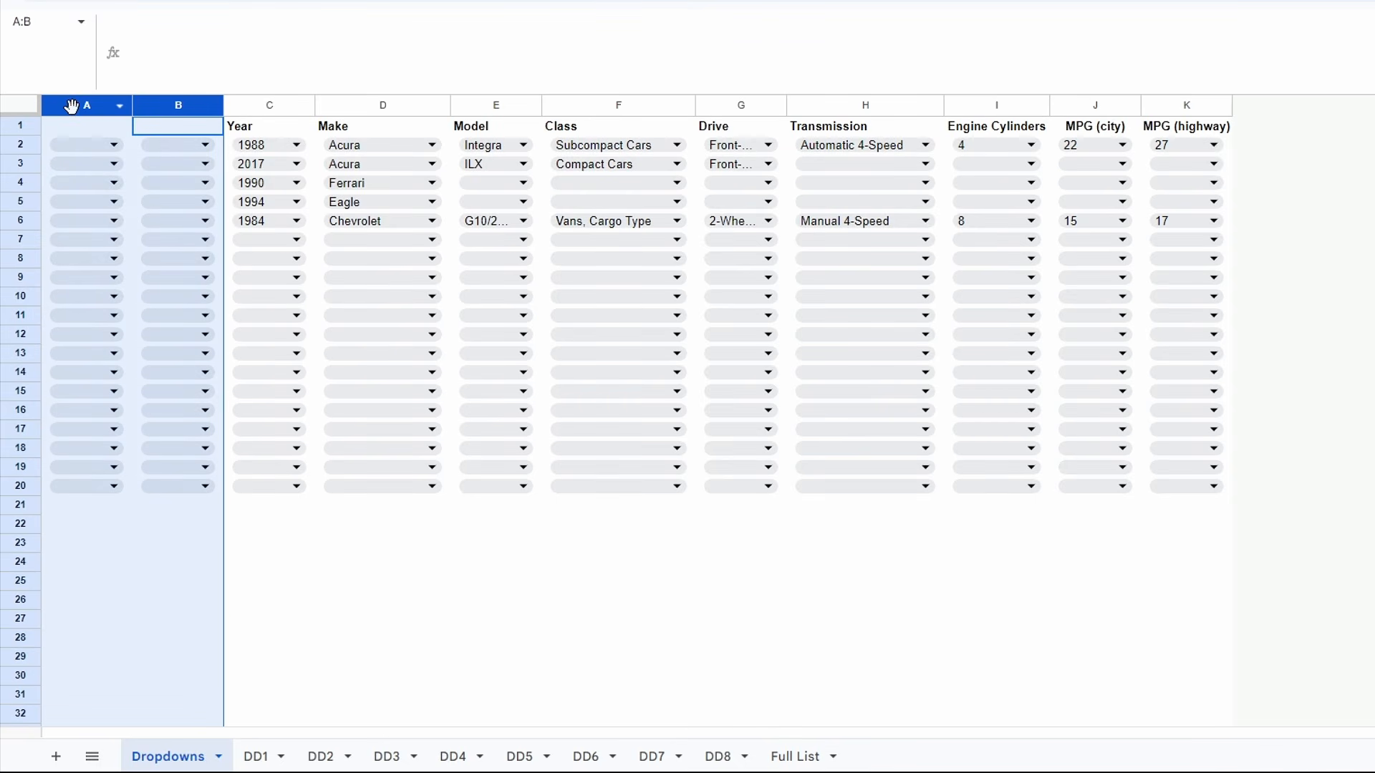
key("Delete")
left_click(180, 225)
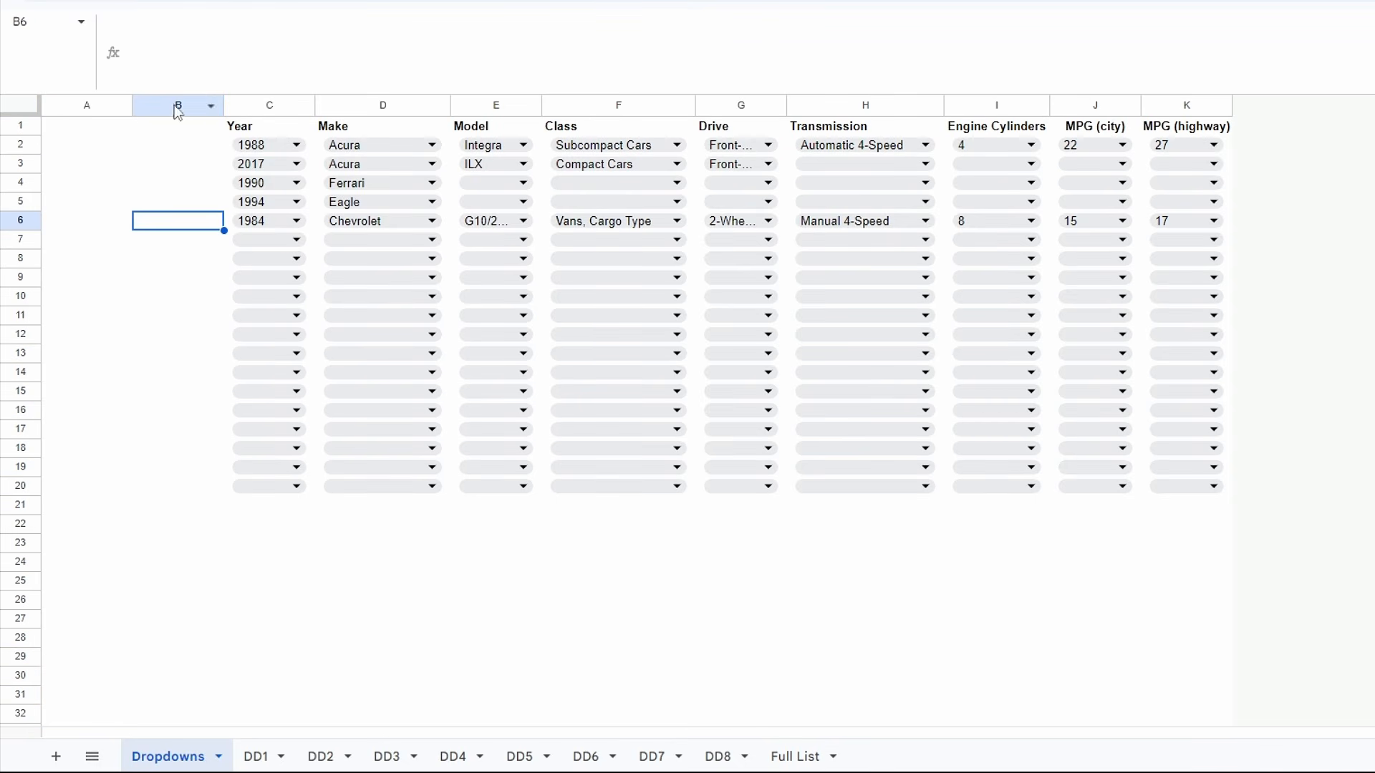
Insert two empty rows above the header row of the Dropdowns sheet.
left_click_drag(29, 130, 25, 140)
right_click(24, 140)
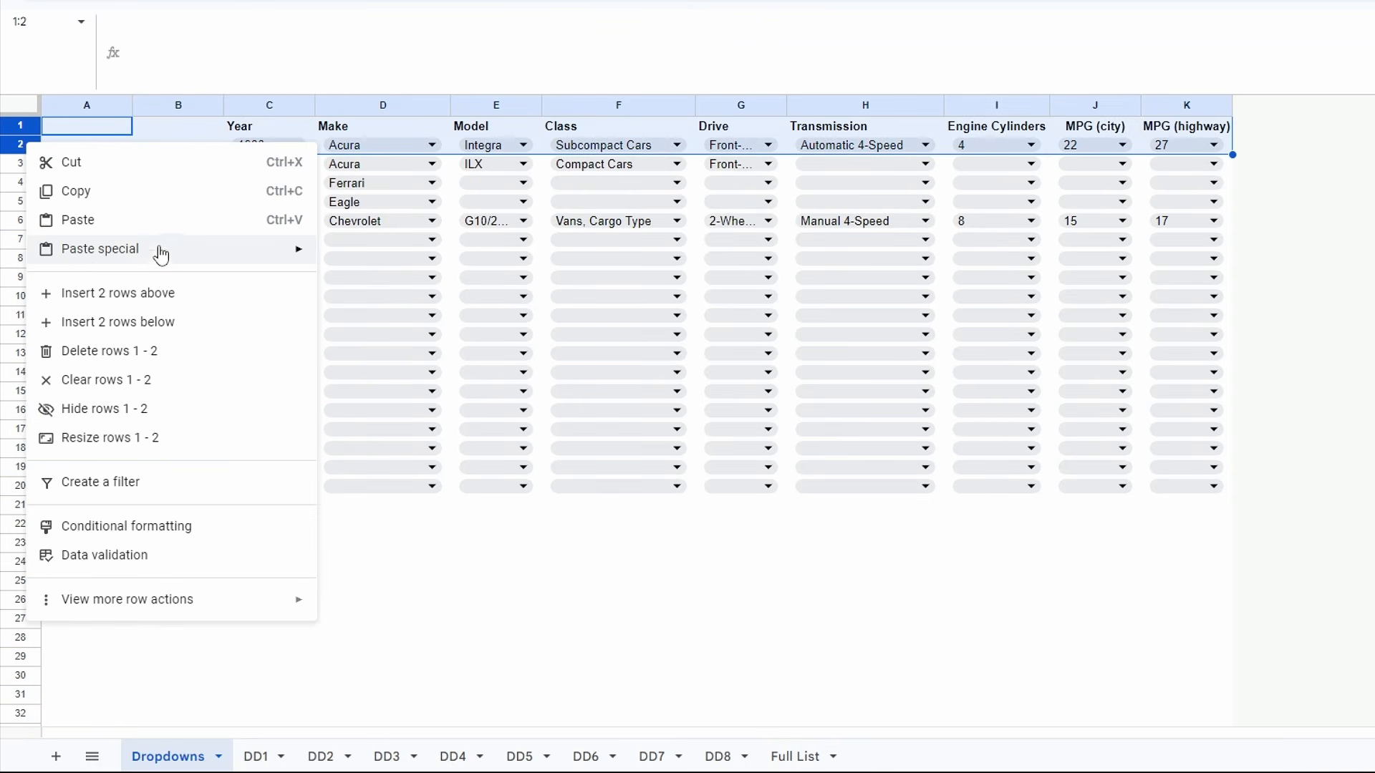
left_click(153, 290)
left_click(312, 529)
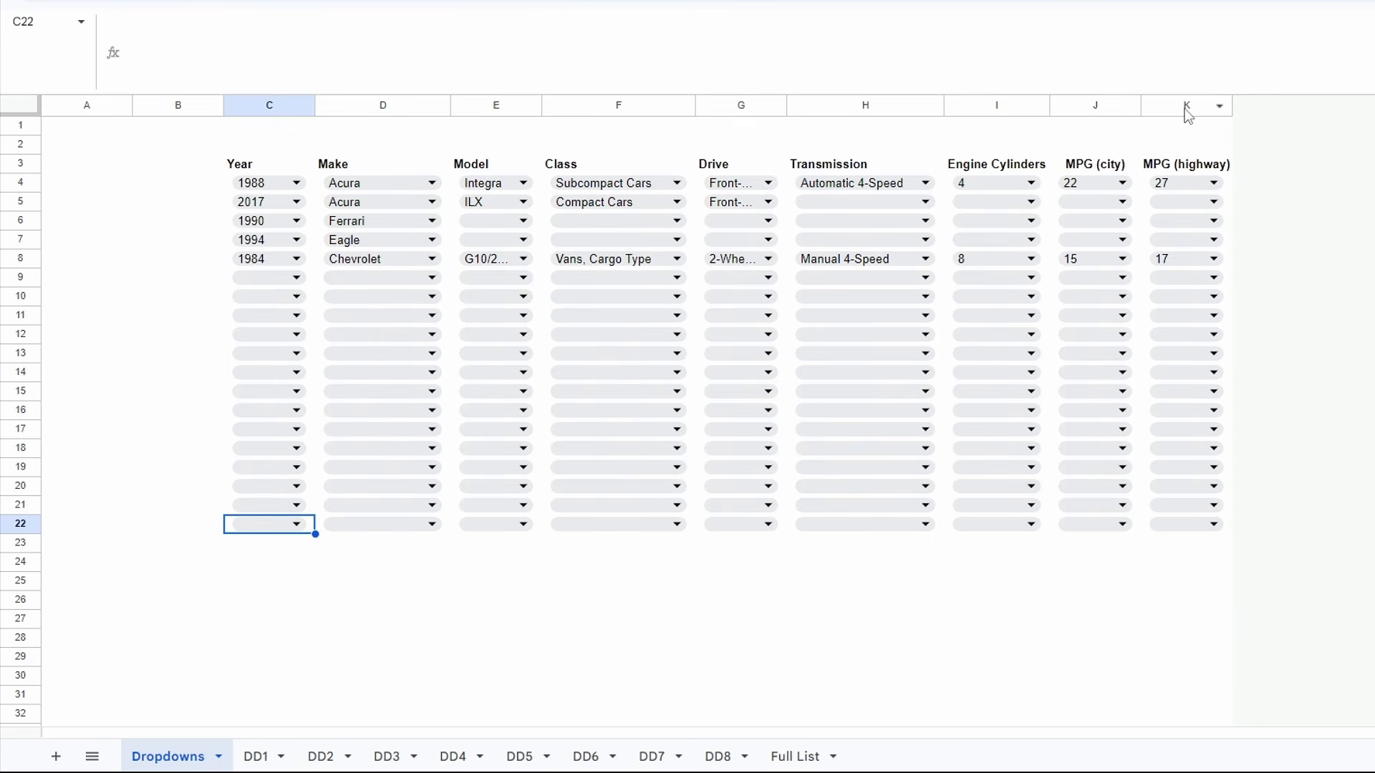
Insert two columns after MPG (highway) and clear the dropdowns from the new columns L and M.
left_click_drag(1186, 107, 1128, 106)
right_click(1128, 106)
left_click(1203, 281)
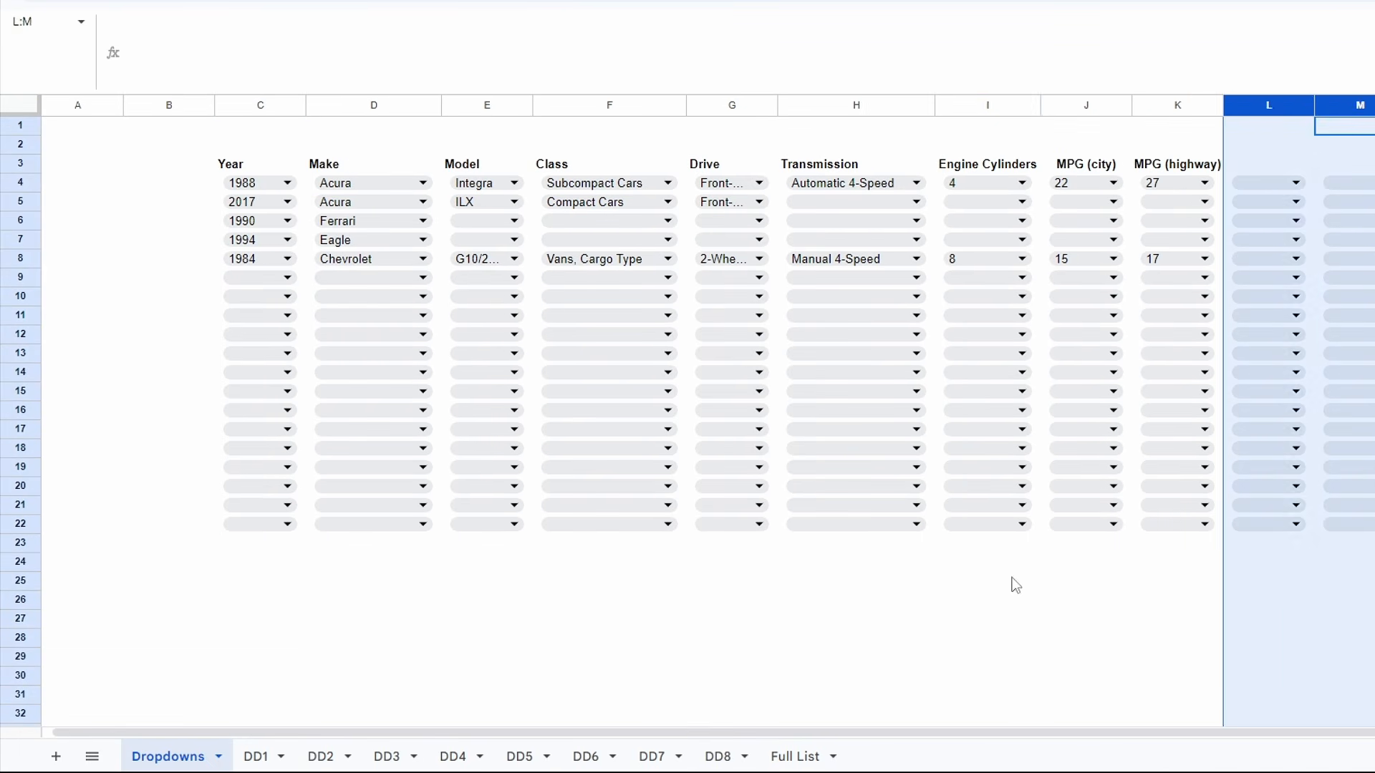
left_click_drag(1015, 634, 1022, 620)
left_click_drag(1276, 109, 1329, 110)
key("Delete")
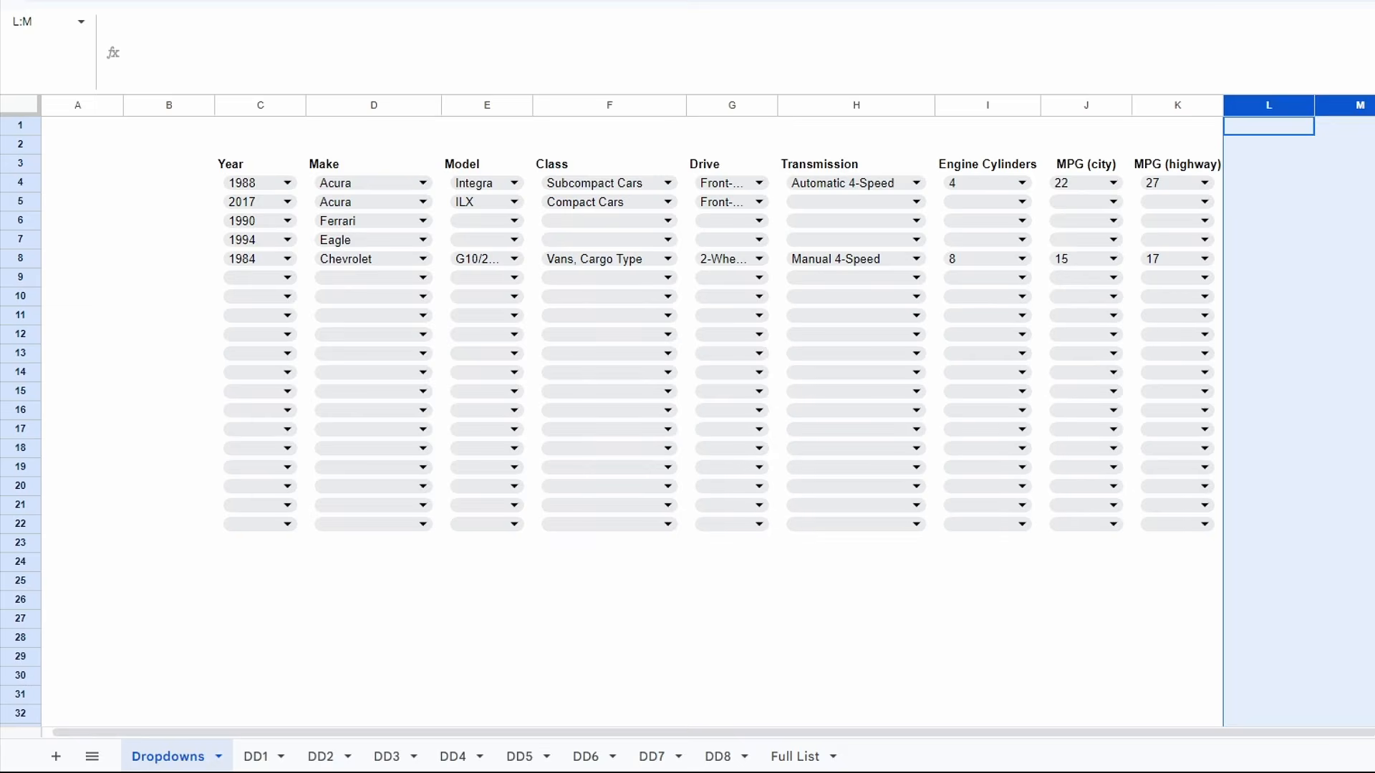
Shrink the empty columns A and B together into a narrow margin before the Year column.
left_click(175, 599)
left_click_drag(78, 105, 169, 106)
double_click(214, 105)
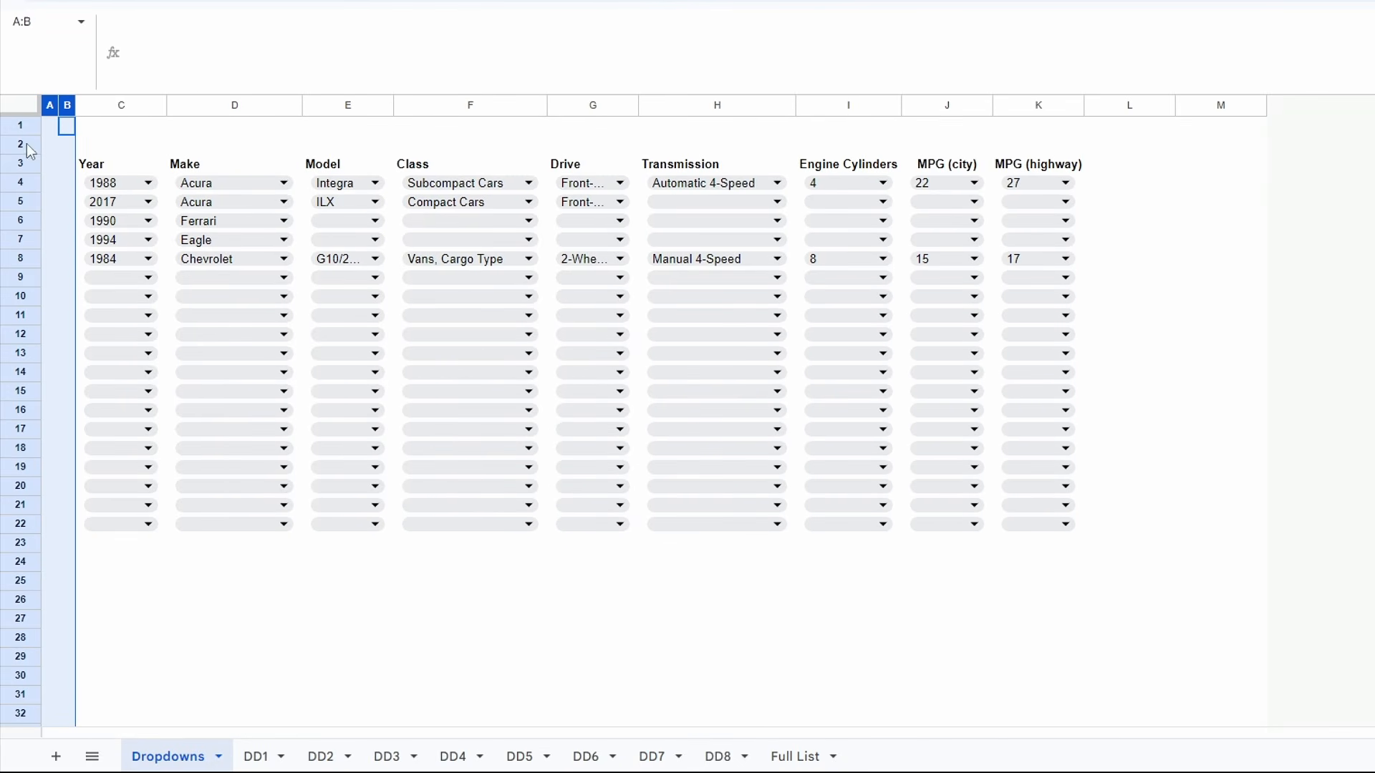
Shrink empty rows 1 and 2 and empty columns L and M into narrow margins around the table.
left_click_drag(26, 145, 23, 126)
left_click_drag(22, 154, 21, 145)
left_click_drag(1129, 105, 1208, 106)
left_click_drag(1175, 105, 1101, 105)
Apply an outer border around the range B2:L23 enclosing the dropdown table and its margins.
left_click(127, 579)
left_click_drag(67, 132, 1093, 522)
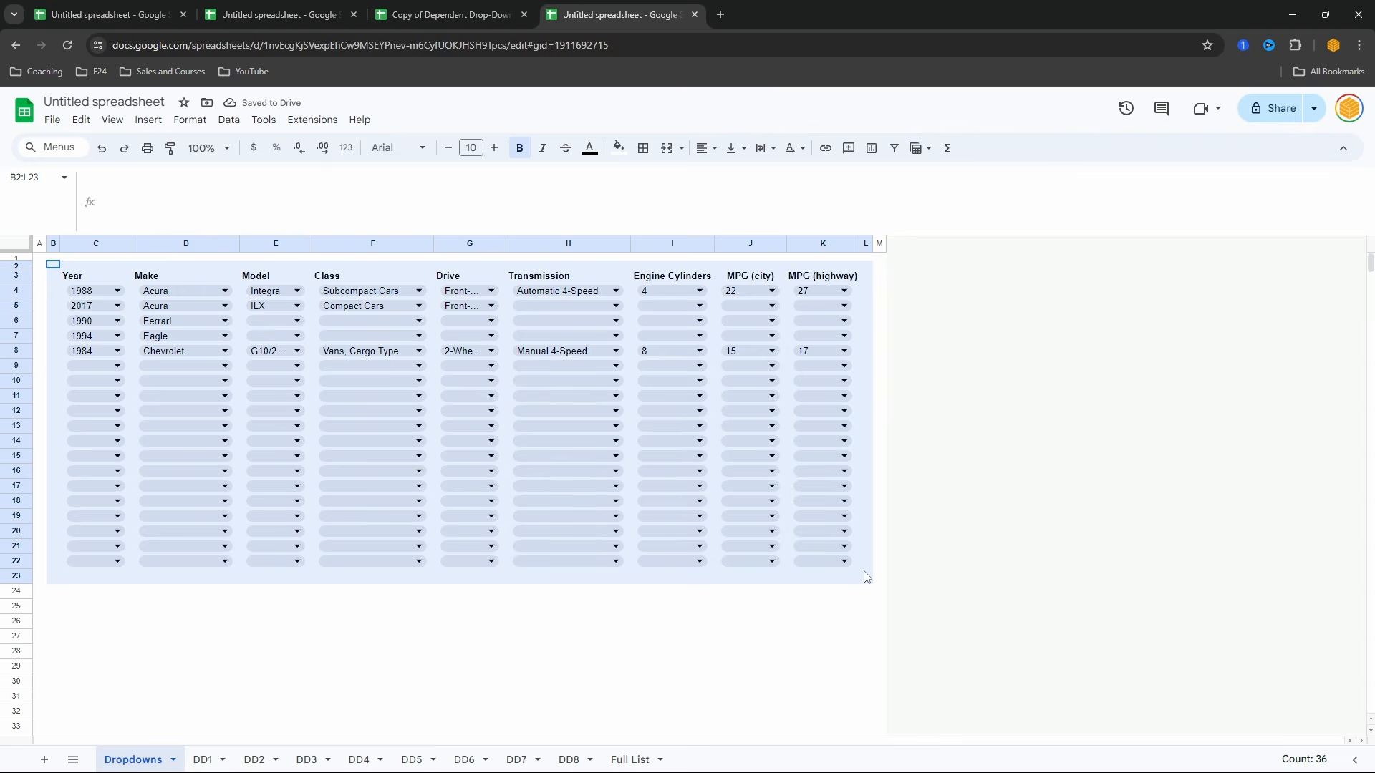
left_click(643, 148)
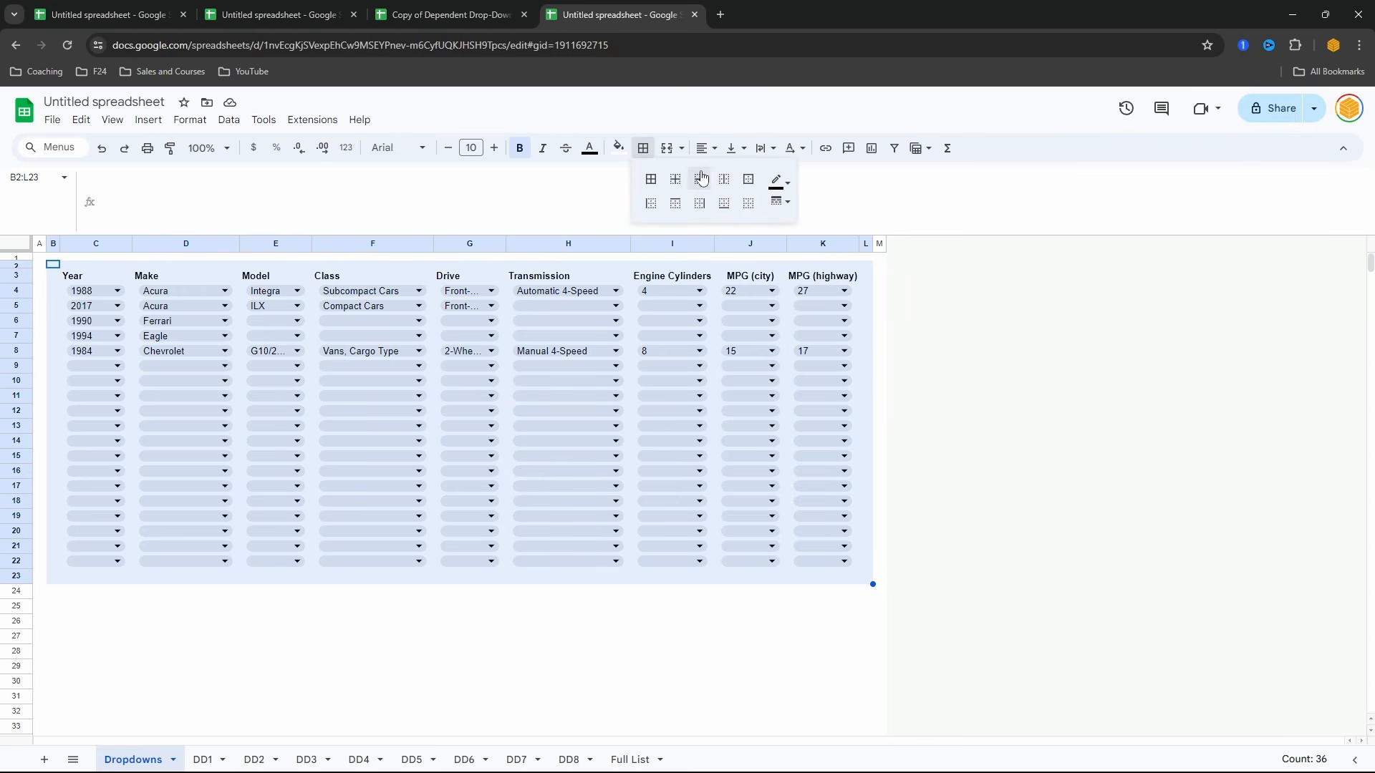
left_click(748, 180)
left_click(185, 589)
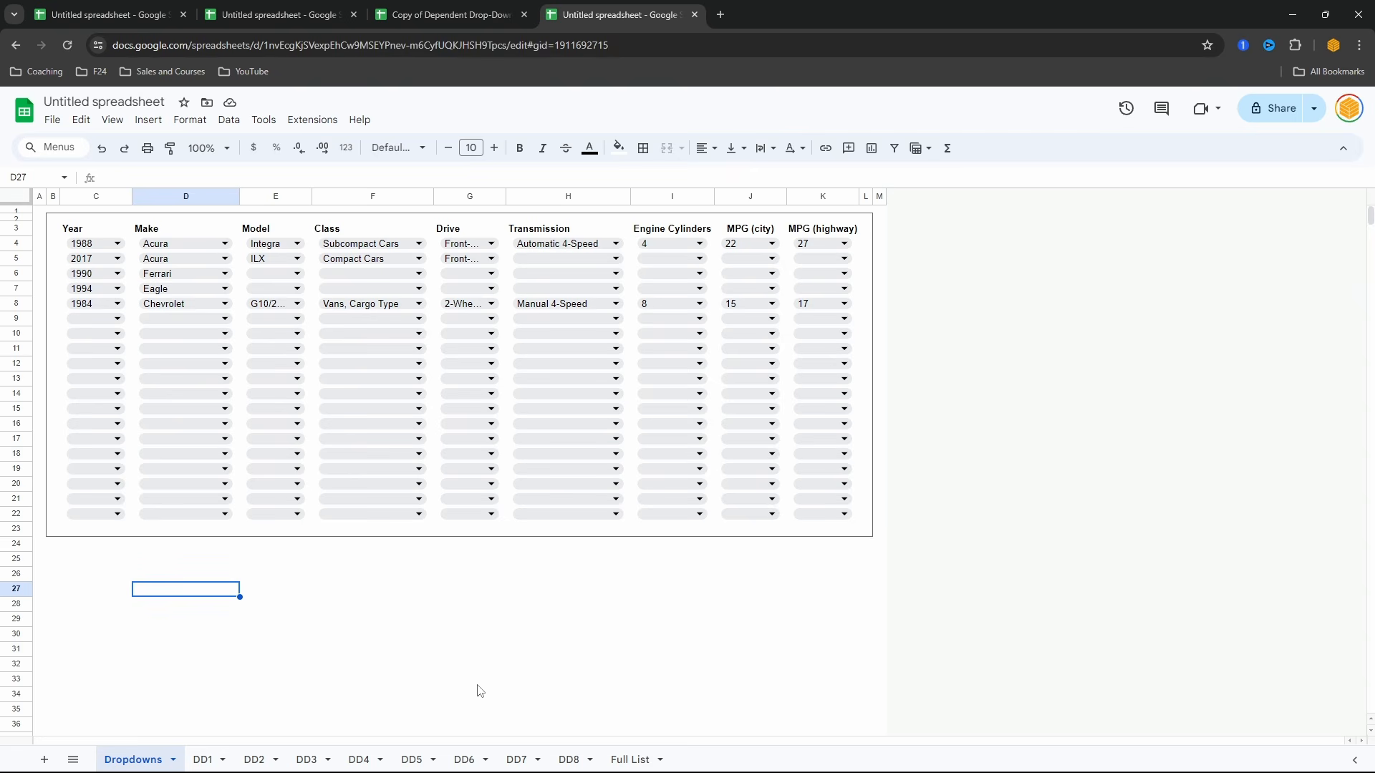
Hide the helper sheets DD1 through DD8 together.
left_click(572, 765)
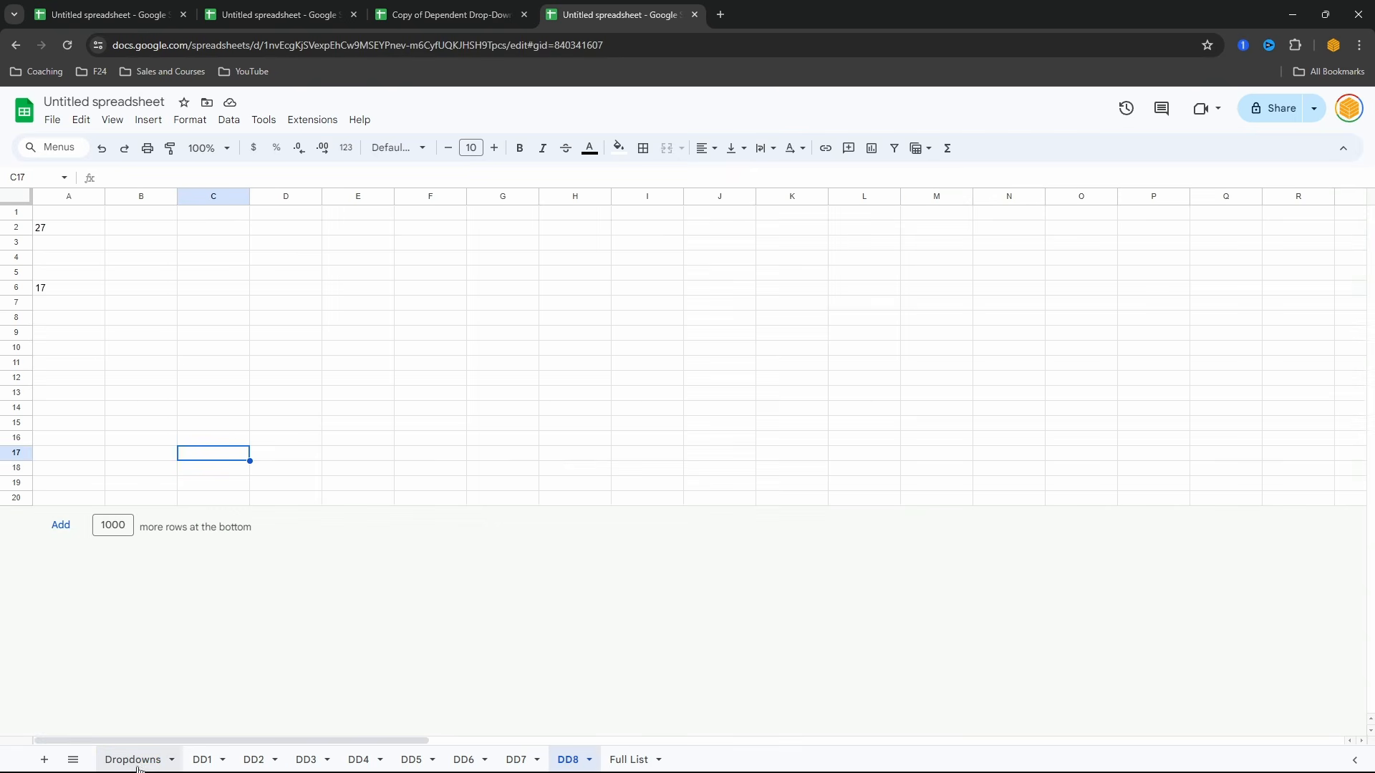
left_click(222, 763)
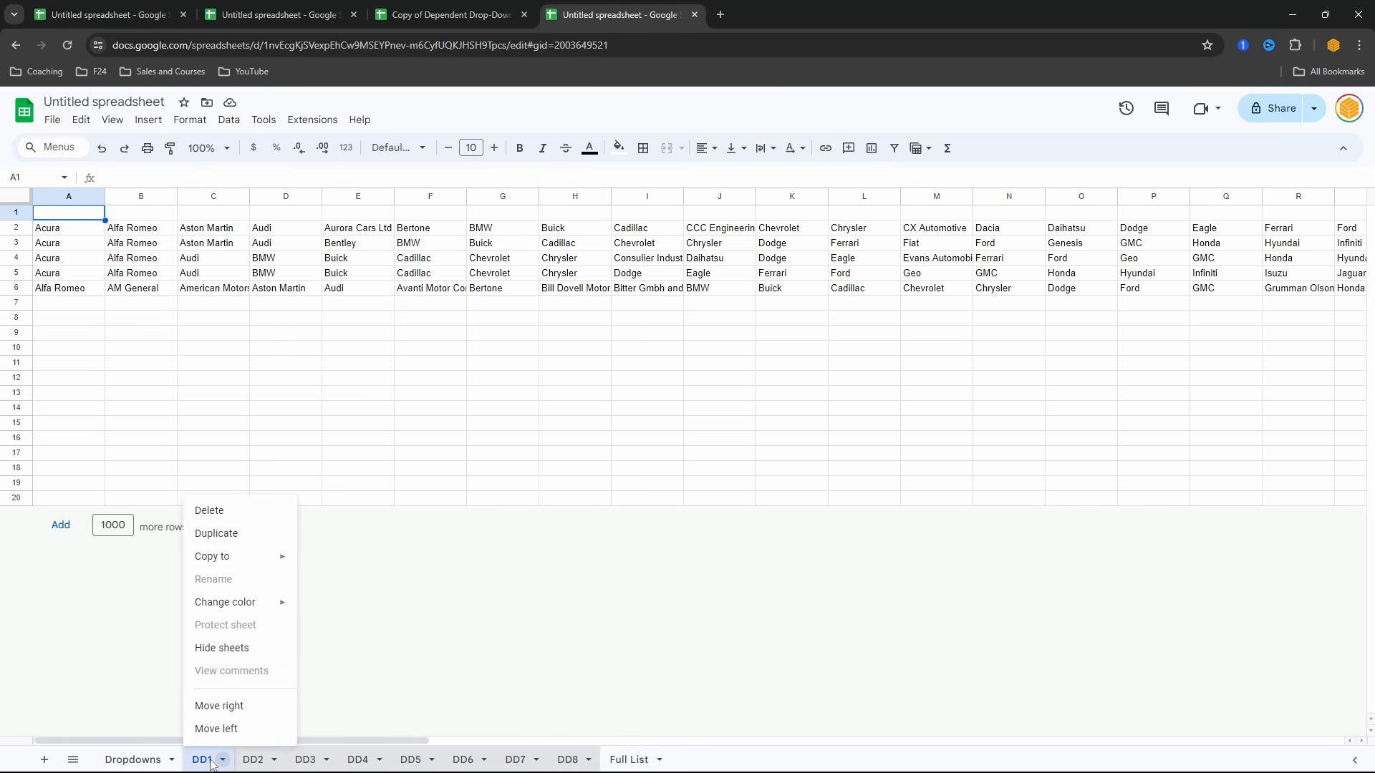
left_click(222, 648)
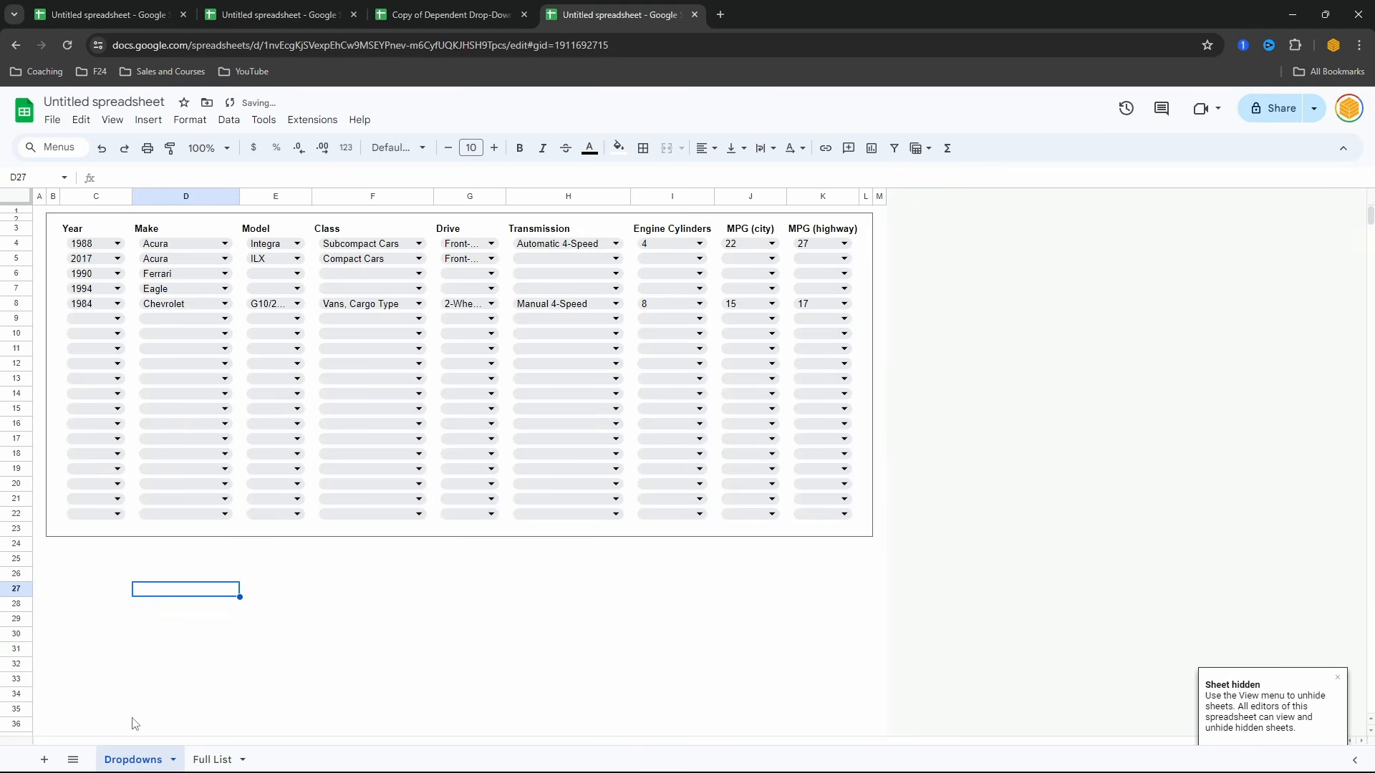
Look through the car data on the Full List sheet and hide that sheet.
left_click(215, 761)
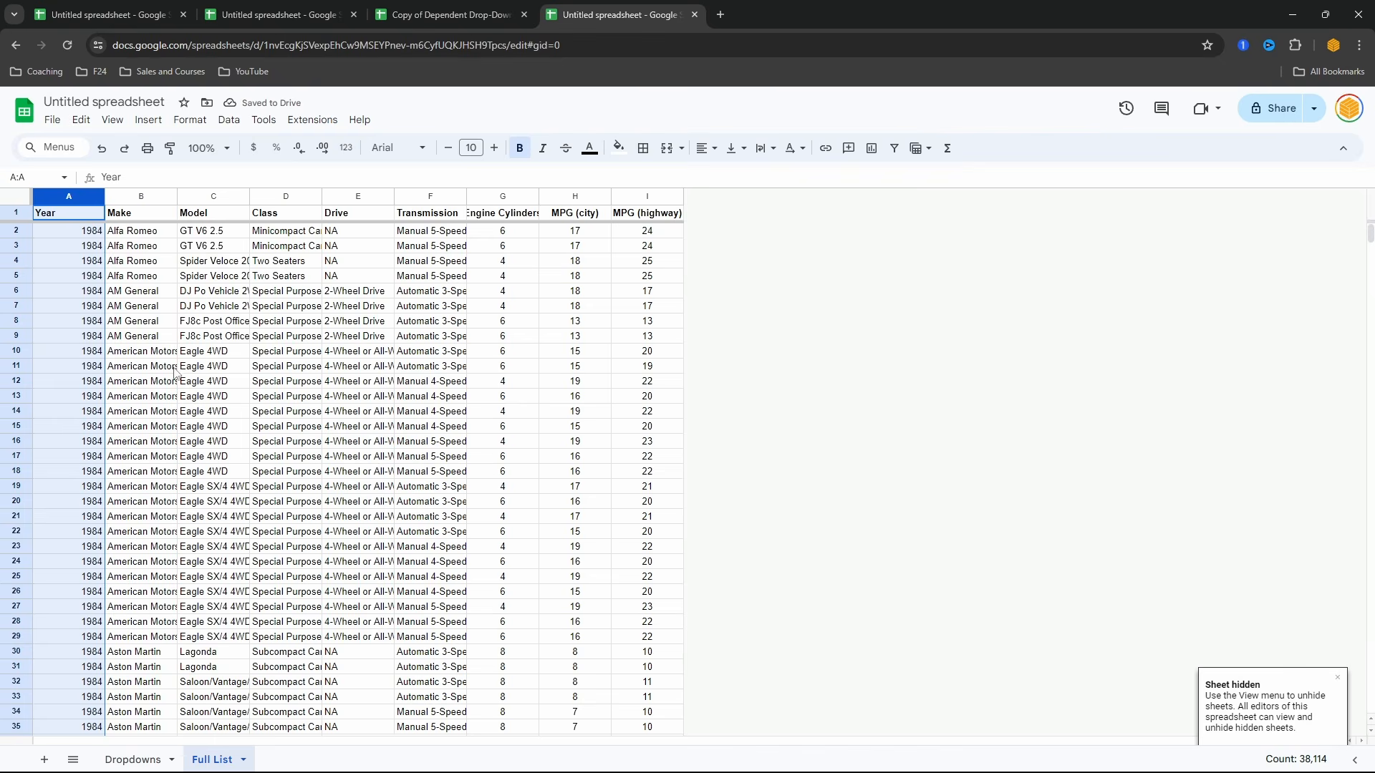
scroll(176, 373, "down", 20)
scroll(176, 380, "up", 20)
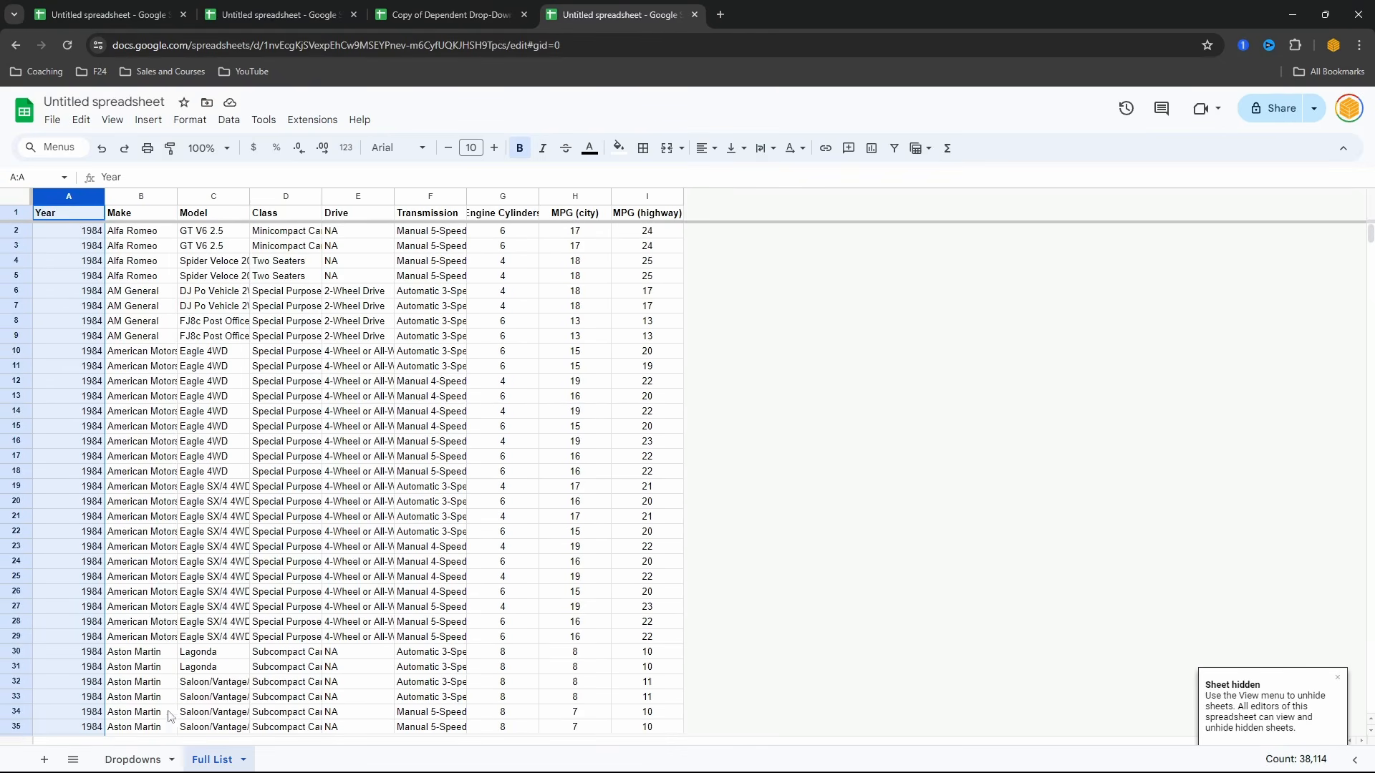
left_click(147, 760)
right_click(212, 759)
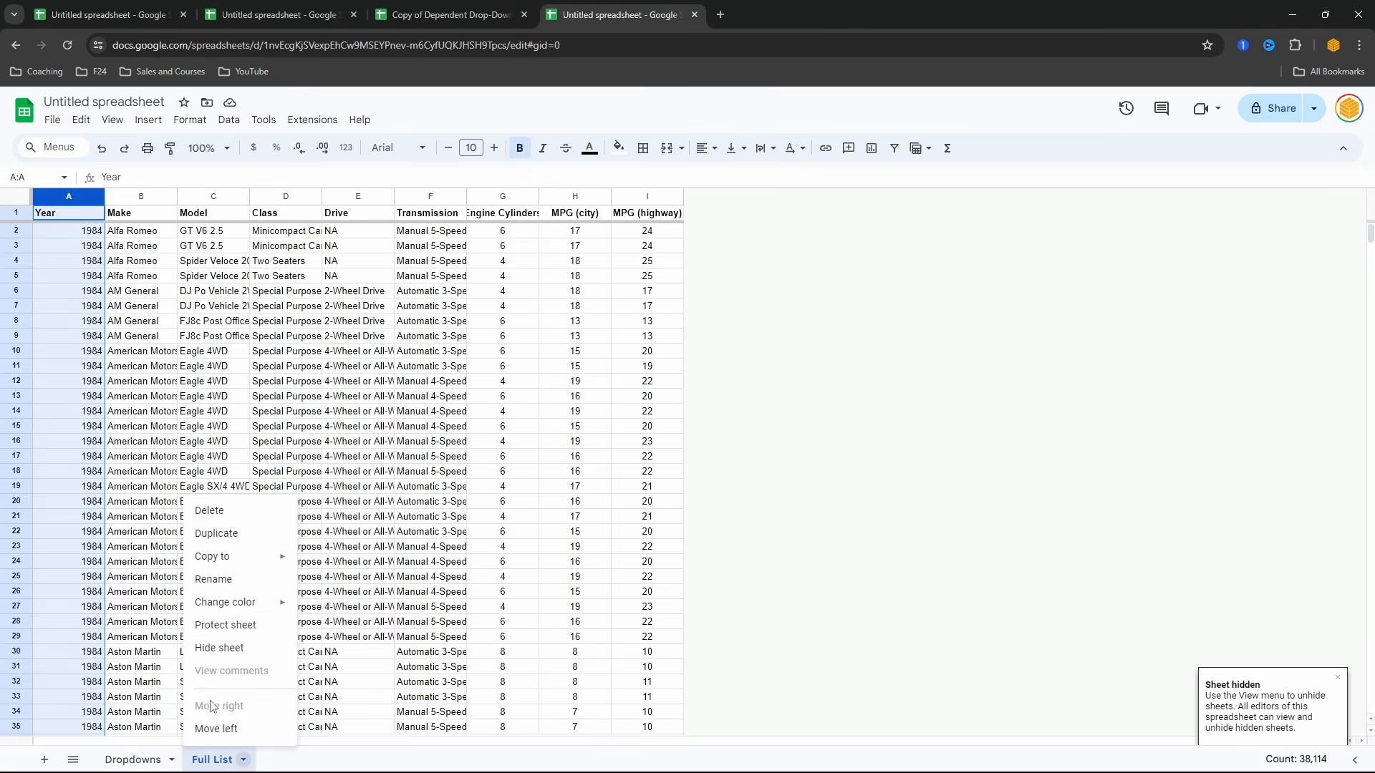
left_click(219, 648)
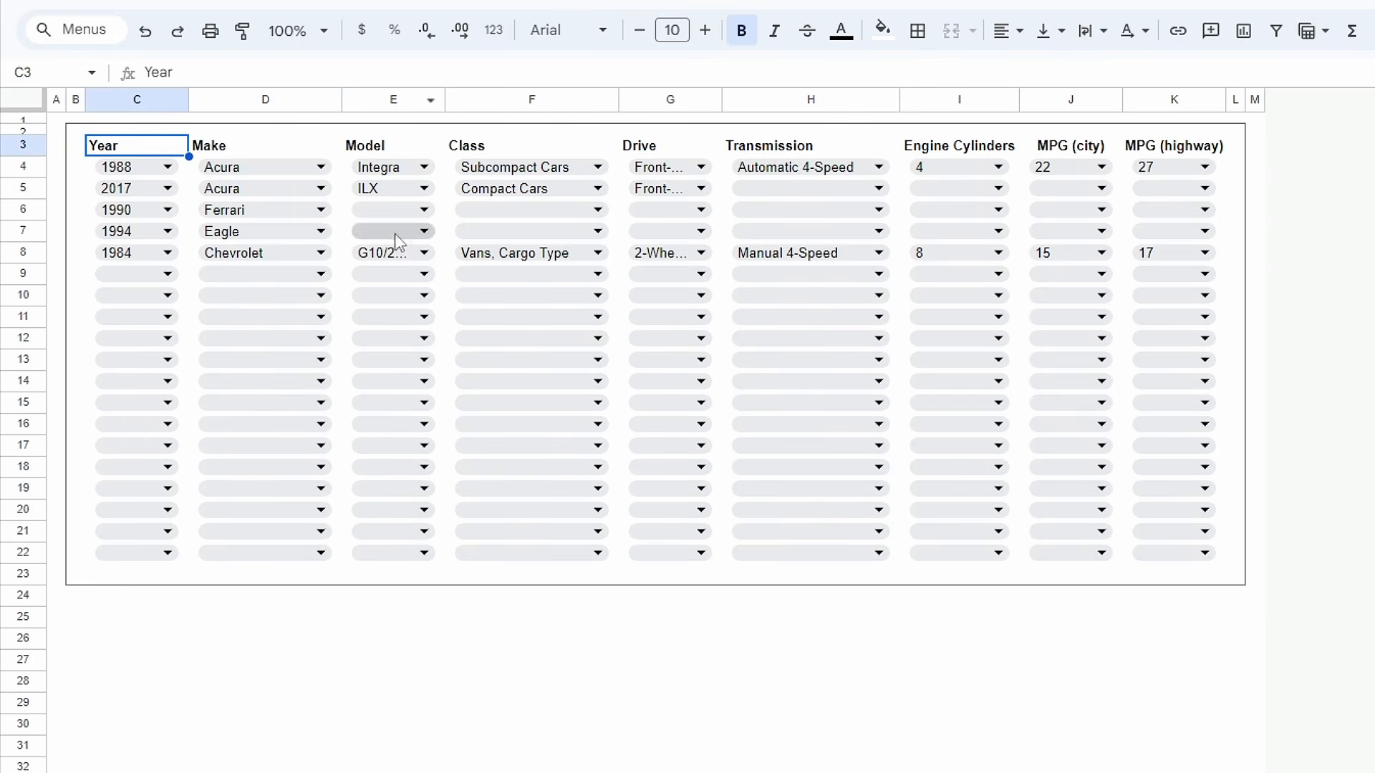
Create a filter on the table from the Year header in C3 and sort the rows by Year from A to Z.
left_click(1274, 32)
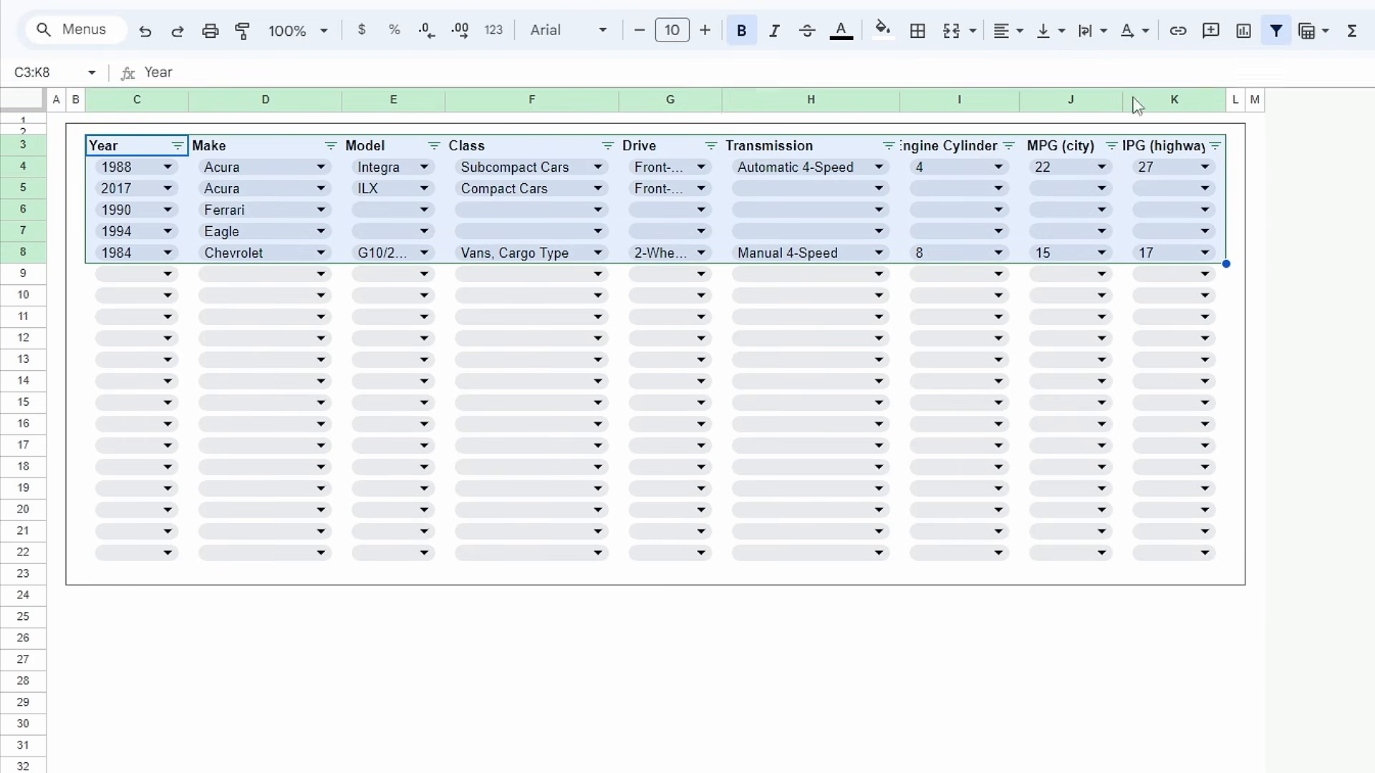
left_click(177, 147)
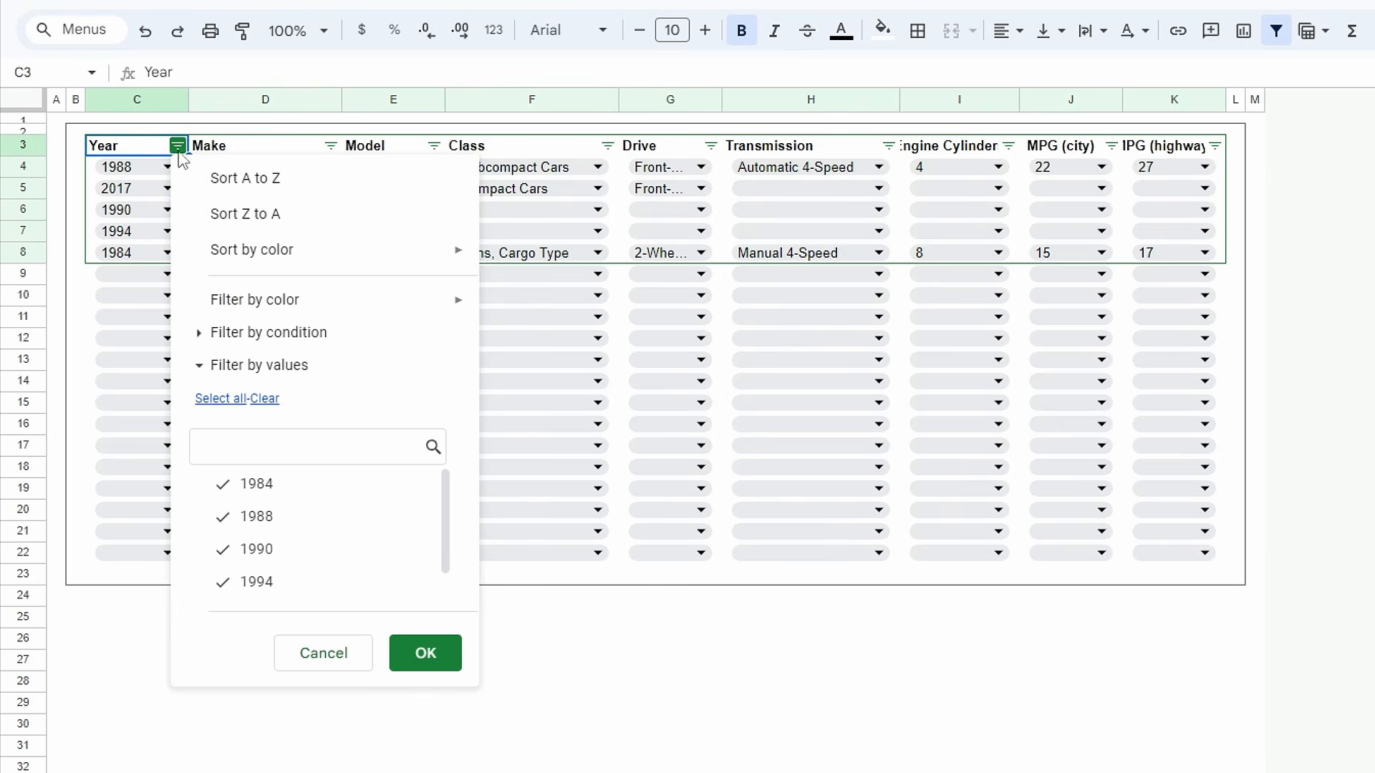
left_click(246, 178)
Display the list of all sheets, including the hidden DD helper sheets.
left_click(98, 772)
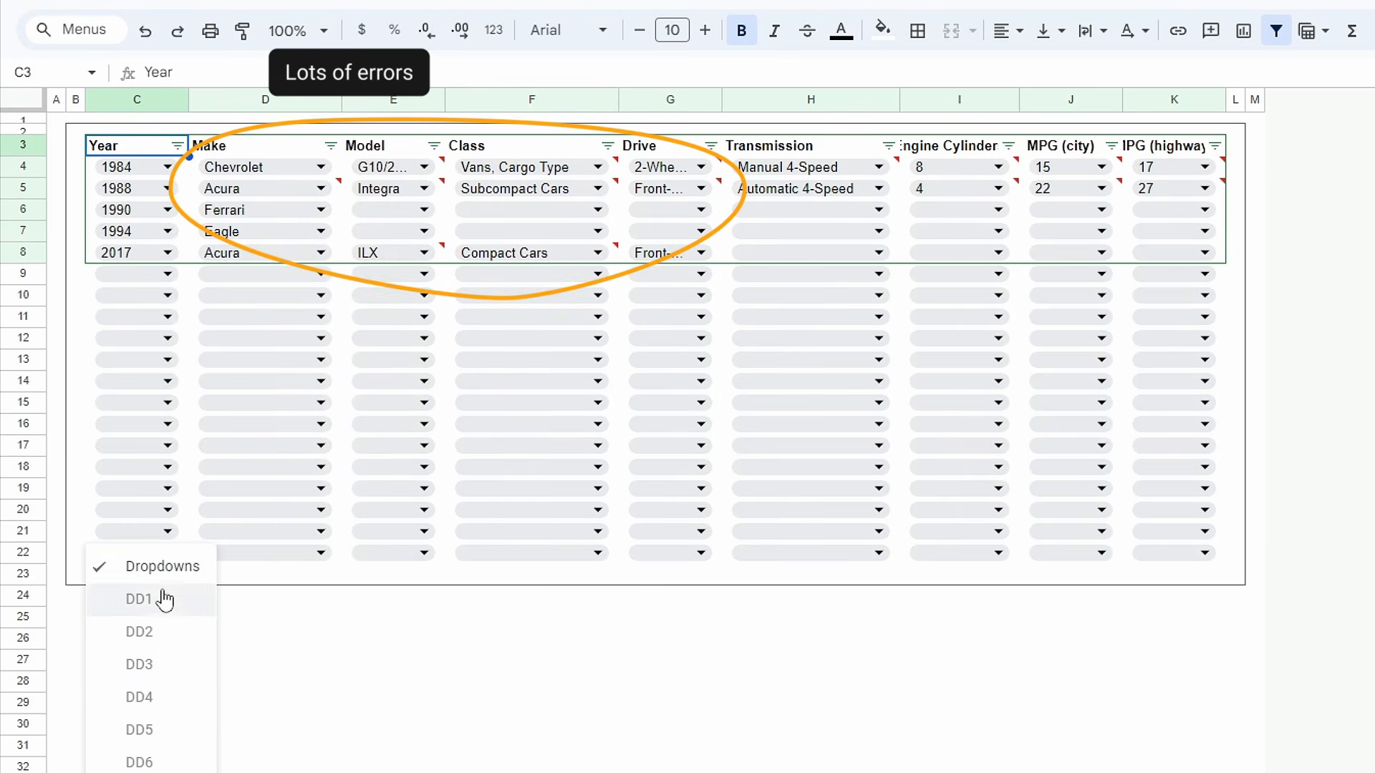
left_click(341, 668)
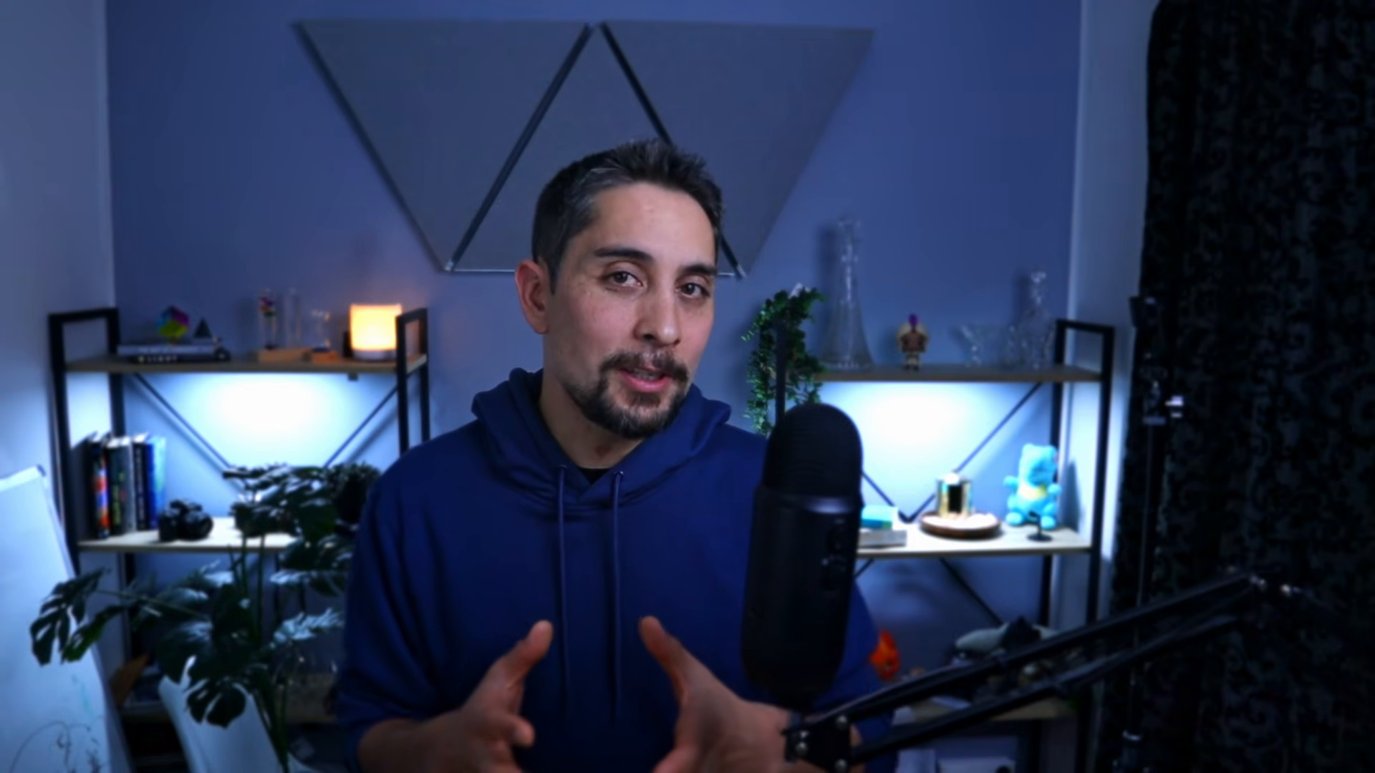